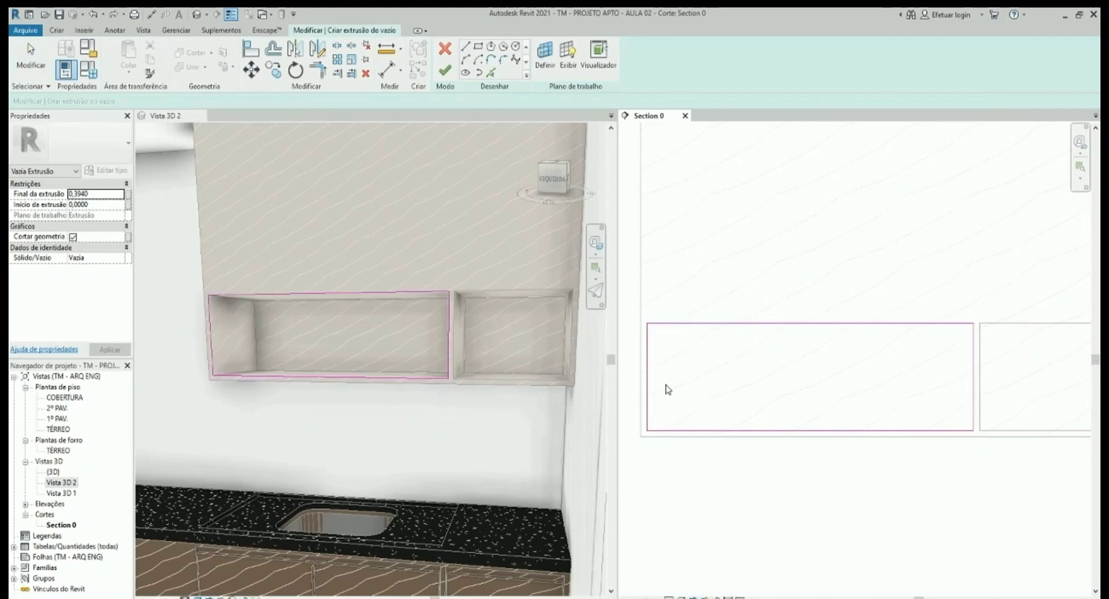
- Stretch the niche void's left line to the wall edge, lower its bottom line, and finish it with extrusion end 0.1000
click(646, 343)
drag(647, 341, 640, 340)
click(693, 435)
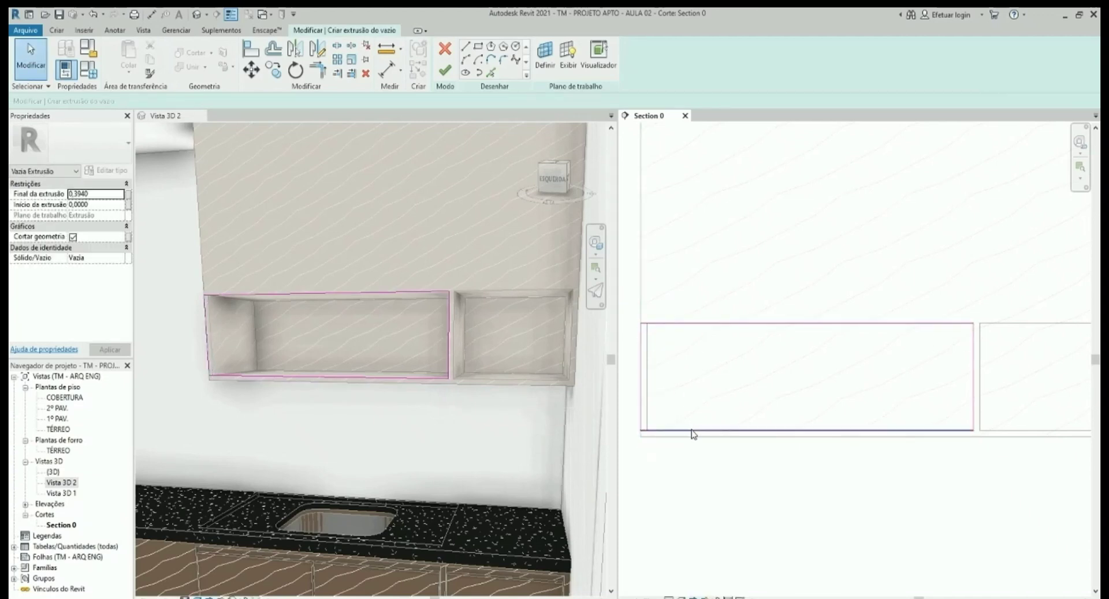
drag(692, 431, 687, 439)
click(757, 364)
text(0.1000)
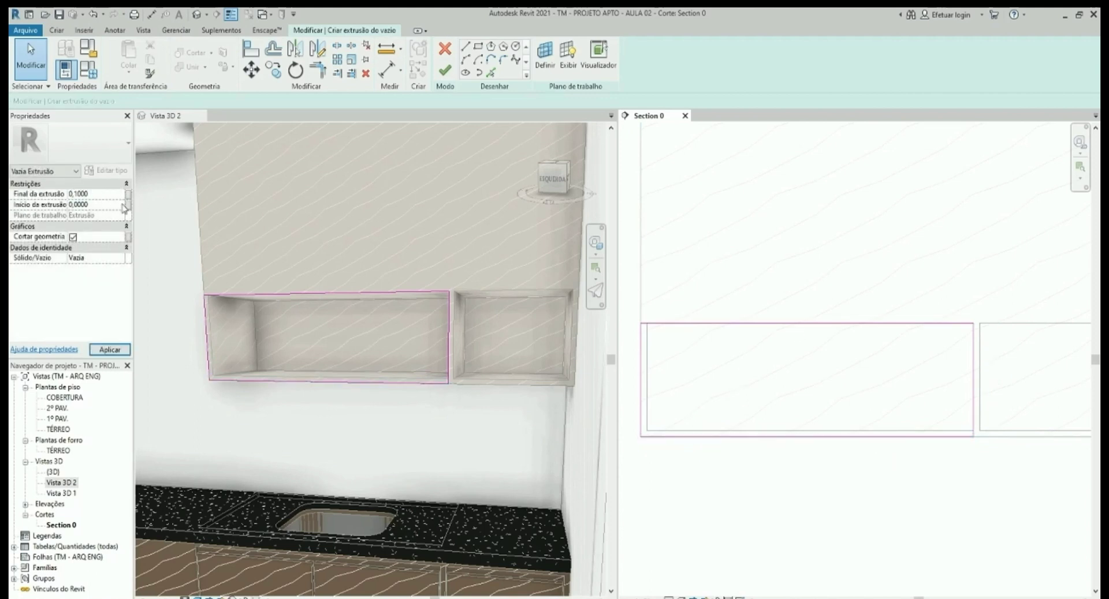
click(427, 206)
click(444, 72)
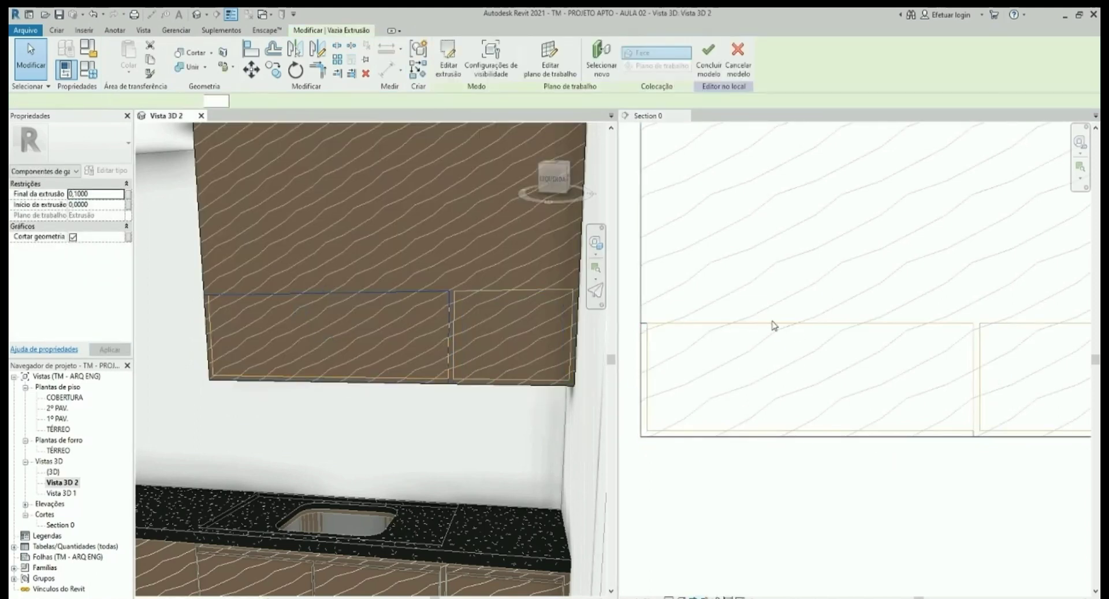
- Orbit around the wall cabinet with the full navigation wheel to inspect its niches from below
key(Escape)
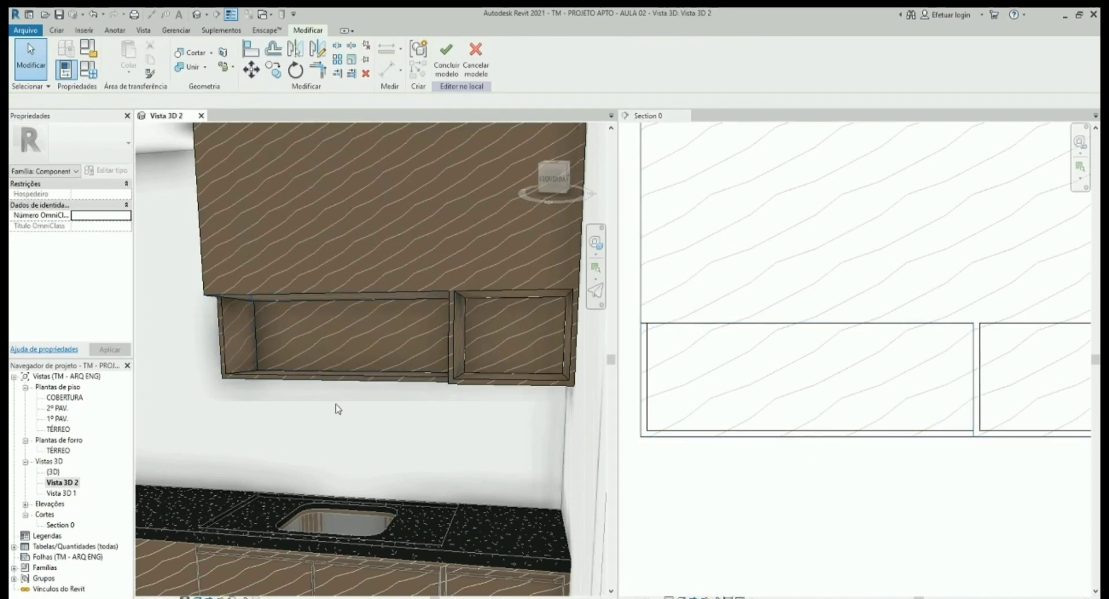
mouse_move(338, 409)
shift+middle_down()
mouse_move(317, 450)
mouse_move(292, 448)
shift+middle_up()
key(F8)
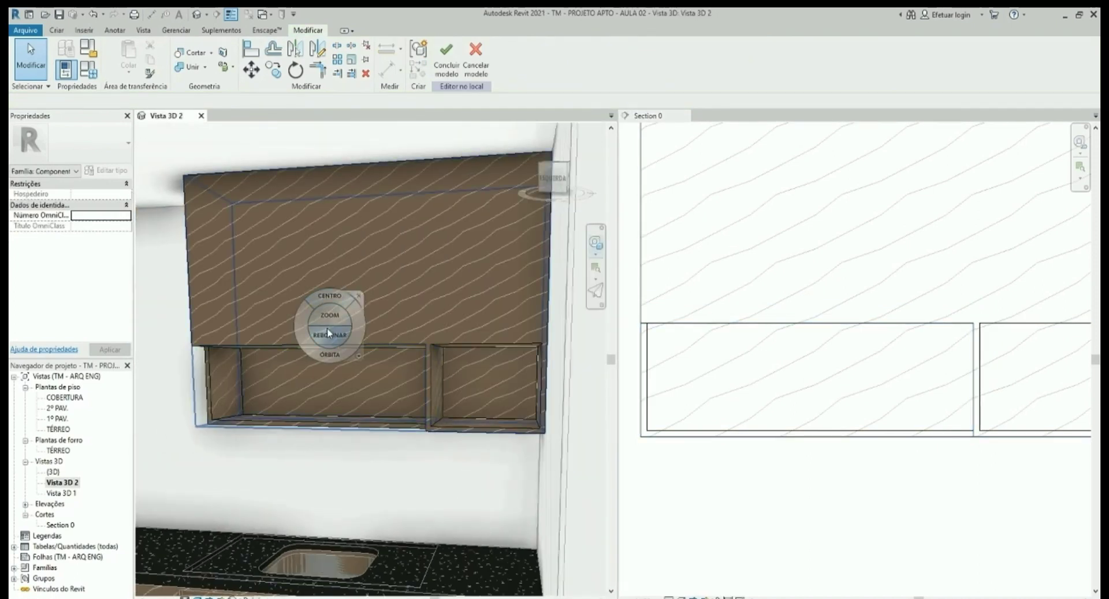
right_click(329, 328)
click(352, 348)
mouse_move(353, 354)
mouse_down()
mouse_move(436, 404)
mouse_move(458, 384)
mouse_move(549, 351)
mouse_move(174, 339)
mouse_move(189, 324)
mouse_up()
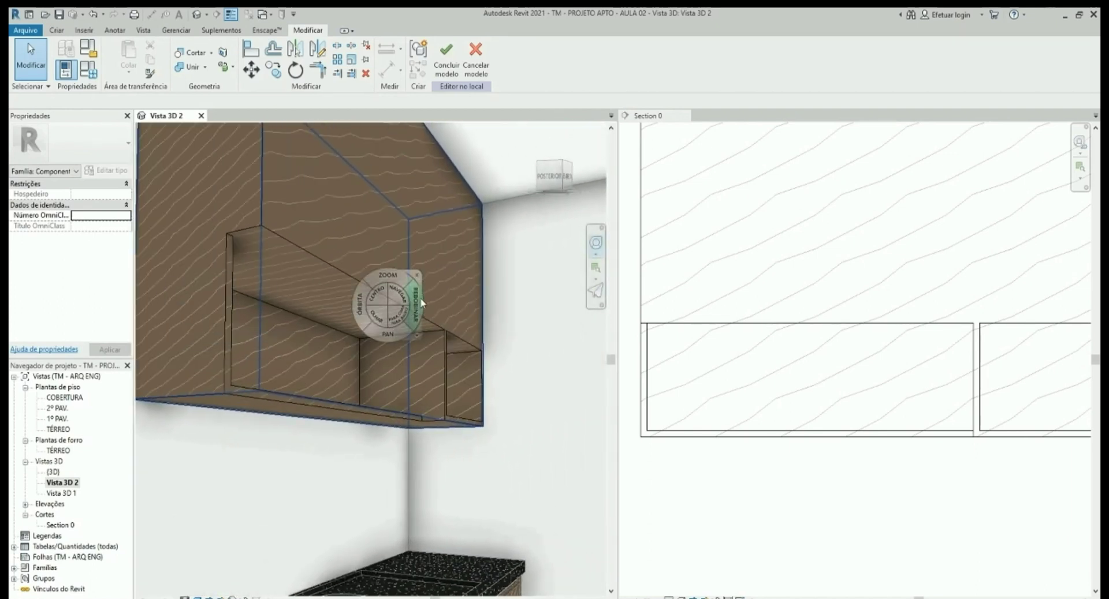
mouse_move(359, 332)
mouse_down()
mouse_move(351, 282)
mouse_move(362, 336)
mouse_move(303, 299)
mouse_move(299, 441)
mouse_up()
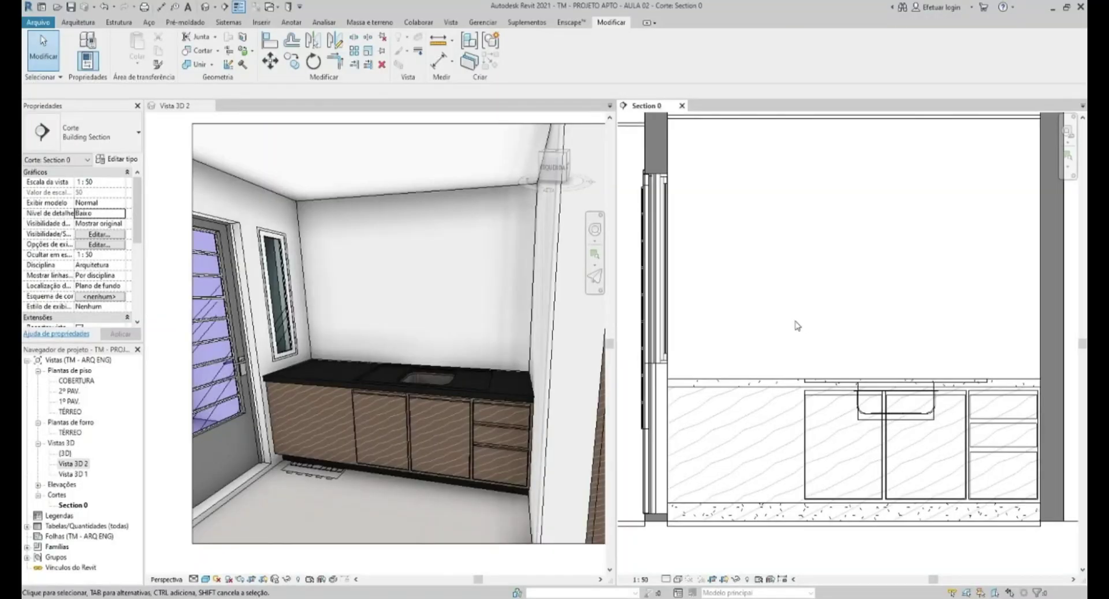
- Alternate between Vista 3D 2 and Section 0, adjusting both views around the base cabinets
middle_drag(801, 323, 802, 339)
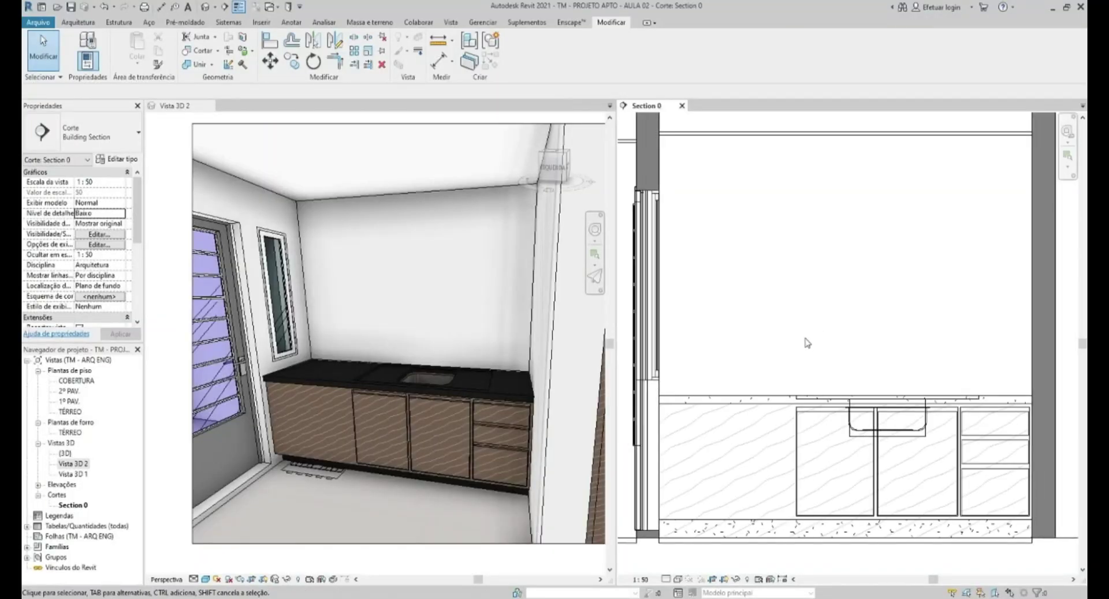
click(476, 260)
click(712, 249)
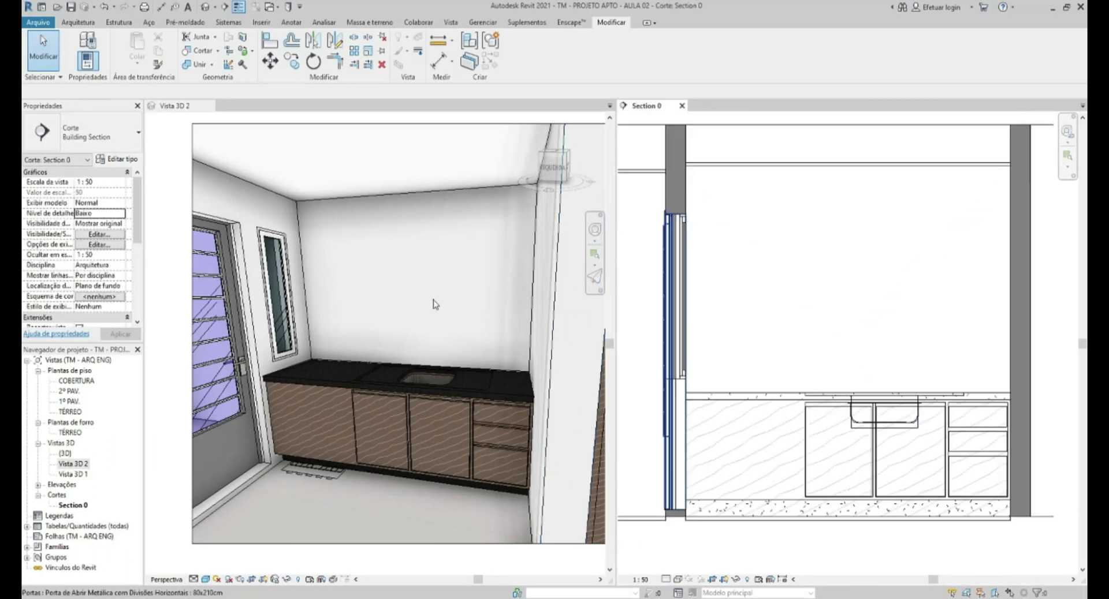
click(427, 303)
middle_drag(421, 304, 438, 297)
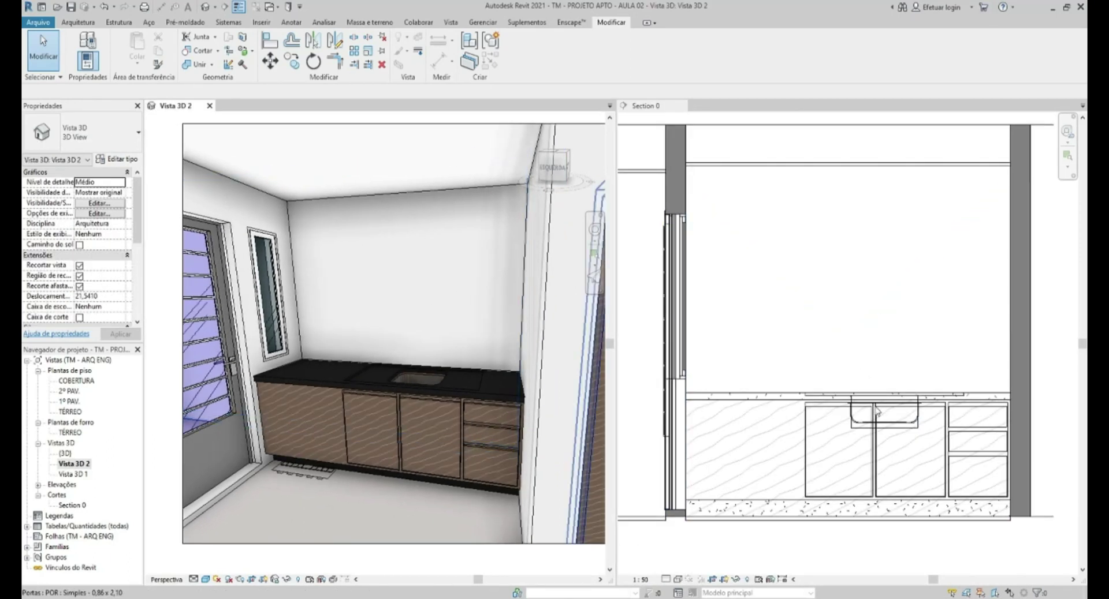
click(873, 425)
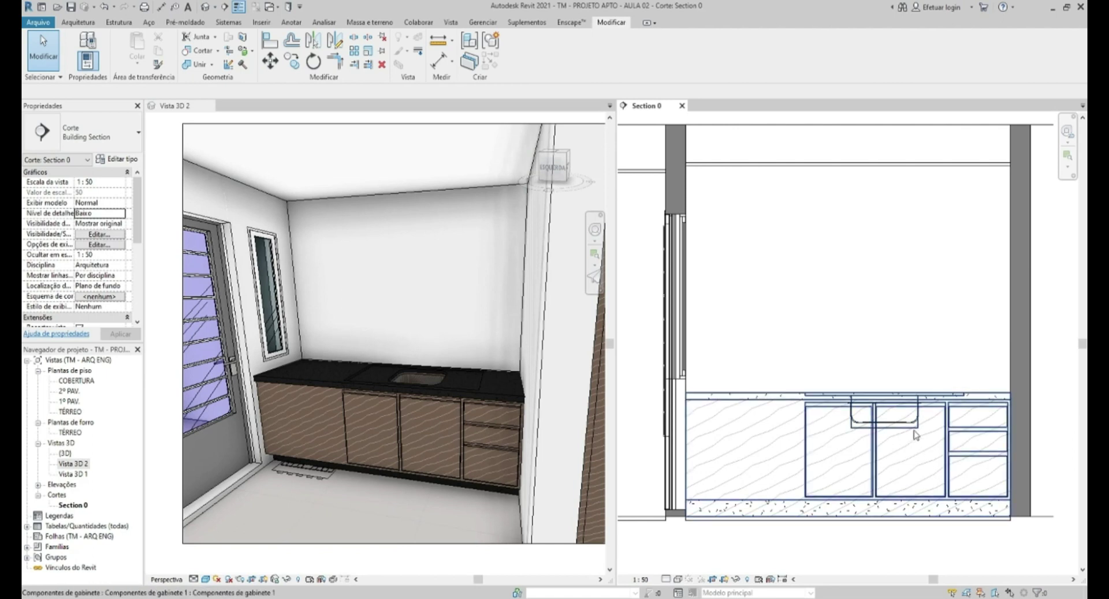
click(405, 404)
scroll(405, 405, up, 3)
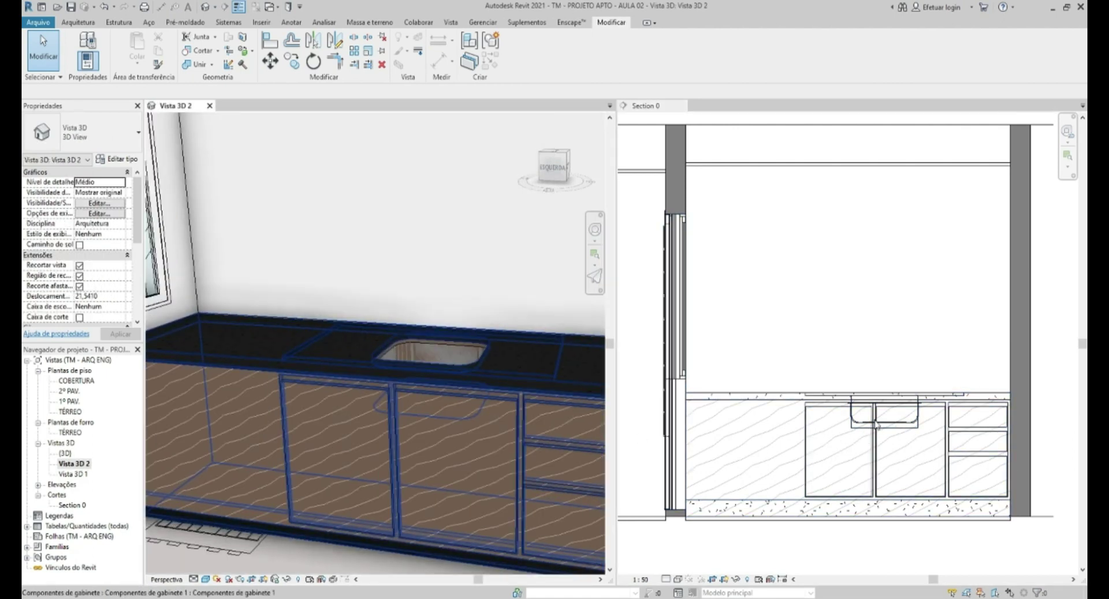
scroll(511, 357, down, 4)
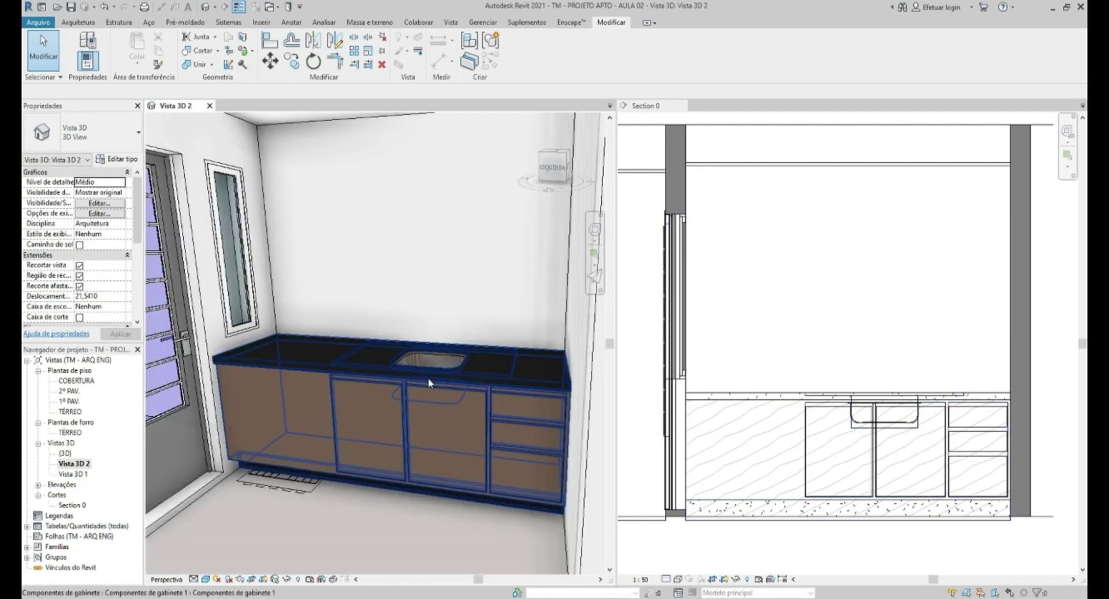
- Zoom Section 0 onto the base cabinet and select the Componentes de gabinete model under the countertop
click(859, 438)
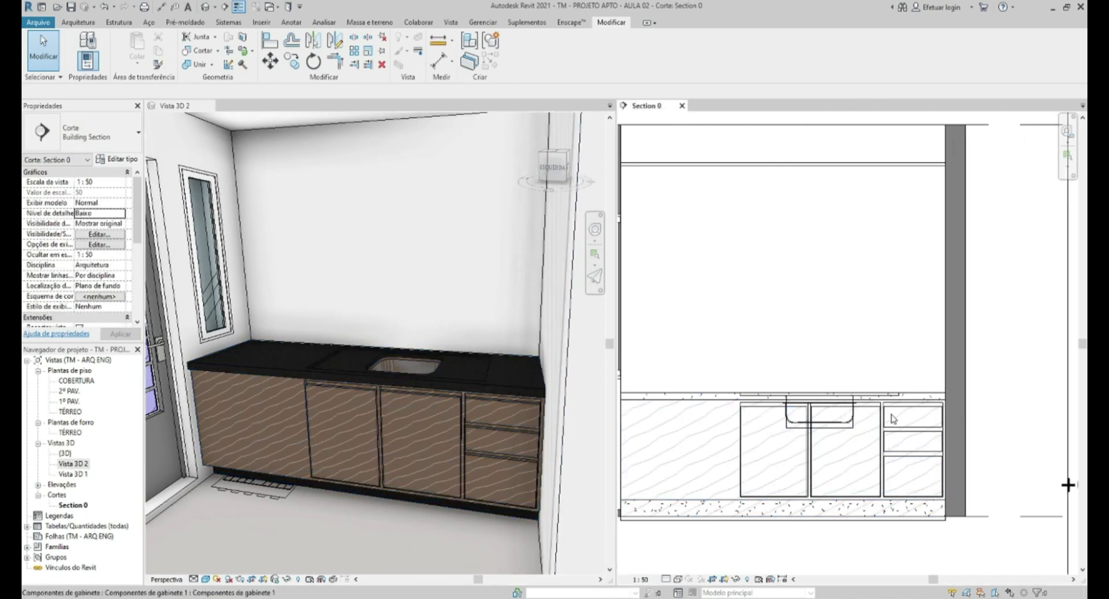
scroll(856, 427, up, 1)
scroll(937, 392, up, 1)
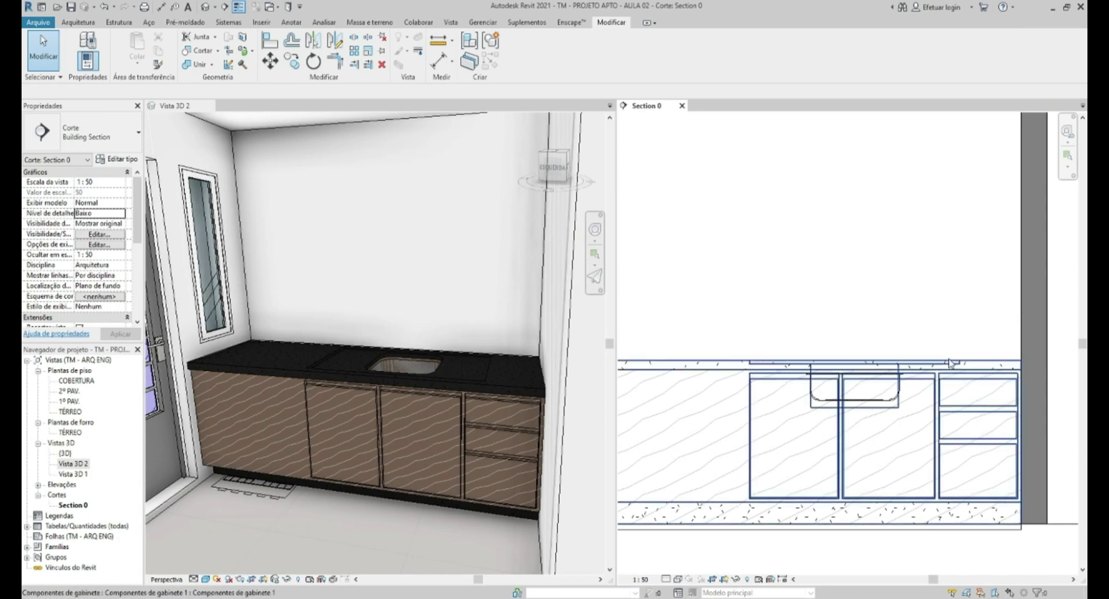
scroll(489, 362, up, 5)
scroll(427, 329, down, 2)
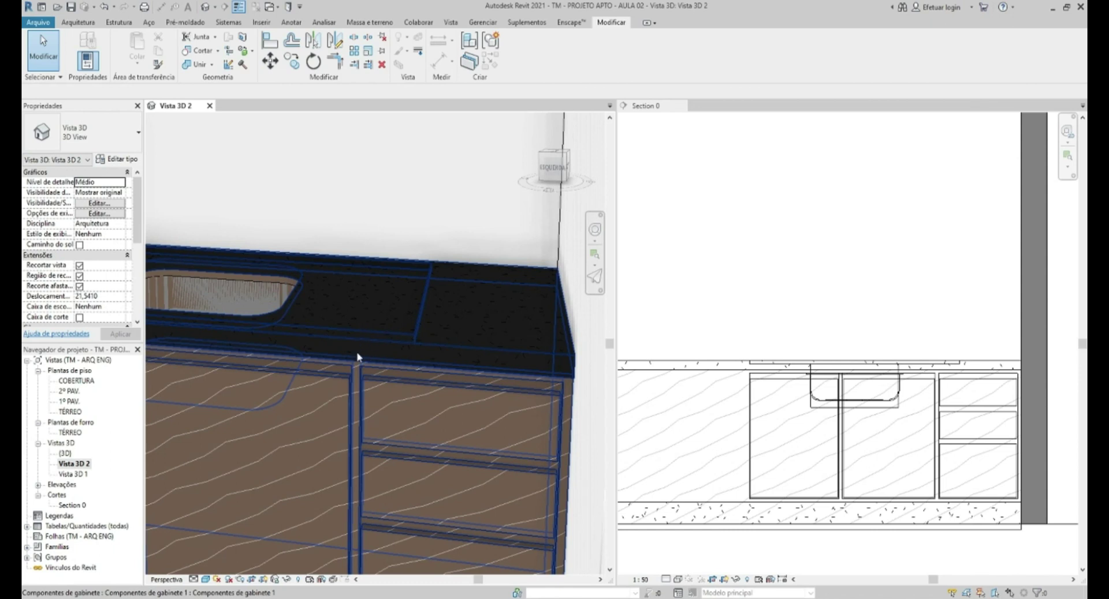
scroll(362, 383, down, 3)
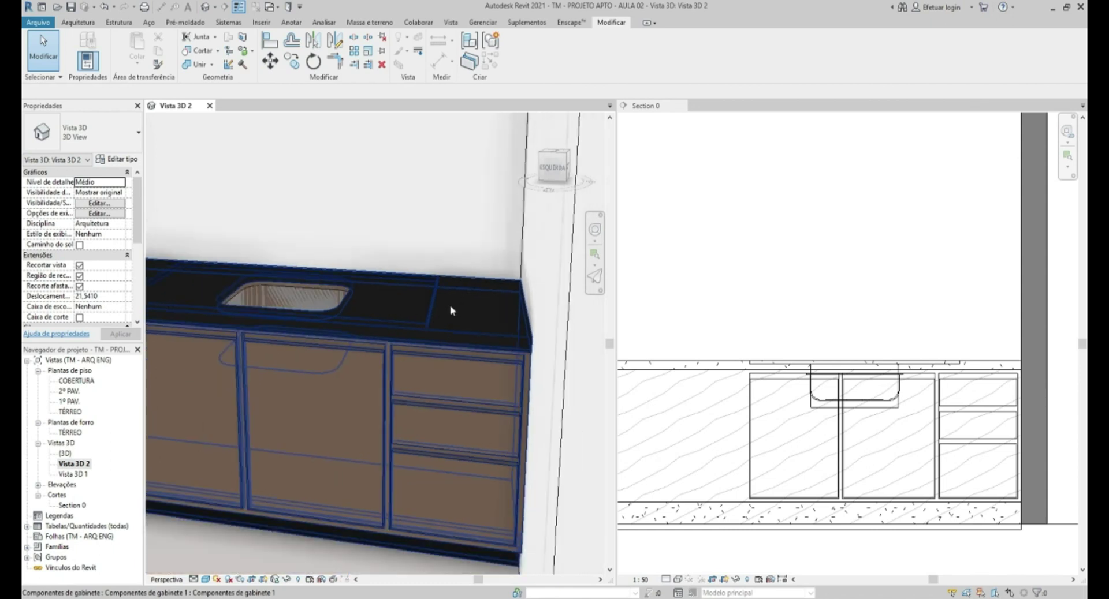
scroll(449, 304, down, 1)
click(959, 384)
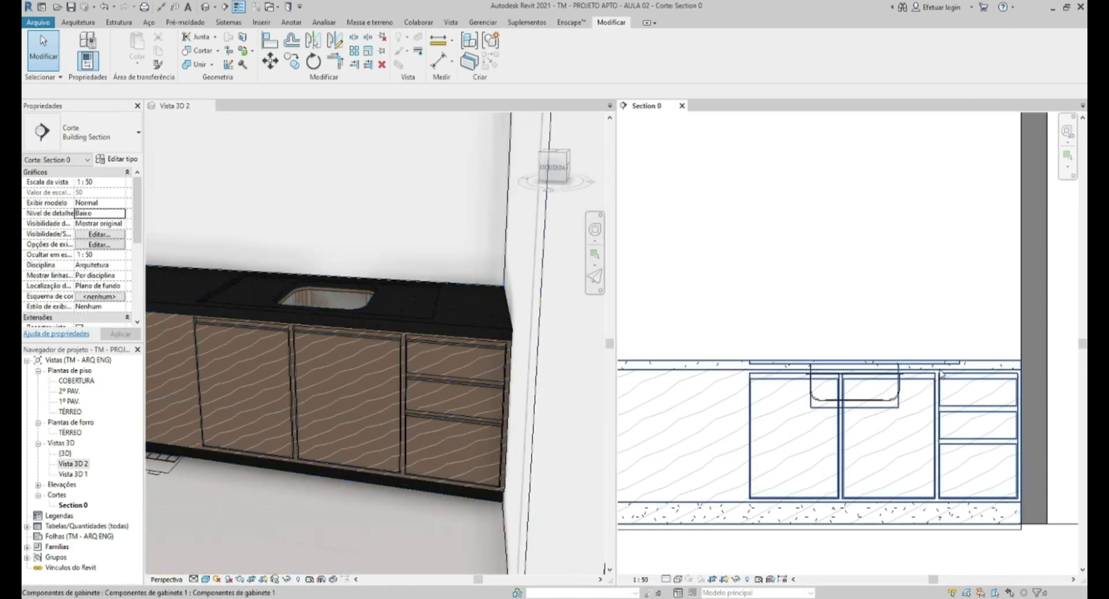
click(435, 316)
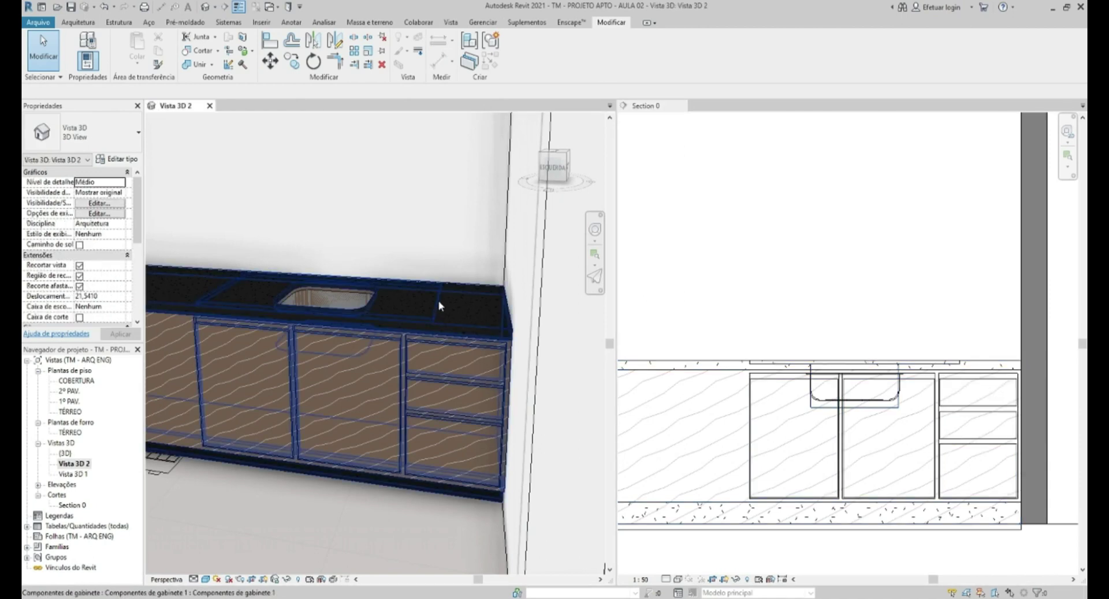
click(930, 419)
scroll(943, 396, up, 2)
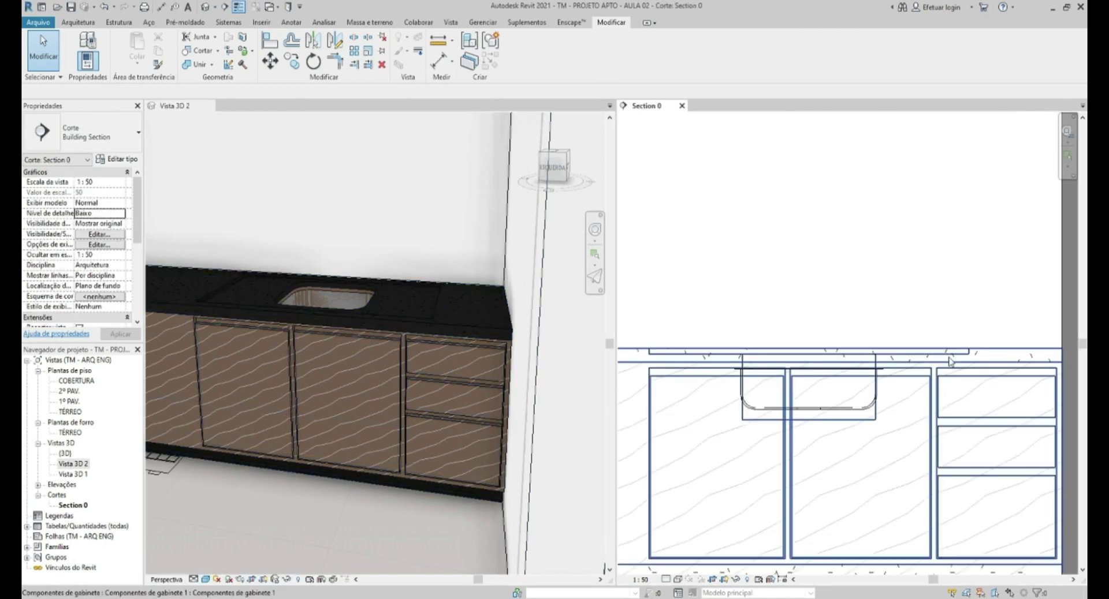
middle_drag(952, 364, 919, 344)
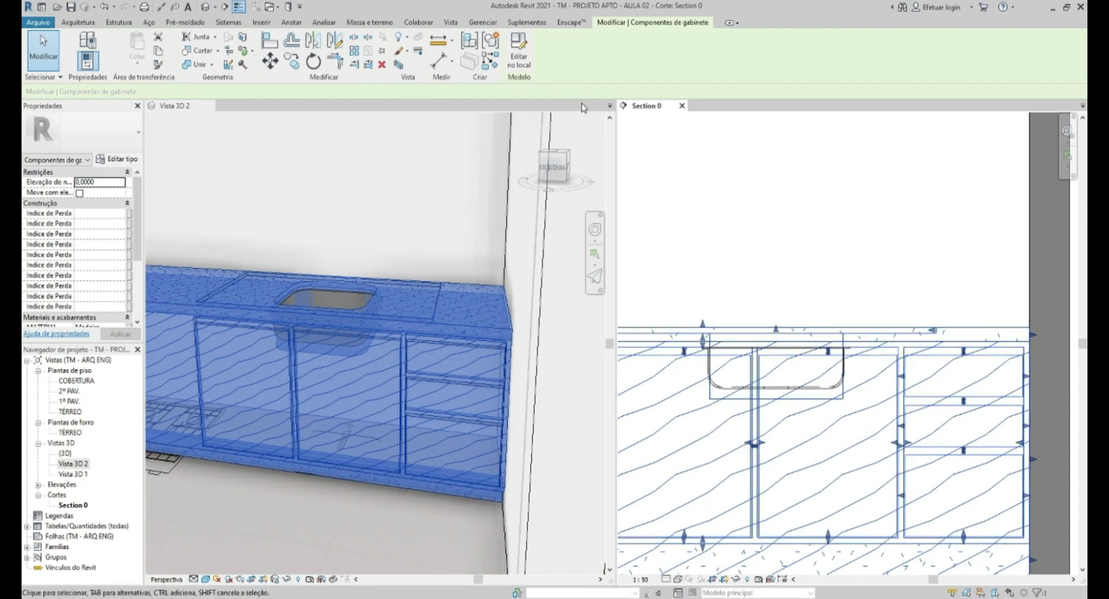
- Edit the base cabinet in place and align its edge to the reference line
click(522, 56)
key(a)
key(l)
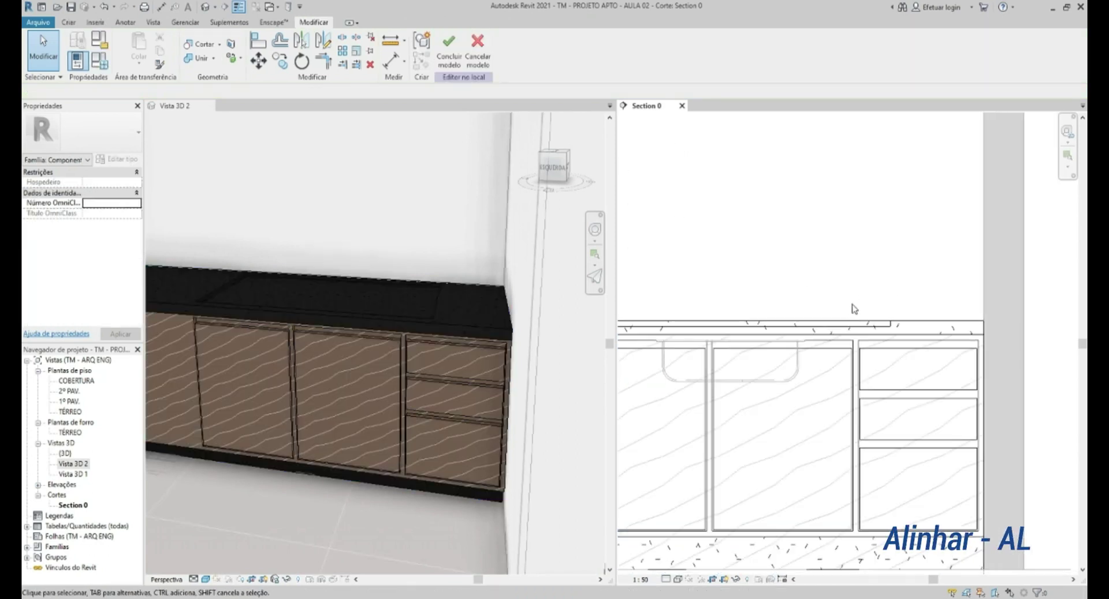
scroll(873, 297, up, 3)
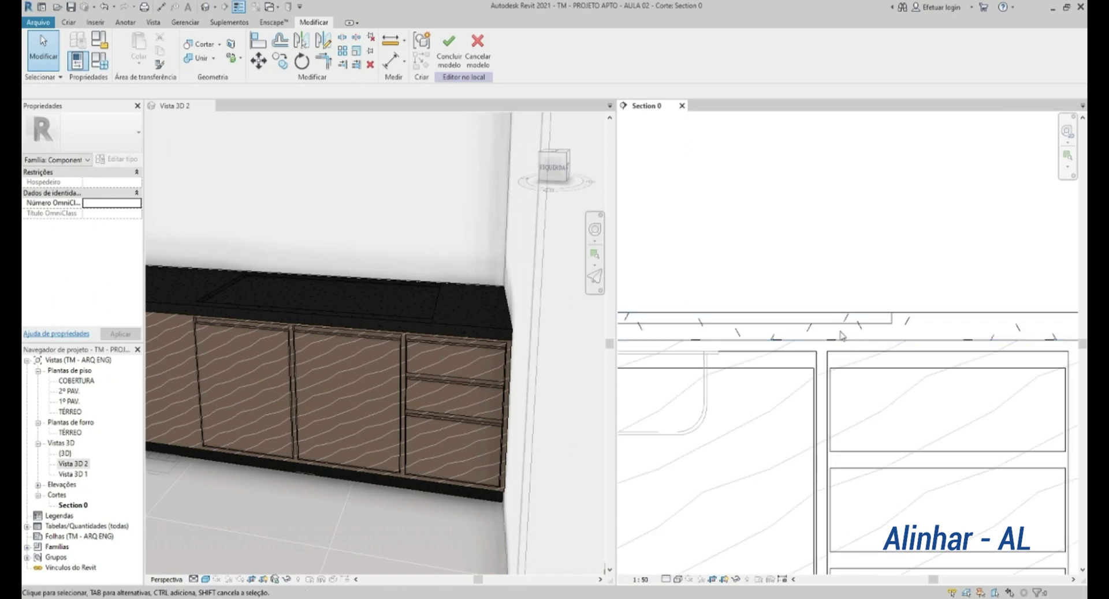
key(l)
key(Escape)
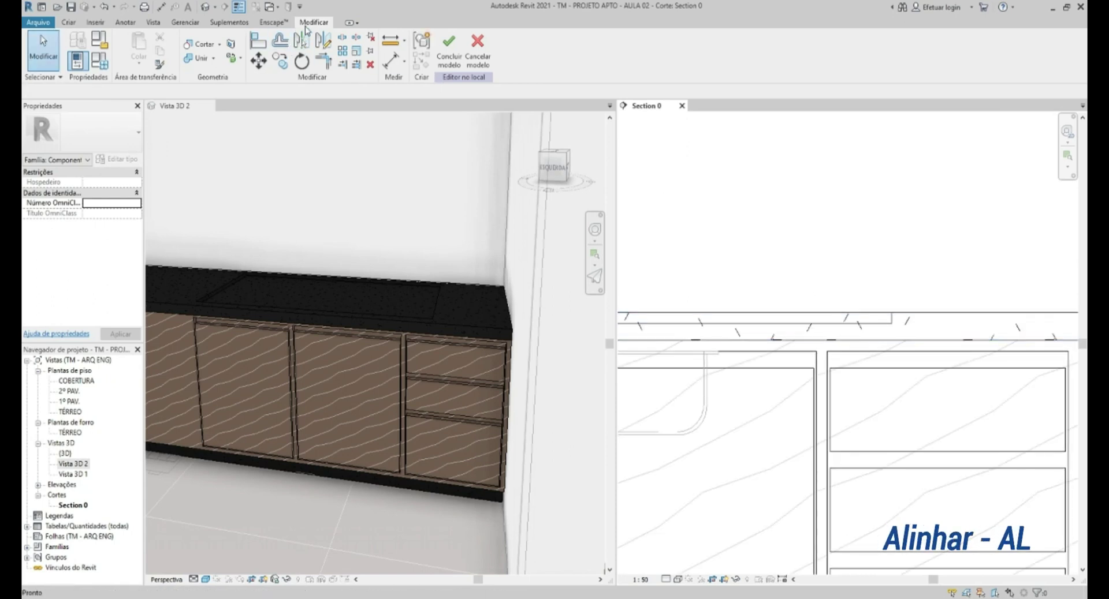
click(257, 42)
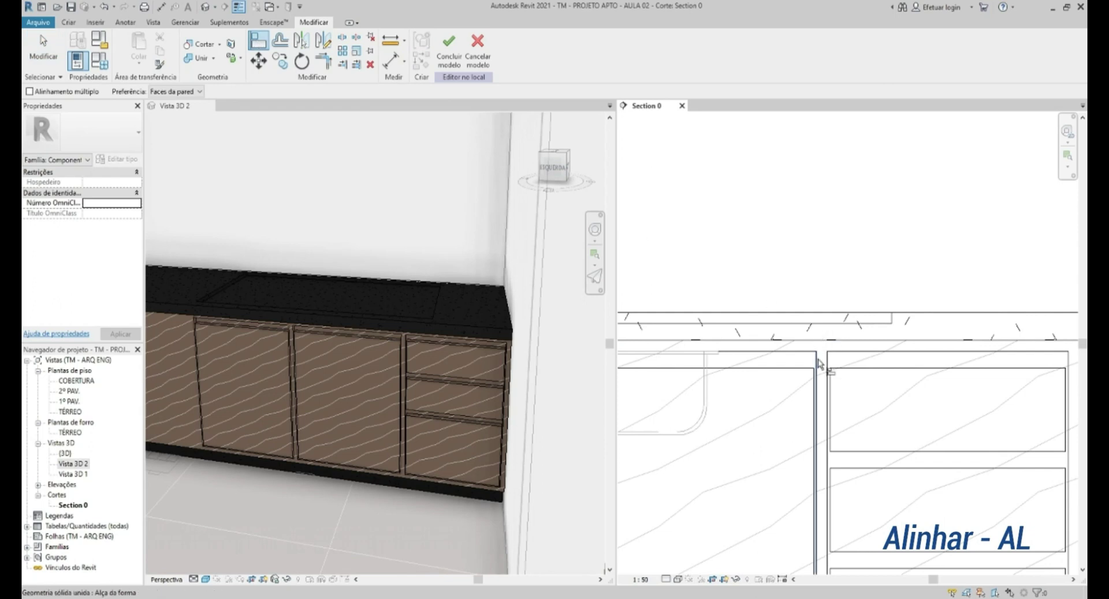
scroll(820, 363, up, 2)
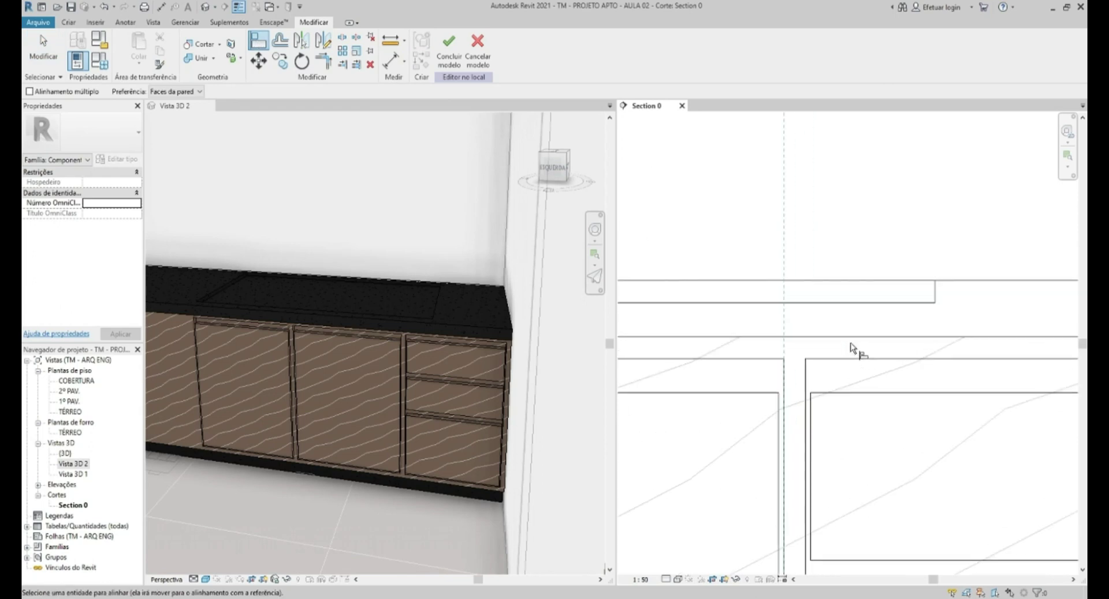
scroll(776, 372, up, 1)
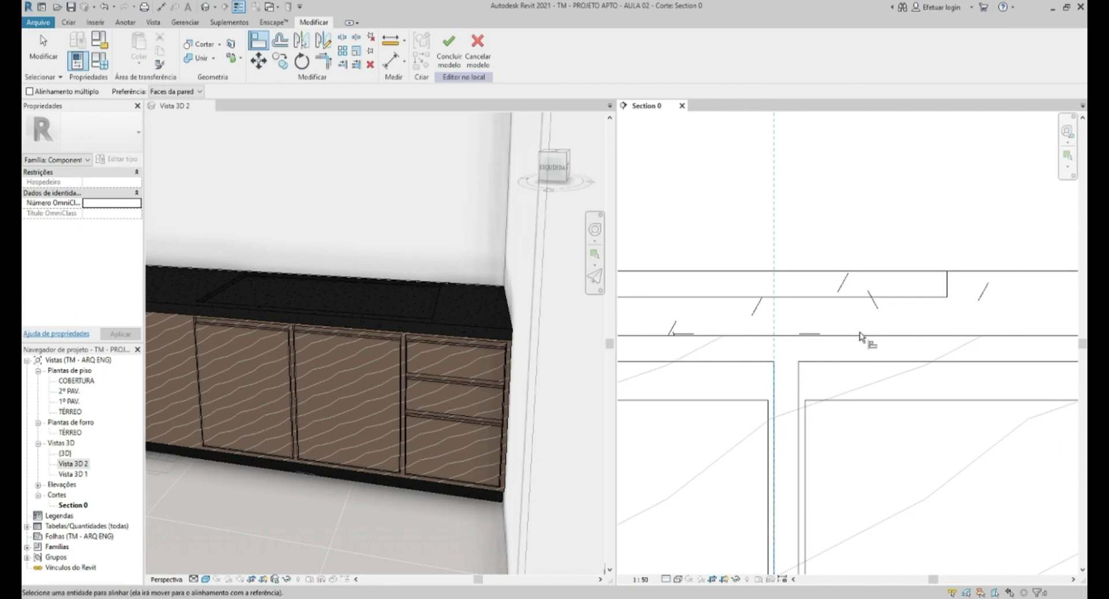
click(948, 284)
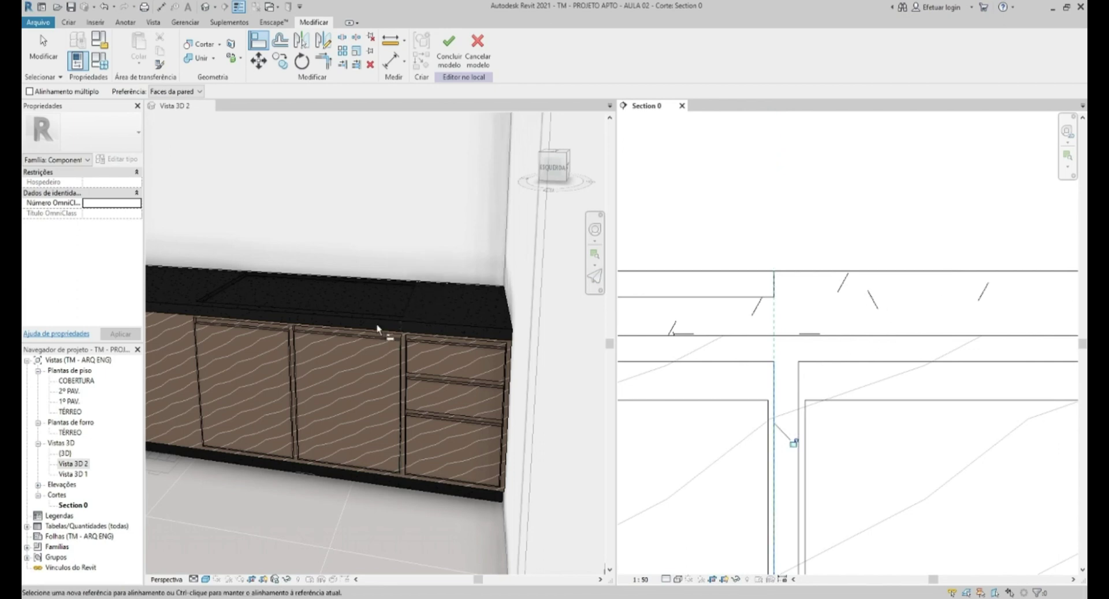
- Reframe the section on the full cabinets and finish the in-place model
scroll(376, 329, up, 3)
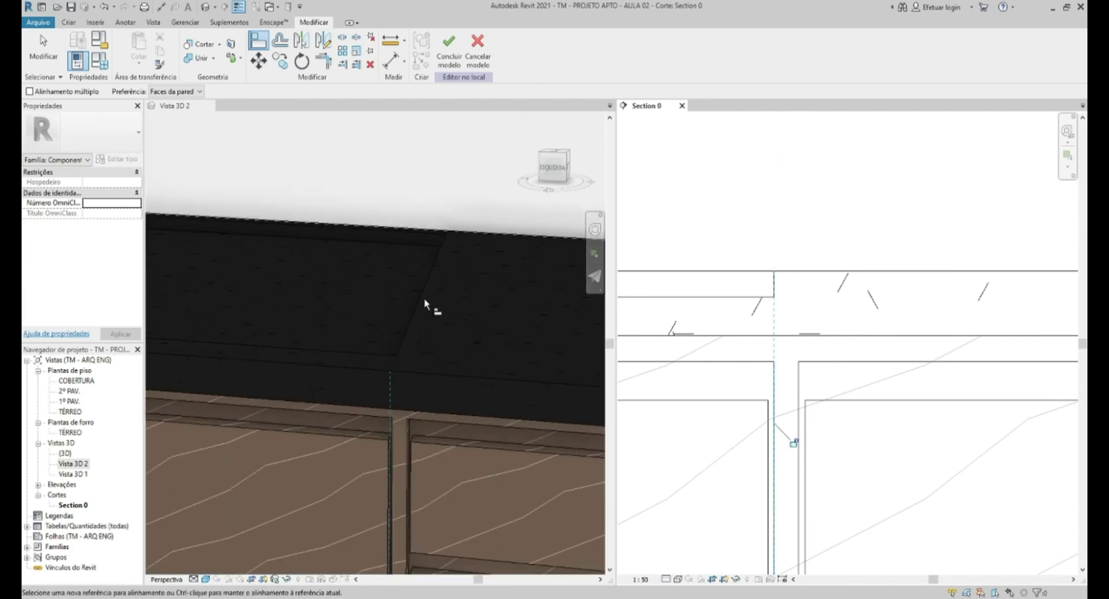
scroll(423, 298, down, 3)
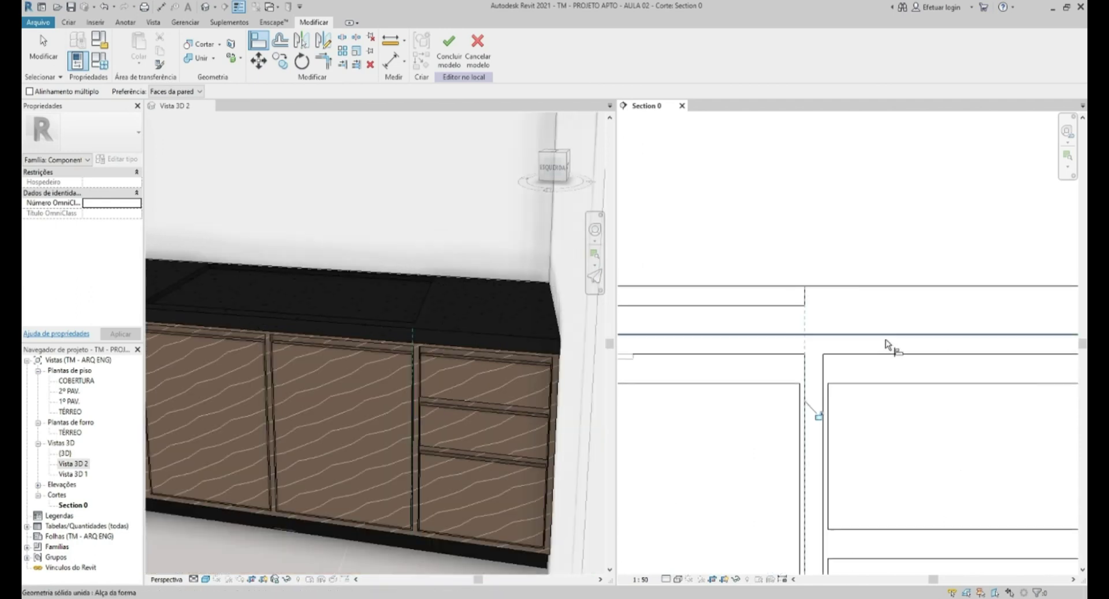
scroll(884, 340, down, 2)
scroll(872, 329, down, 2)
scroll(868, 316, down, 1)
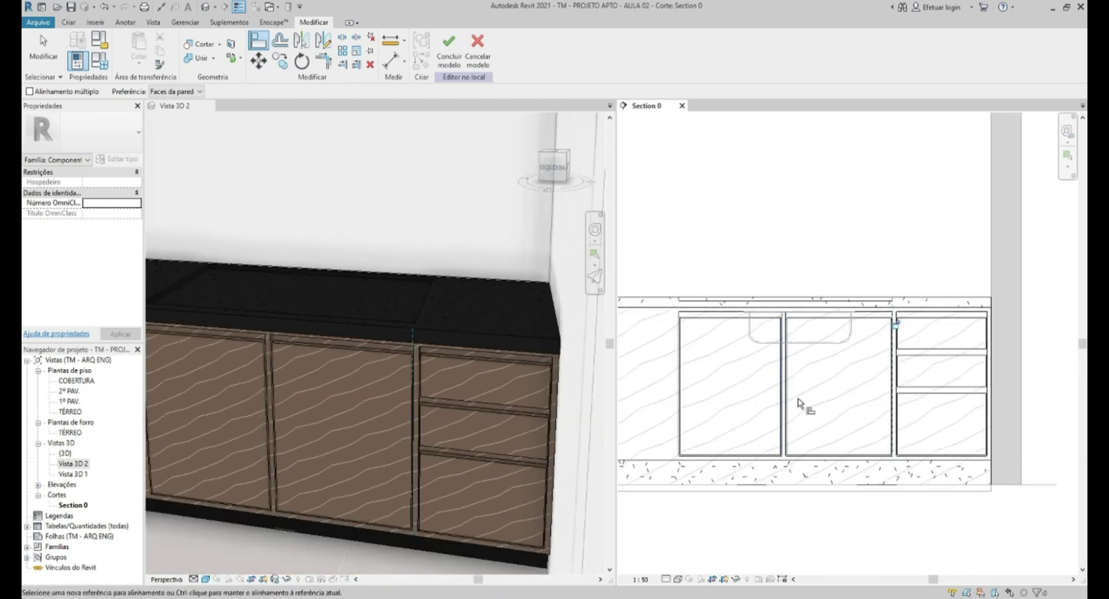
middle_drag(808, 334, 822, 340)
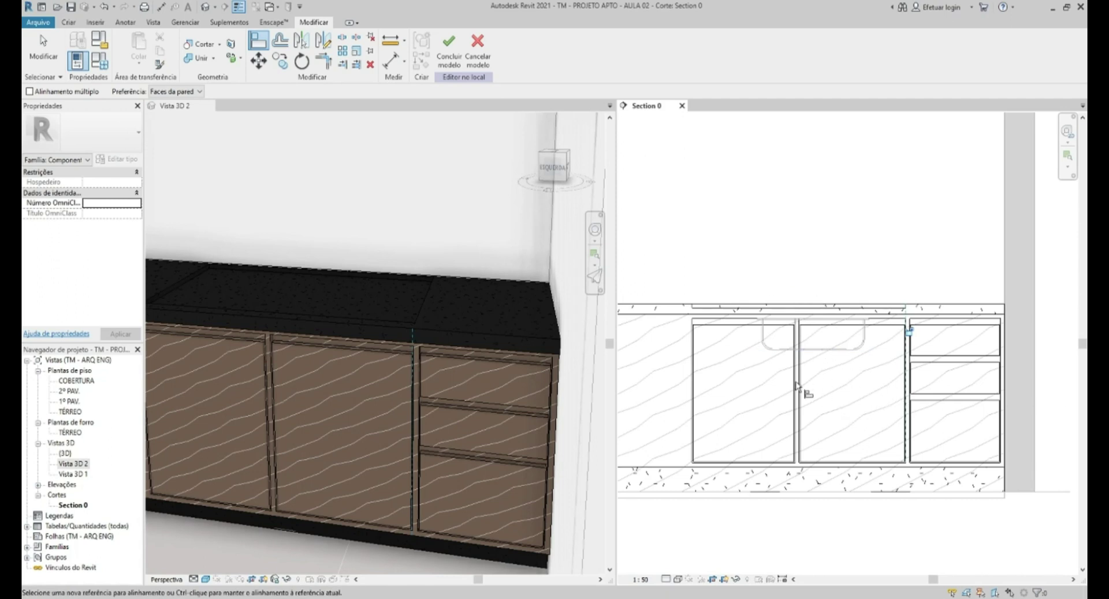
middle_drag(836, 362, 834, 381)
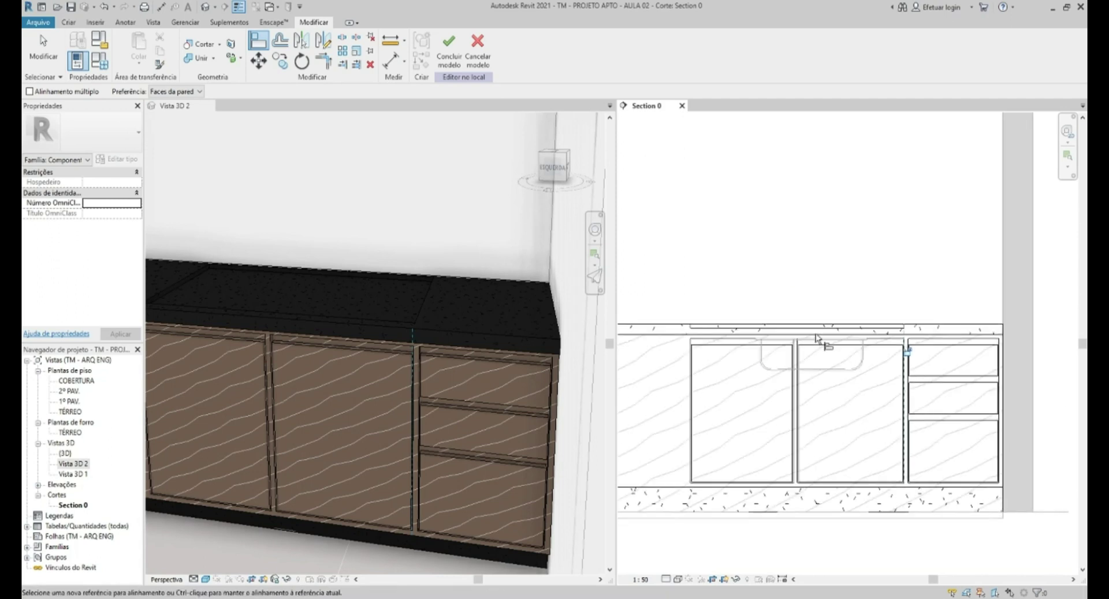
click(445, 57)
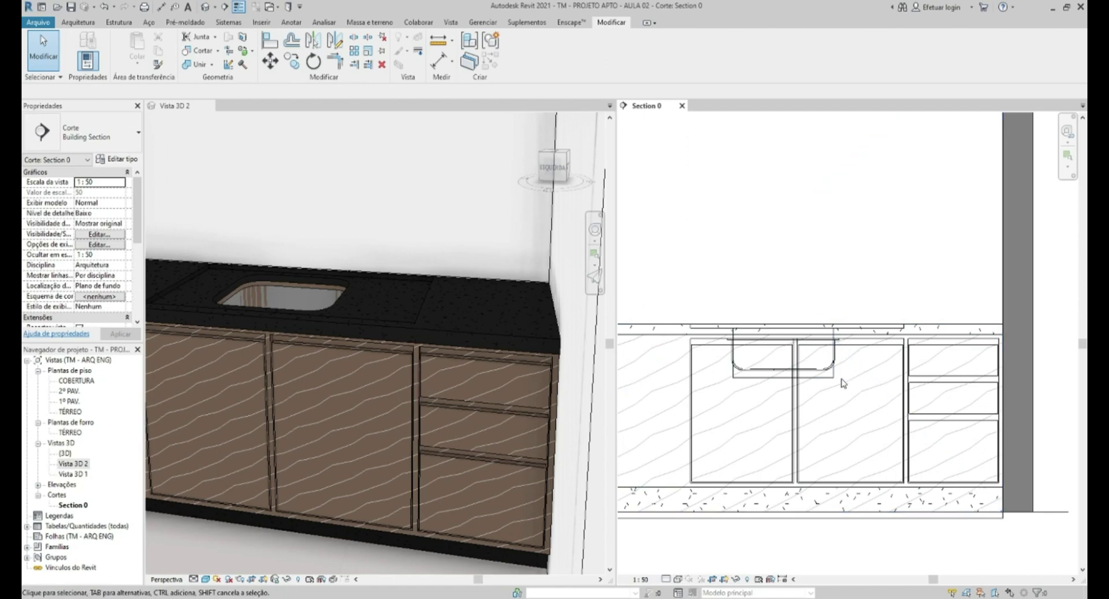
- Select the sink and bring the space above it into view in Section 0
scroll(842, 383, up, 2)
click(826, 368)
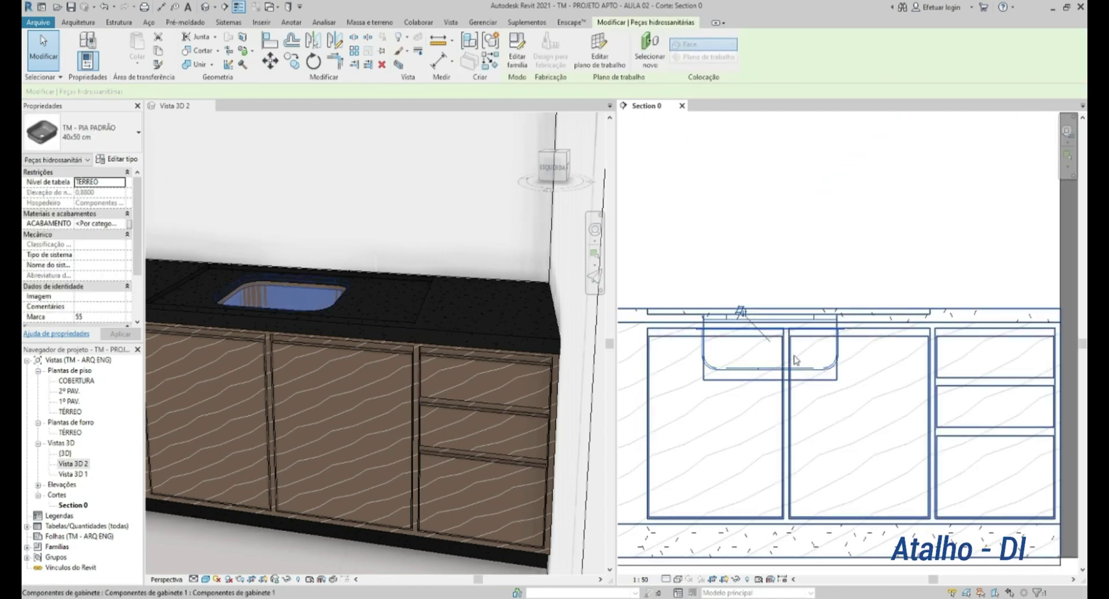
middle_drag(796, 361, 793, 404)
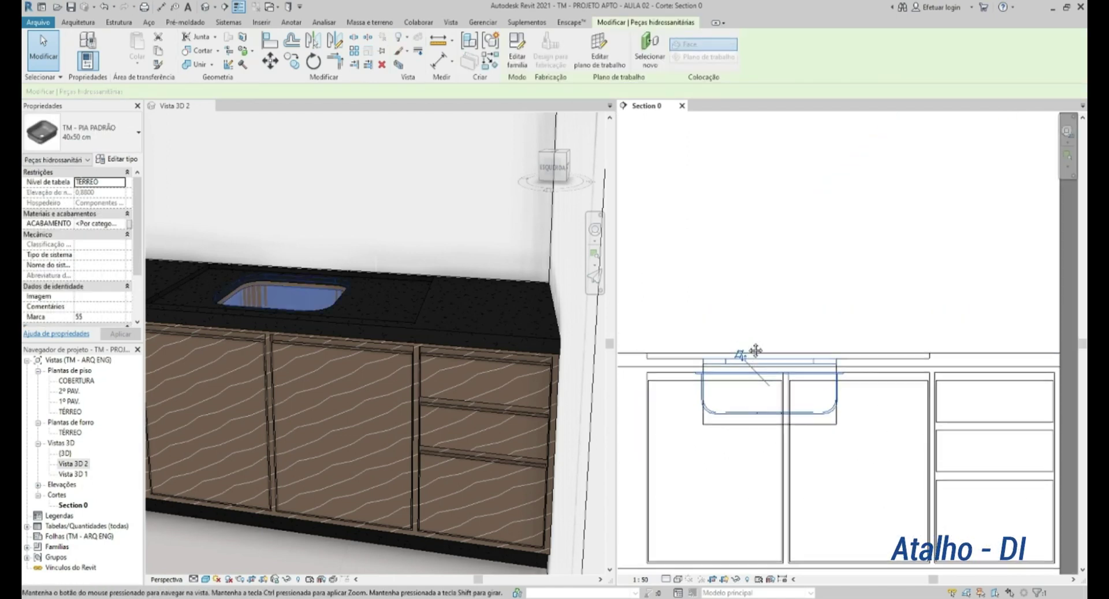
click(735, 297)
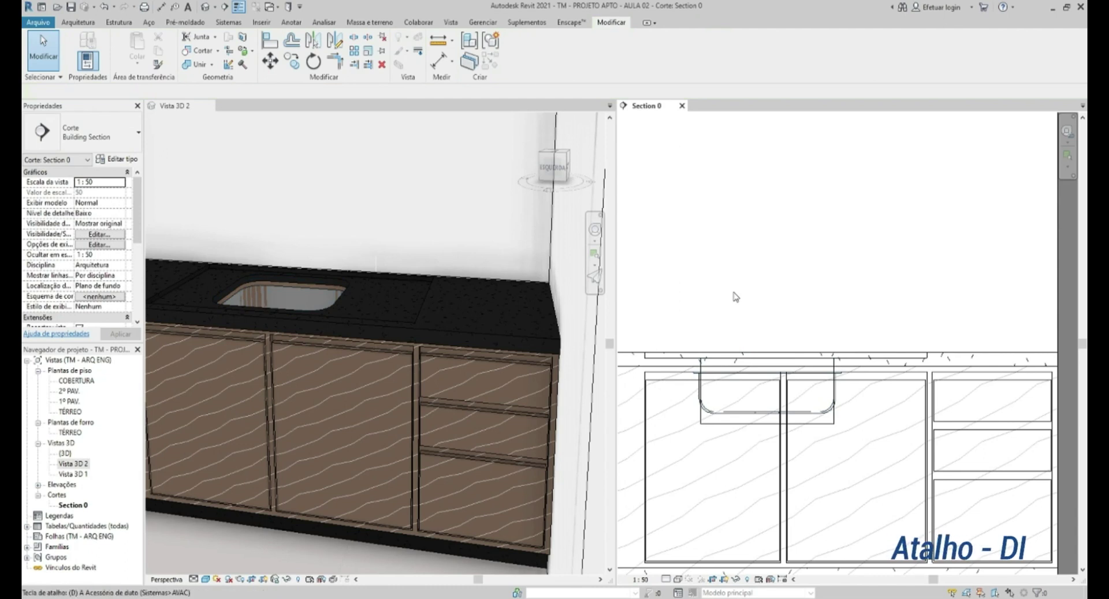
key(d)
key(i)
key(Escape)
key(Escape)
- Dimension cabinet edge, sink centre and cabinet edge with an aligned dimension and equalize it to 53/53
click(292, 26)
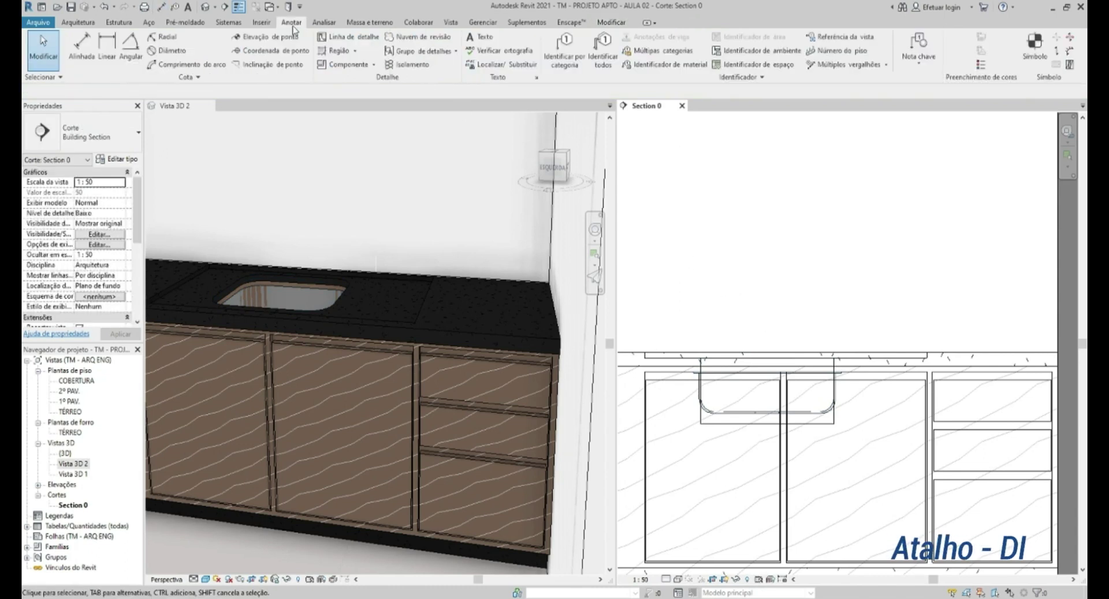
click(82, 43)
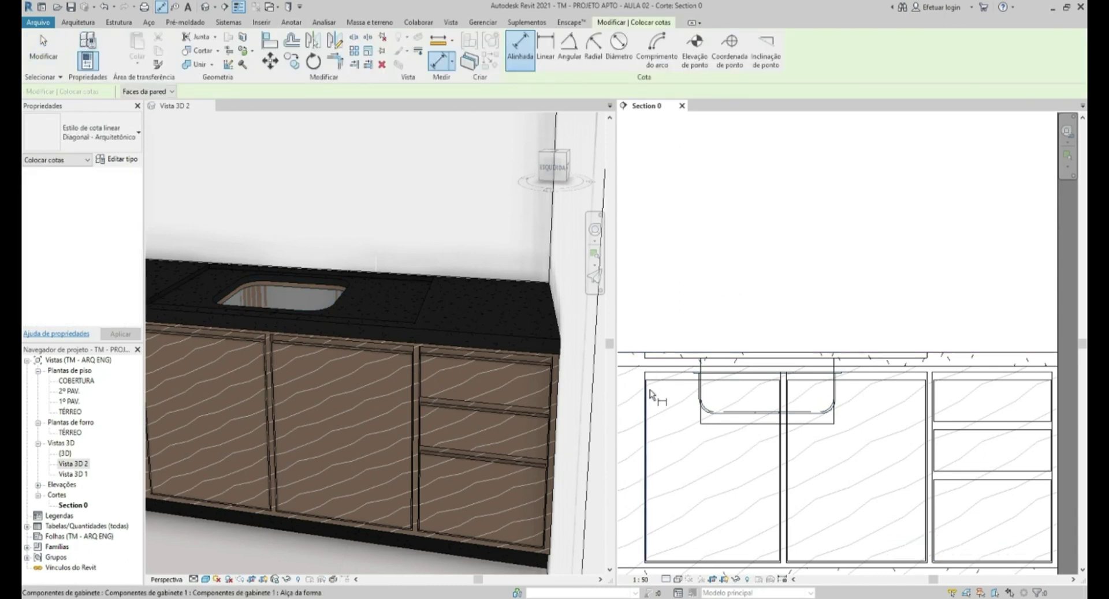
scroll(645, 359, up, 5)
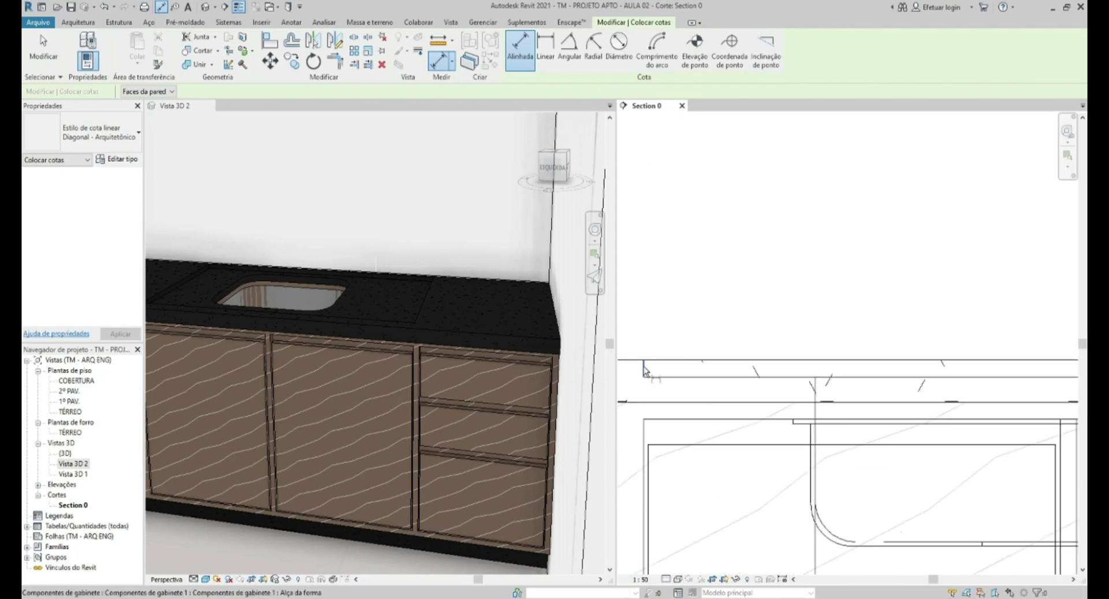
scroll(672, 348, down, 2)
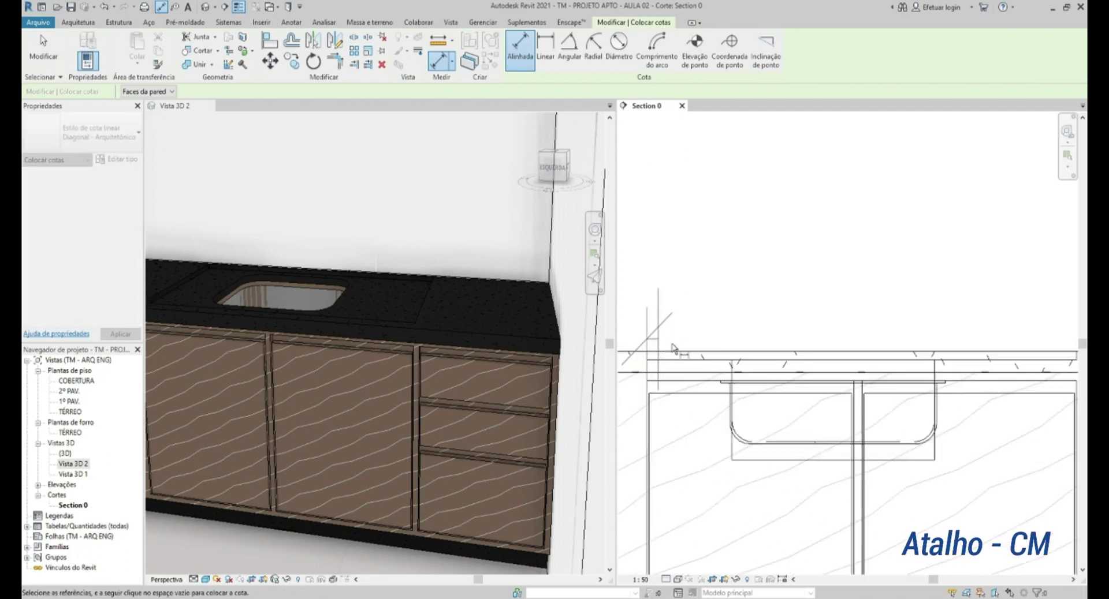
scroll(673, 348, down, 1)
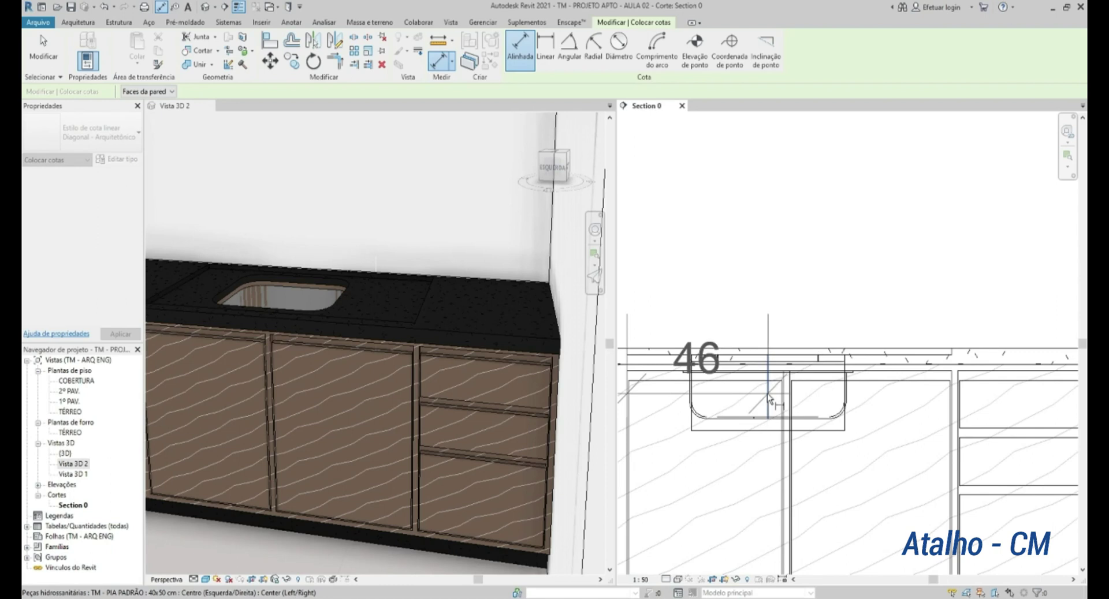
click(768, 398)
scroll(855, 381, up, 1)
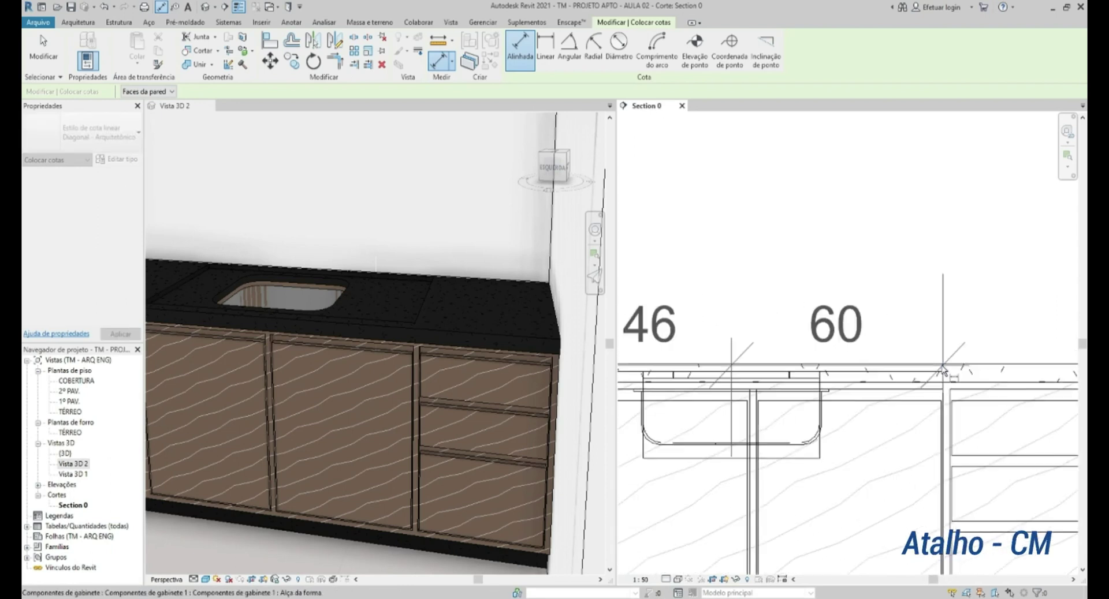
click(941, 370)
click(817, 283)
middle_drag(816, 129, 811, 188)
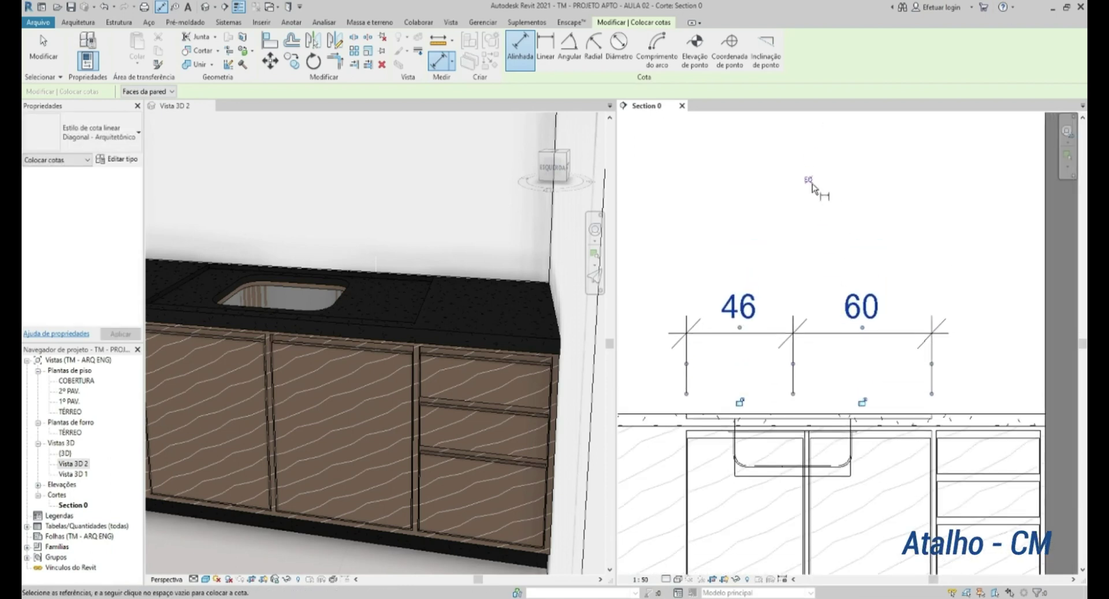
click(808, 181)
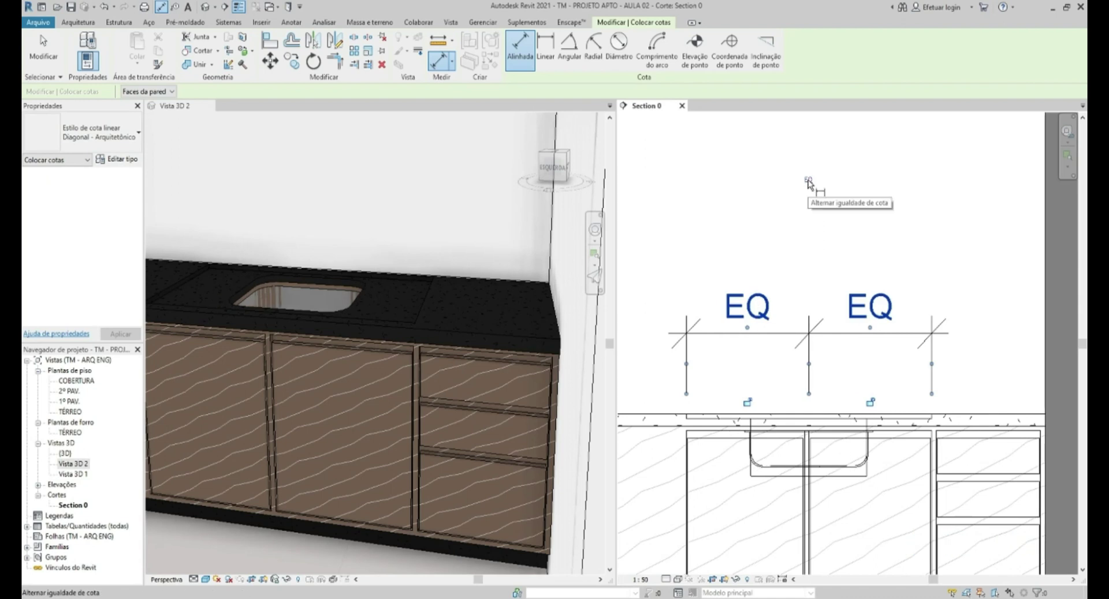
click(807, 180)
- Delete the temporary 53/53 dimension
key(Escape)
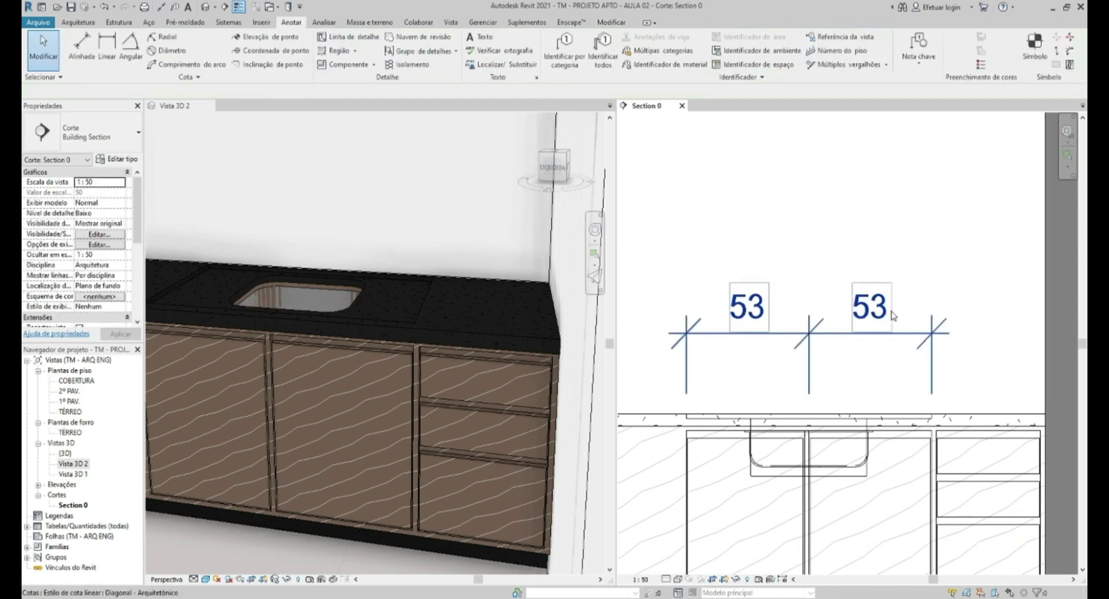
key(Delete)
scroll(827, 225, down, 2)
scroll(814, 346, up, 2)
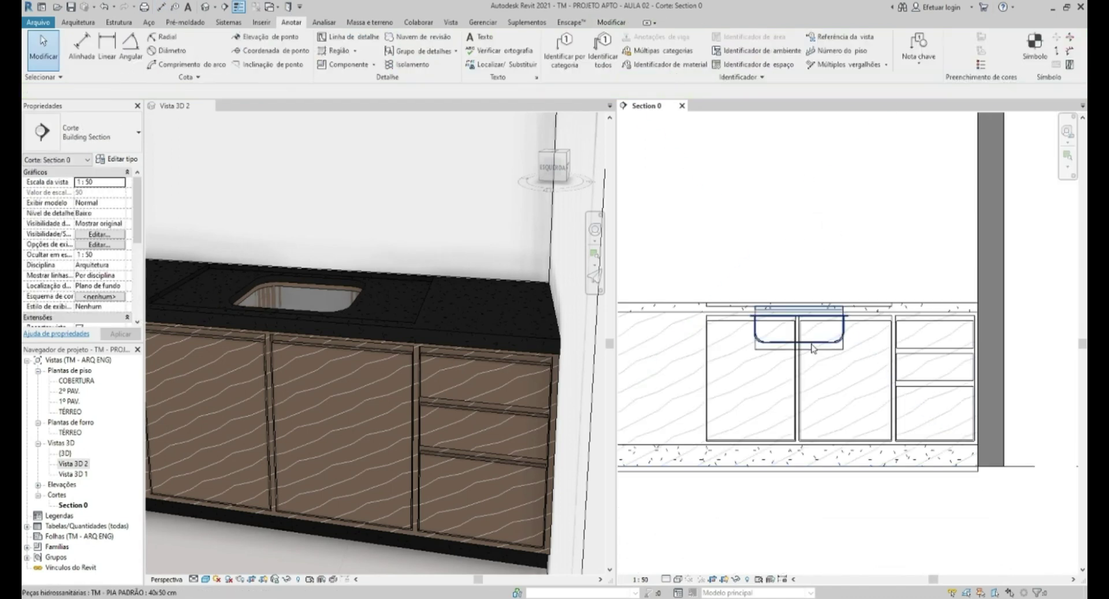
scroll(814, 355, up, 2)
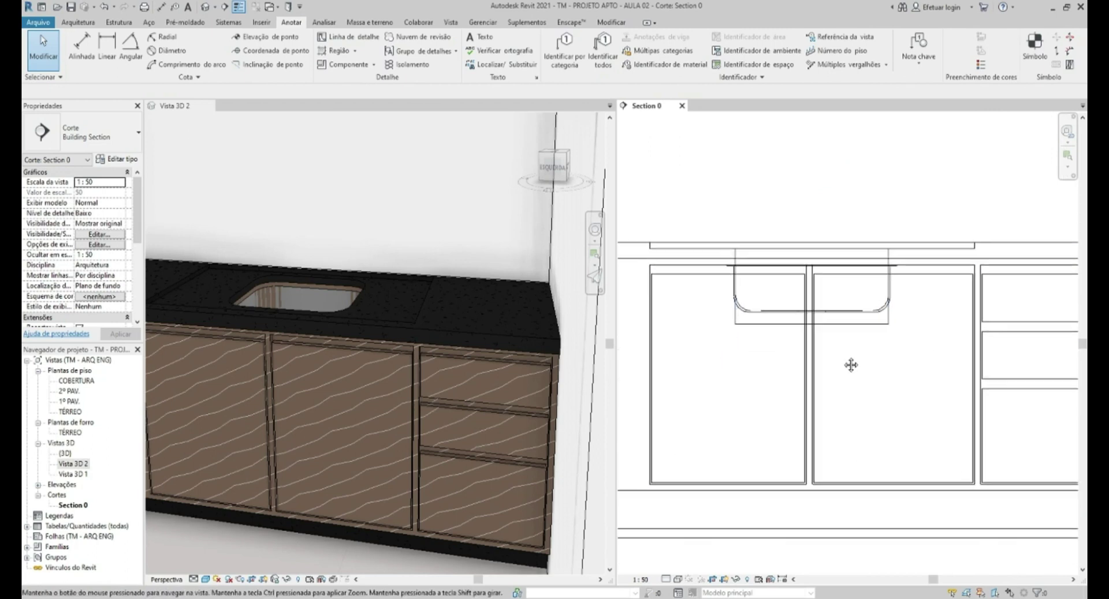
- Select the sink base cabinet, edit it in place, and pick its 0.0200-deep door-recess void extrusion
middle_drag(814, 355, 838, 357)
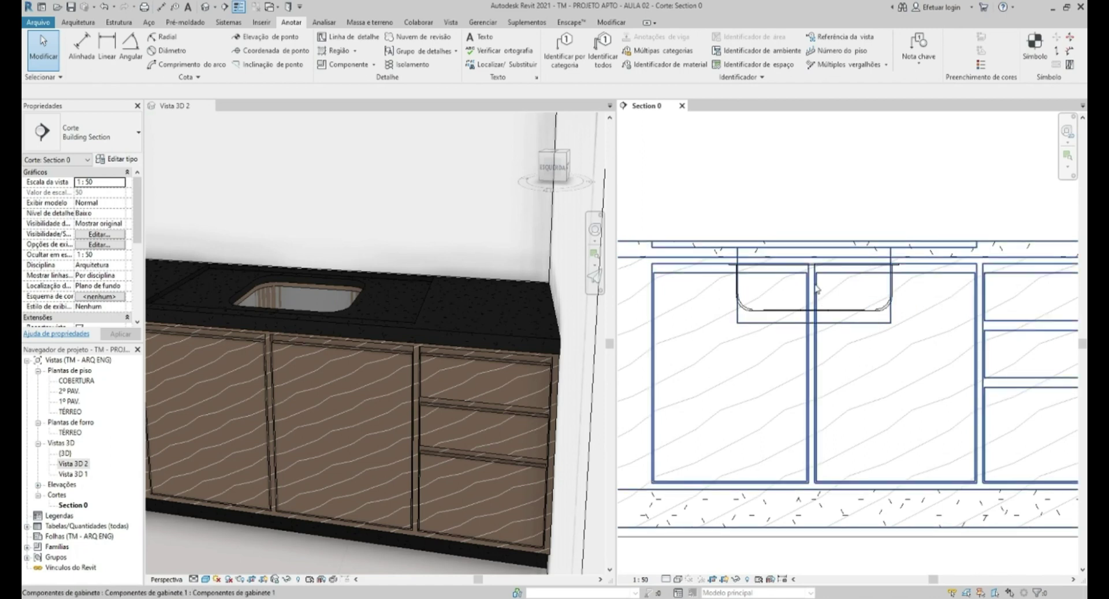
click(823, 292)
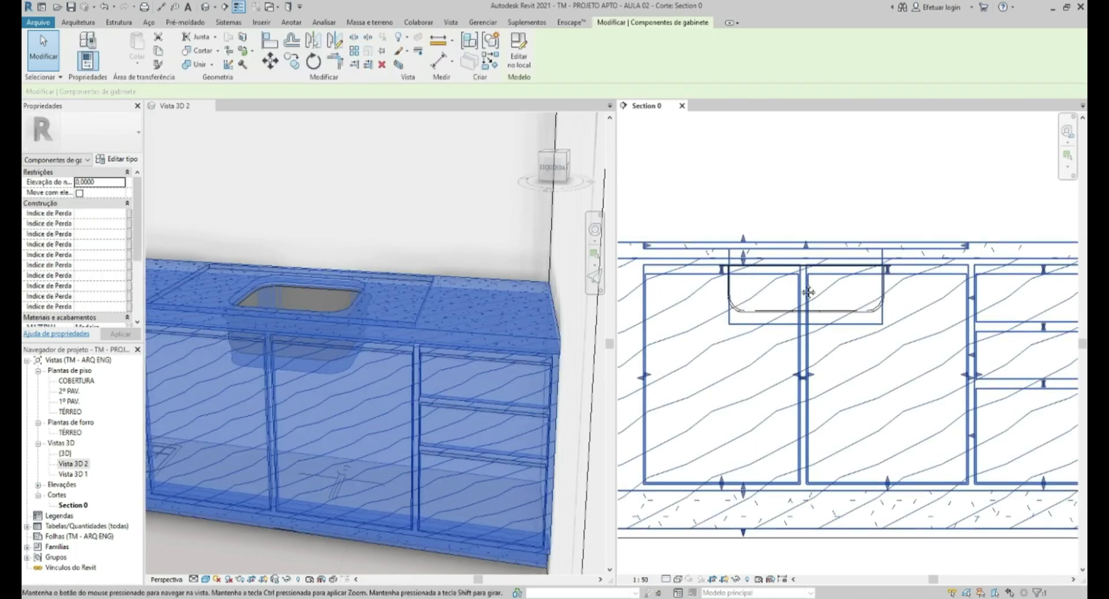
click(518, 51)
click(829, 316)
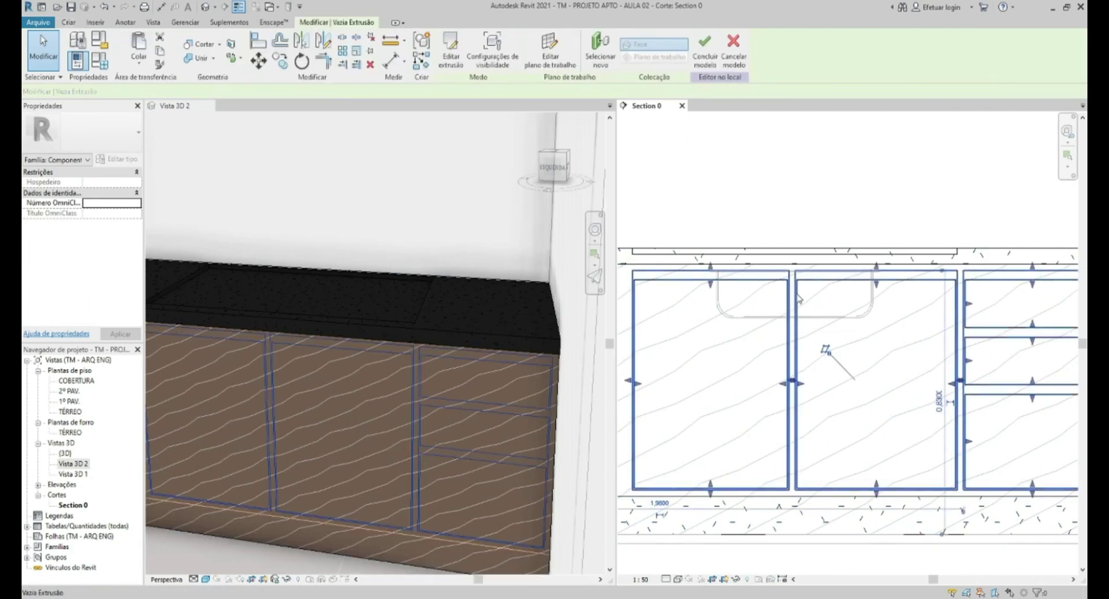
- Open the door-recess void extrusion's sketch and inspect its recess lines in Section 0
click(447, 51)
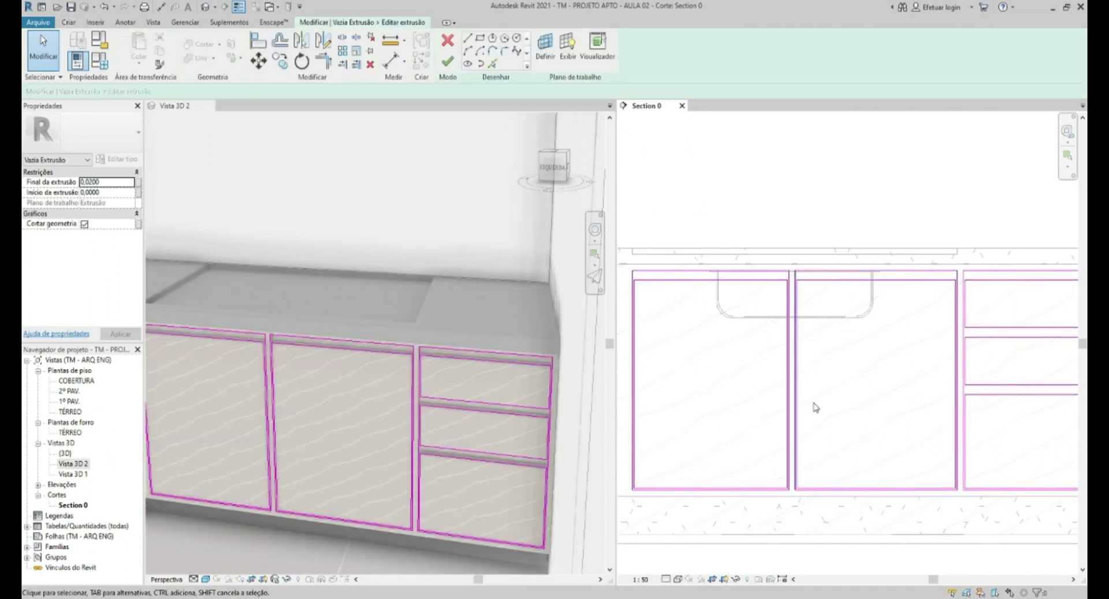
scroll(805, 277, up, 3)
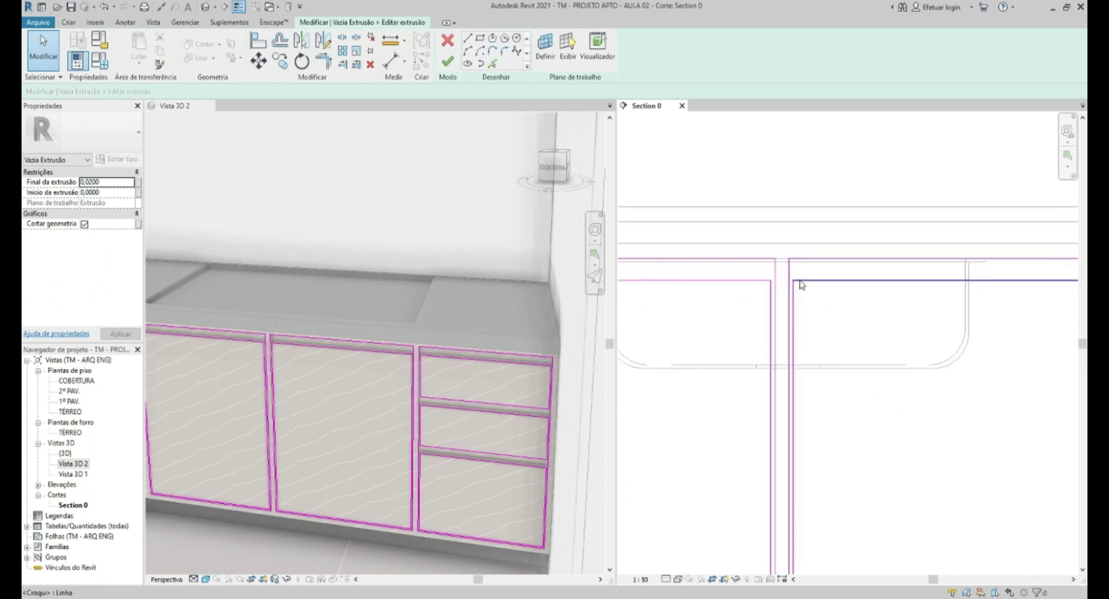
click(772, 257)
scroll(772, 271, down, 2)
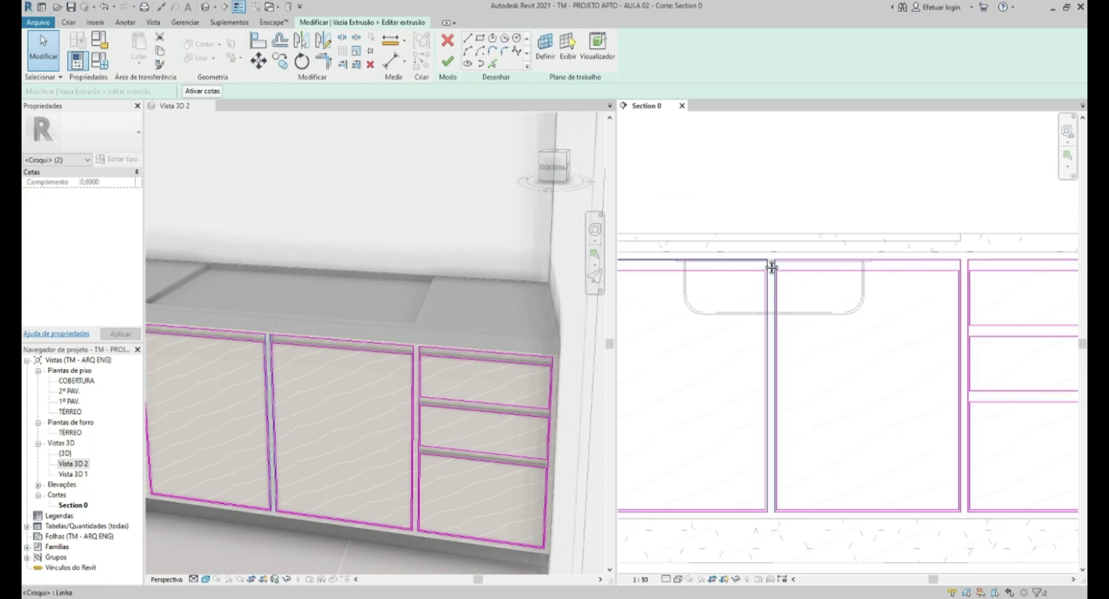
middle_drag(772, 267, 816, 265)
key(Escape)
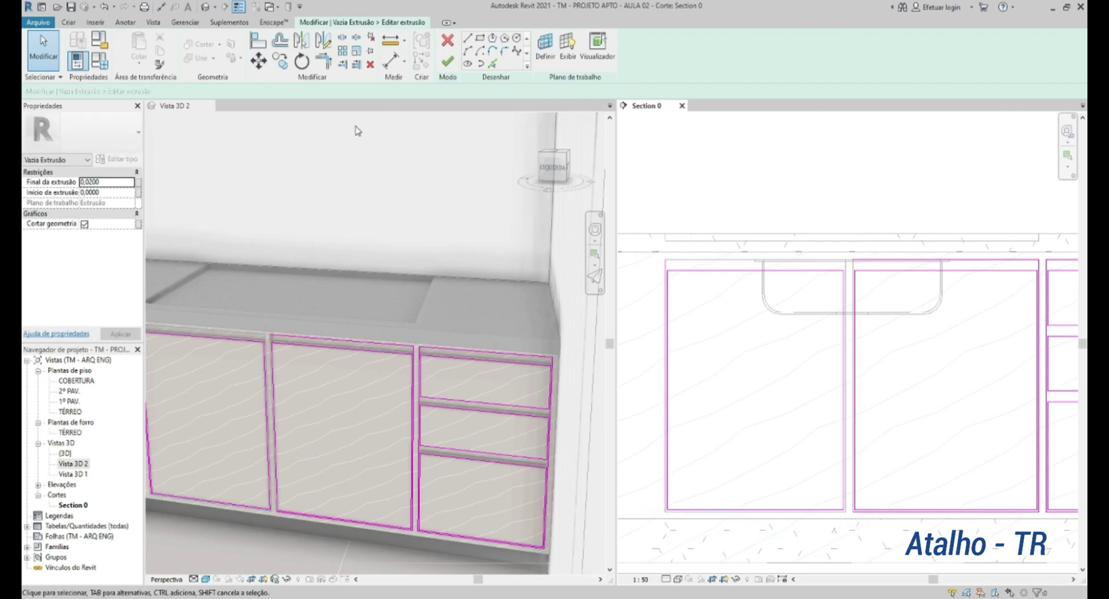
- Trim two recess outline lines so they meet in a closed corner
click(325, 65)
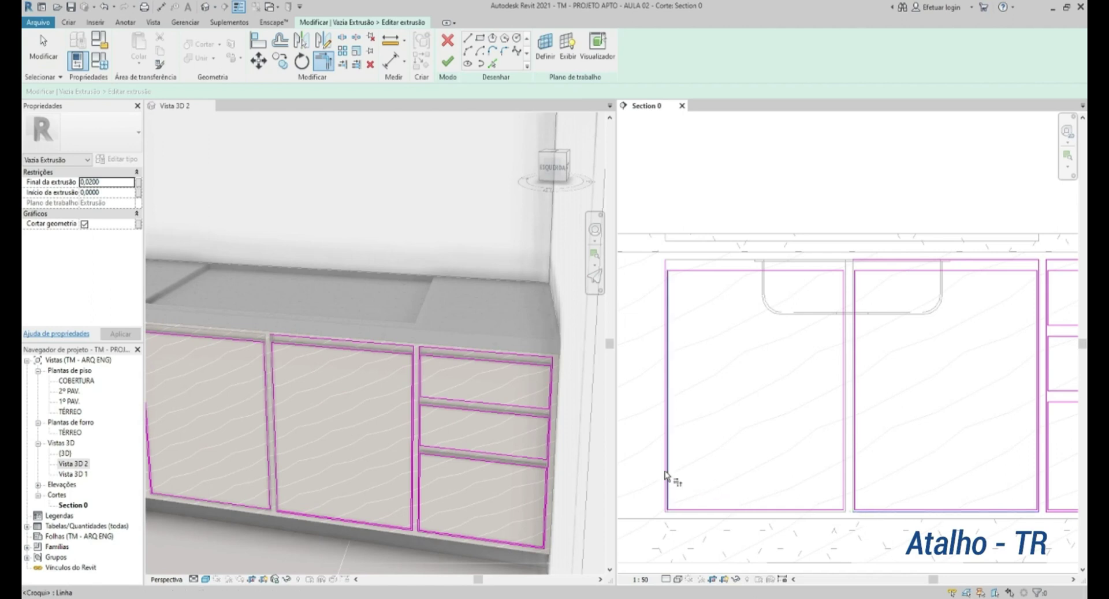
click(665, 296)
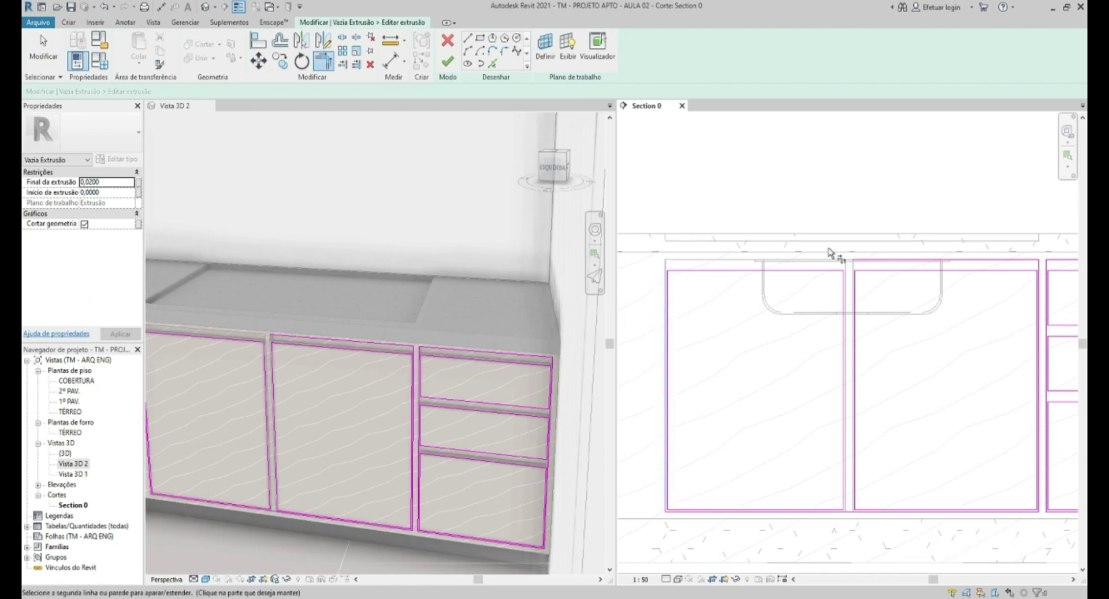
click(862, 260)
key(Escape)
mouse_move(881, 307)
middle_down()
mouse_move(806, 279)
mouse_move(827, 292)
middle_up()
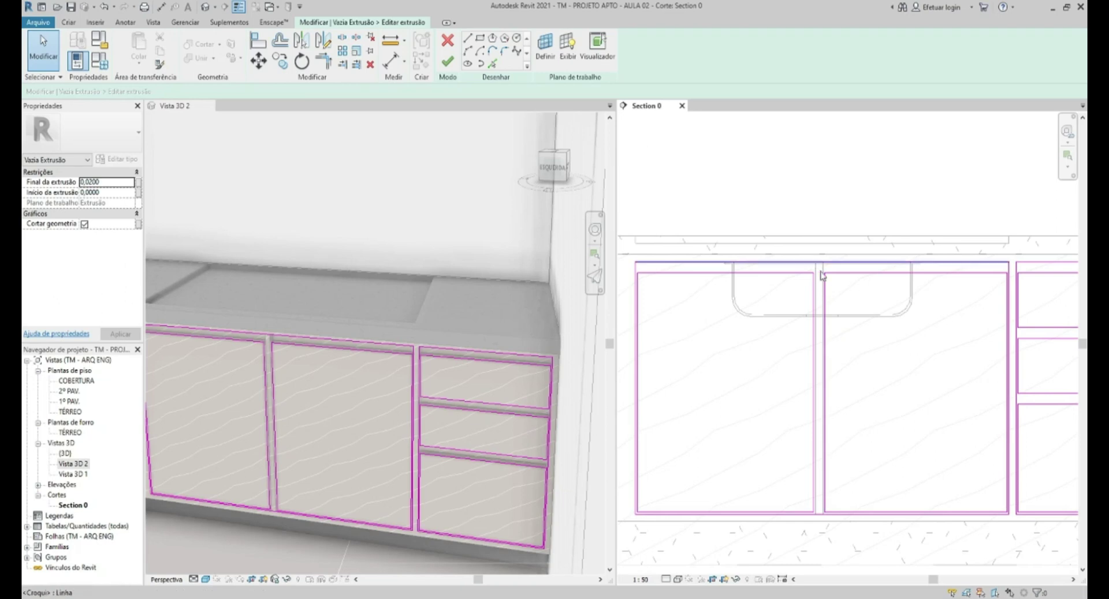
middle_drag(824, 299, 807, 298)
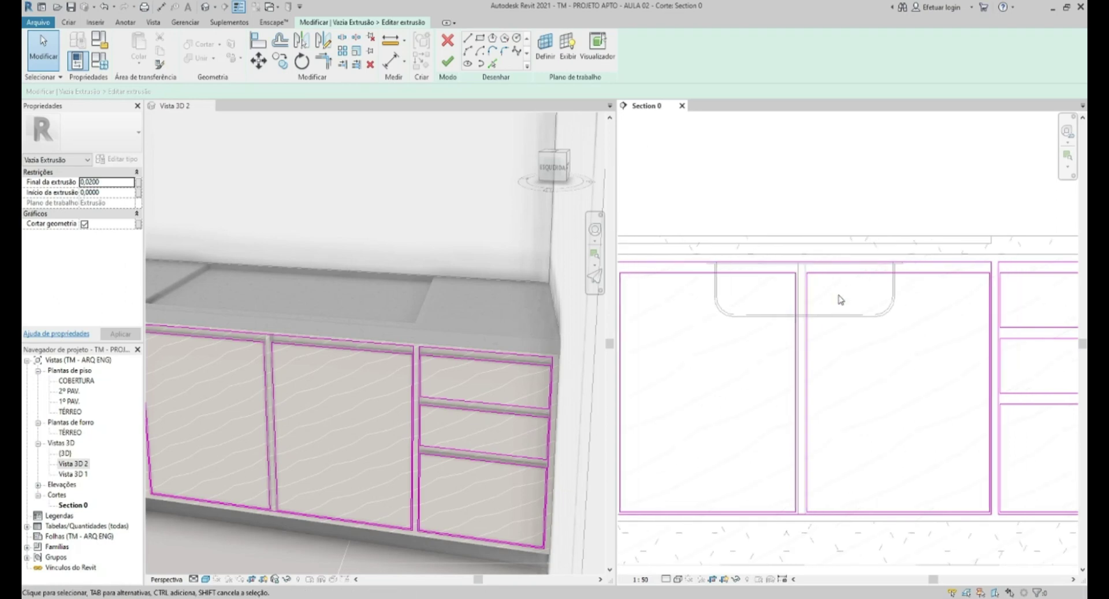
- Draw a vertical sketch line between the two sink doors, from cabinet top to lower edge
click(468, 40)
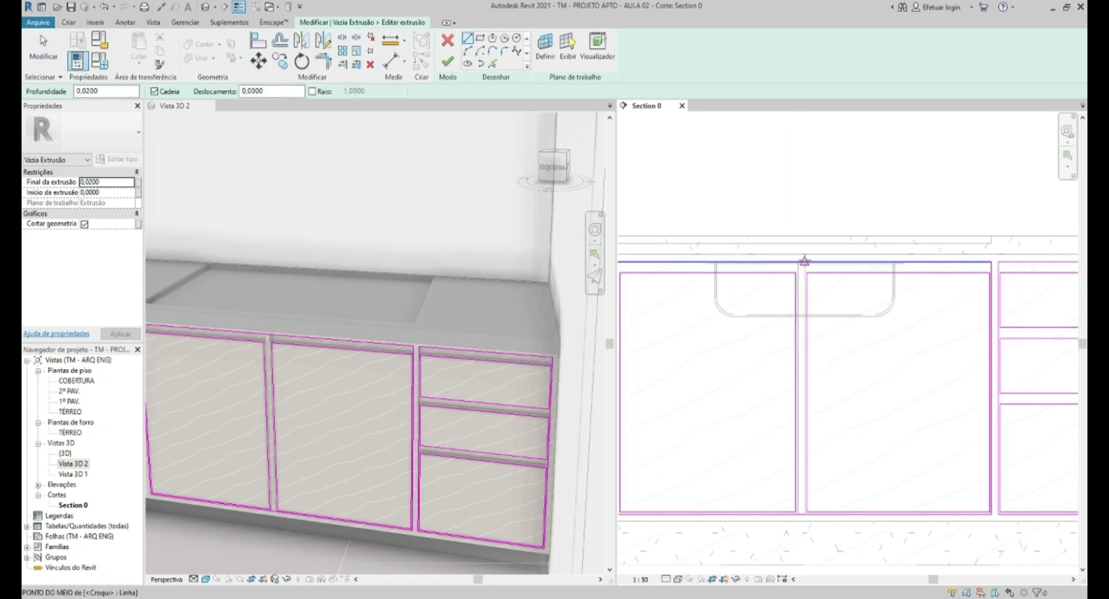
click(804, 243)
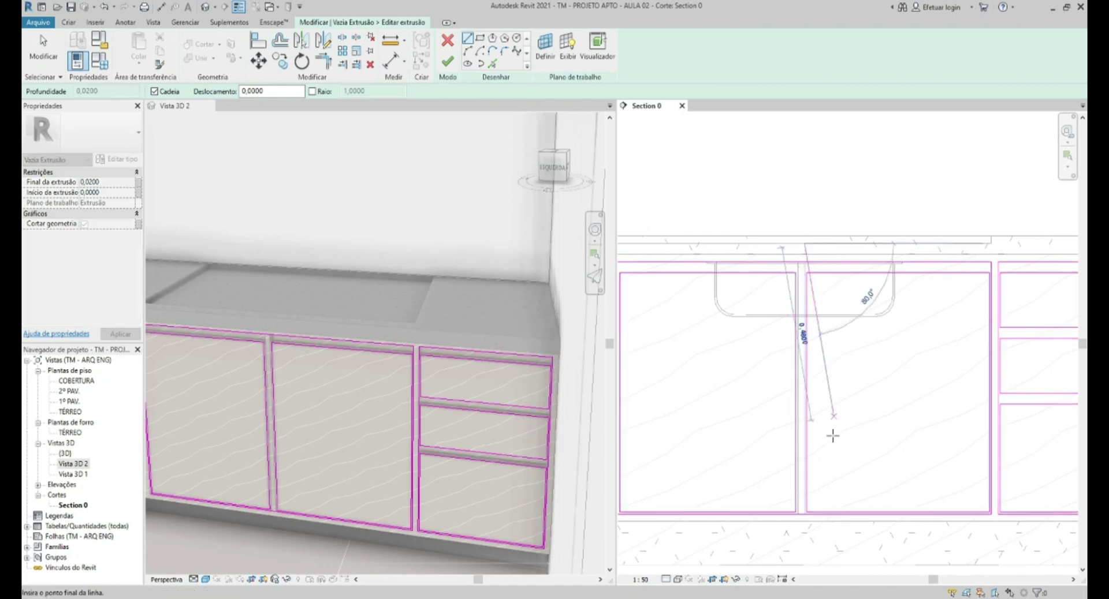
click(805, 538)
key(Escape)
scroll(796, 240, up, 3)
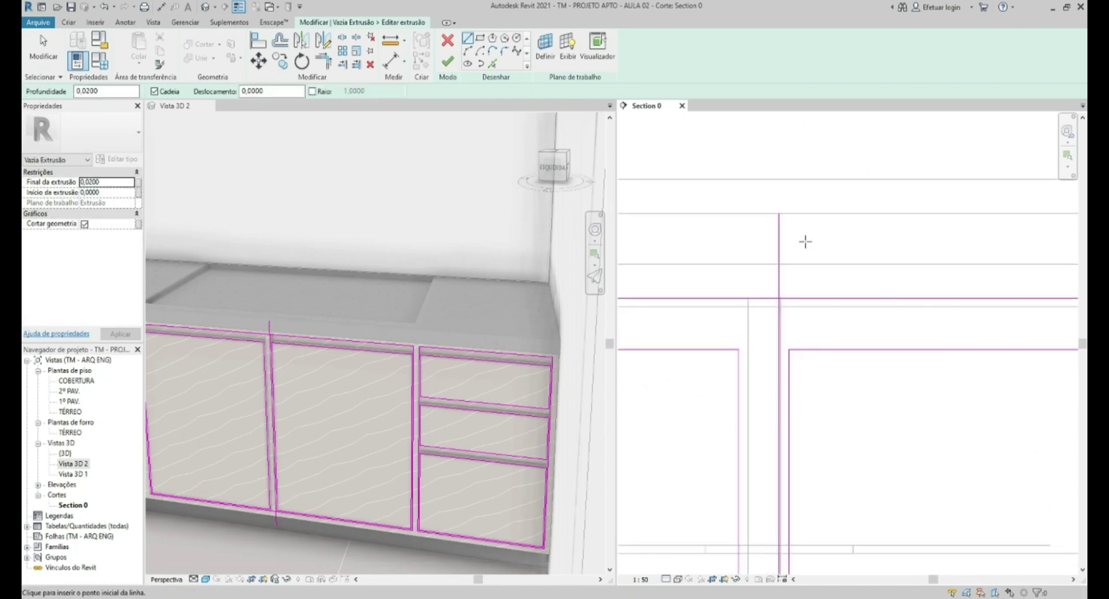
key(Escape)
scroll(782, 235, up, 3)
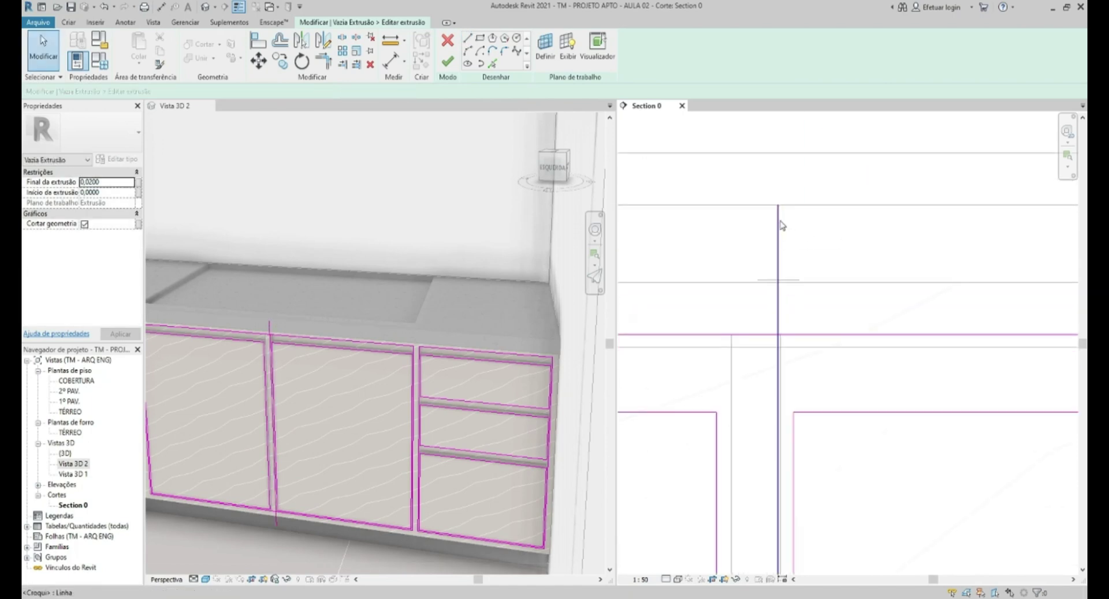
- Set the new vertical line's spacing from its neighbour to 0,005
click(779, 226)
scroll(781, 213, down, 2)
key(Escape)
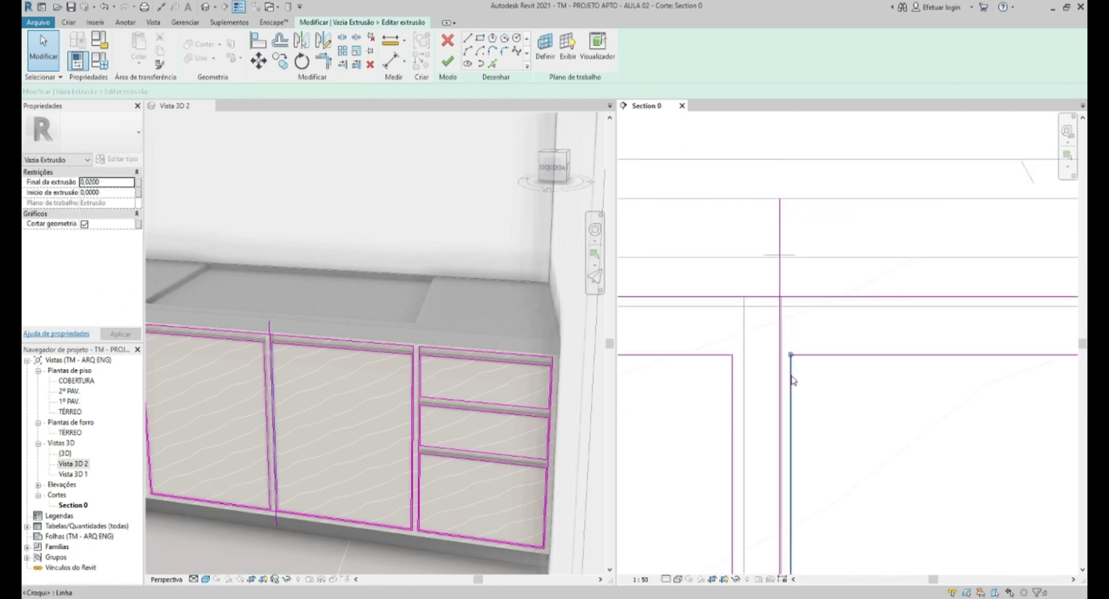
click(793, 381)
scroll(792, 358, up, 3)
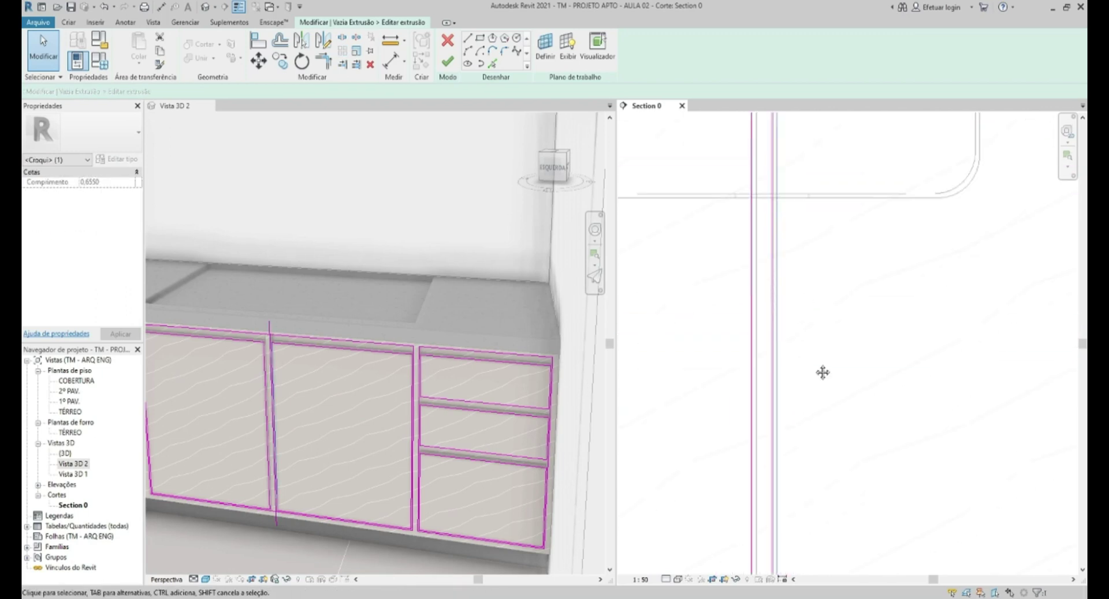
scroll(829, 431, down, 3)
scroll(763, 426, up, 3)
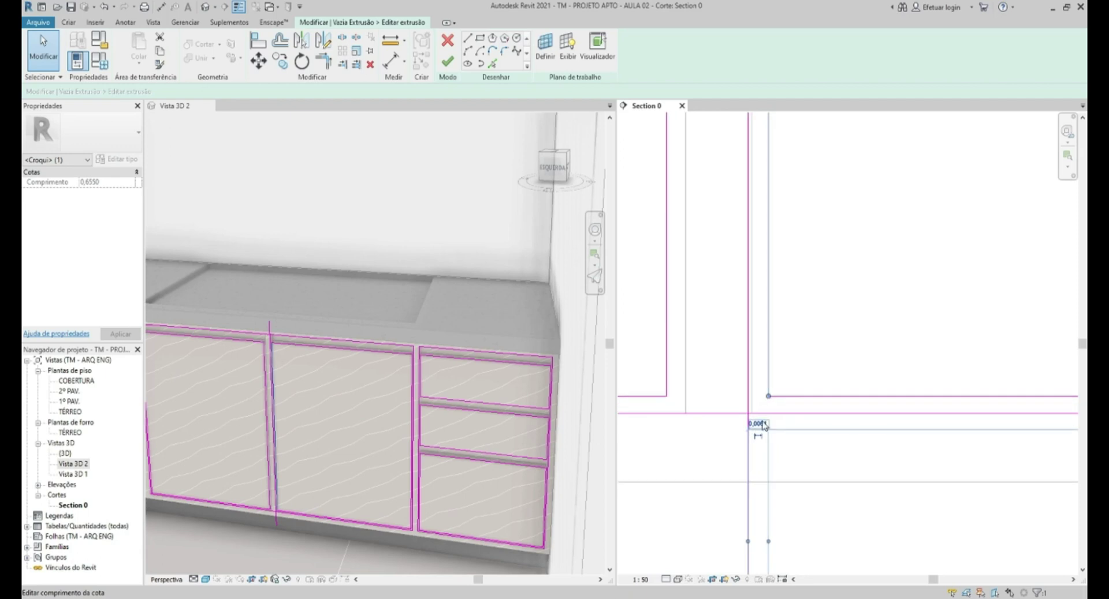
click(762, 424)
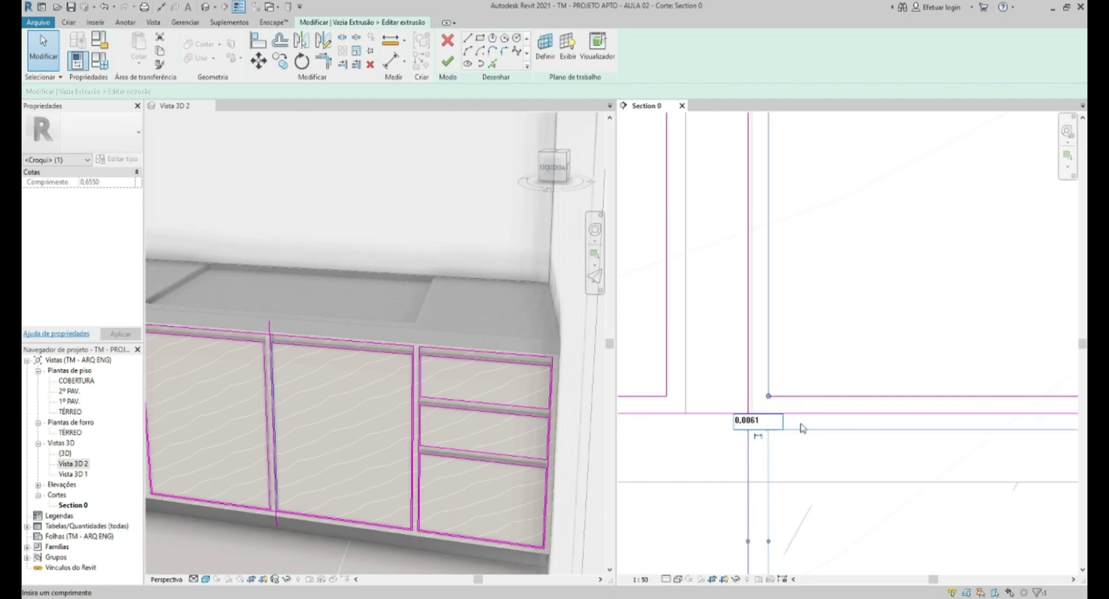
text(5)
key(Return)
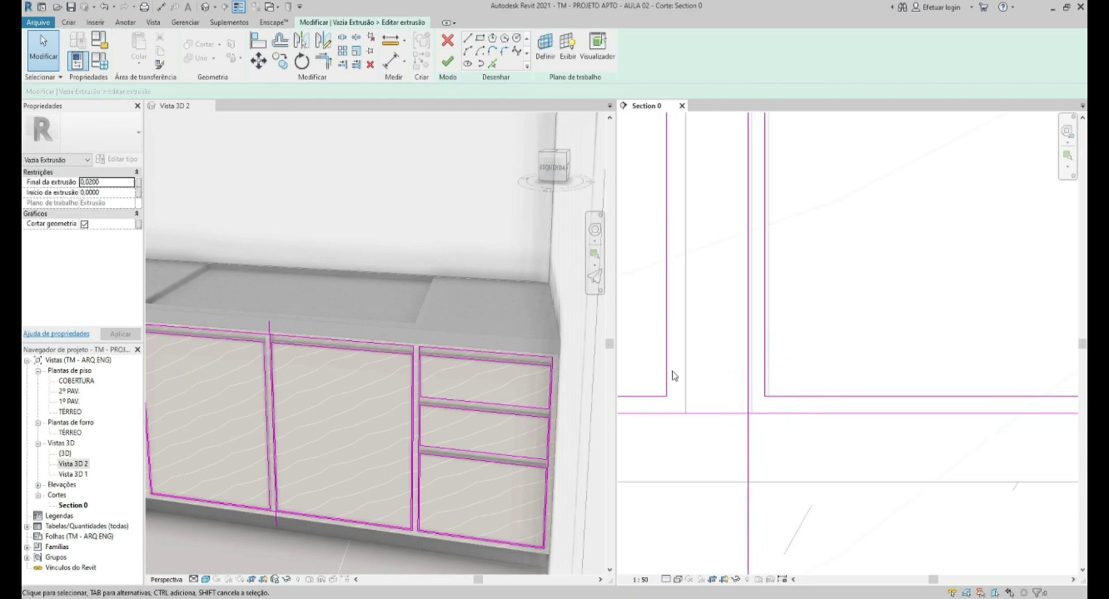
- Move the neighbouring line to 0,007 spacing and reframe the section on the cabinet
drag(669, 369, 725, 378)
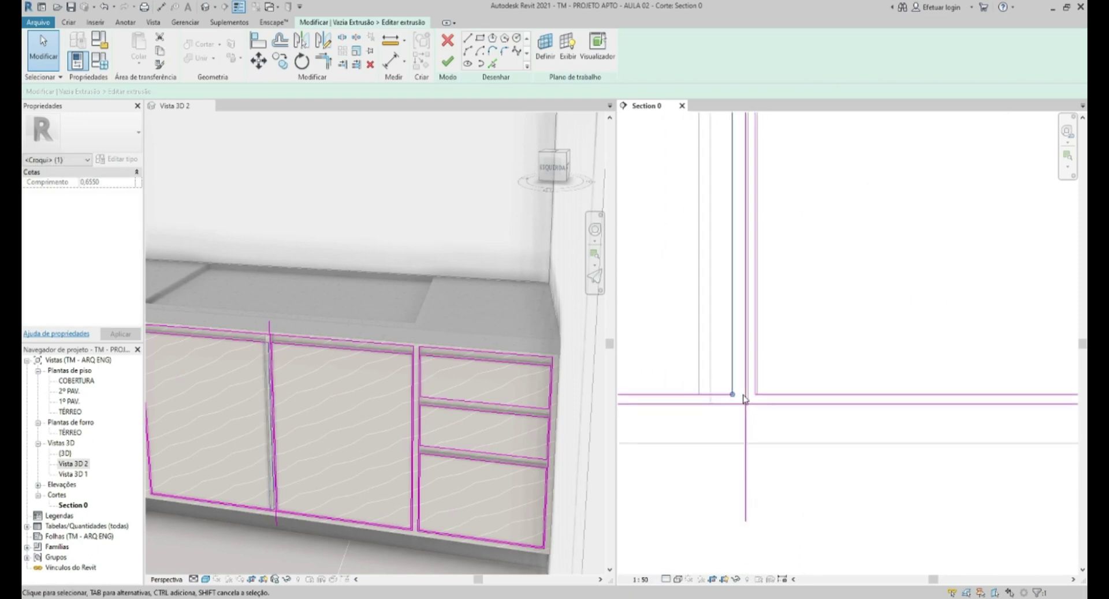
scroll(696, 385, down, 3)
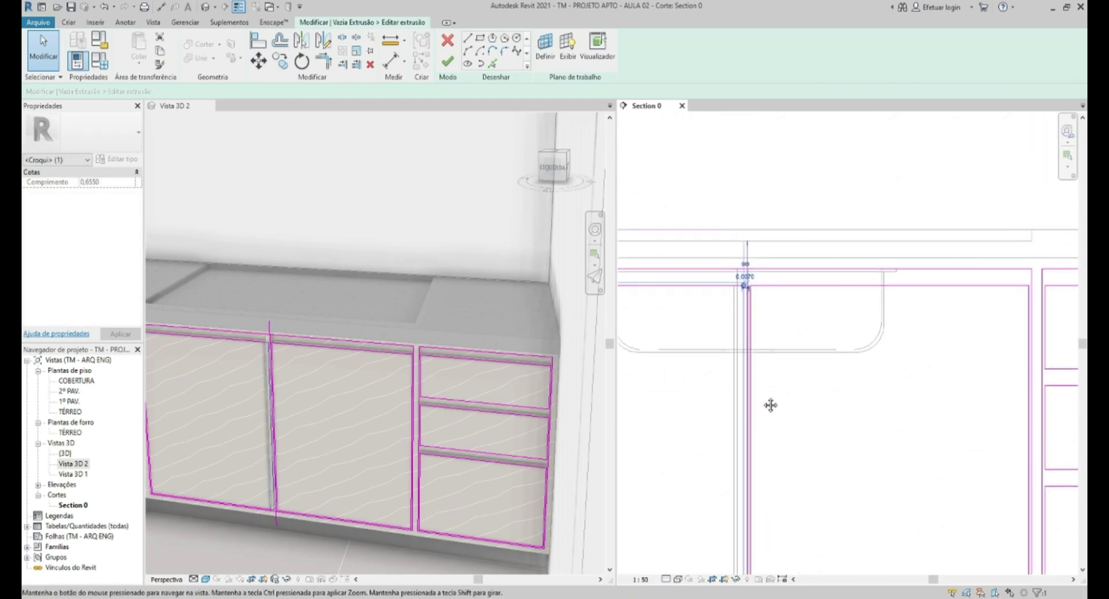
scroll(745, 323, up, 5)
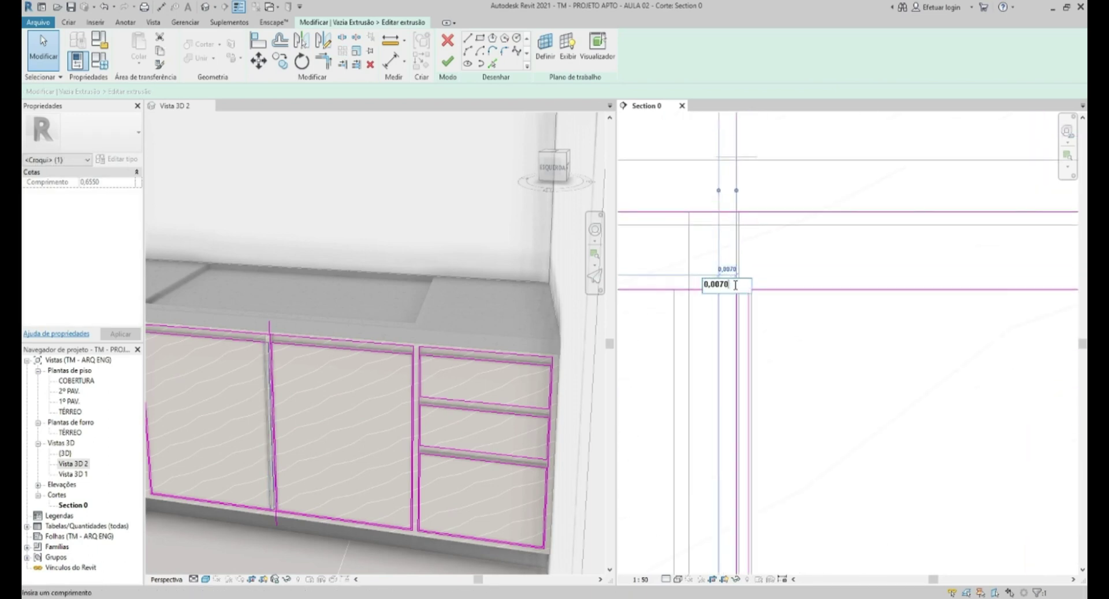
key(Return)
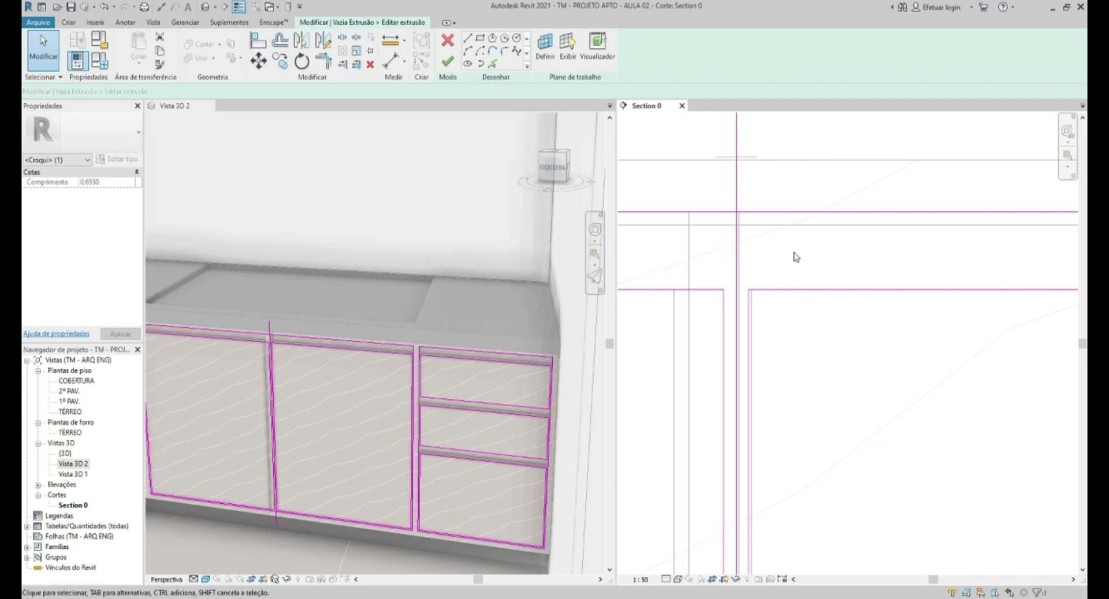
scroll(792, 257, down, 5)
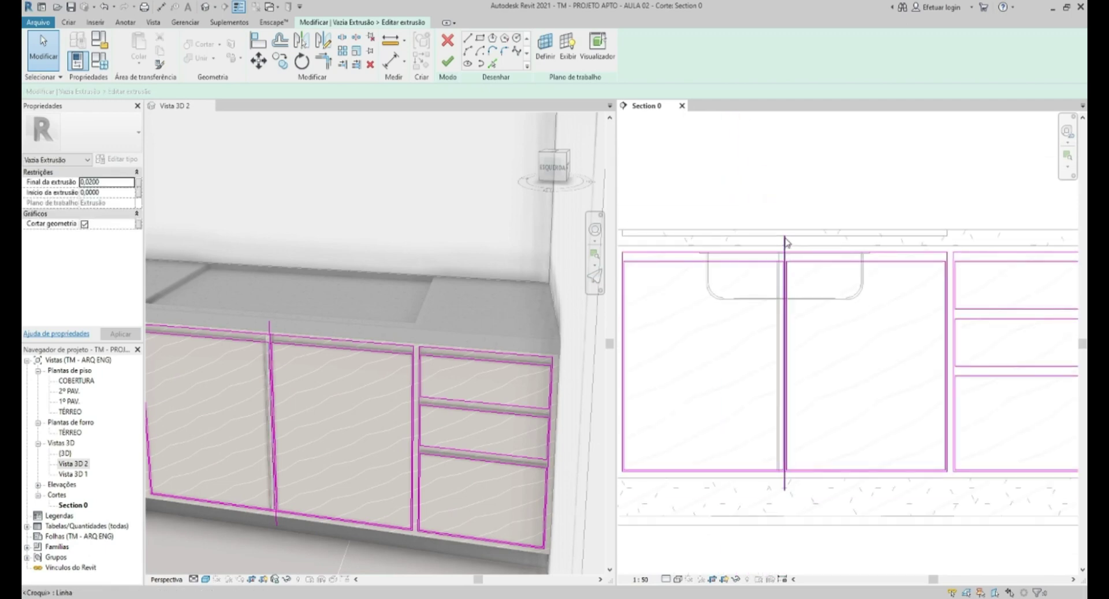
click(785, 242)
middle_drag(776, 304, 797, 309)
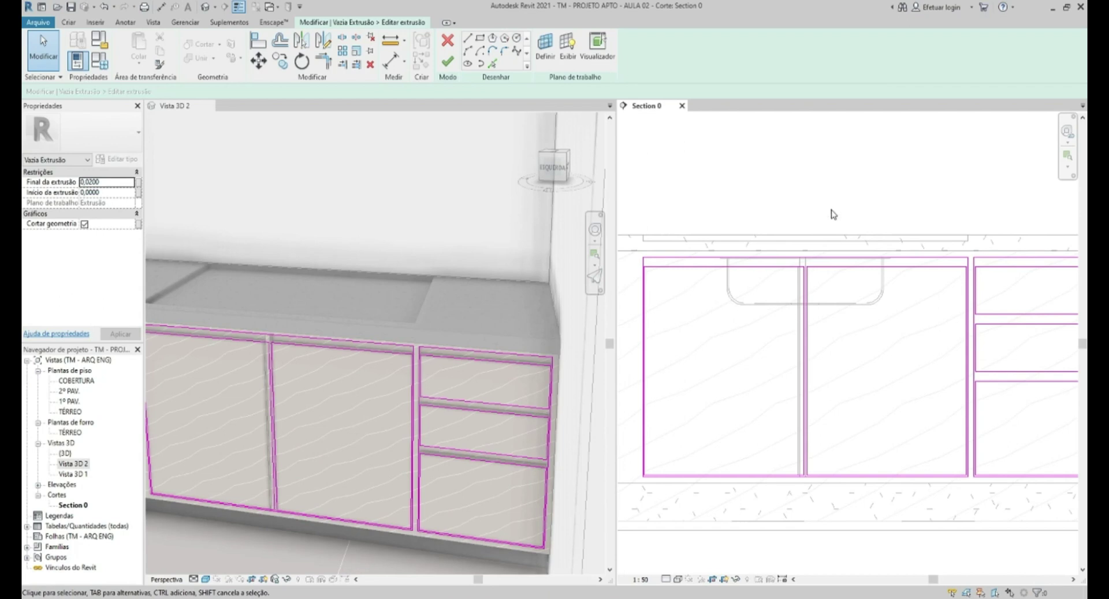
middle_drag(819, 246, 827, 259)
- Finish the void extrusion sketch and check the recessed doors and drawers in the 3D view
click(447, 60)
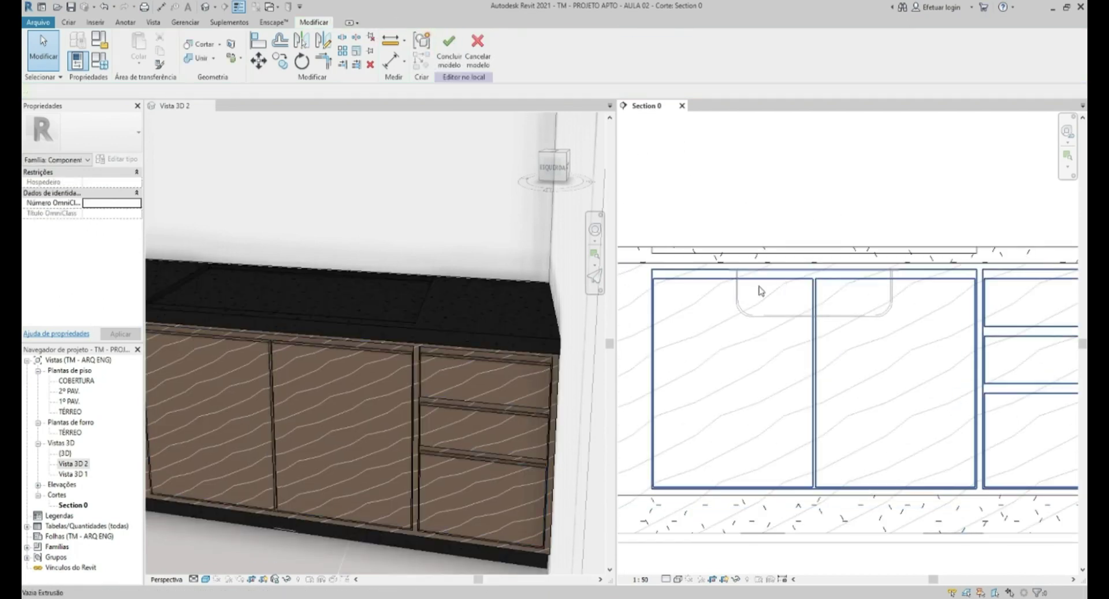
click(333, 313)
middle_drag(332, 314, 348, 342)
middle_drag(327, 399, 365, 383)
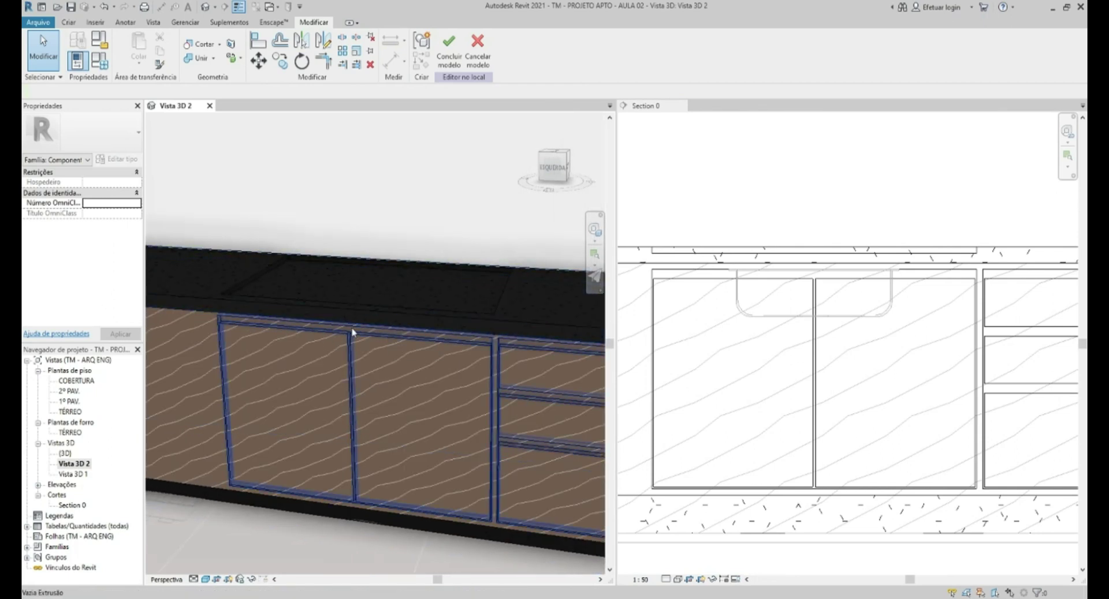
scroll(359, 337, down, 3)
scroll(358, 337, down, 2)
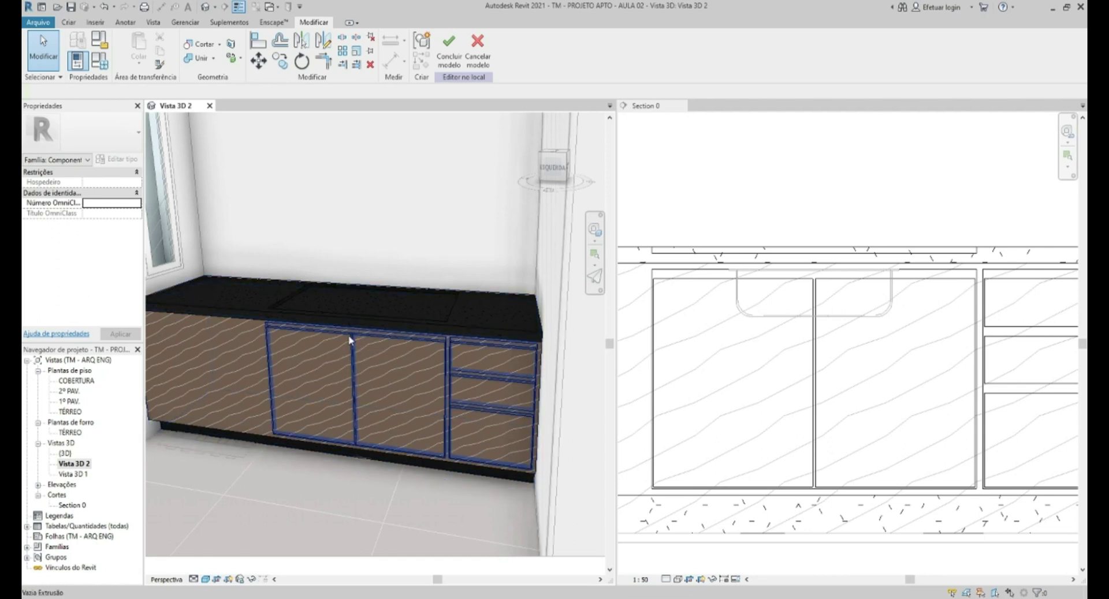
- Finish the in-place cabinet model and review the countertop and cabinet in the views
click(449, 51)
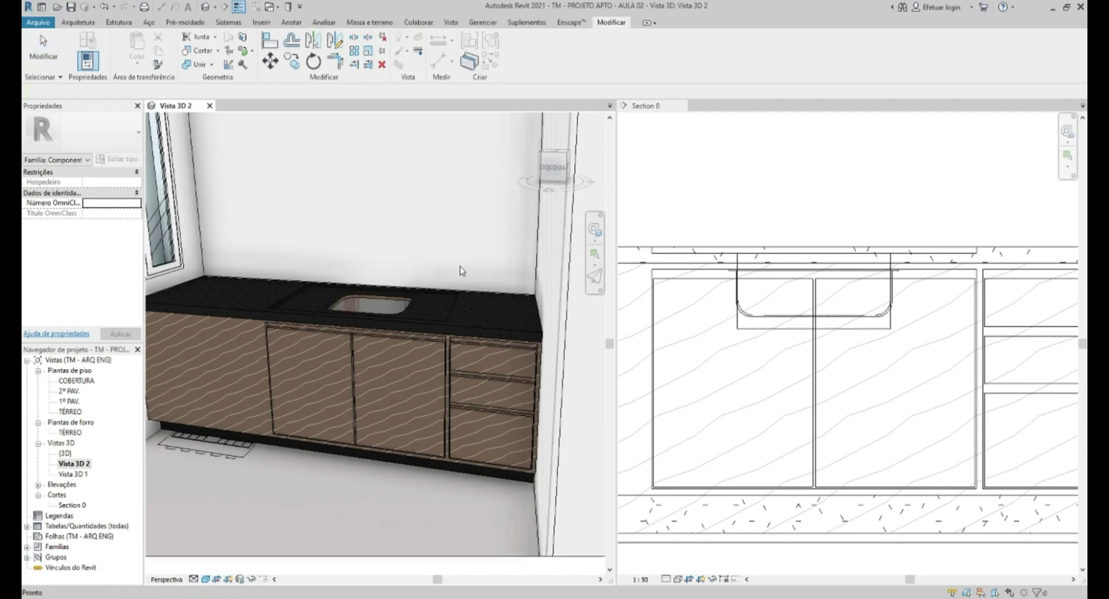
click(829, 331)
scroll(456, 305, up, 5)
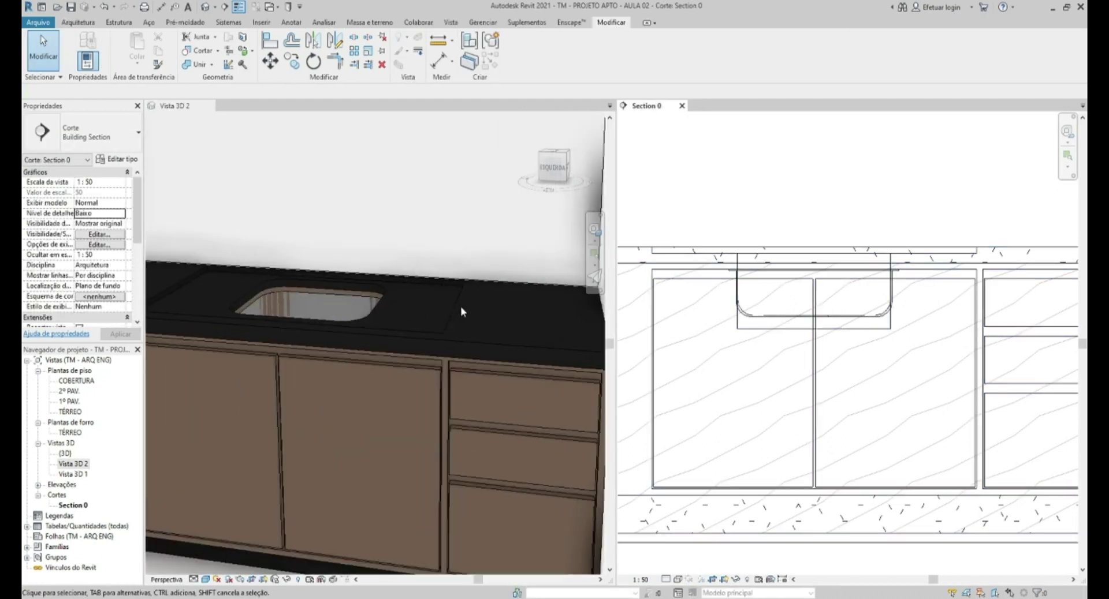
click(440, 322)
middle_drag(440, 321, 368, 325)
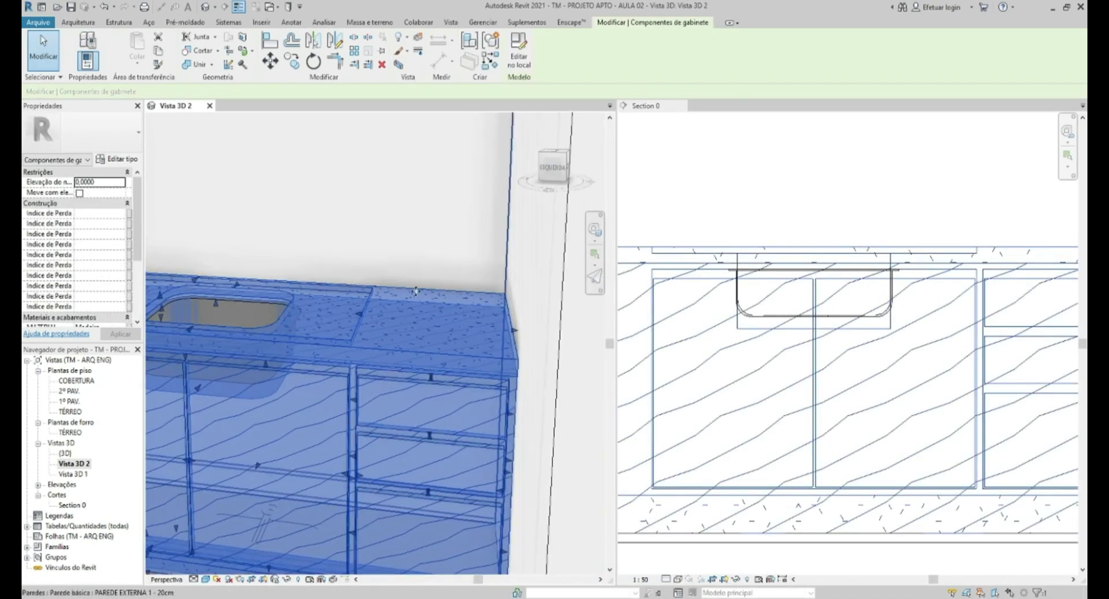
scroll(367, 325, down, 3)
scroll(364, 339, up, 1)
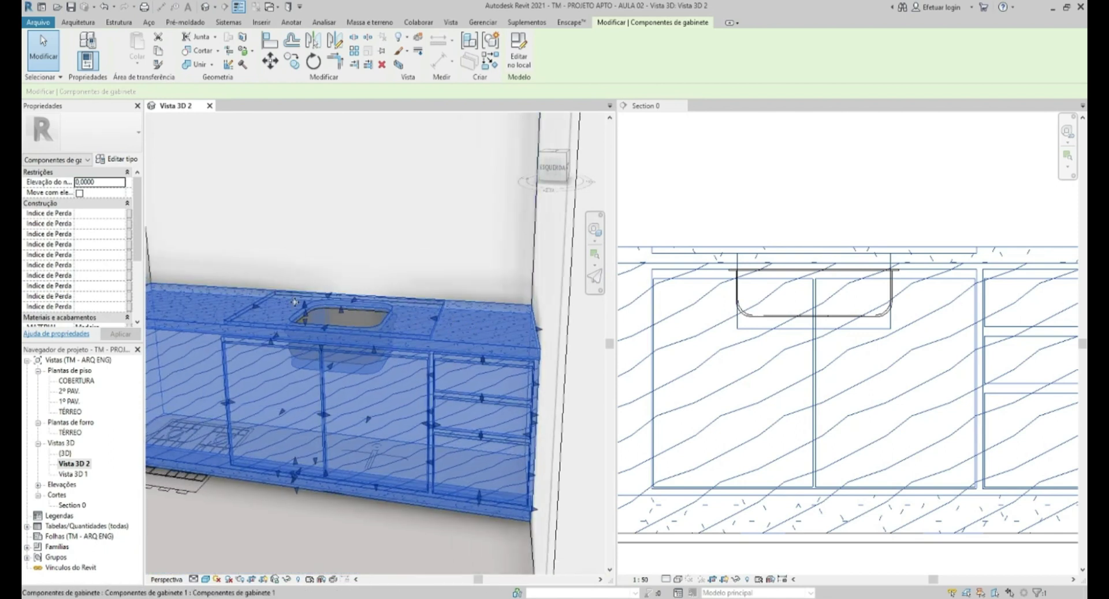
scroll(317, 329, down, 1)
scroll(317, 329, down, 1)
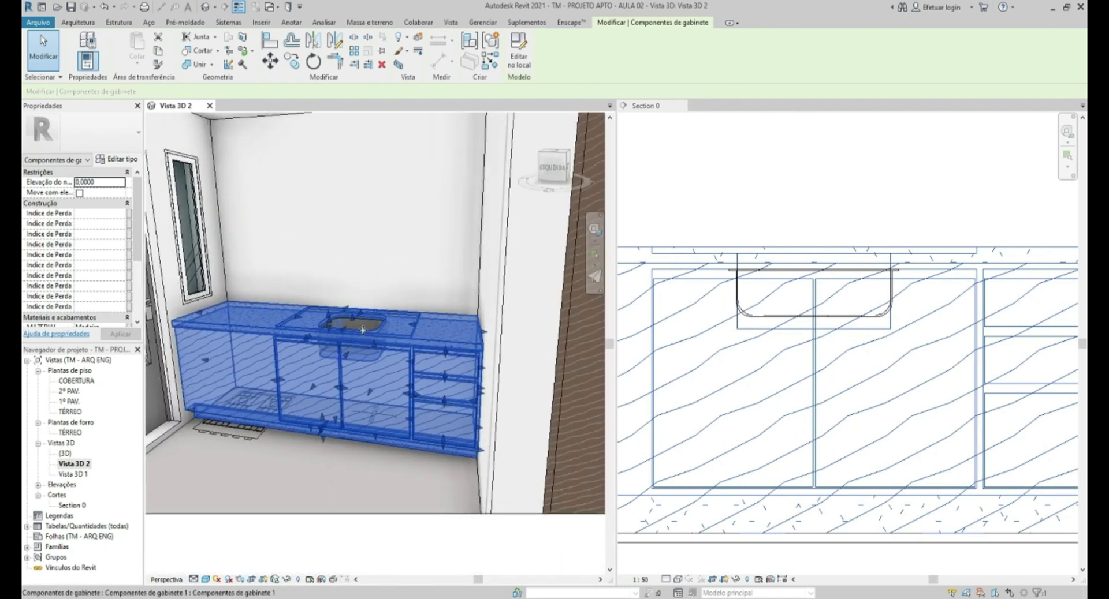
key(Escape)
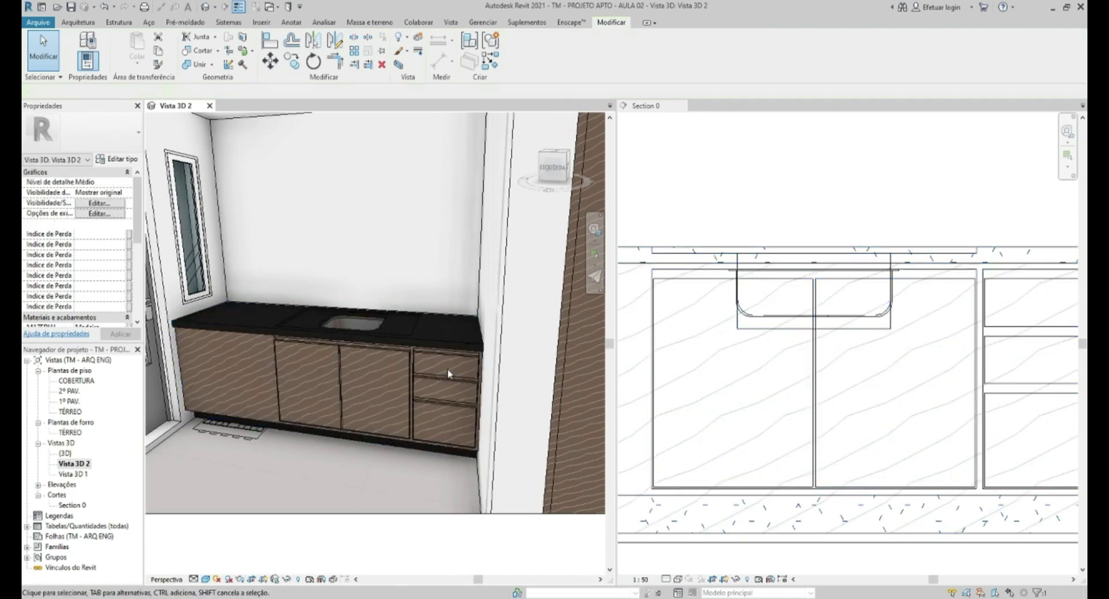
- Pan and zoom the 3D and section views to frame the kitchen wall
scroll(366, 241, down, 1)
scroll(816, 370, down, 2)
scroll(816, 371, down, 3)
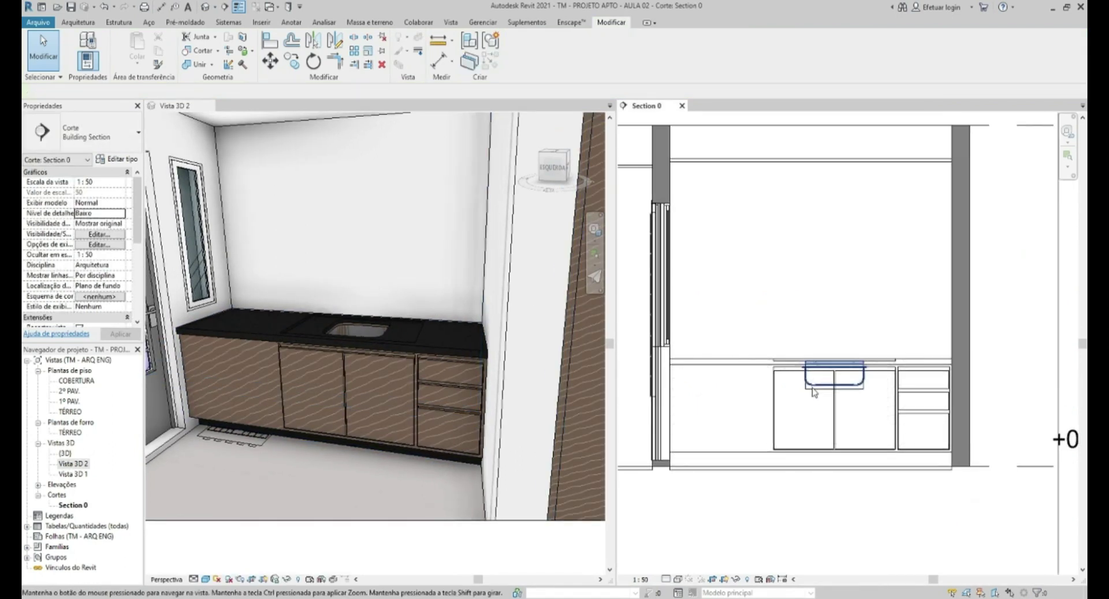
click(274, 269)
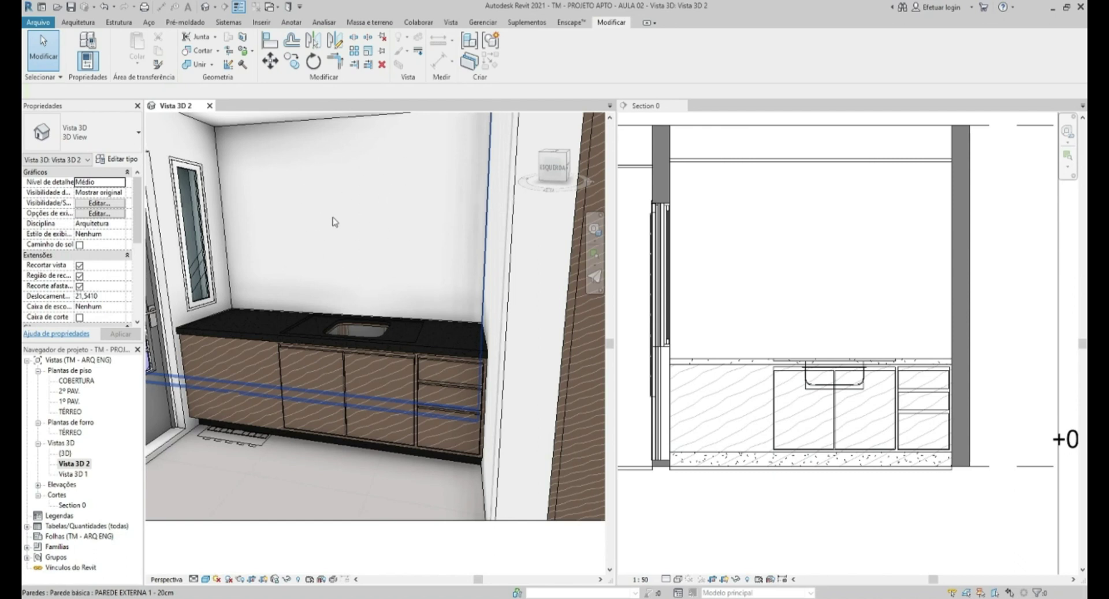
middle_drag(395, 184, 366, 173)
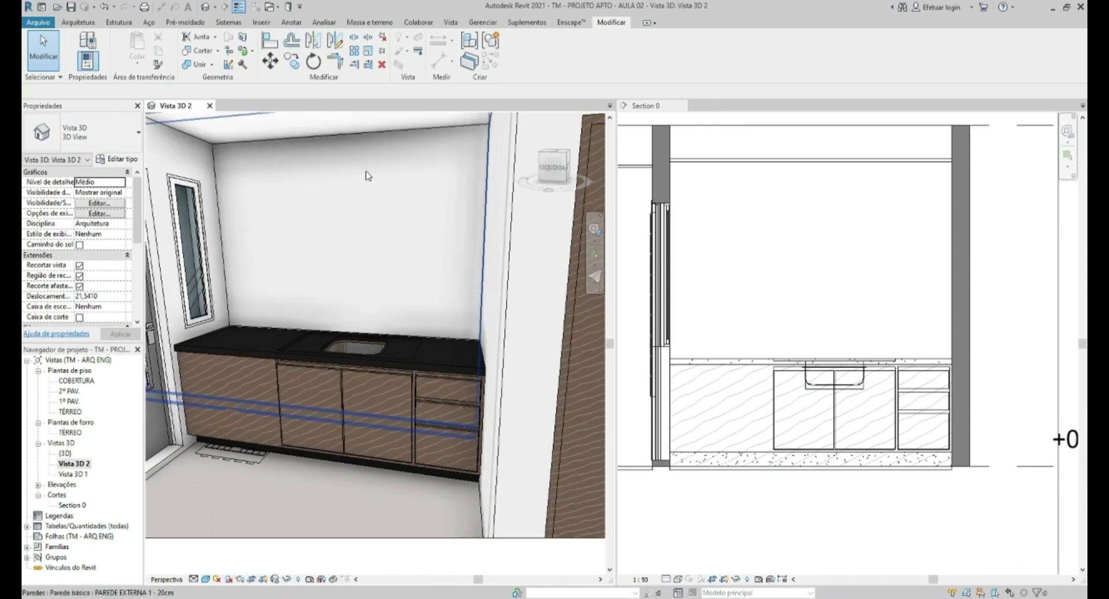
middle_click(897, 261)
mouse_move(896, 261)
middle_down()
mouse_move(804, 277)
mouse_move(817, 241)
middle_up()
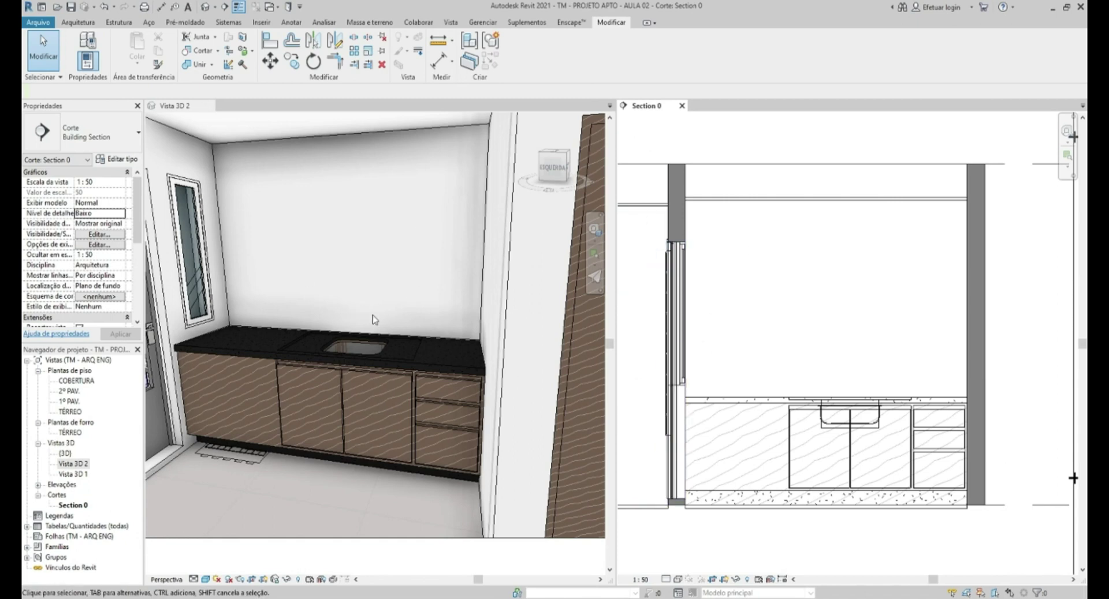
- Set the Section 0 visual style to Linha oculta
scroll(876, 325, down, 2)
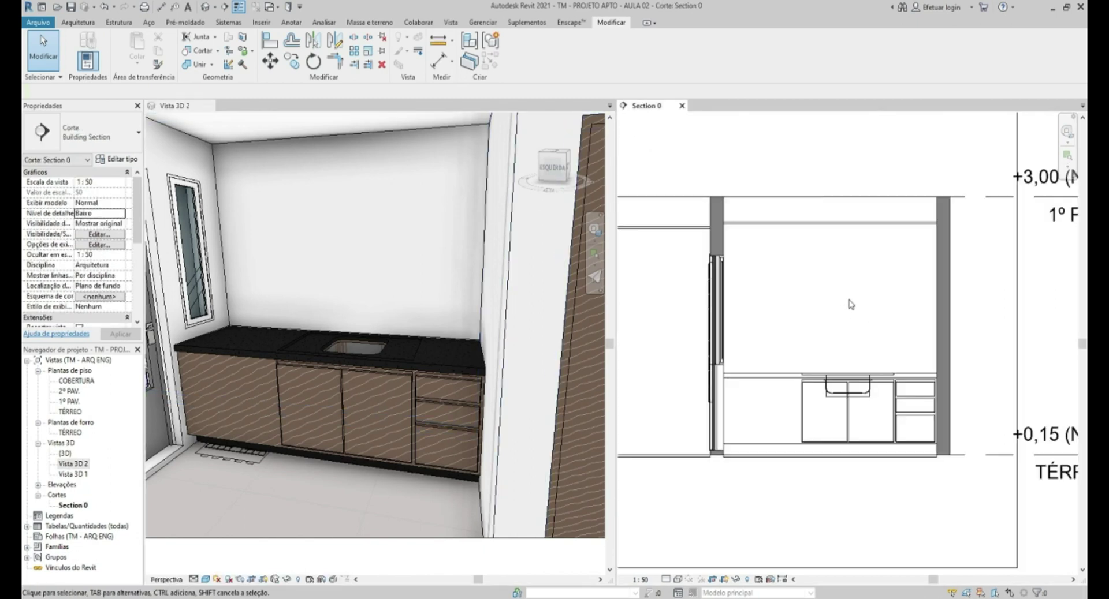
scroll(865, 305, up, 2)
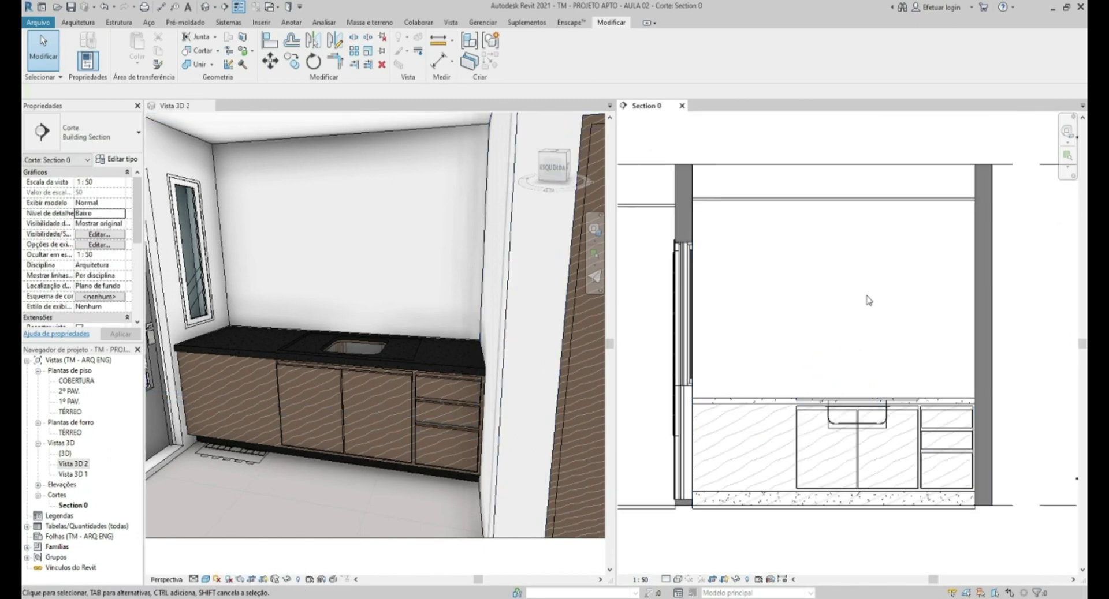
middle_drag(854, 309, 842, 337)
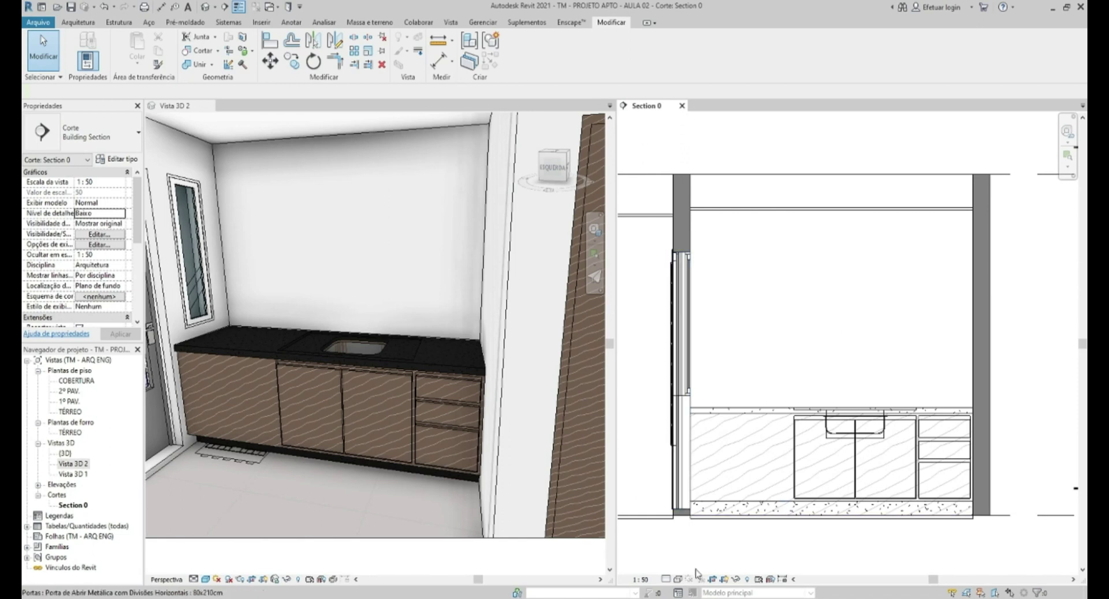
click(679, 580)
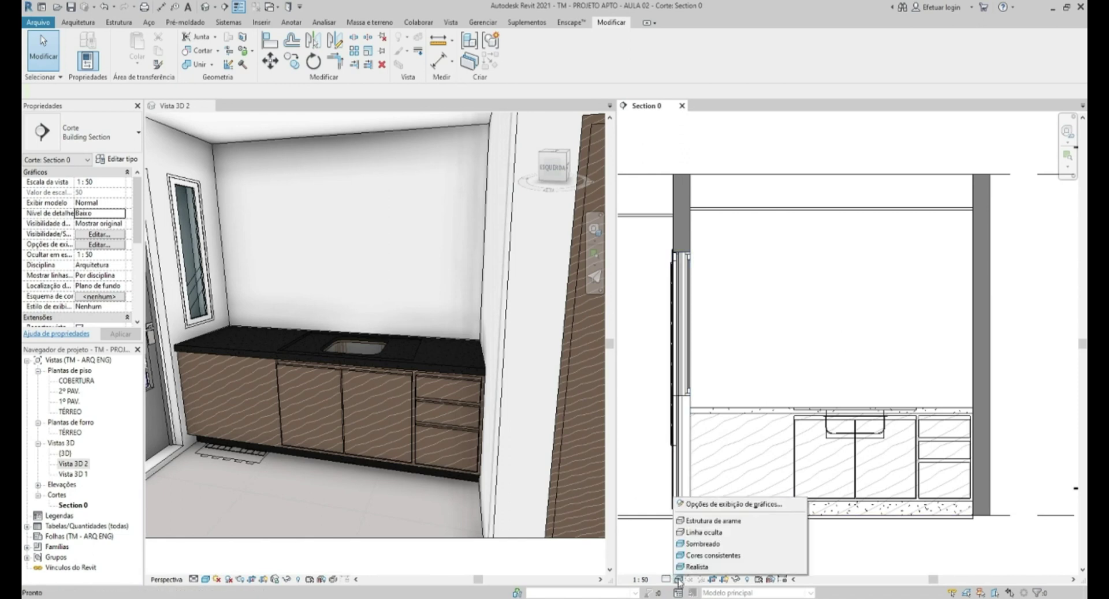
click(703, 532)
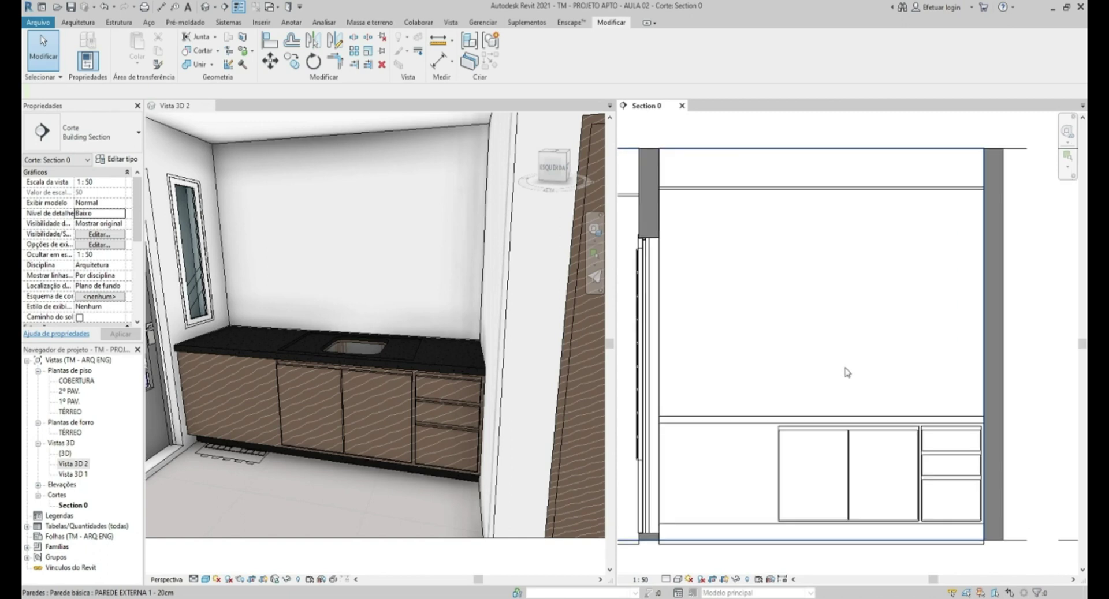
- Confirm the Forro gesso ceiling's Altura do deslocamento is 2.55, then deselect it
scroll(831, 334, up, 1)
click(756, 158)
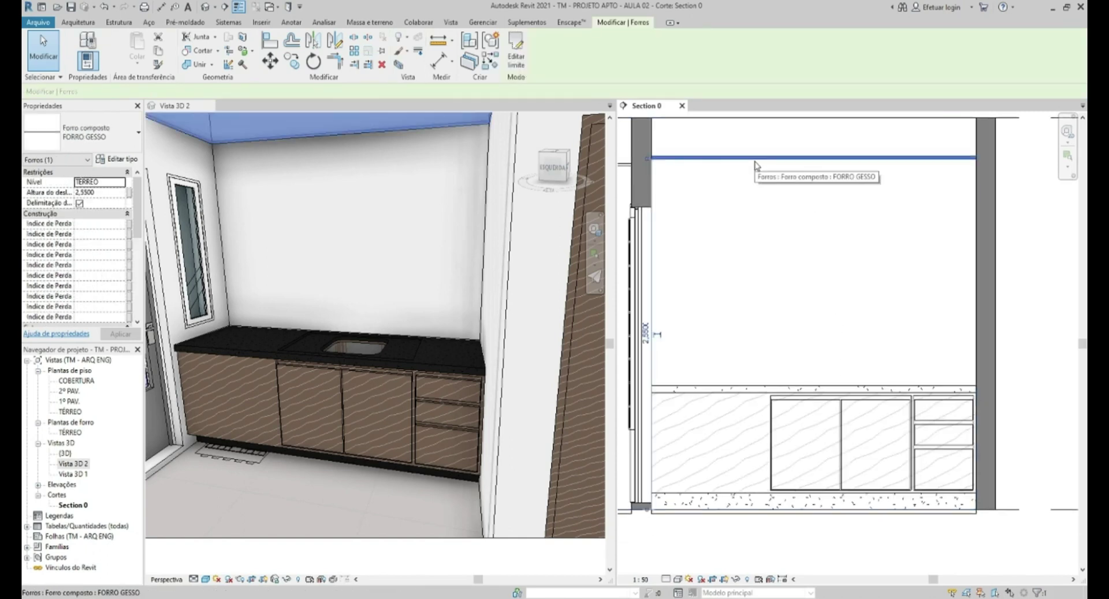
click(81, 193)
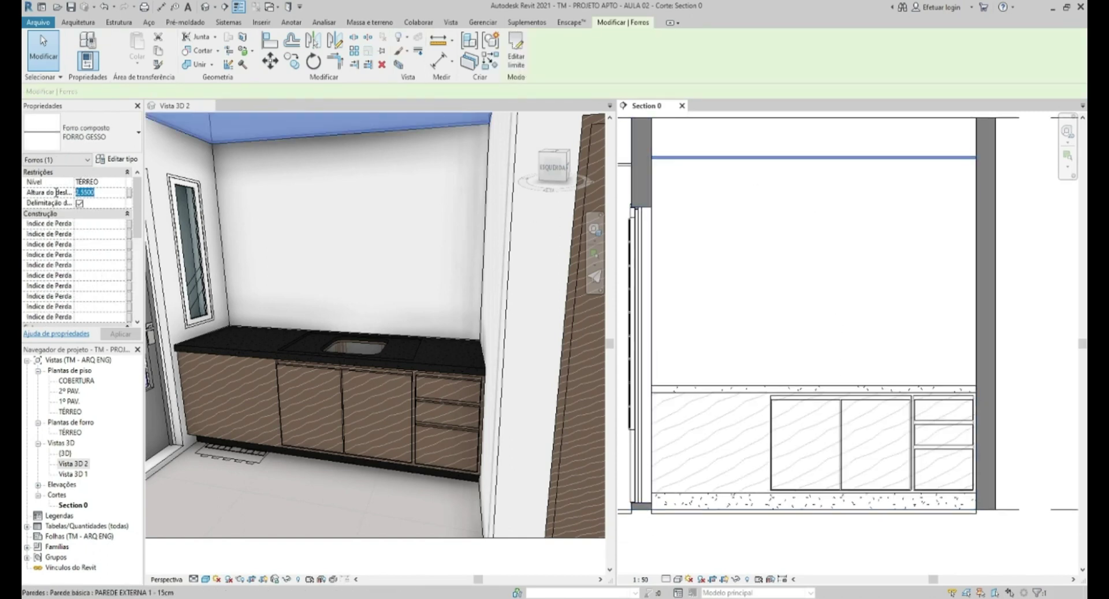
click(854, 240)
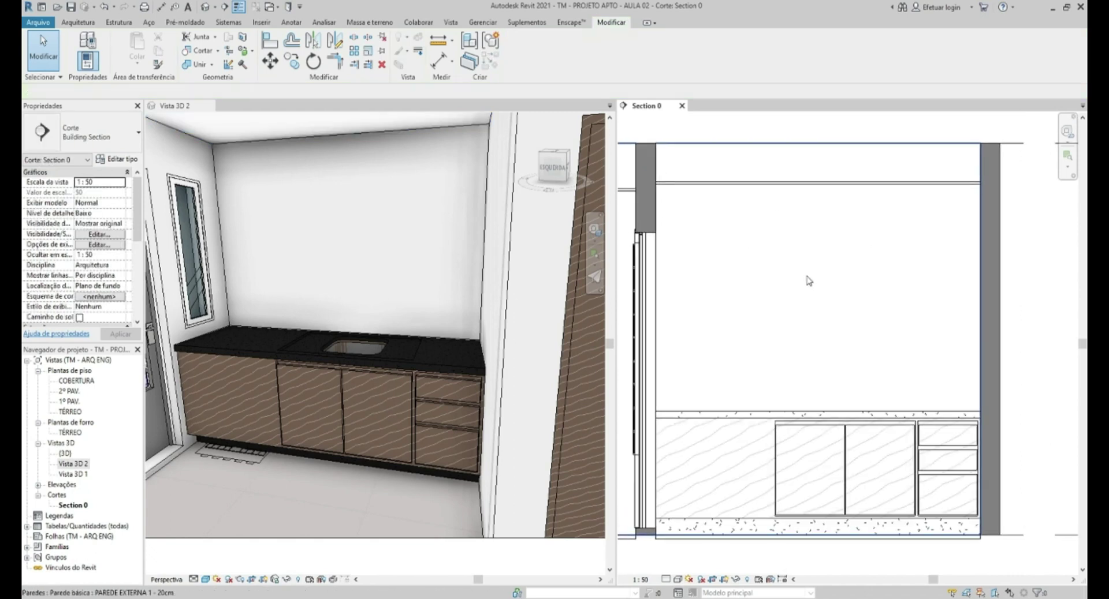
- Start the Linha de detalhe tool from the Anotar tab in Section 0
key(d)
key(l)
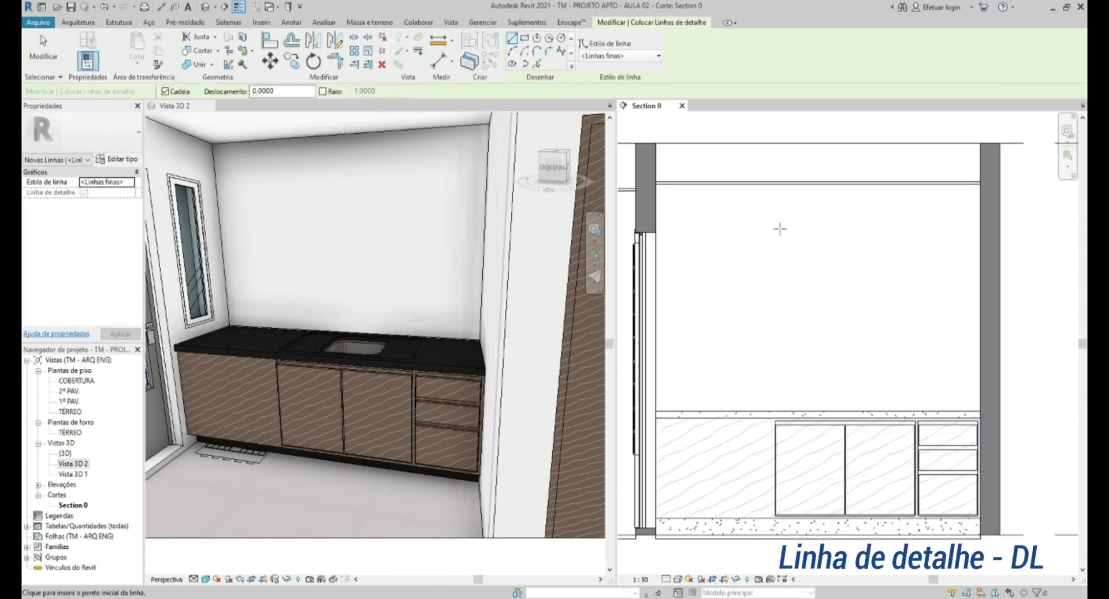
key(Escape)
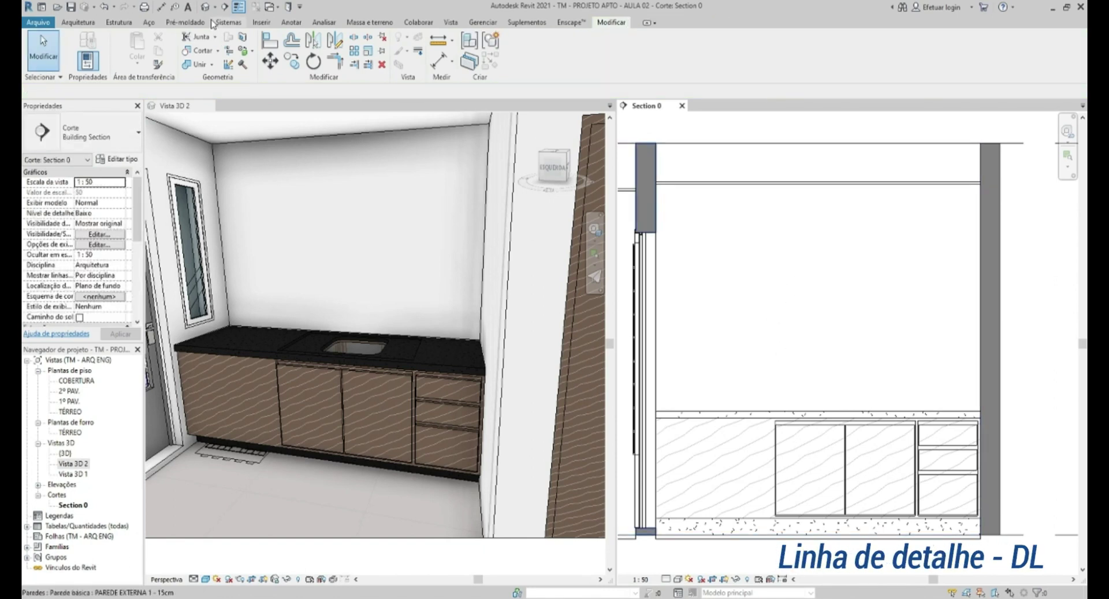
click(298, 26)
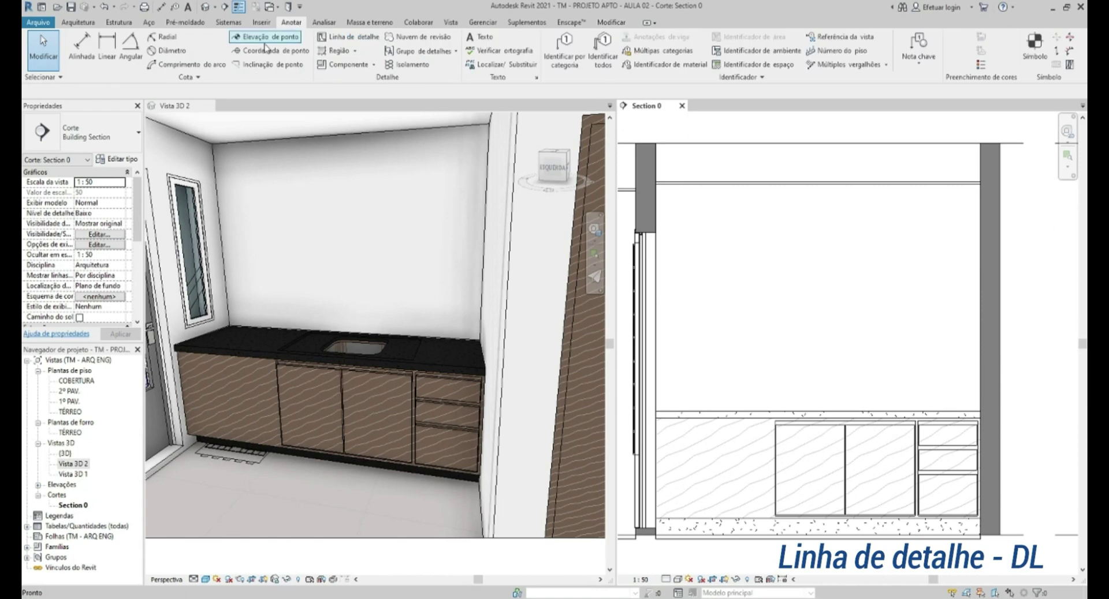
click(348, 38)
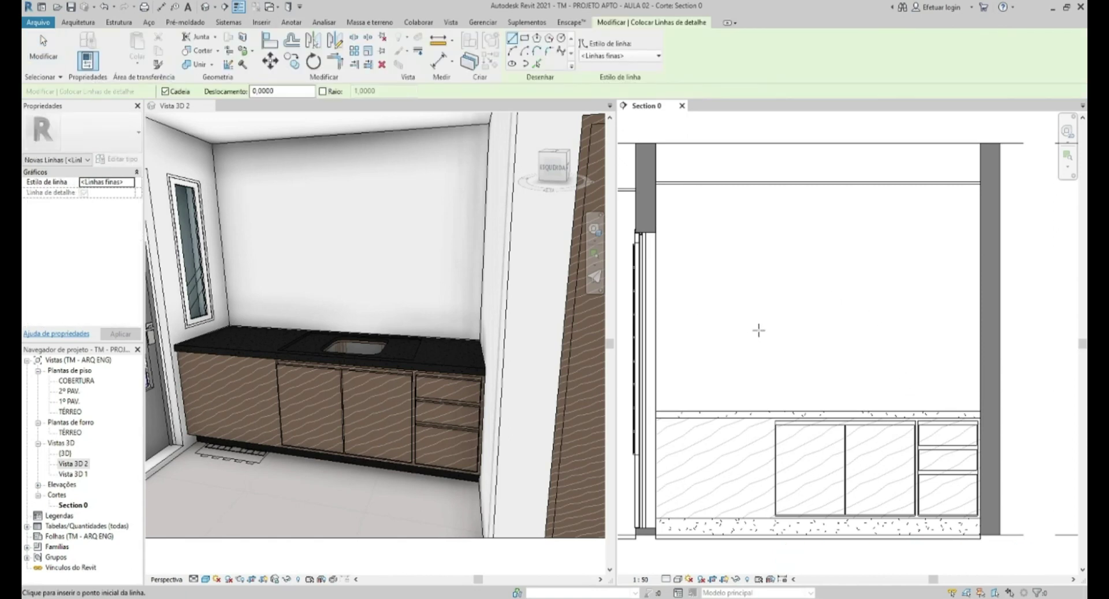
middle_drag(724, 305, 715, 300)
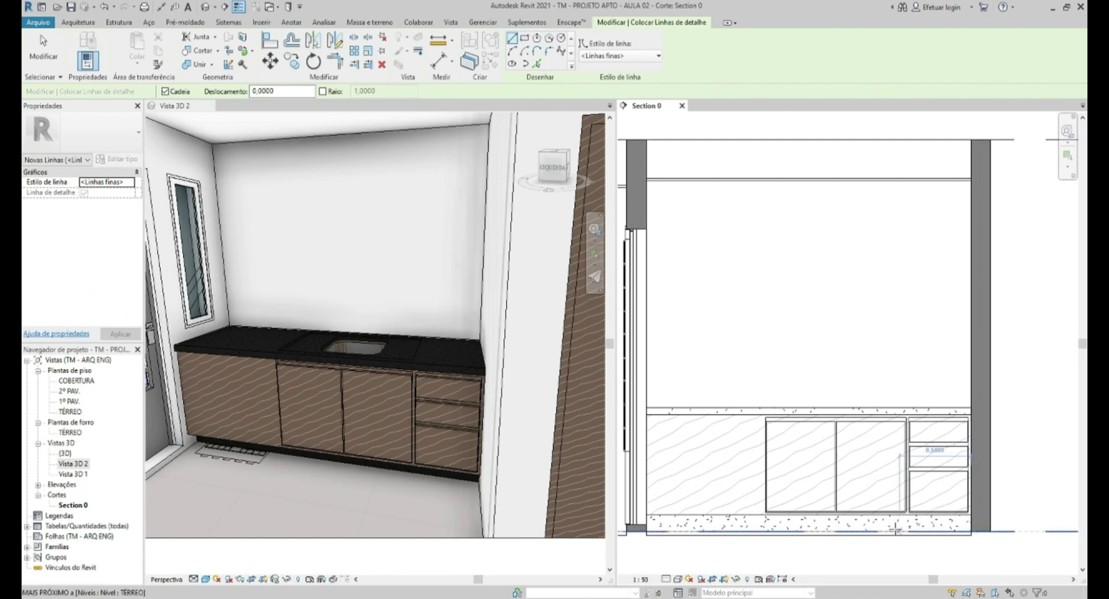
- Draw guide lines: a 1.5 vertical, a horizontal, and a countertop-to-ceiling vertical
click(1010, 532)
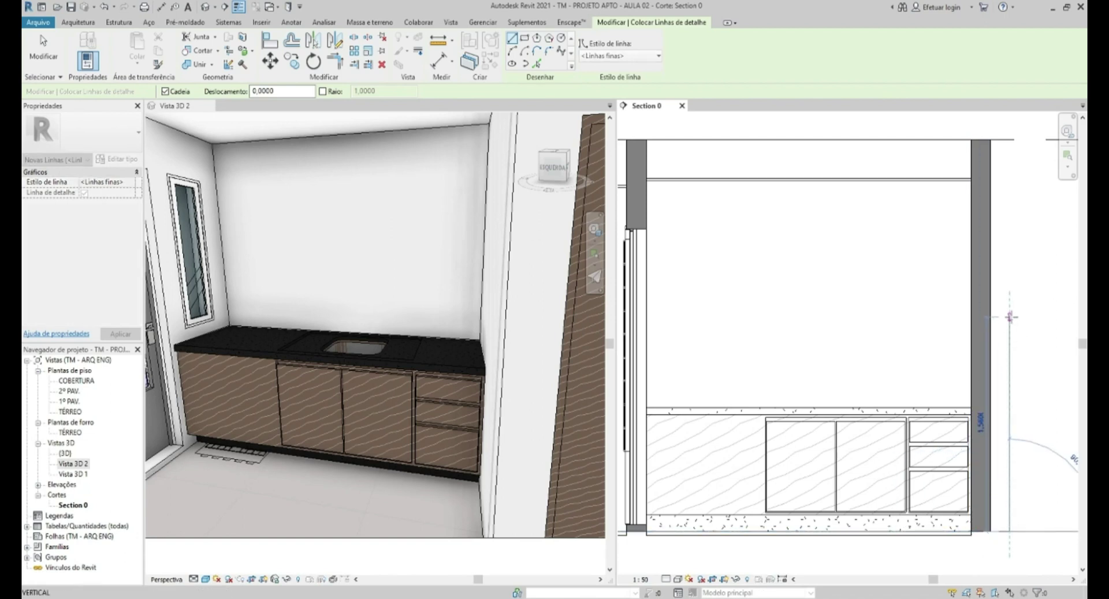
text(1.5)
key(Return)
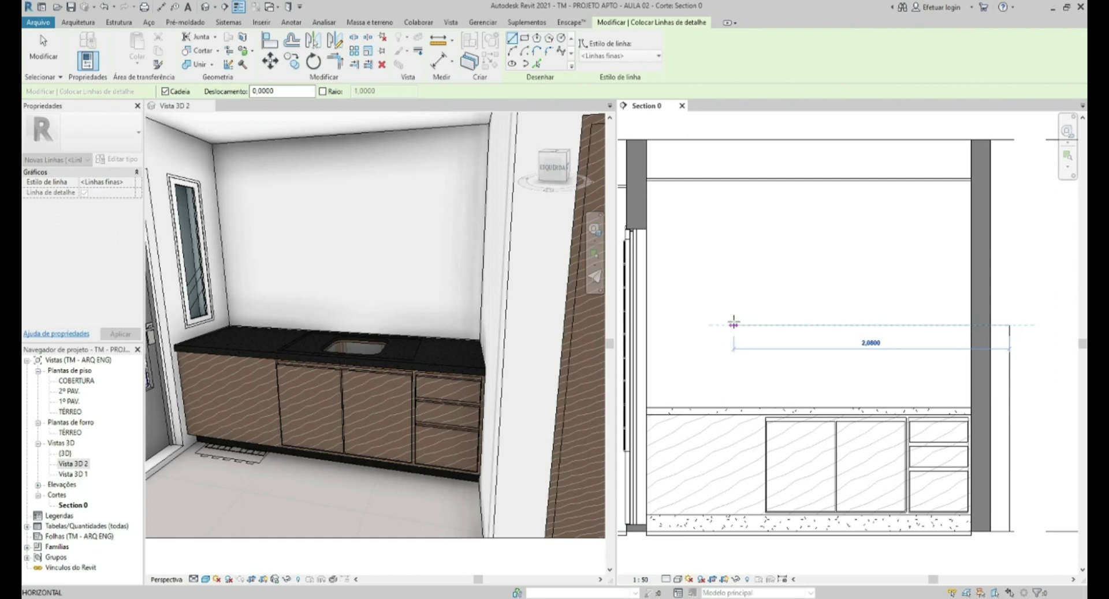
click(734, 324)
key(Escape)
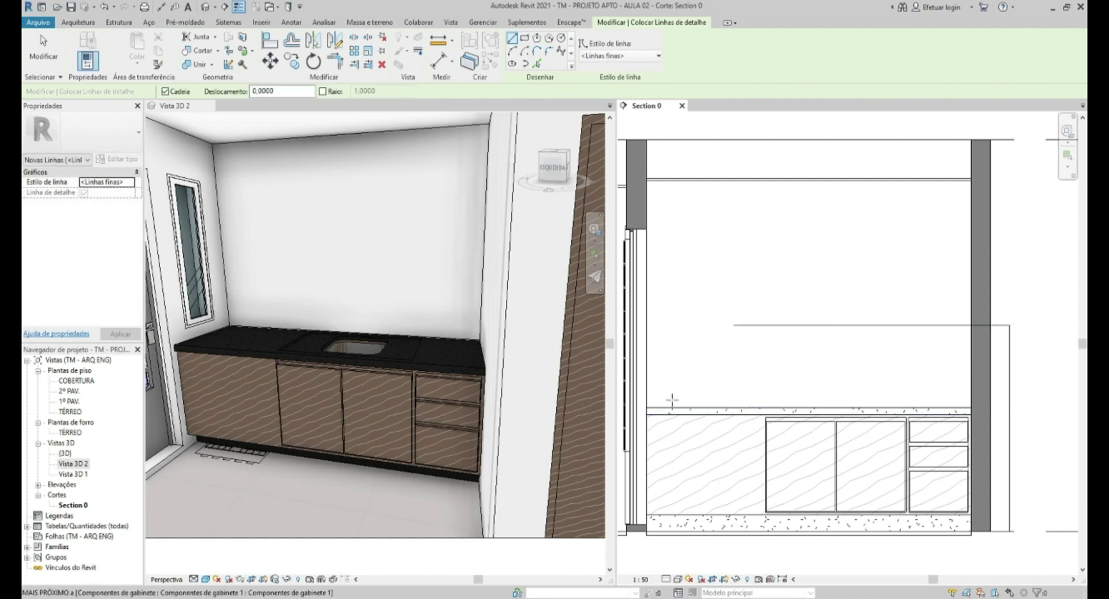
click(646, 381)
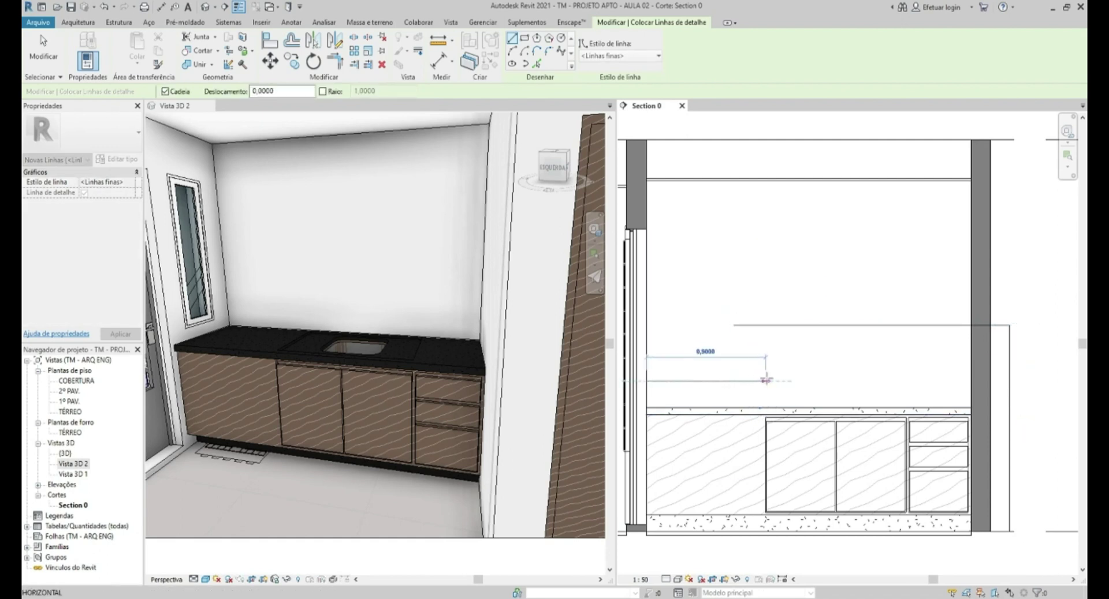
key(Escape)
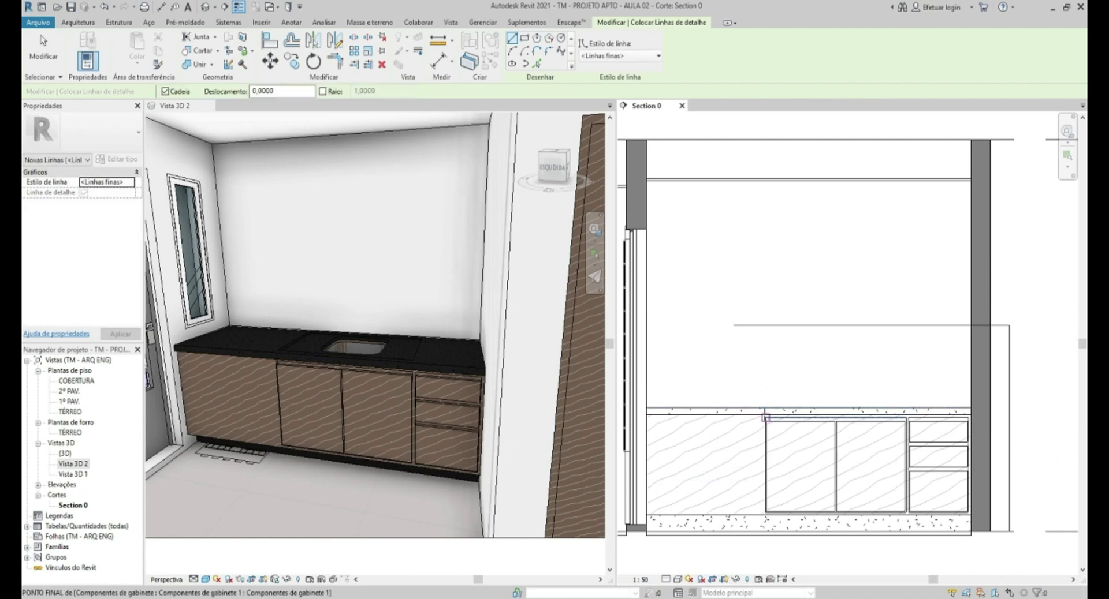
click(765, 325)
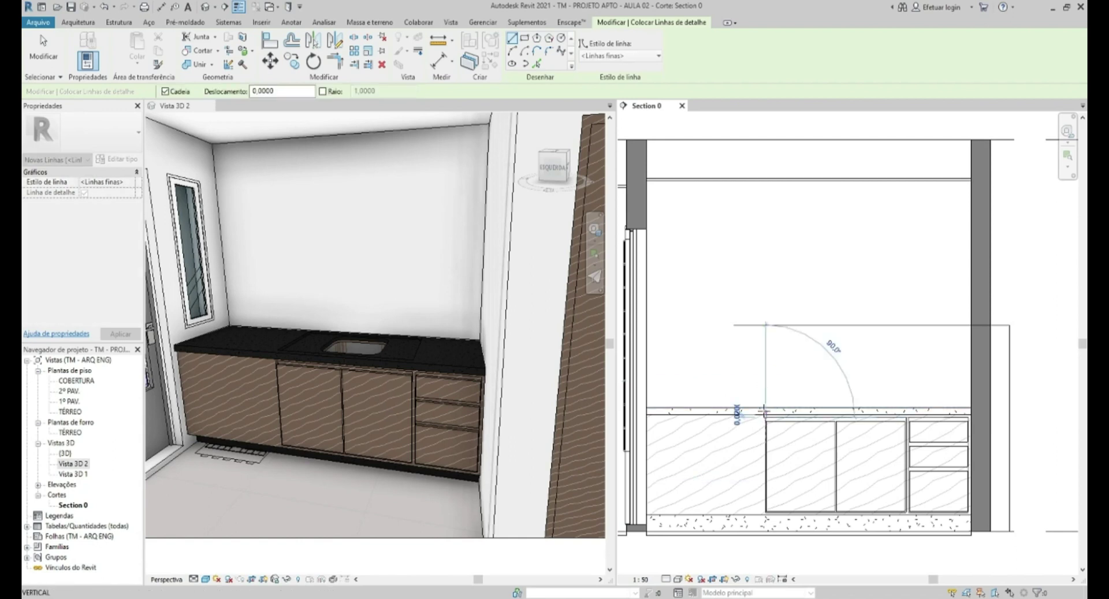
click(765, 181)
key(Escape)
middle_drag(856, 242, 833, 244)
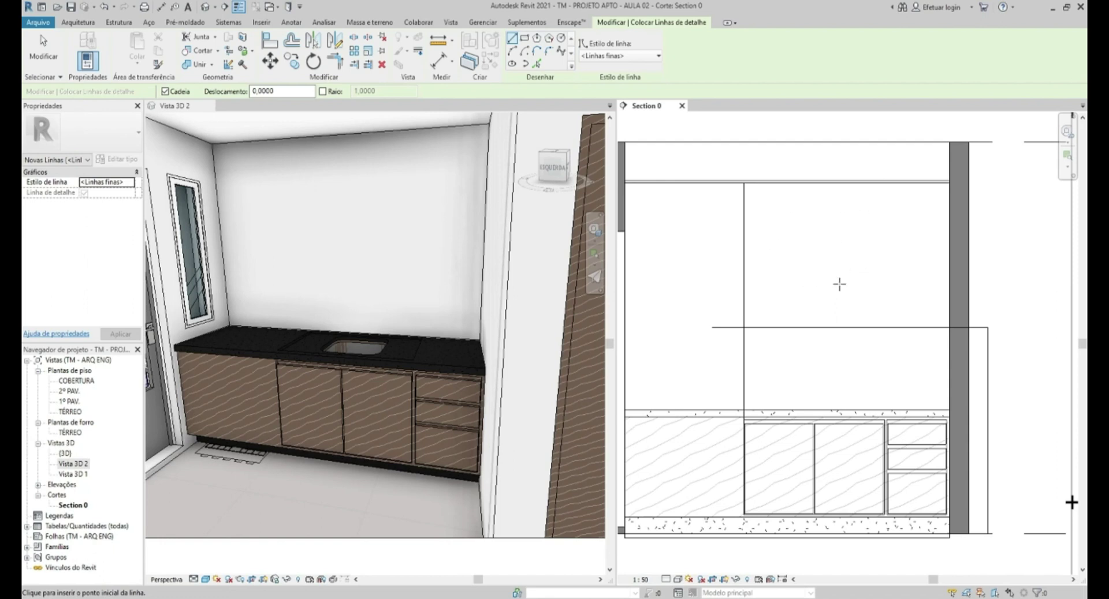
key(Escape)
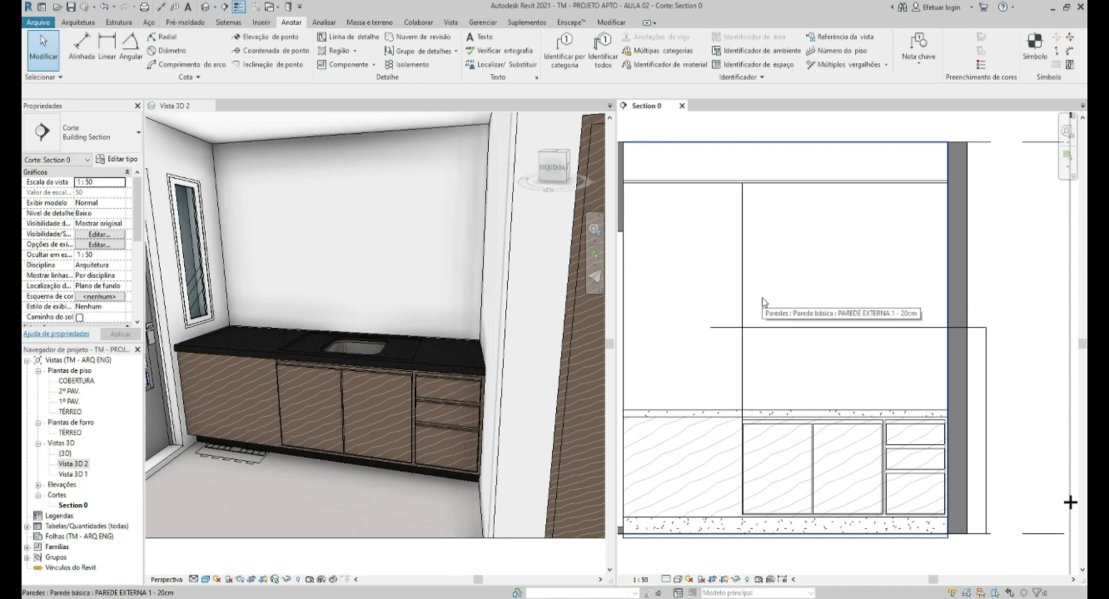
- Delete the vertical and horizontal guide lines
click(742, 317)
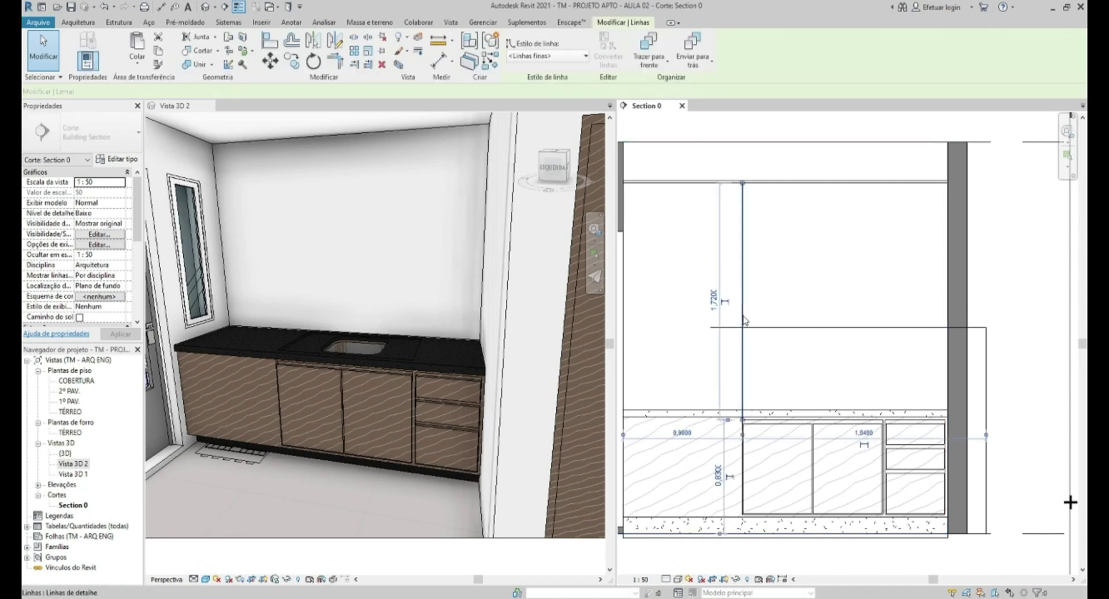
key(Delete)
click(814, 328)
key(Delete)
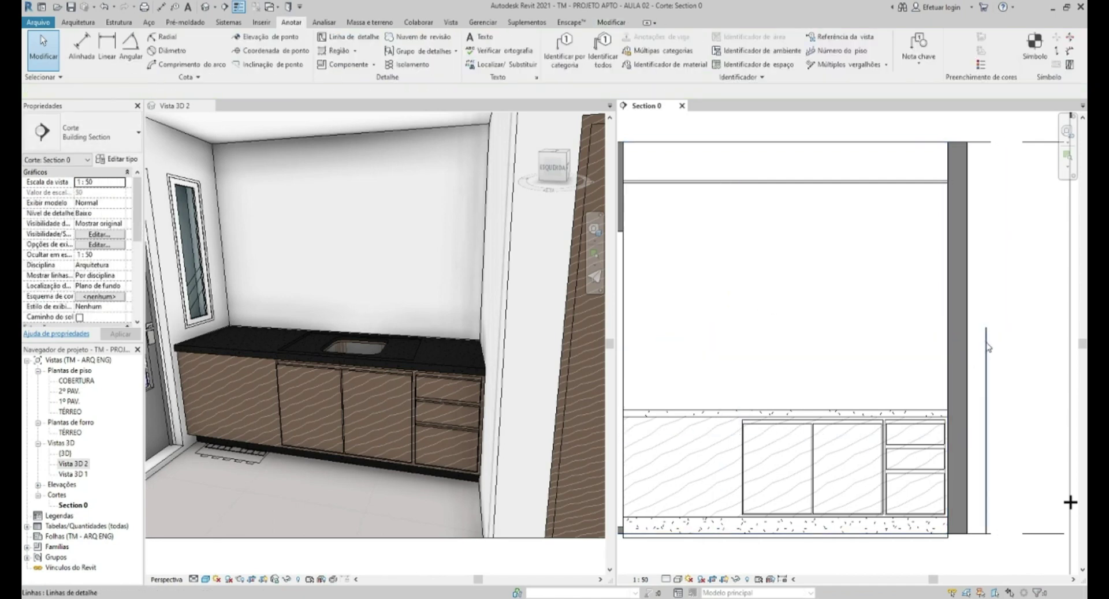
- Delete the right-hand guide line and start a new in-place component
click(986, 347)
key(Delete)
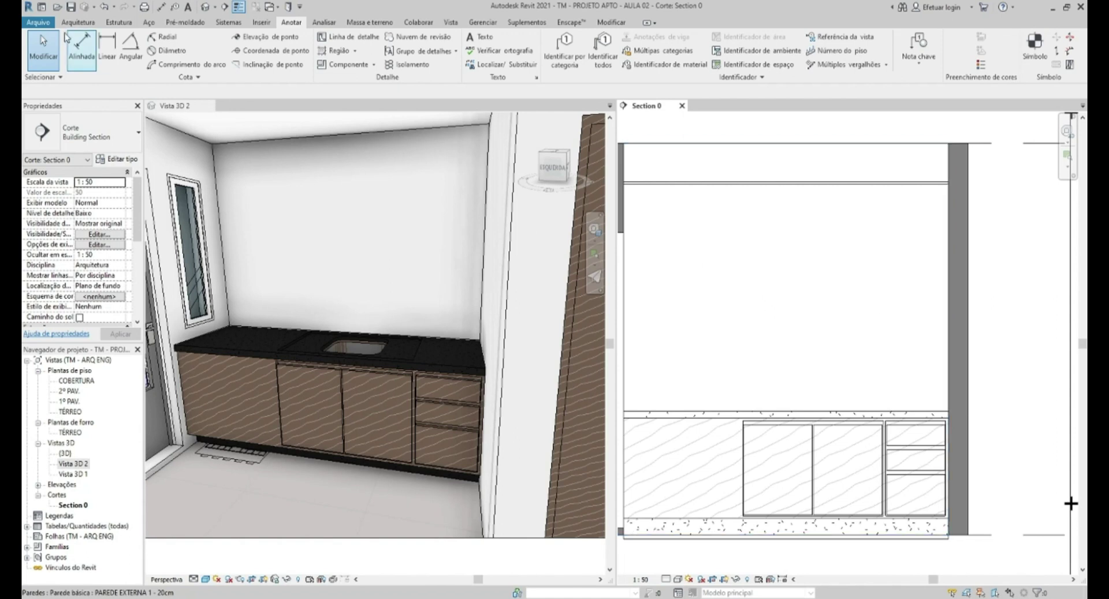
click(78, 21)
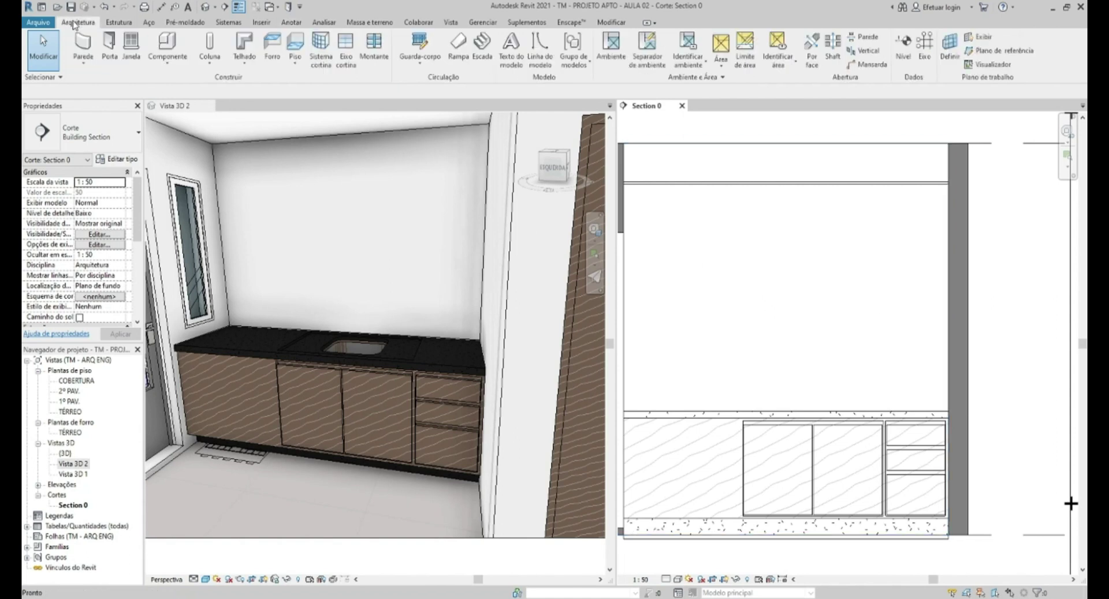
click(160, 68)
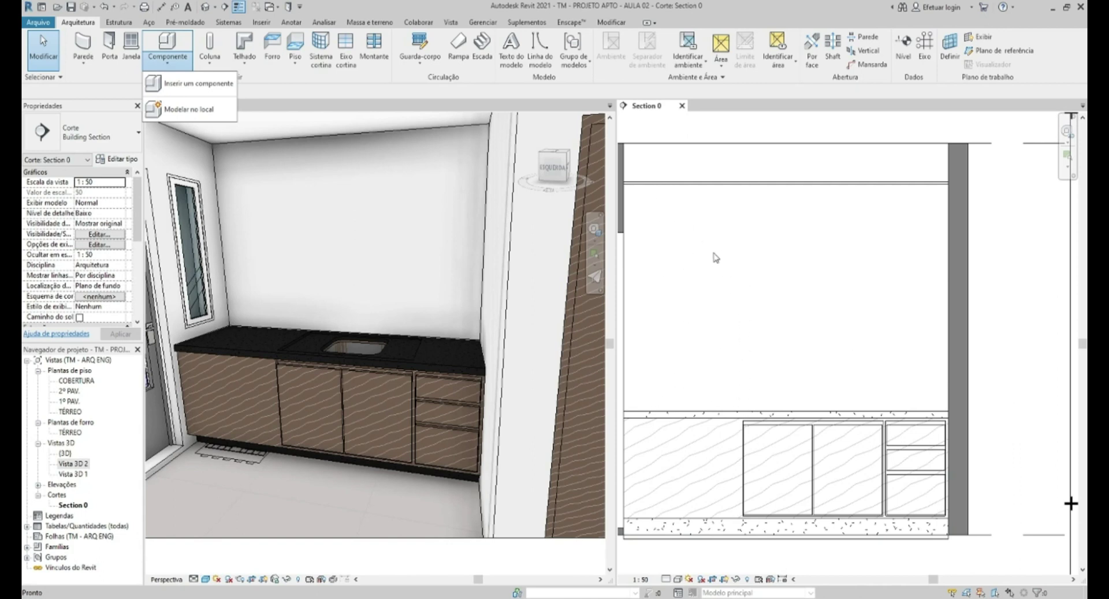
click(183, 111)
- Choose the Componentes de gabinete category, accept the name, and begin a solid Extrusão
click(216, 179)
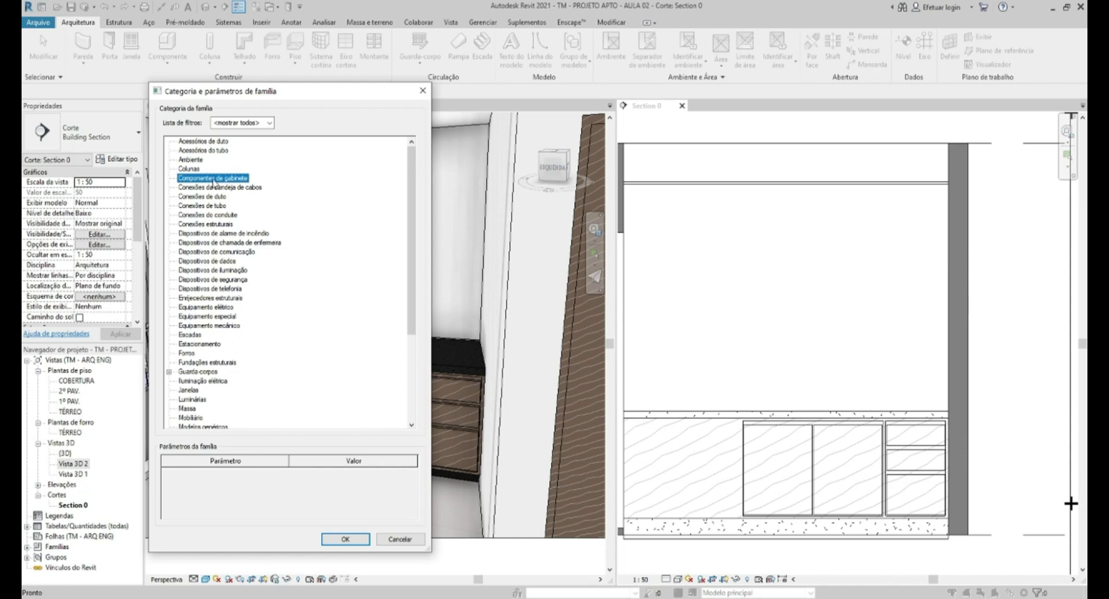
double_click(206, 184)
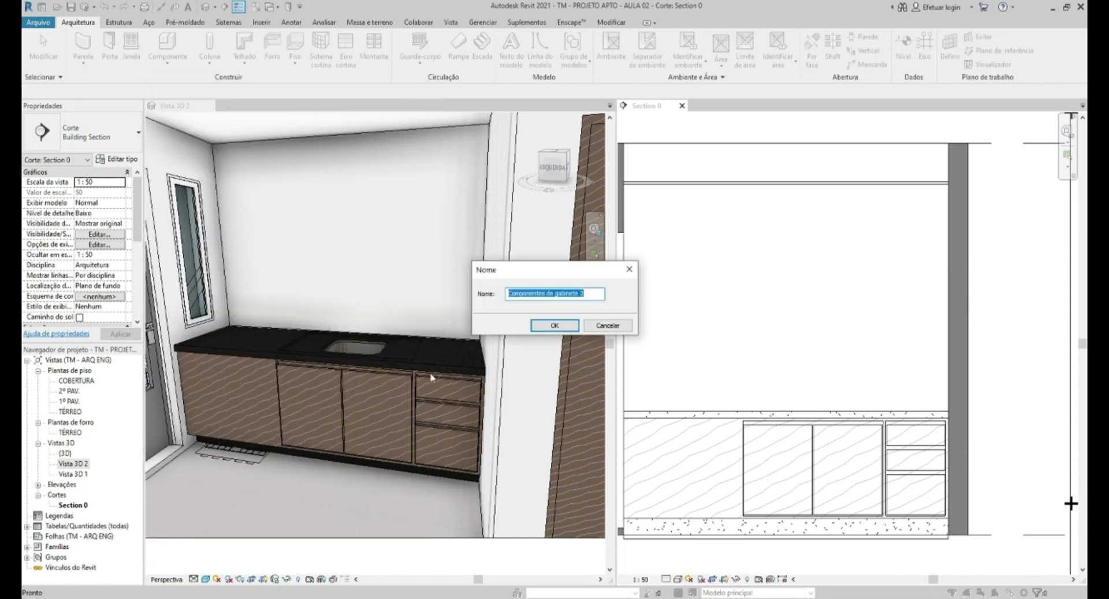
click(554, 325)
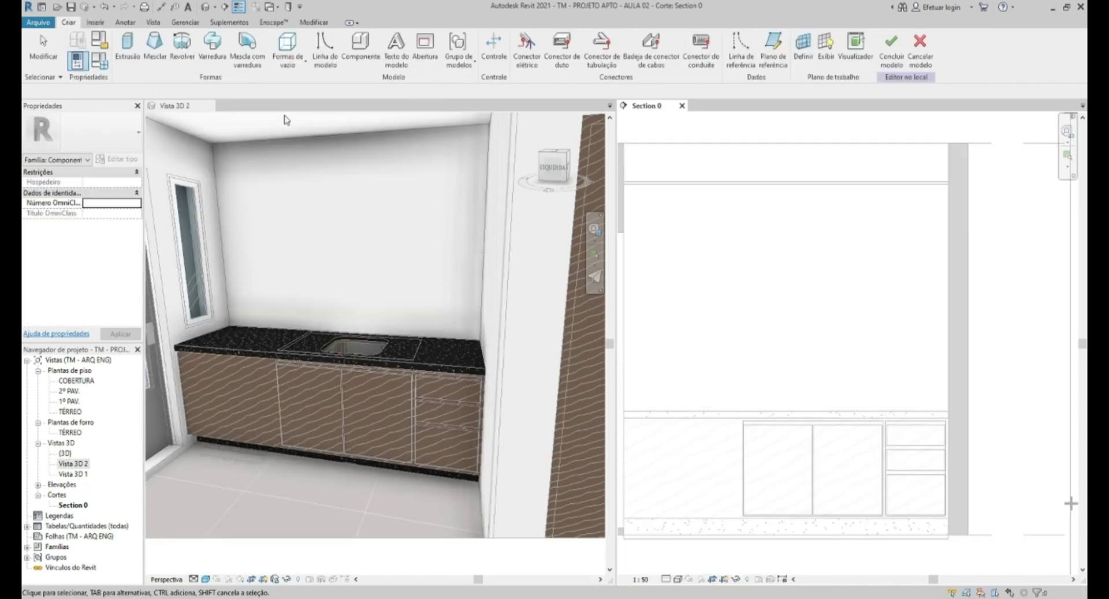
click(127, 57)
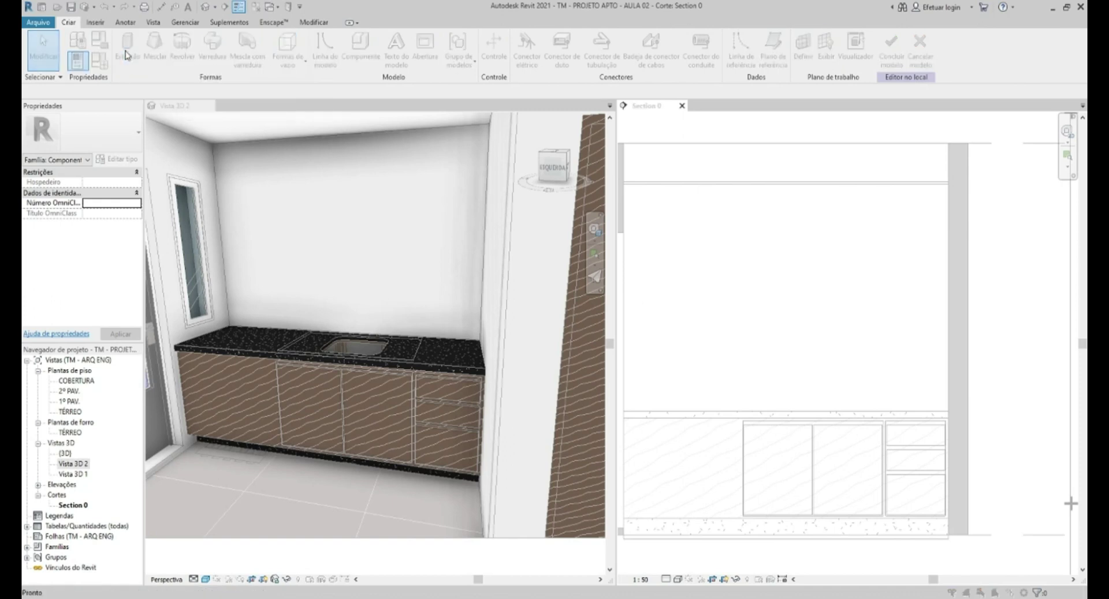
- Use the wall as work plane and sketch a rectangle from wall top to countertop
click(530, 373)
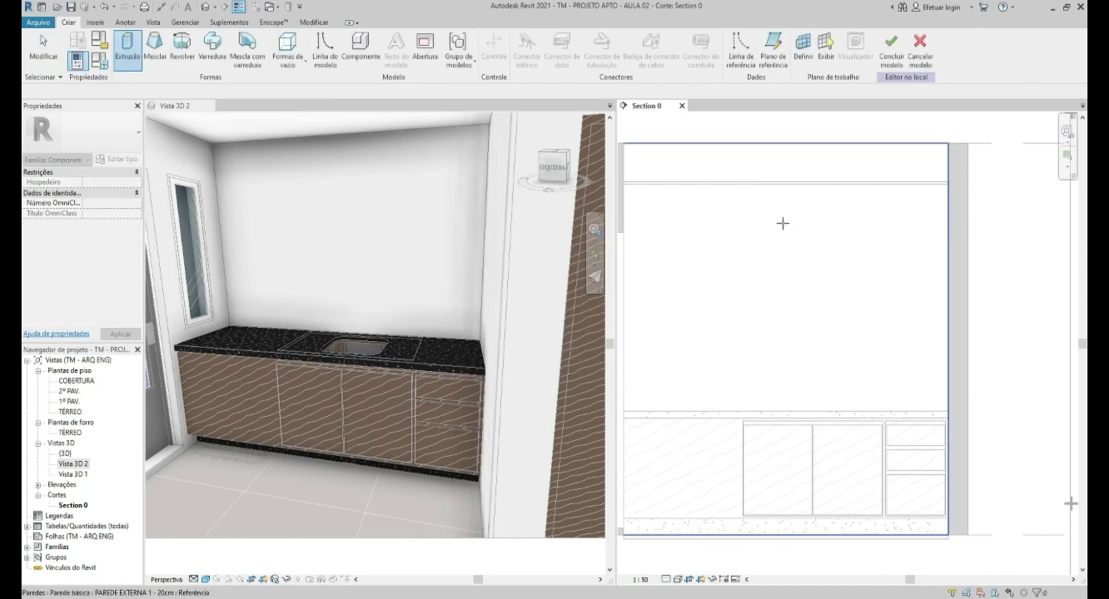
click(785, 259)
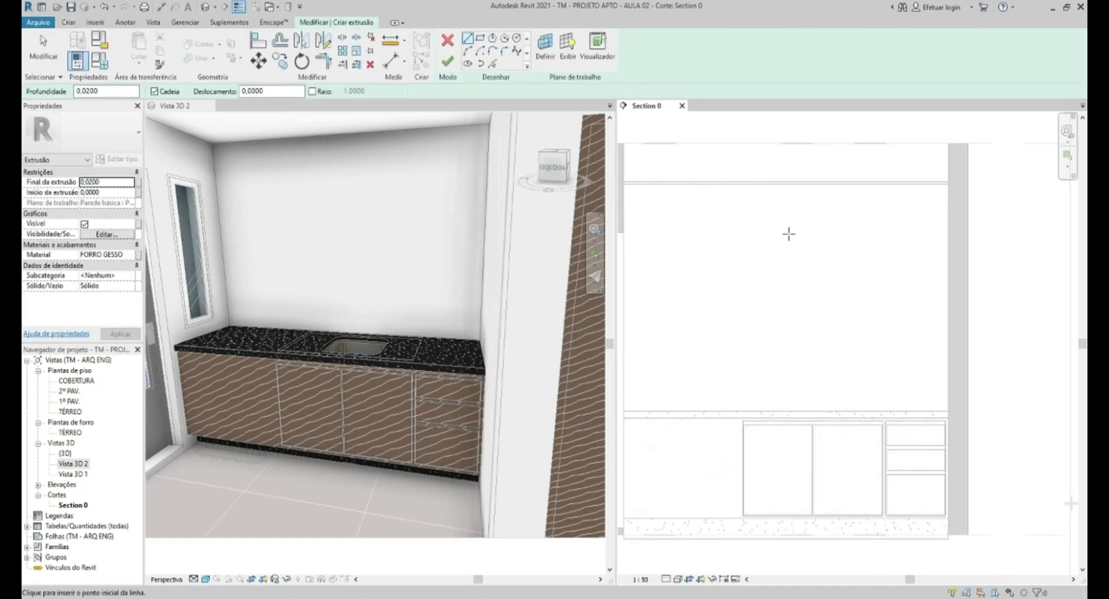
click(480, 38)
click(950, 183)
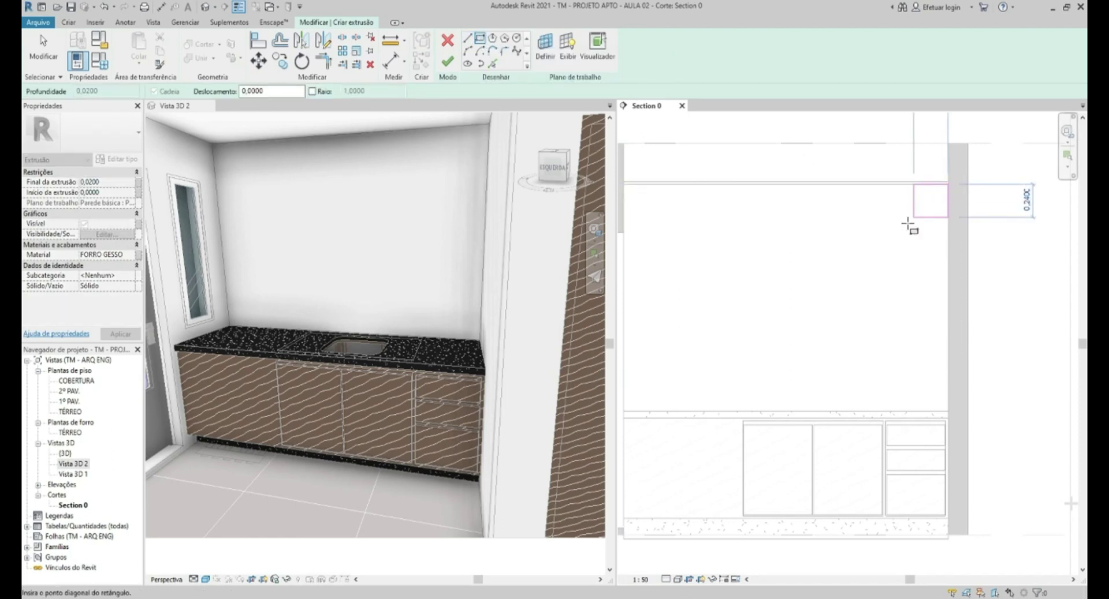
click(743, 419)
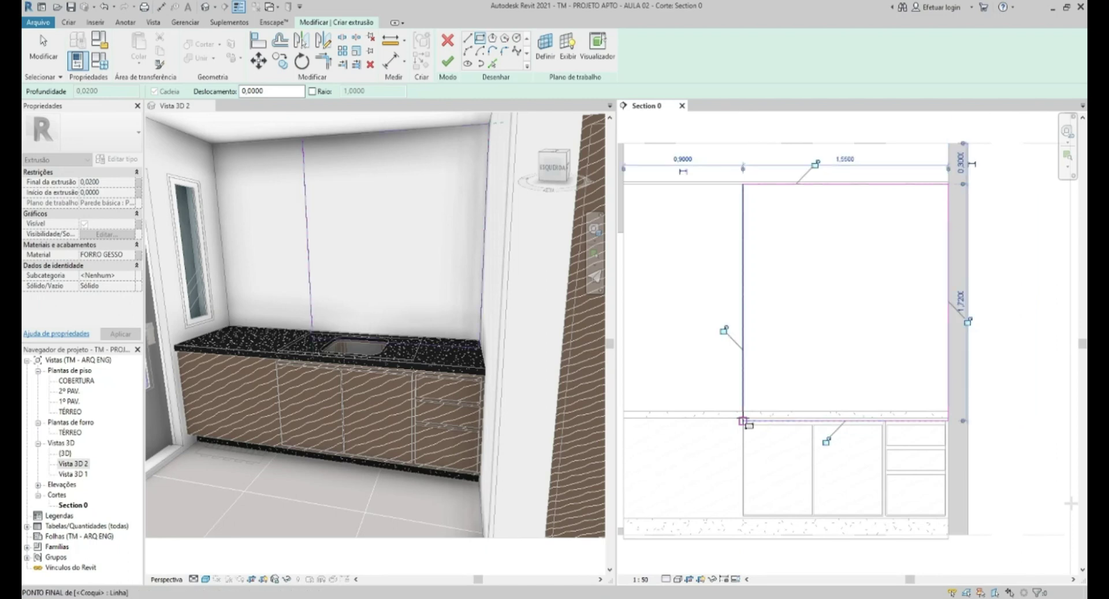
key(Escape)
- Raise the rectangle's bottom edge and set its height dimension to 1.5
click(761, 420)
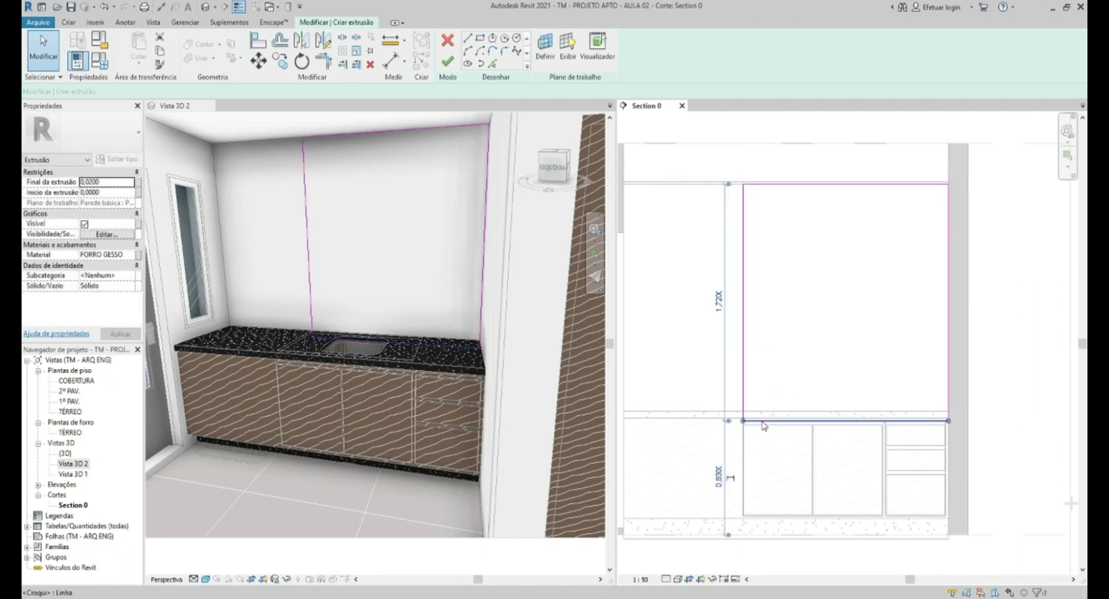
drag(761, 419, 765, 326)
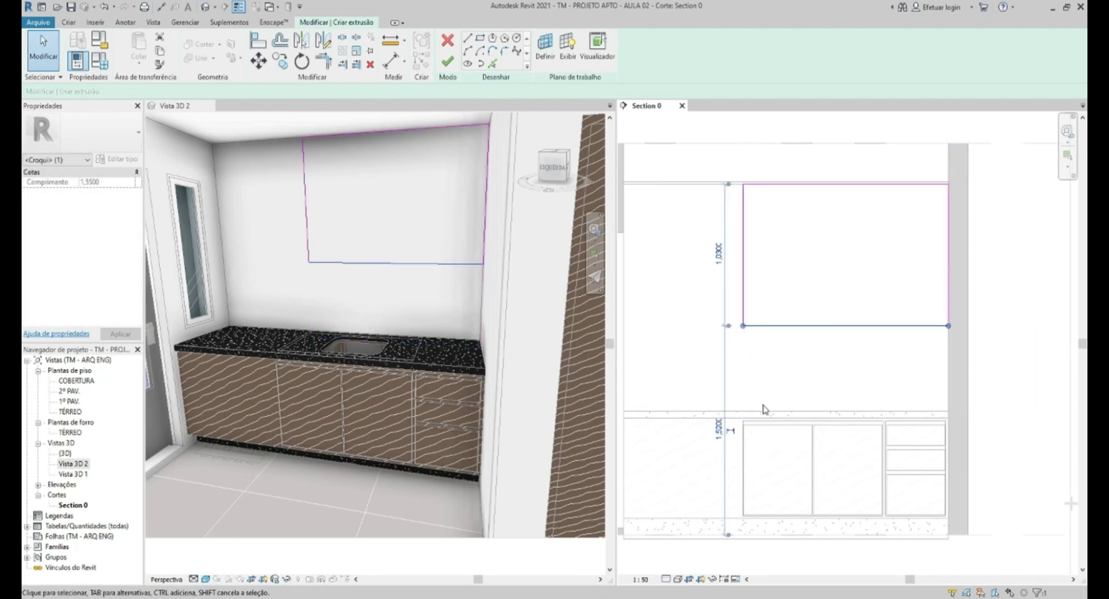
click(719, 430)
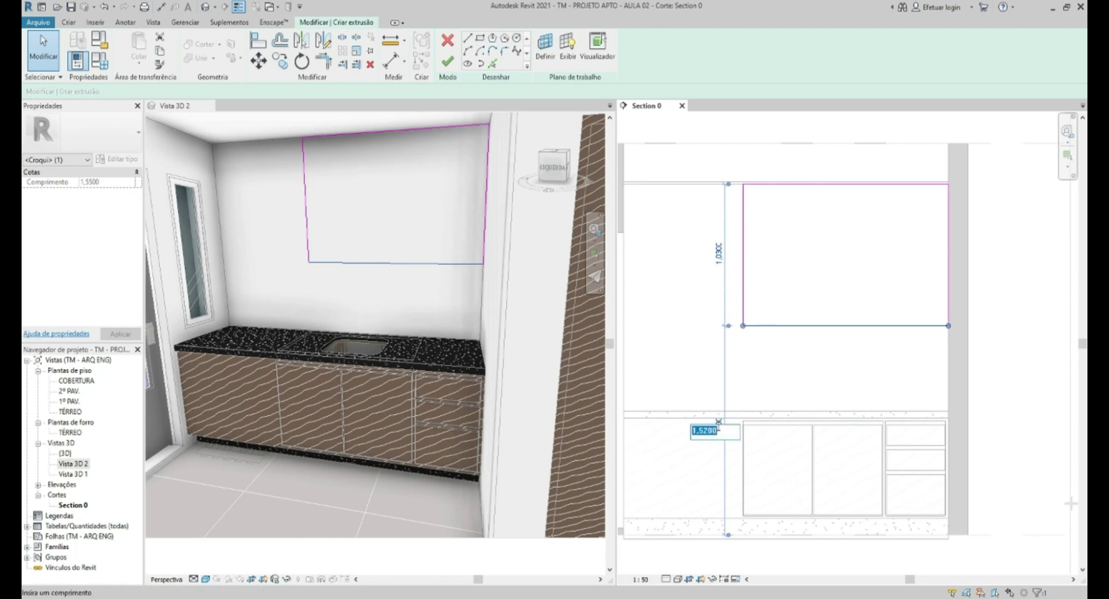
text(1.5)
key(Return)
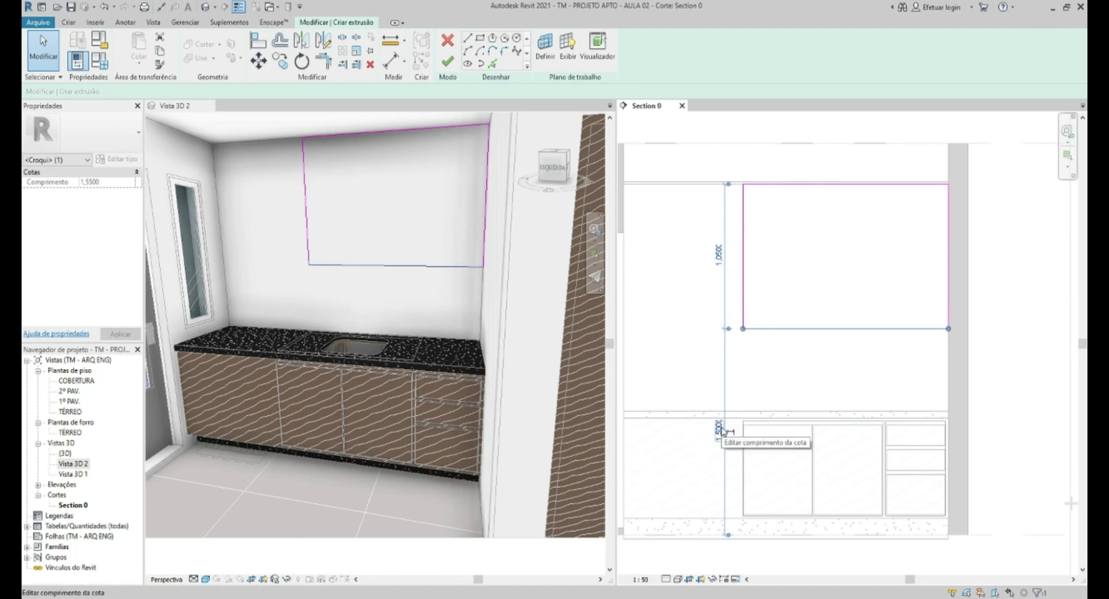
click(786, 391)
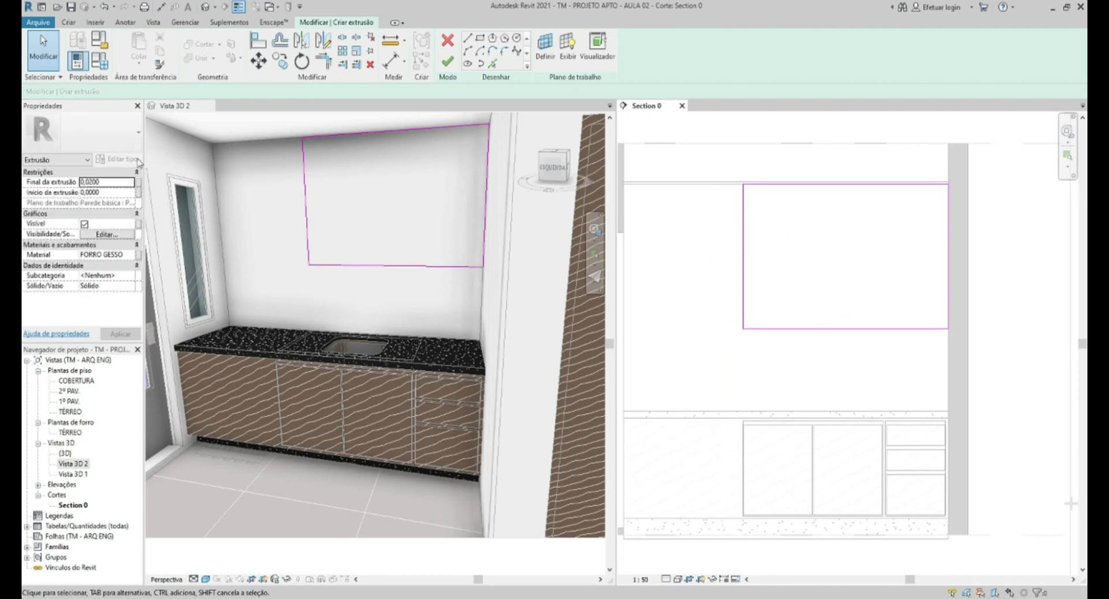
- Set the Final da extrusão depth to 0.4
double_click(84, 182)
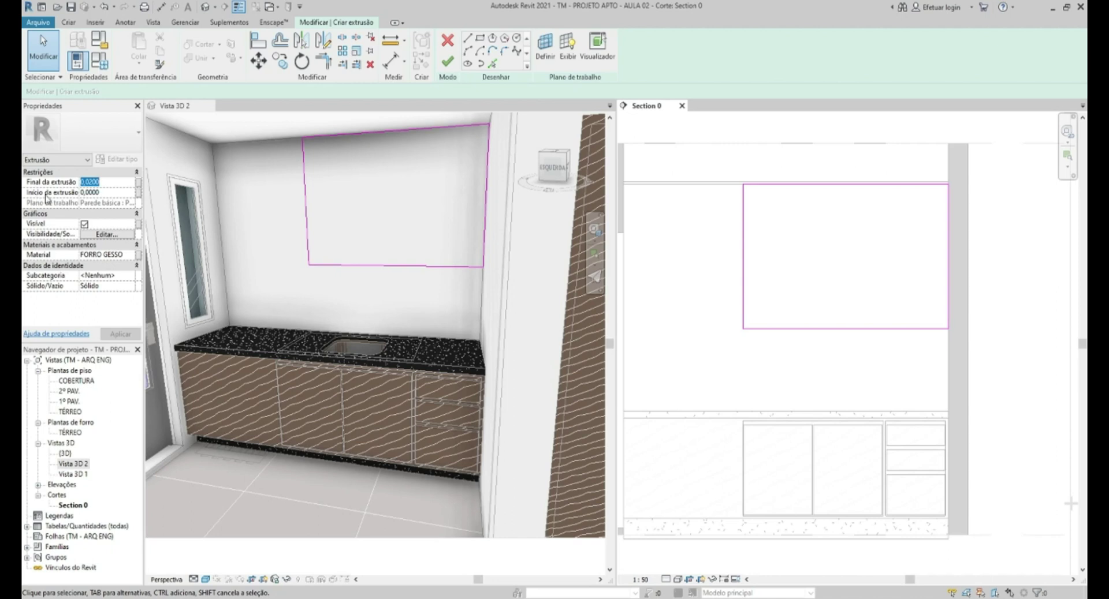
click(299, 194)
click(300, 194)
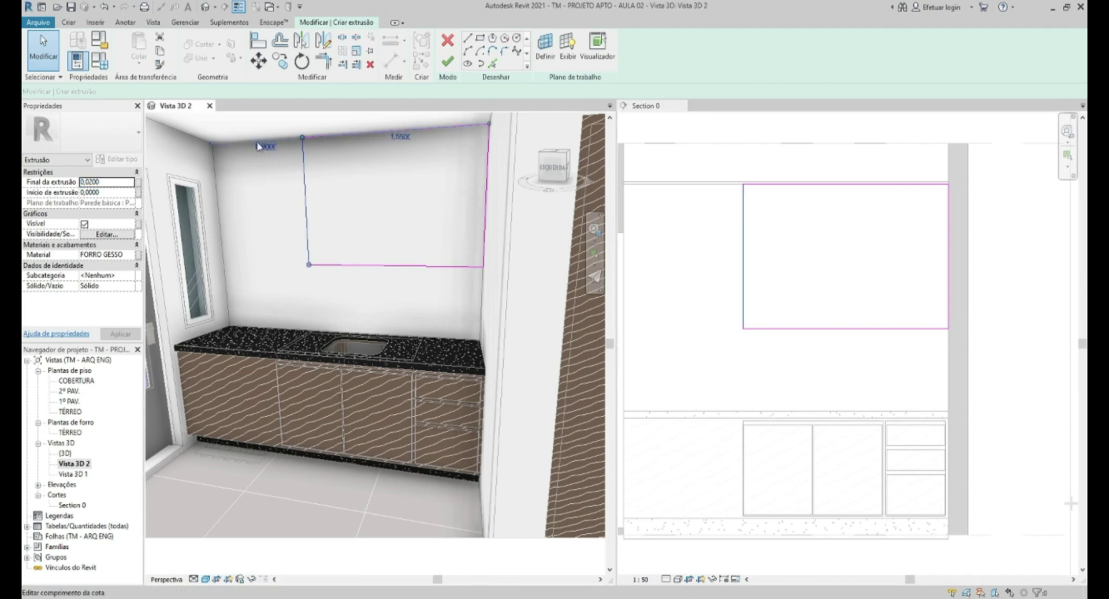
click(567, 46)
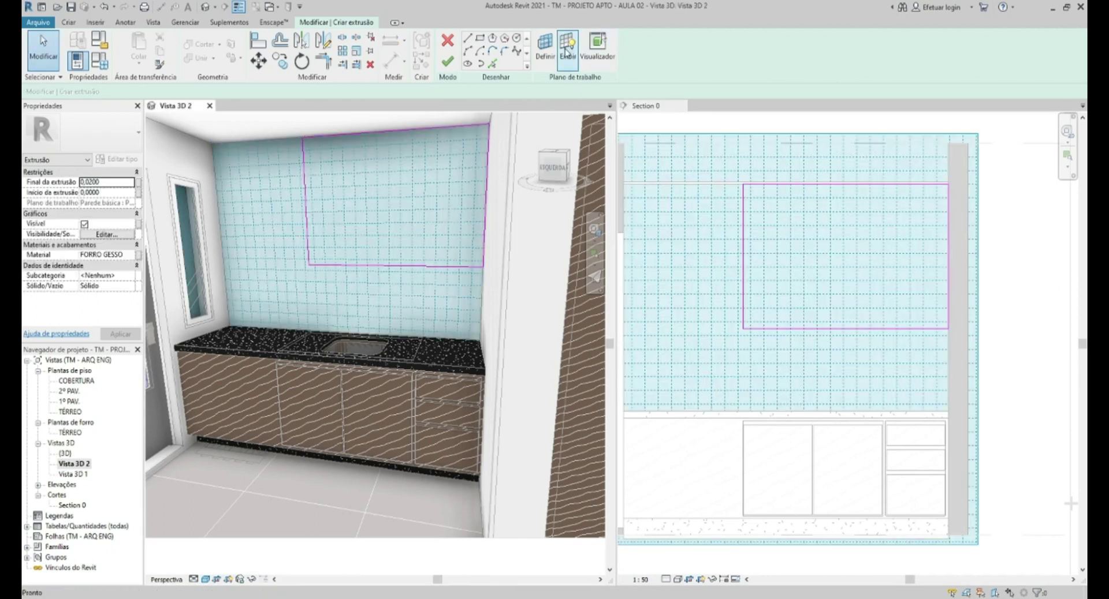
click(567, 46)
click(109, 182)
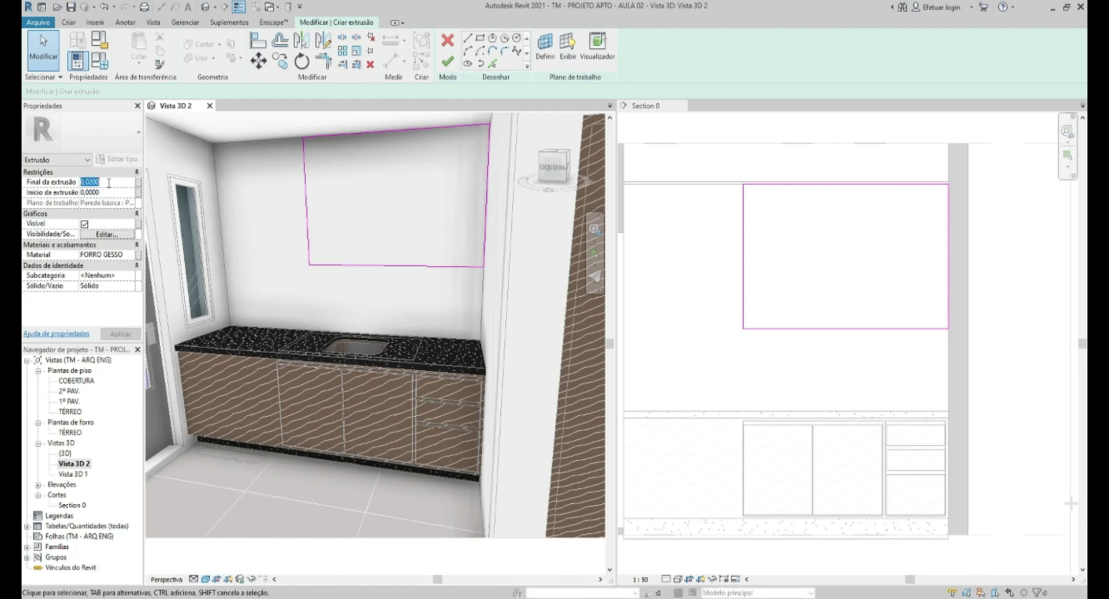
text(.4)
key(Return)
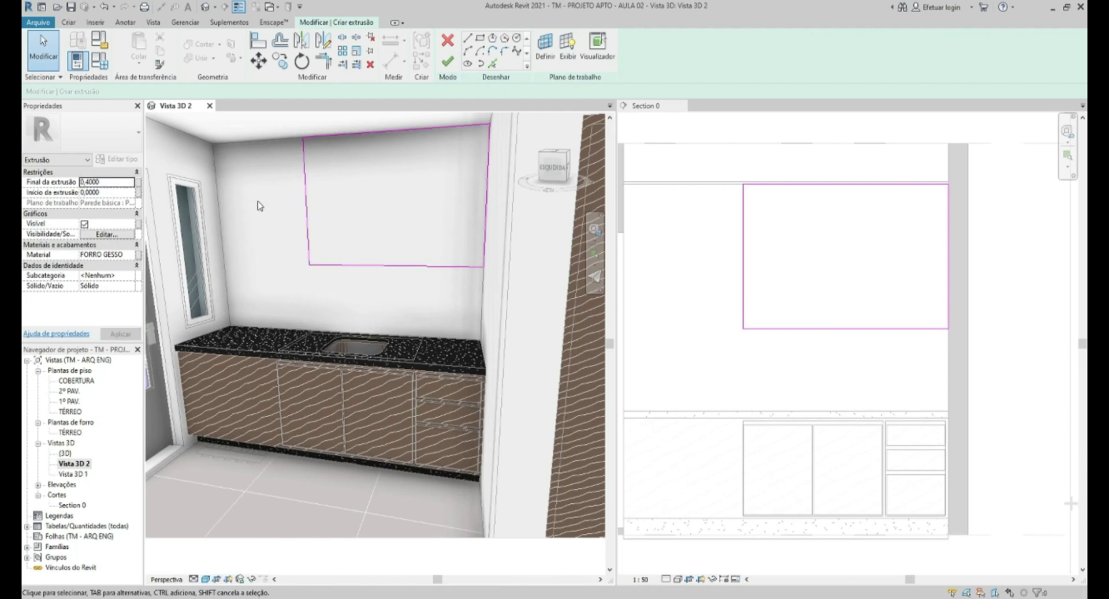
click(121, 255)
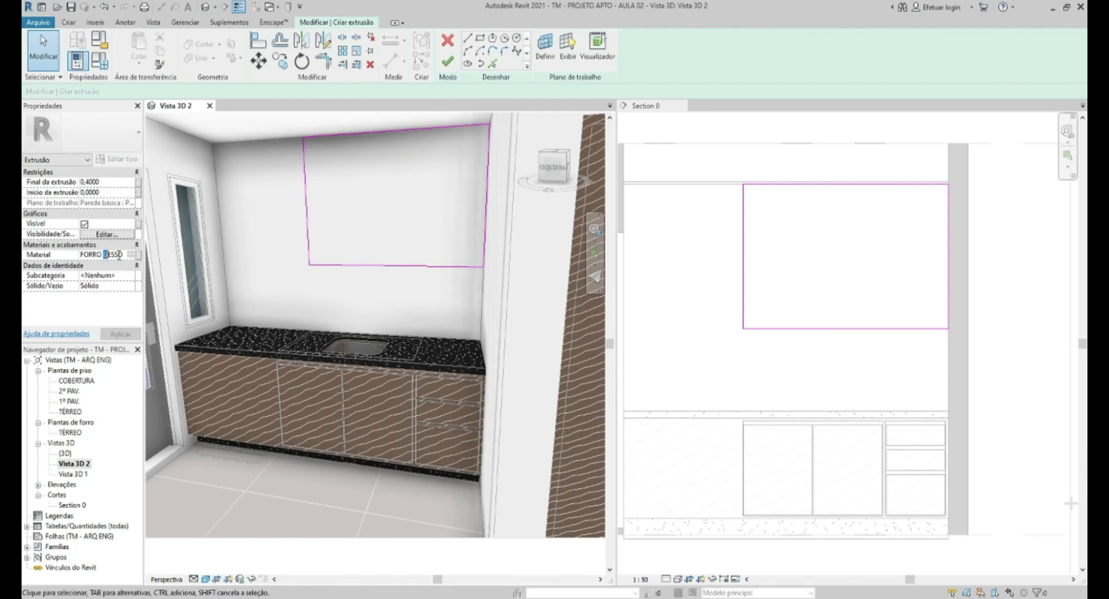
- Set the extrusion's material to Madeira
double_click(107, 256)
text(MADEIRO)
key(Return)
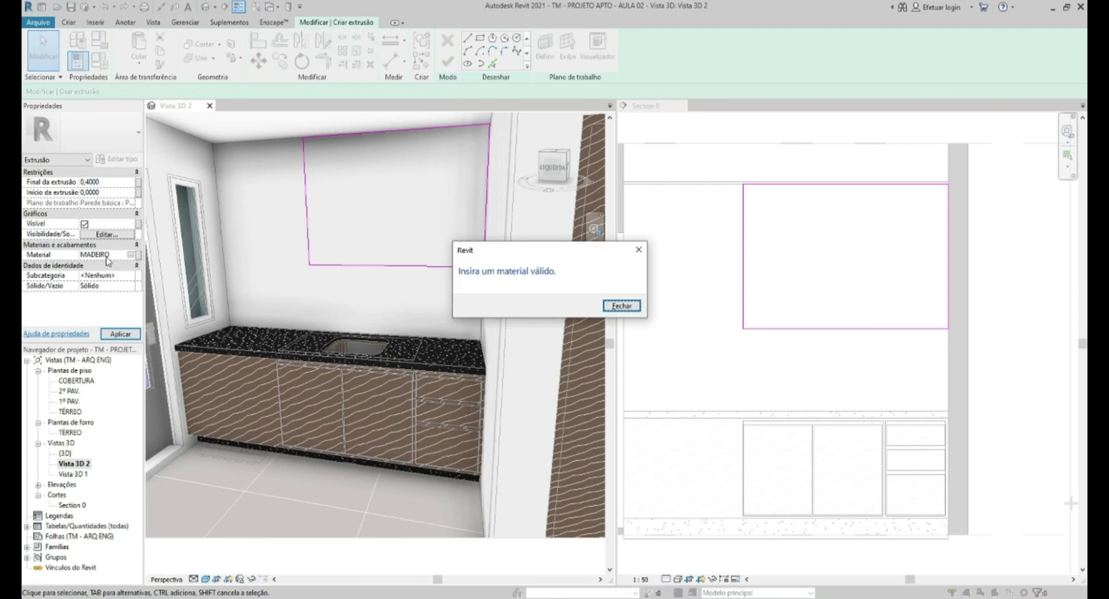
key(Return)
text(A)
key(Return)
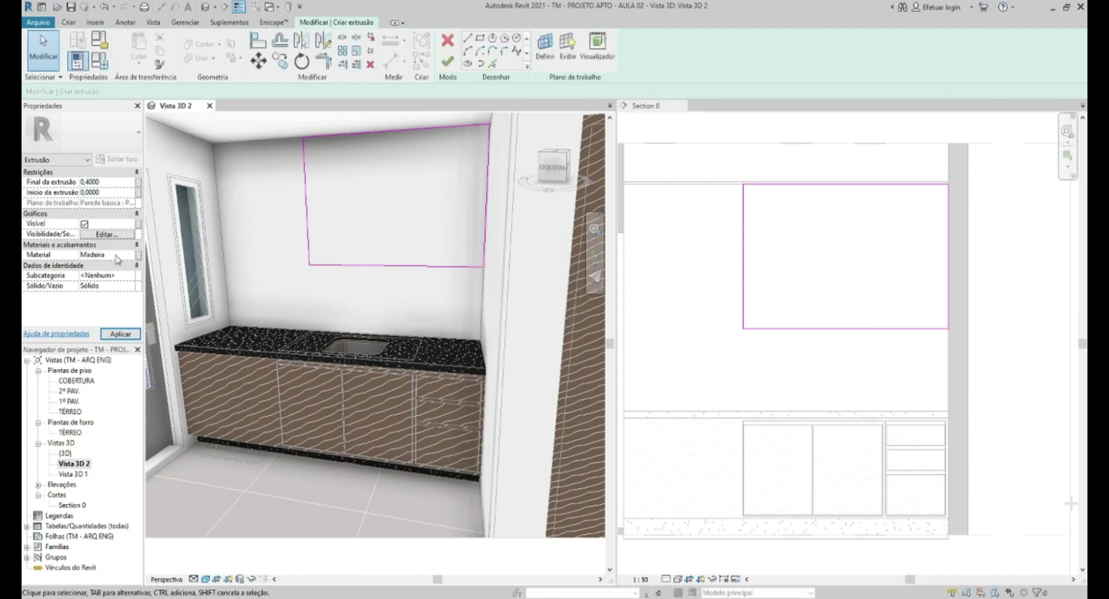
- Link the material to a new MATERIAL DO ARMÁRIO parameter and finish the extrusion
click(138, 255)
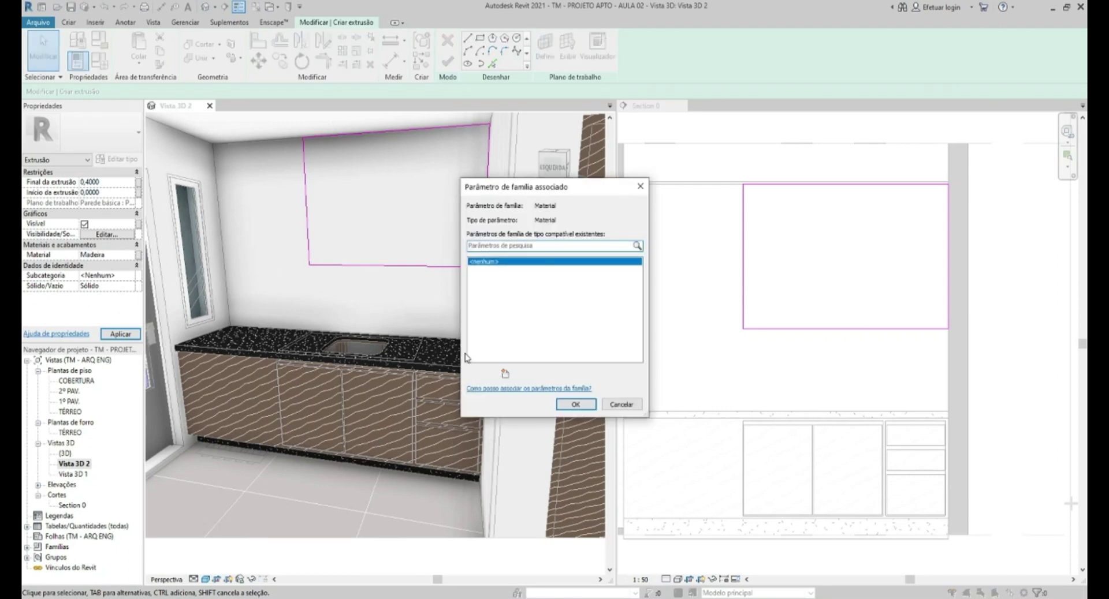
click(504, 374)
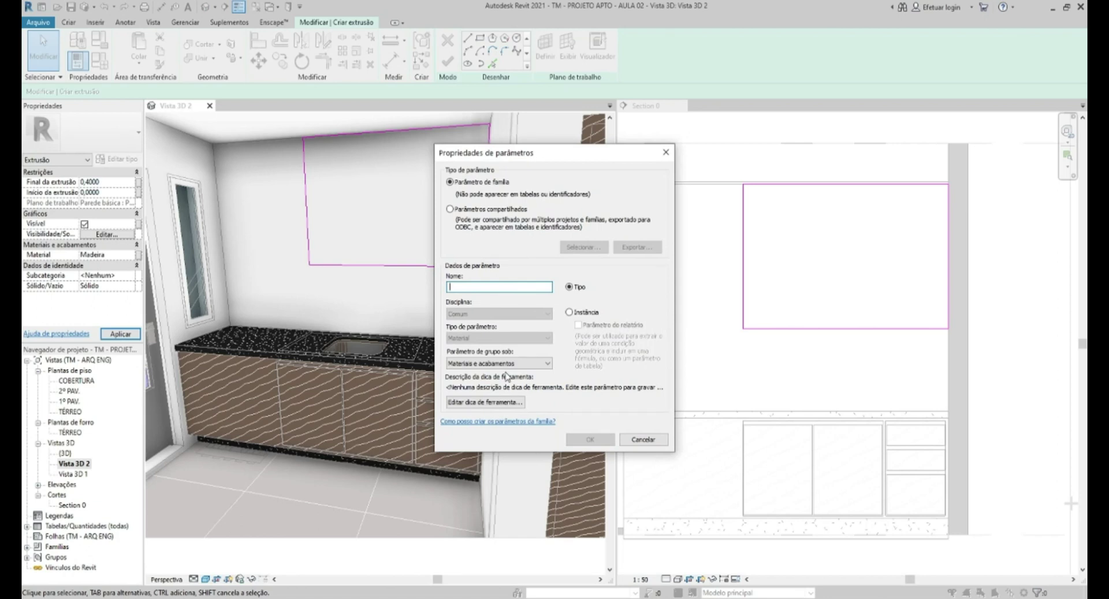
text(MATERIAL DO ARMÁRIO)
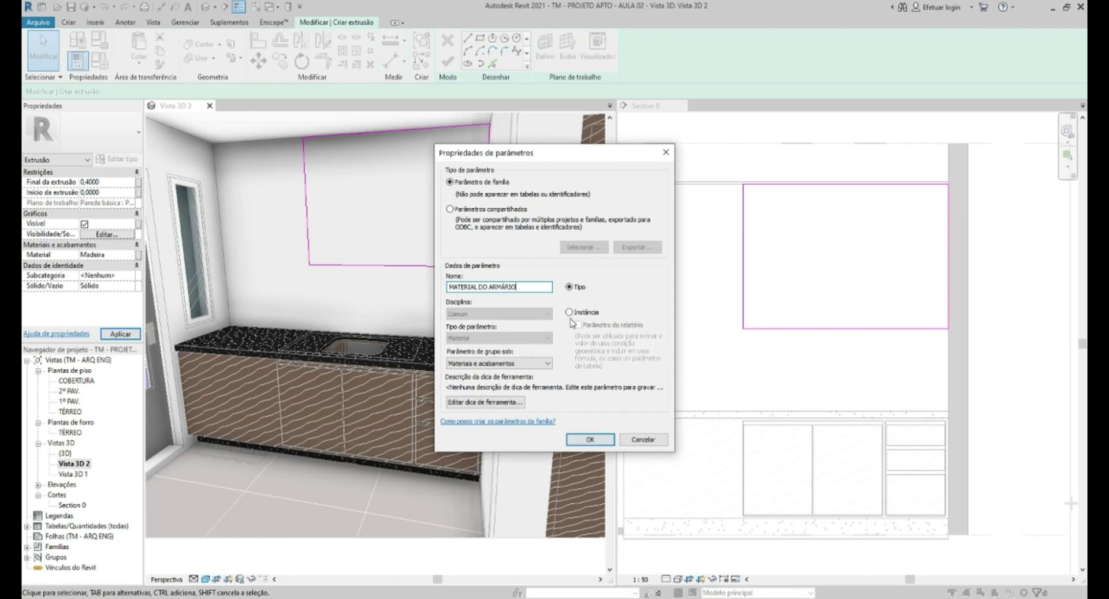
click(589, 439)
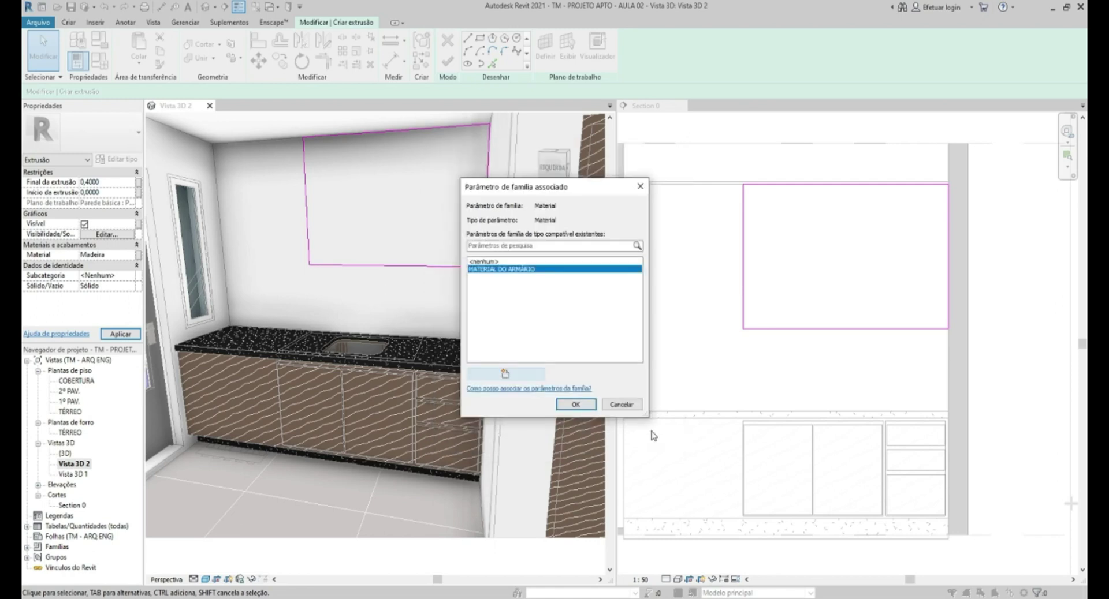
click(586, 405)
click(447, 62)
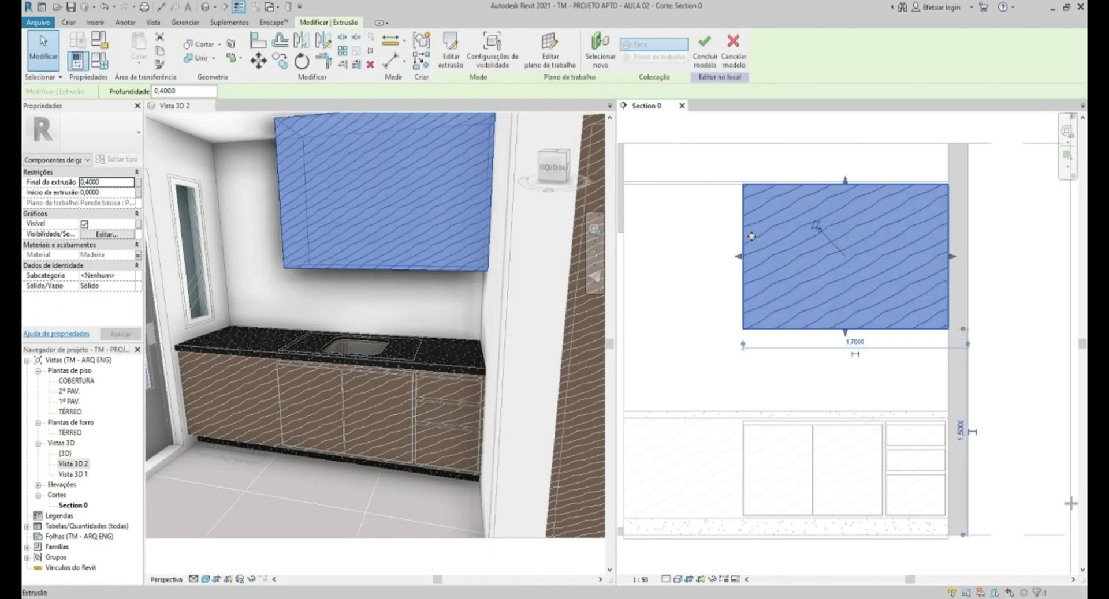
- Finish the in-place model and try selecting the base and upper cabinets in Section 0
click(846, 243)
key(Escape)
click(451, 43)
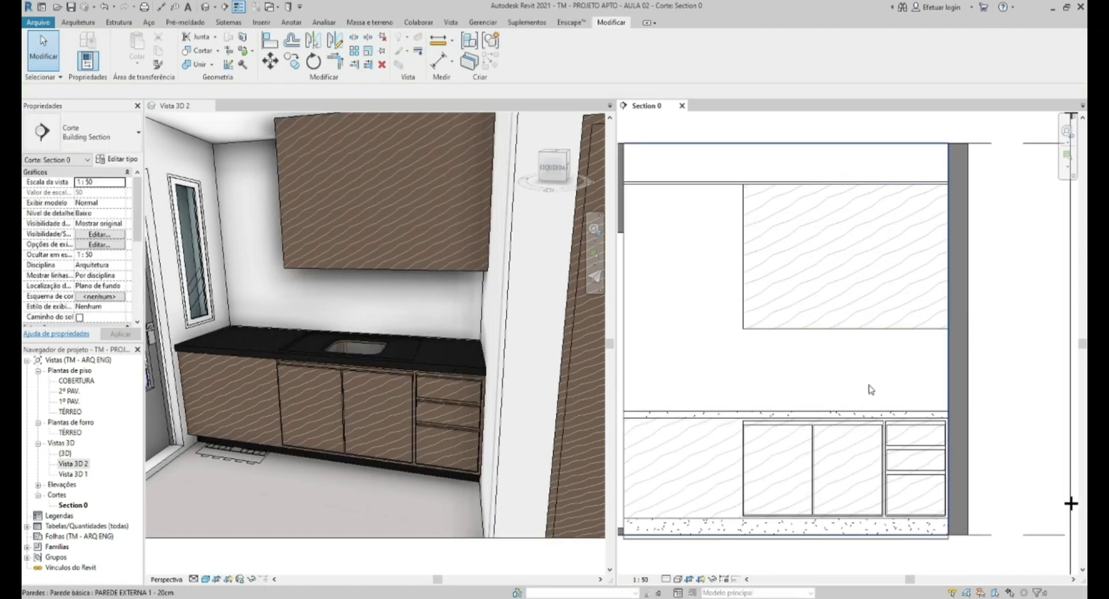
click(824, 443)
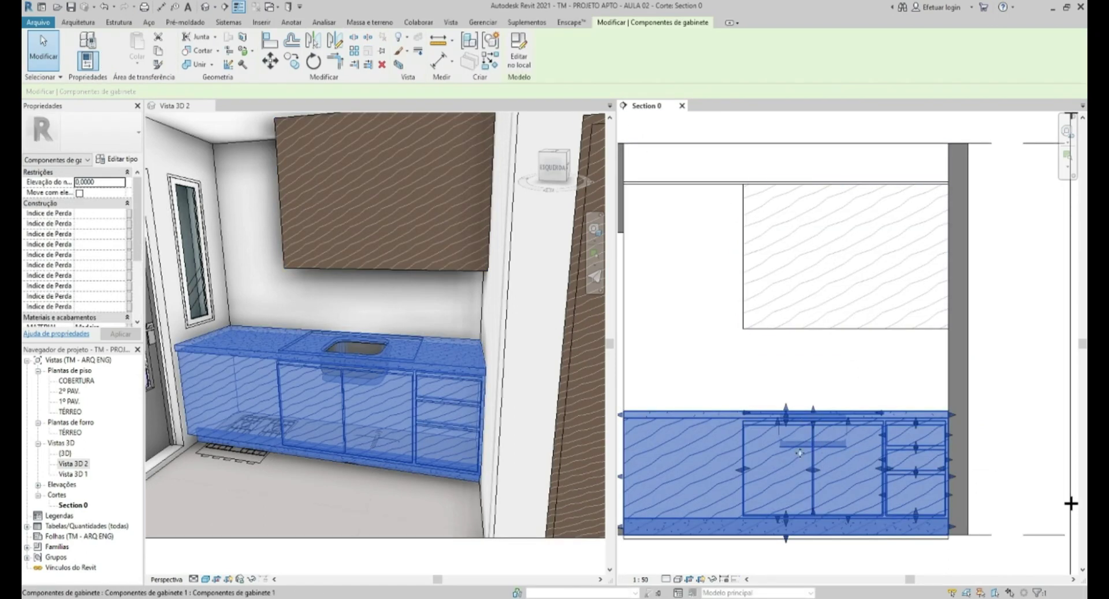
click(814, 292)
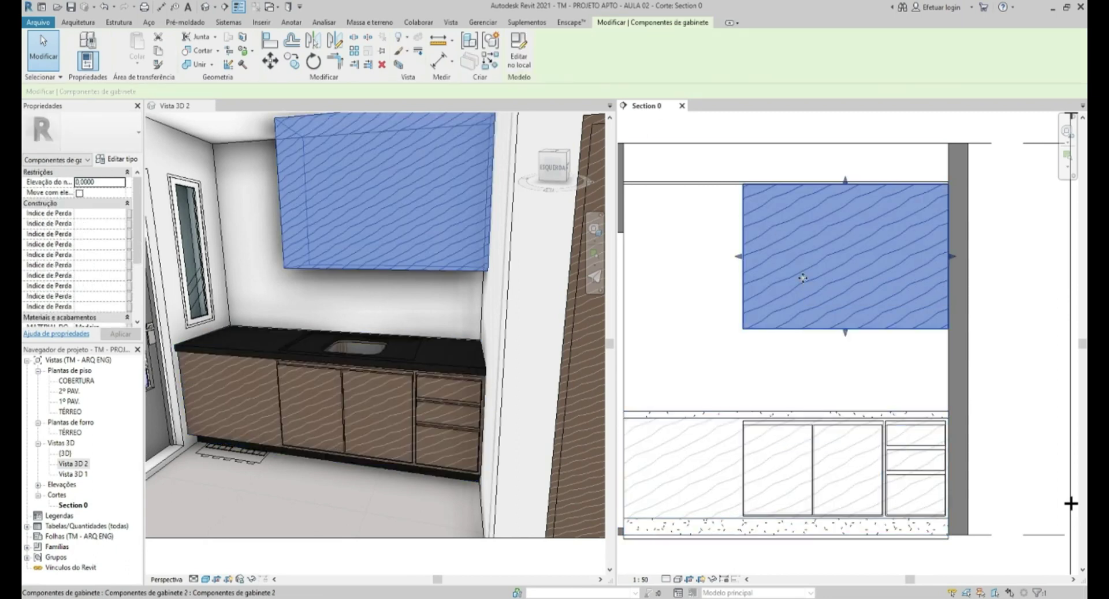
drag(802, 316, 694, 485)
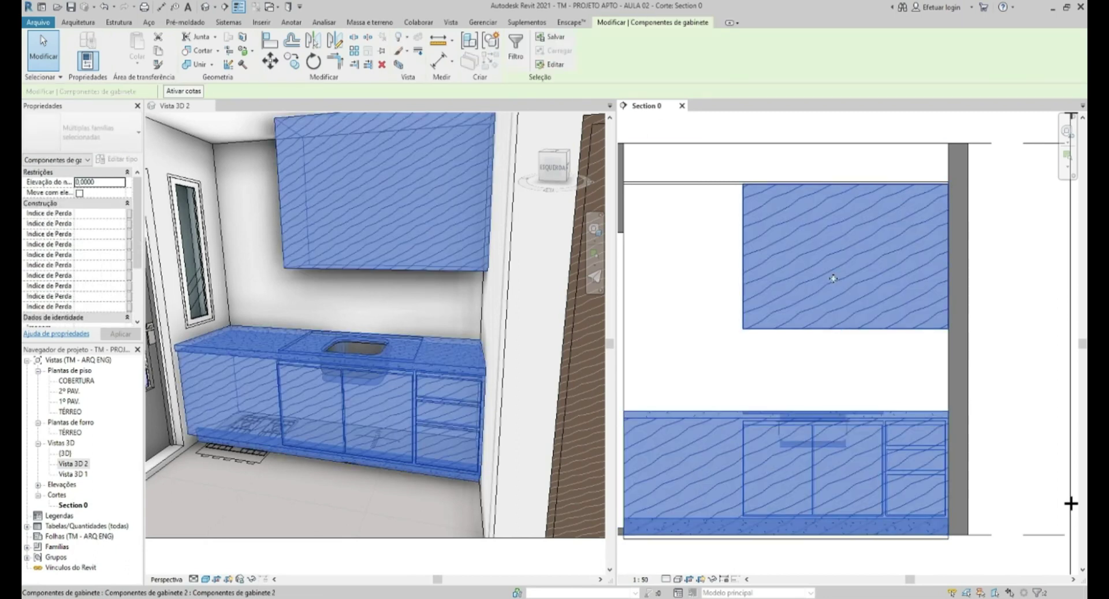
click(793, 371)
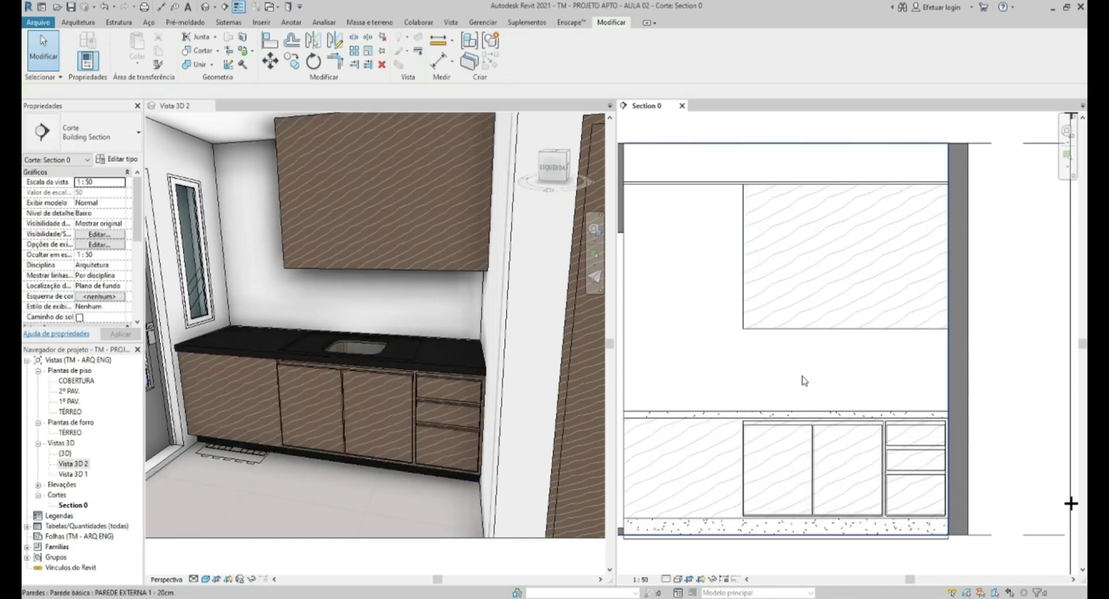
click(775, 259)
key(Escape)
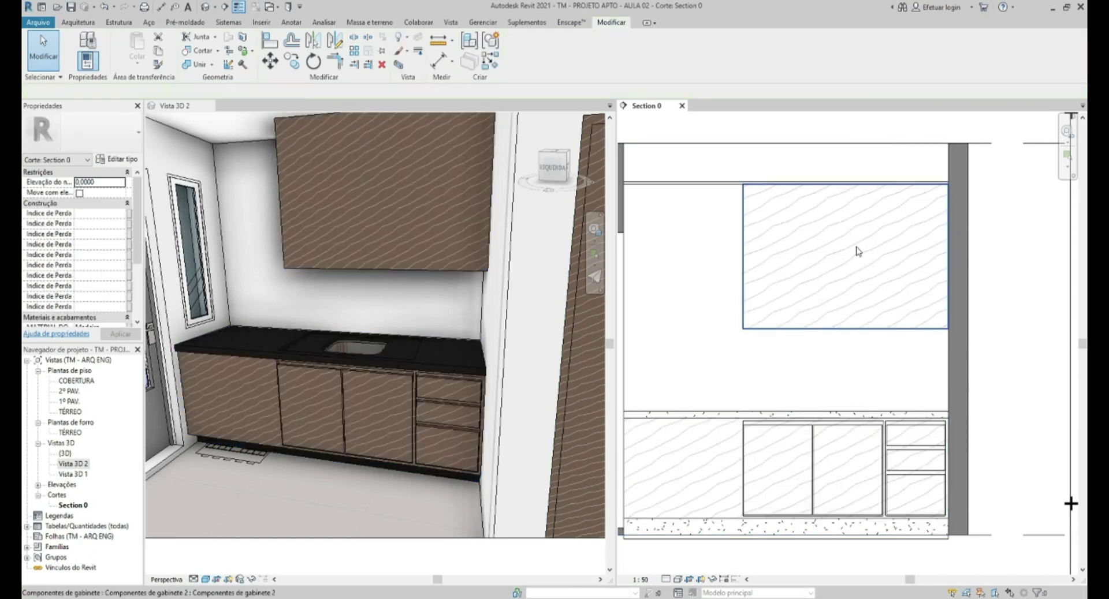
- Click through the cabinets until only Componentes de gabinete 2, the upper cabinet, is selected
click(839, 201)
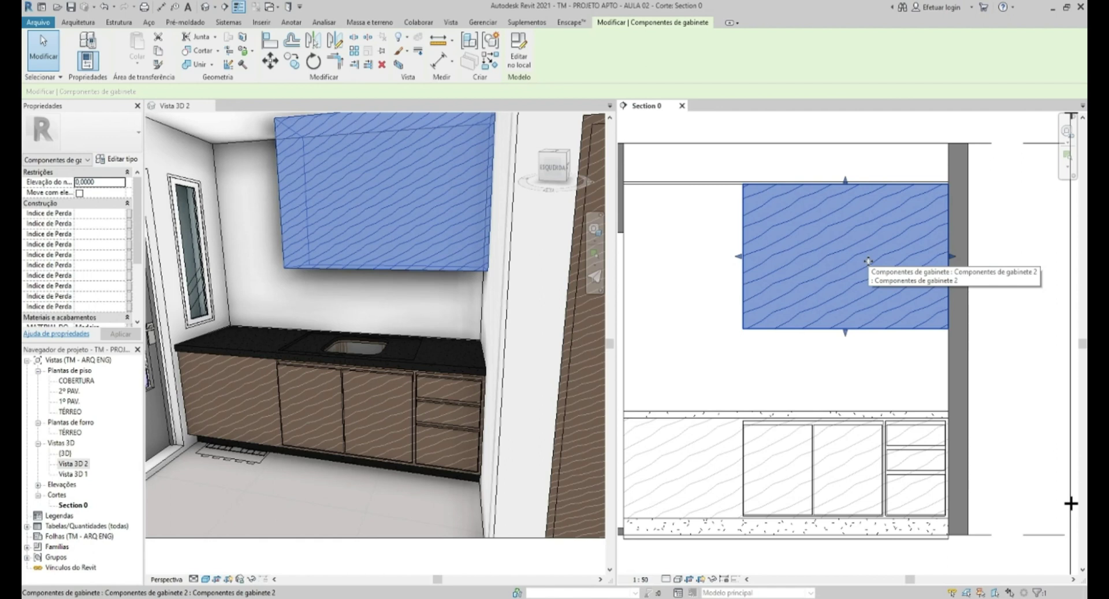
click(809, 391)
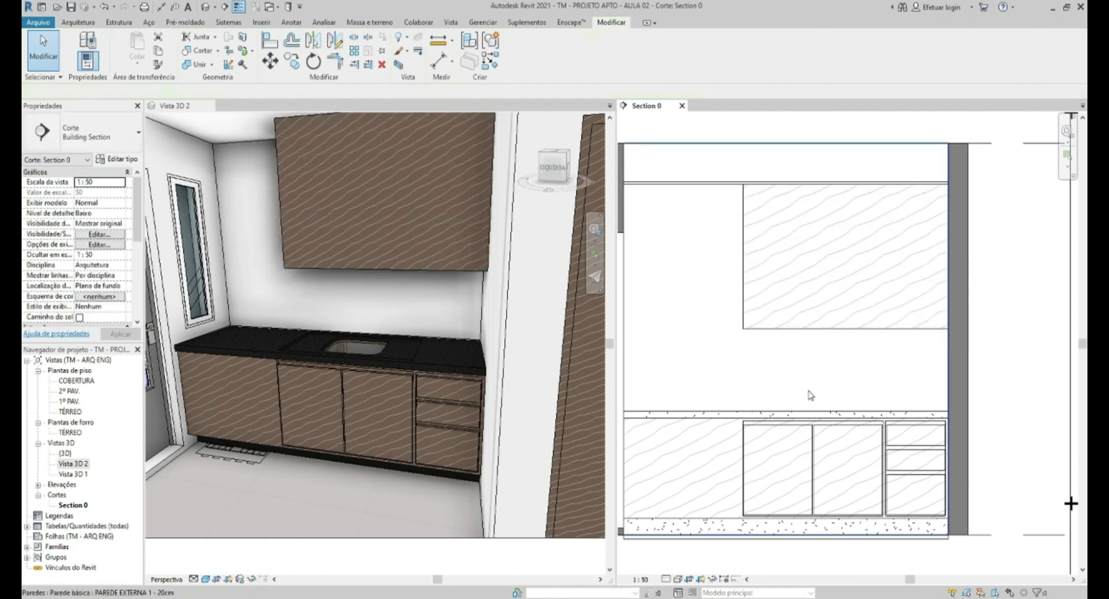
click(788, 464)
click(804, 280)
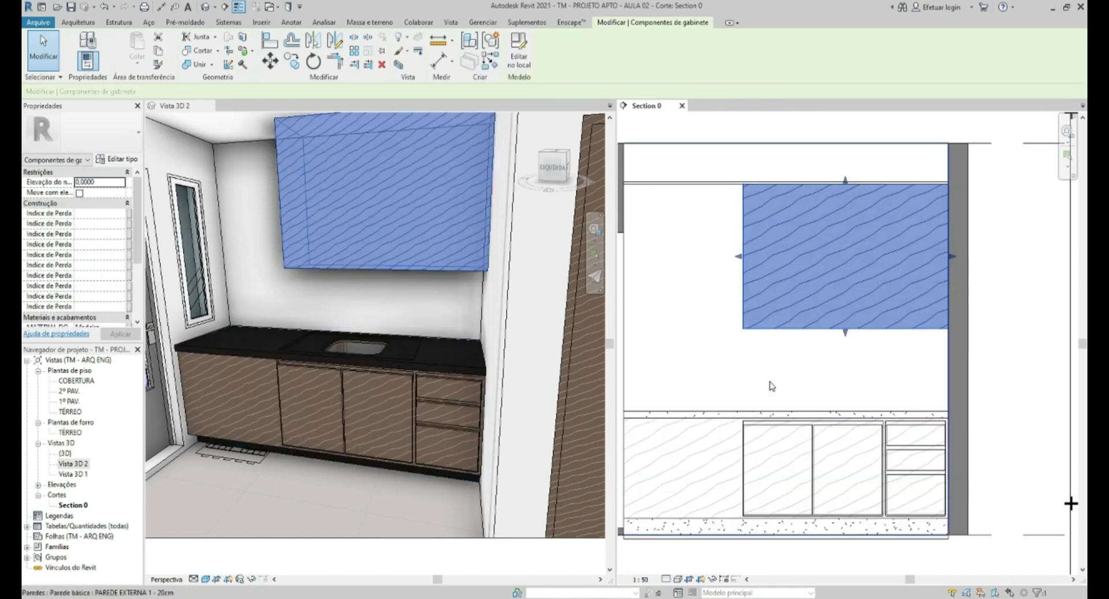
click(776, 439)
click(791, 293)
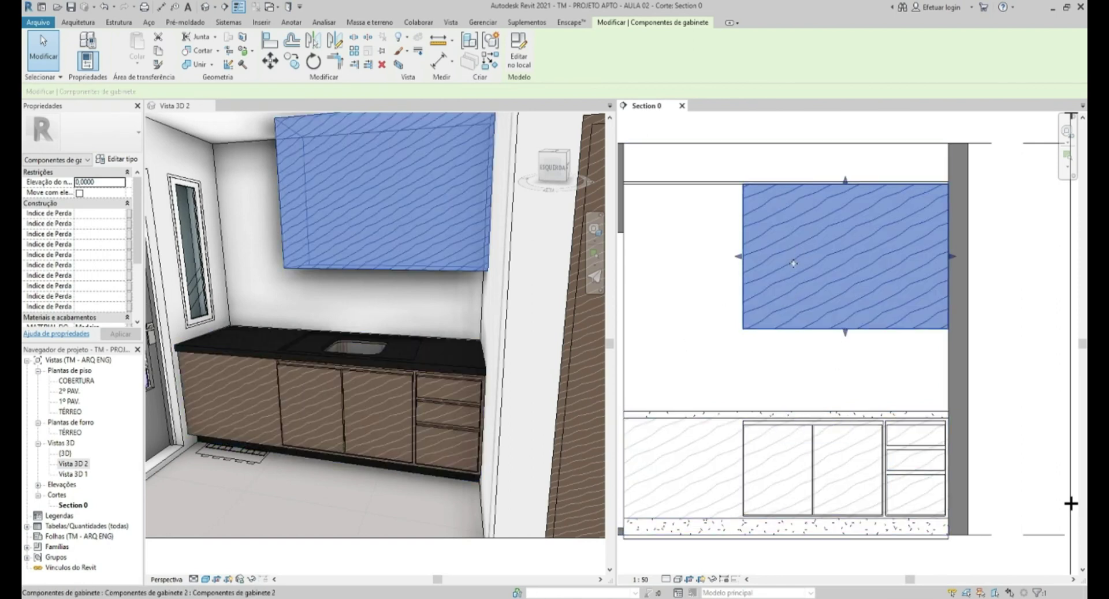
click(691, 487)
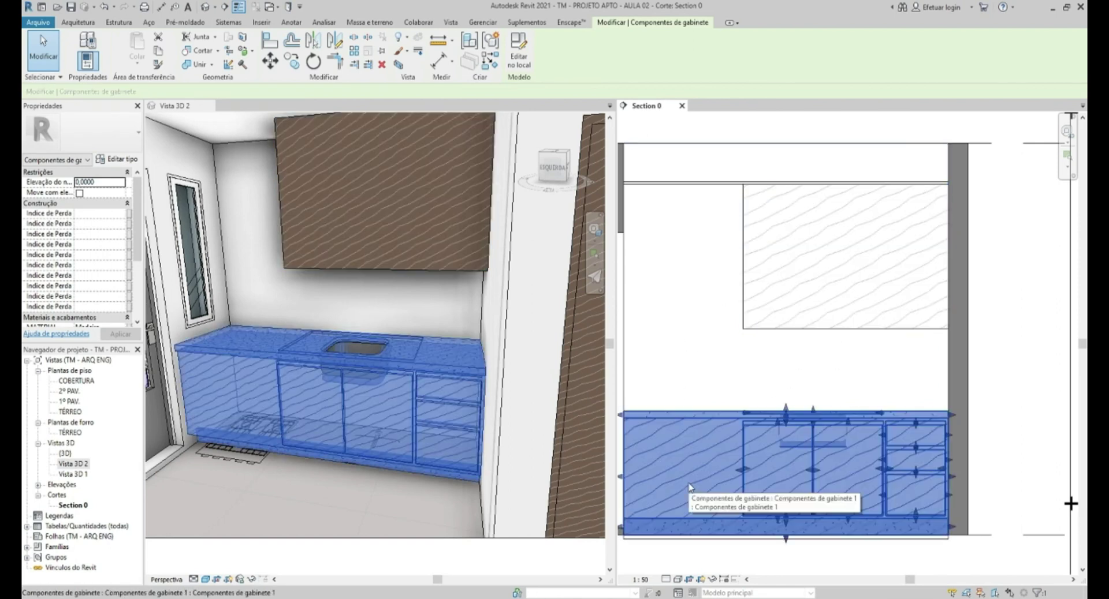
ctrl+click(819, 252)
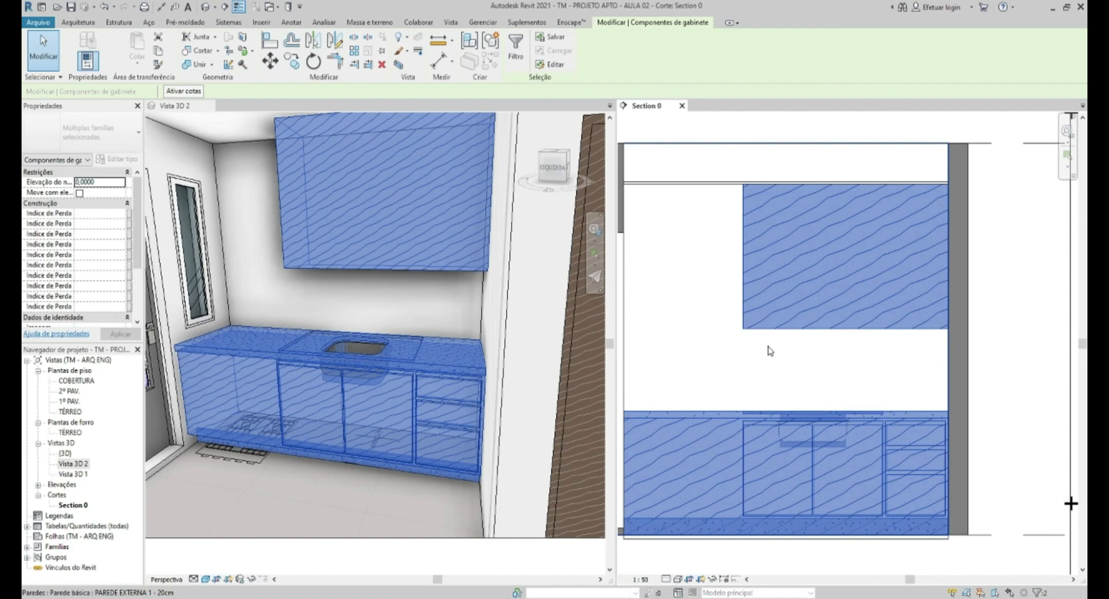
click(742, 352)
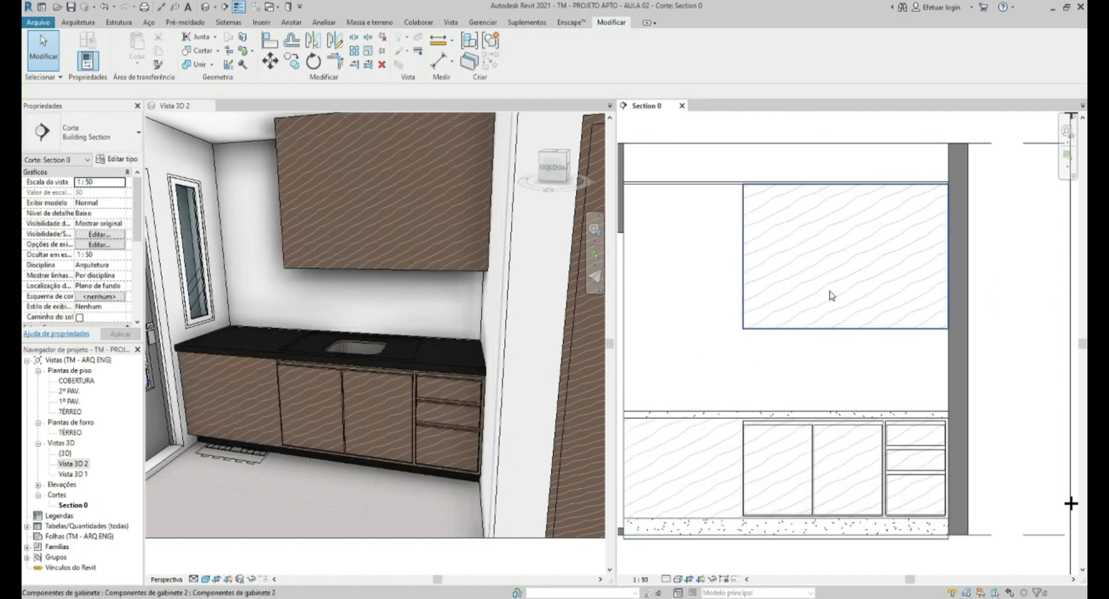
click(832, 262)
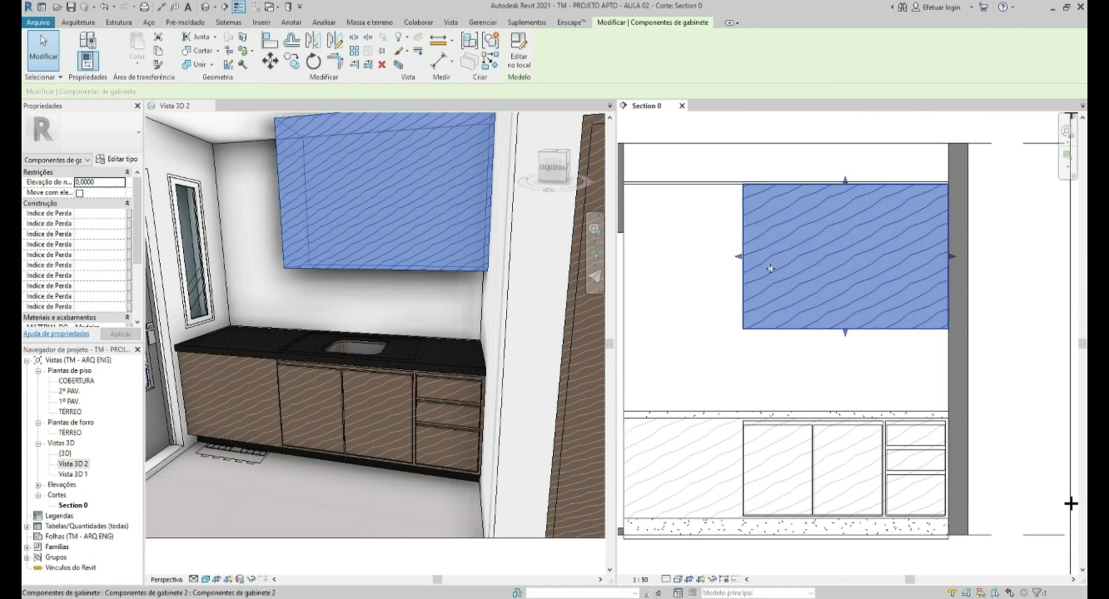
- Open the upper cabinet with Editar no local
click(520, 58)
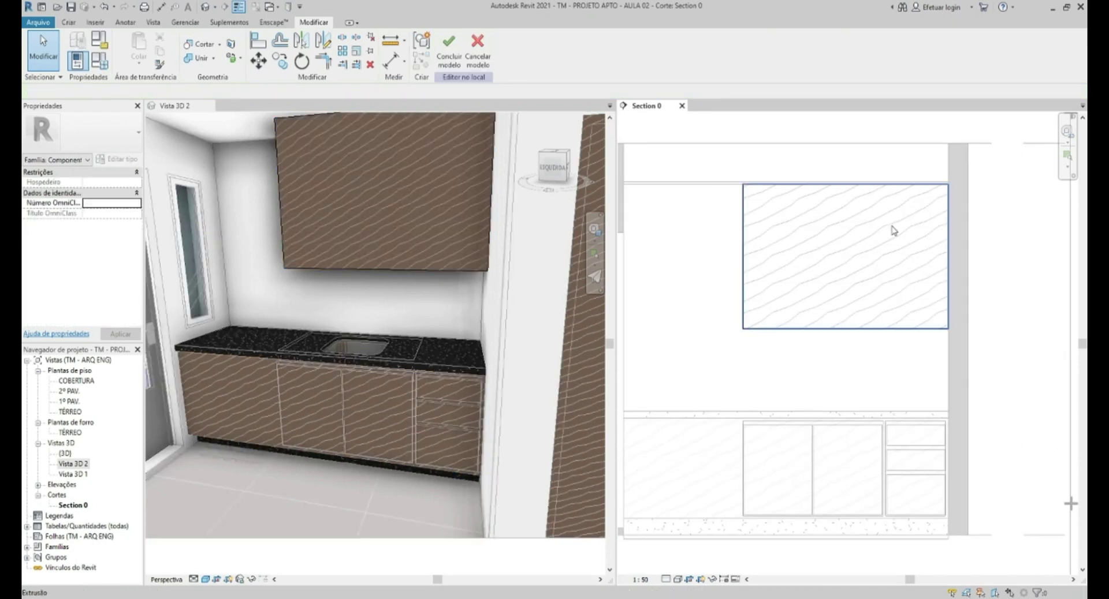
click(898, 254)
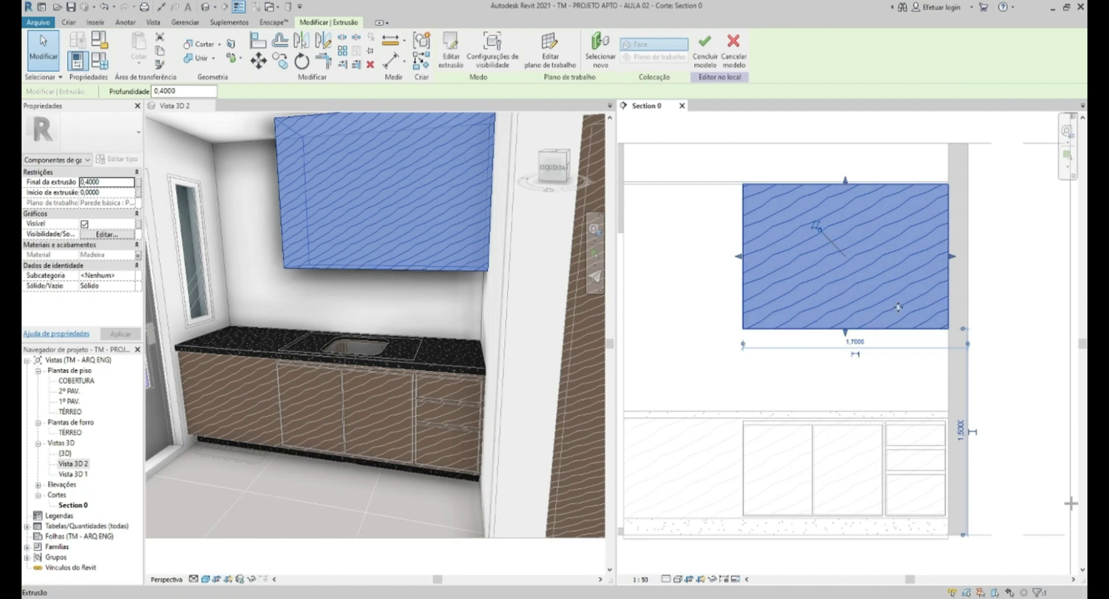
click(641, 235)
- Begin an Extrusão vazia using the cabinet's front face as work plane
click(67, 23)
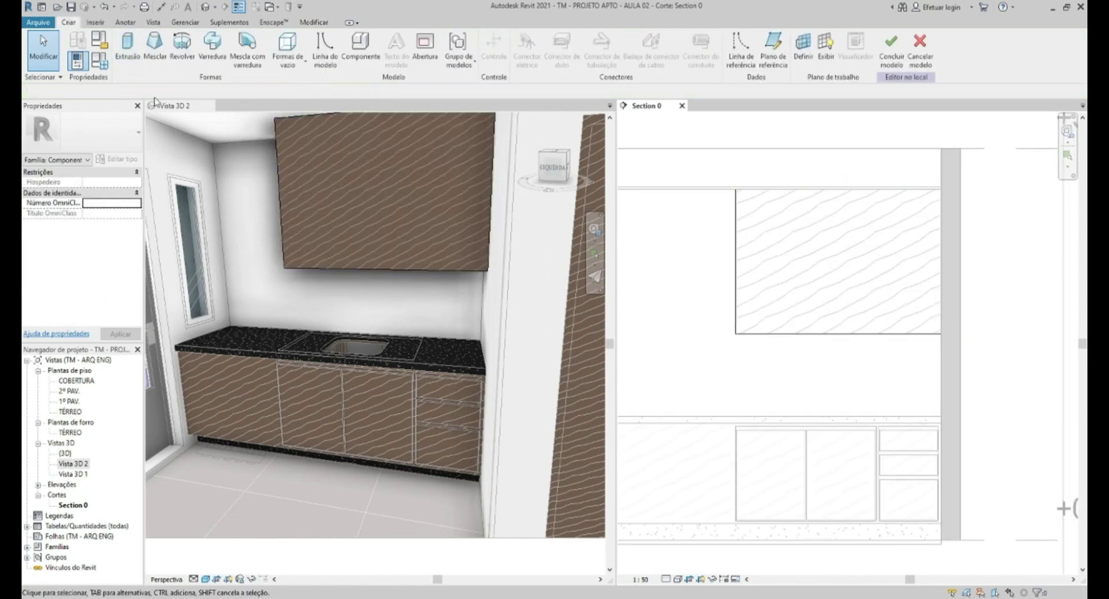
click(287, 52)
click(290, 92)
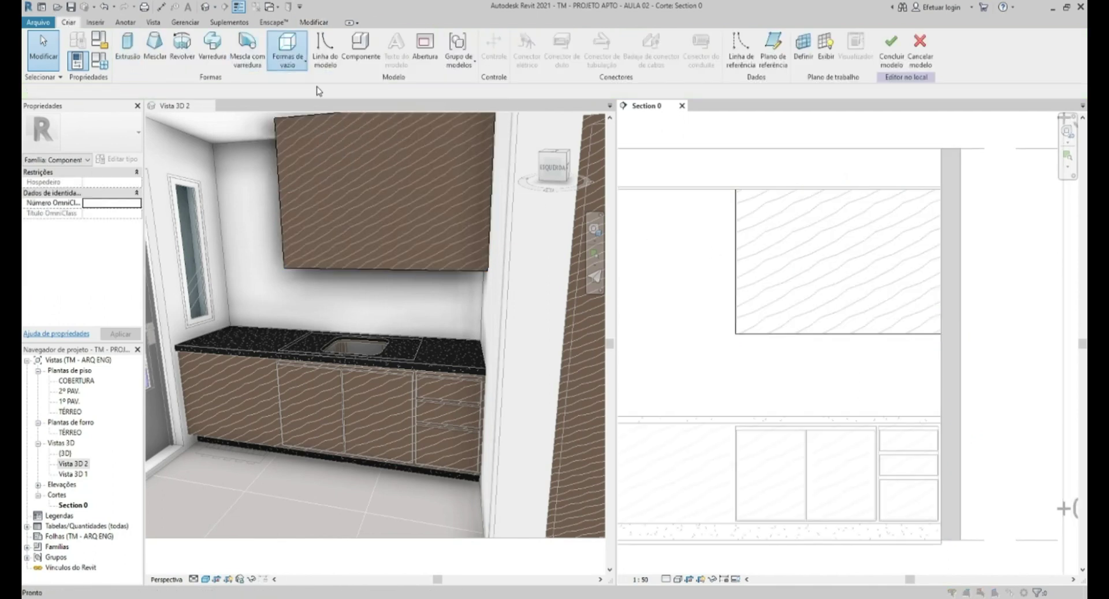
click(529, 373)
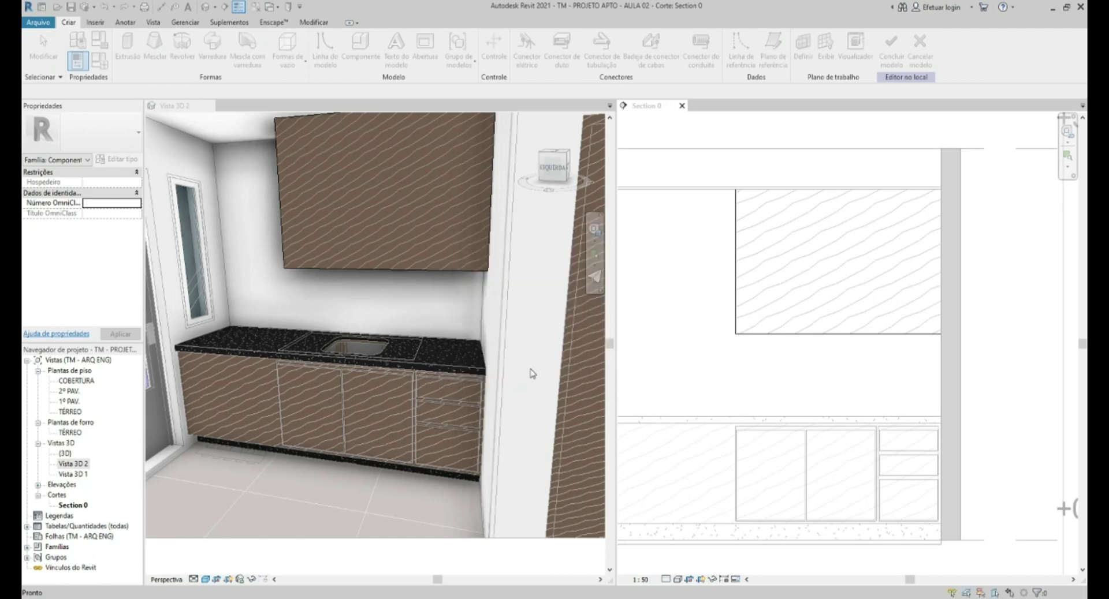
click(802, 234)
click(566, 48)
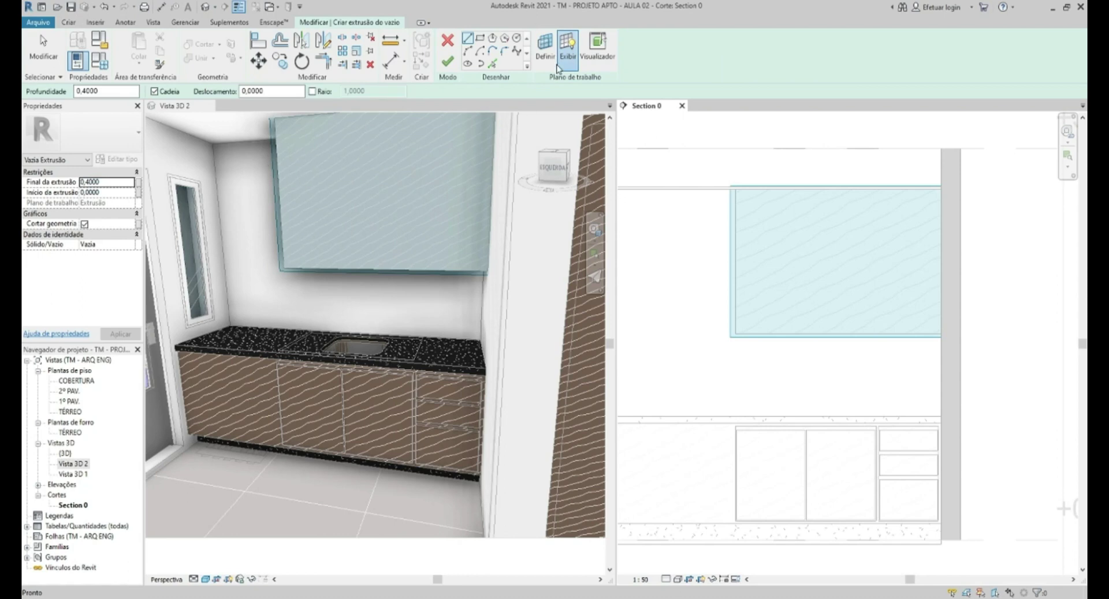
- Draw a rectangle corner to corner over the cabinet front with an inside 0,02 offset
click(560, 62)
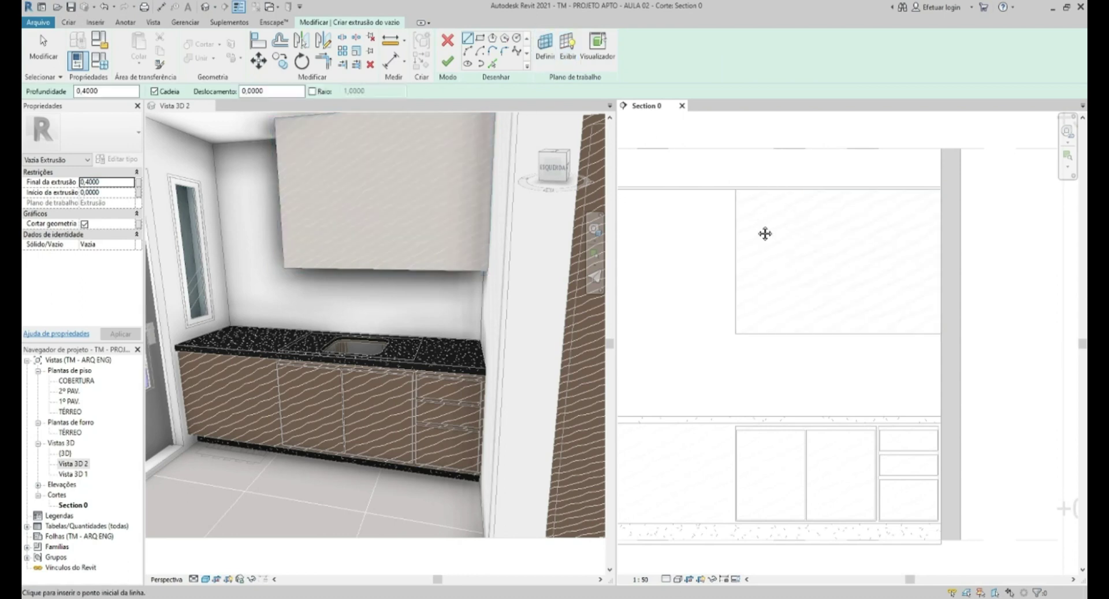
click(479, 40)
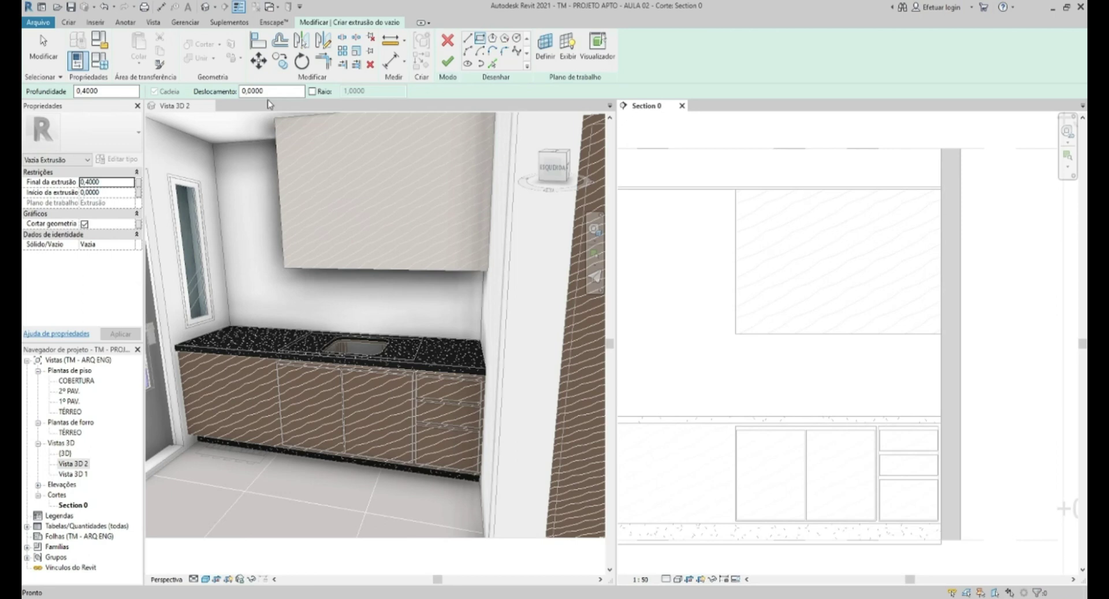
double_click(254, 91)
text(0)
click(738, 335)
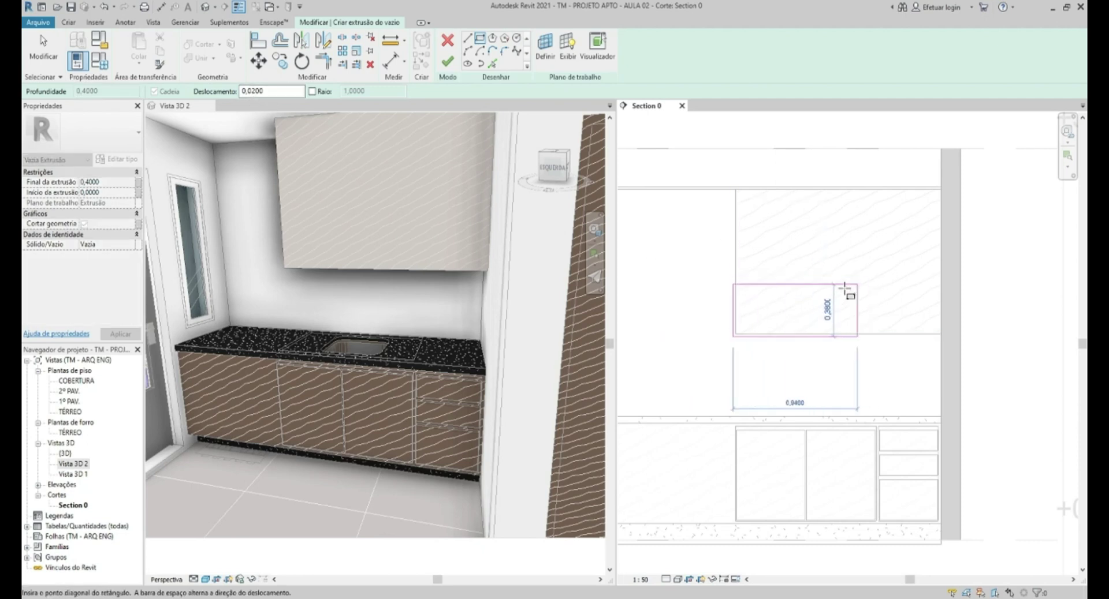
middle_drag(859, 250, 848, 253)
key(space)
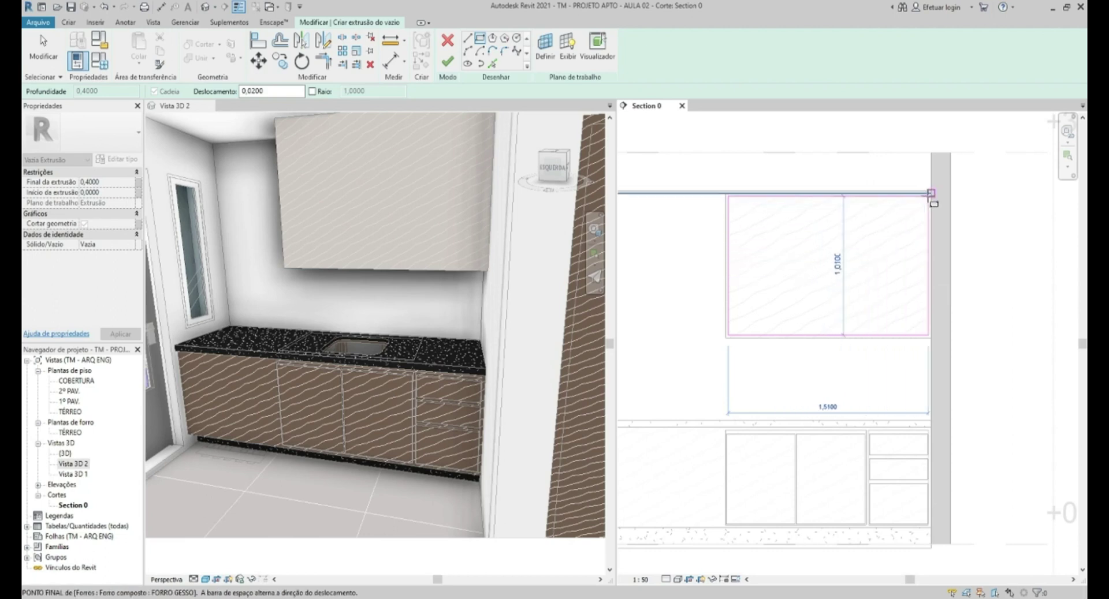
click(930, 192)
key(Escape)
key(Escape)
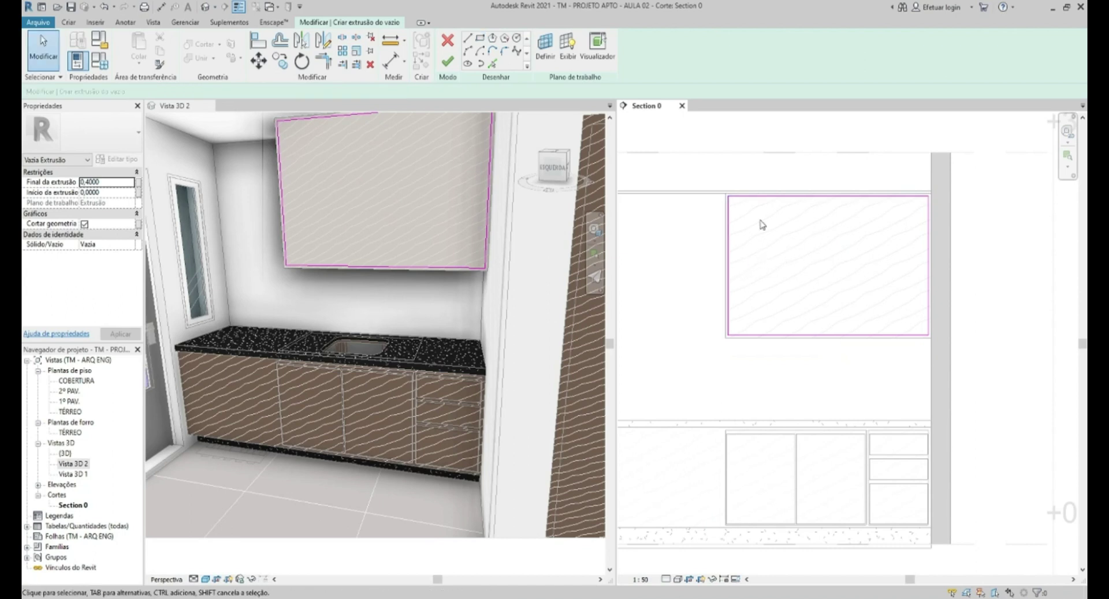
- Move the void sketch's left edge right and align it to the lower cabinet divider
drag(728, 242, 866, 260)
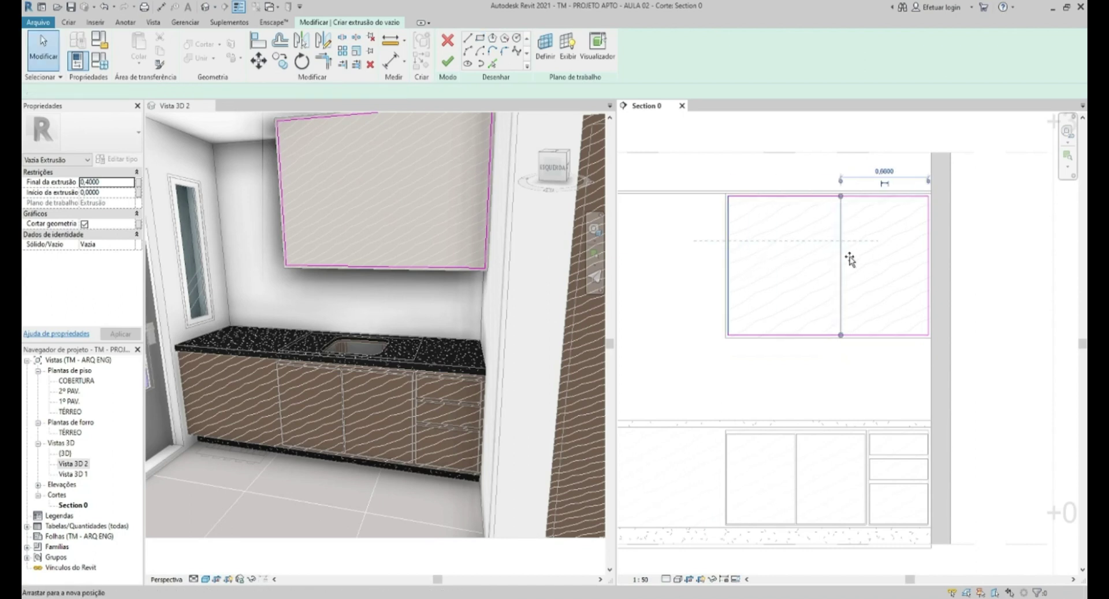
key(Escape)
key(a)
key(l)
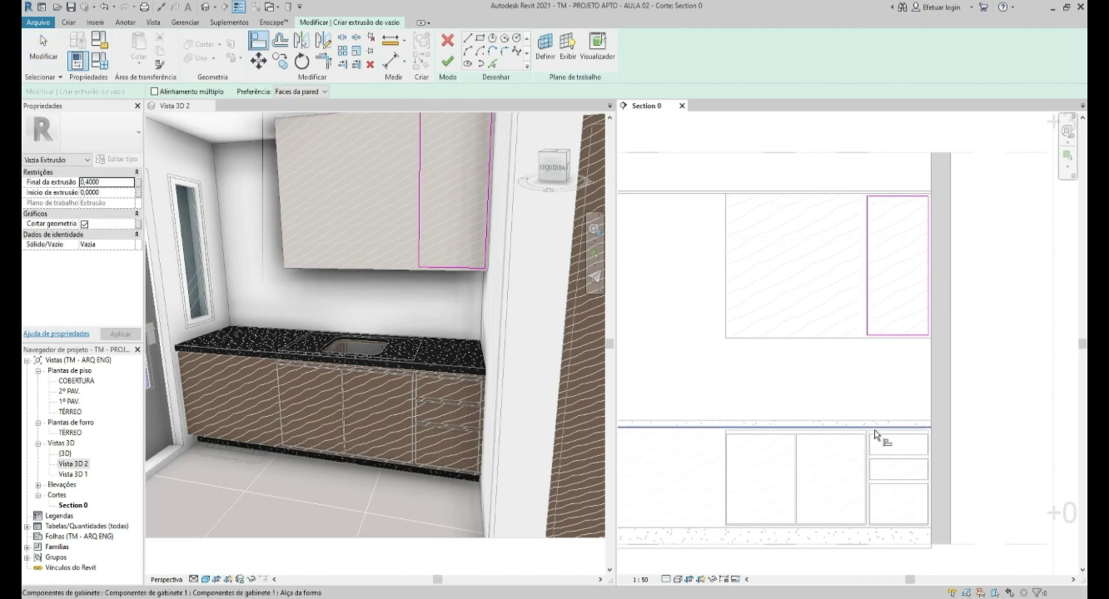
scroll(869, 436, up, 3)
click(863, 436)
scroll(878, 361, down, 2)
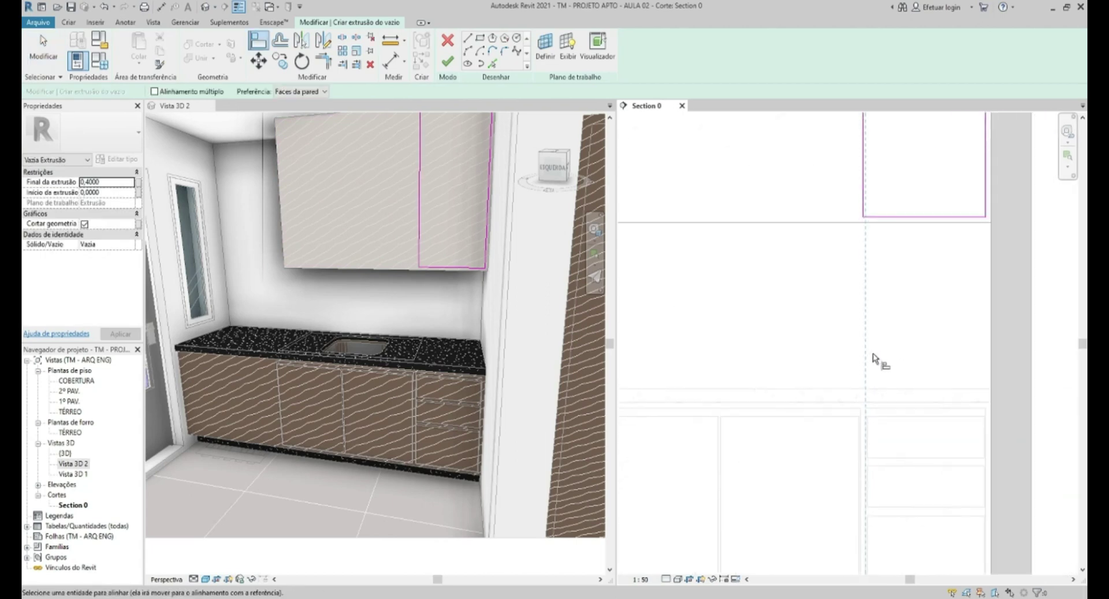
click(864, 218)
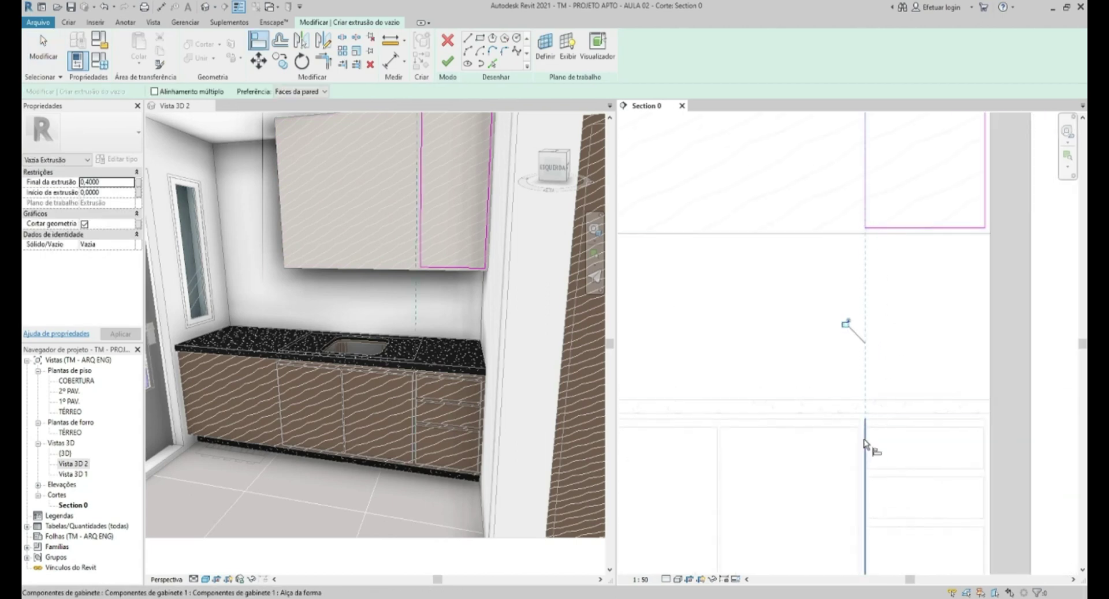
scroll(871, 427, up, 2)
scroll(878, 393, down, 2)
scroll(882, 324, up, 2)
key(Escape)
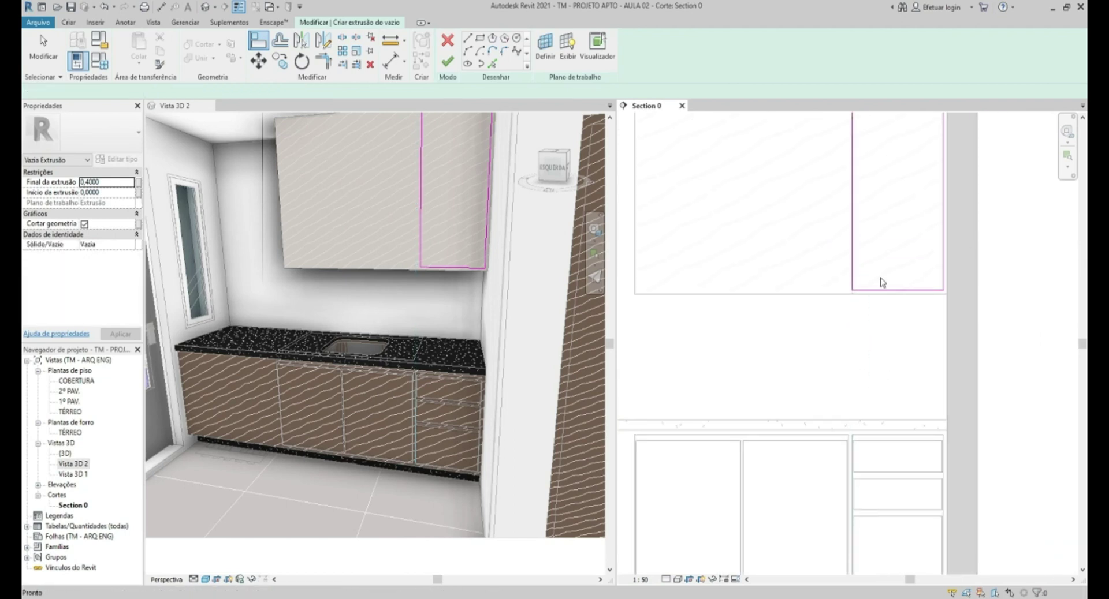
scroll(878, 282, up, 1)
key(Escape)
- Lower the sketch's top edge and adjust the rectangle's height dimension
drag(880, 149, 889, 291)
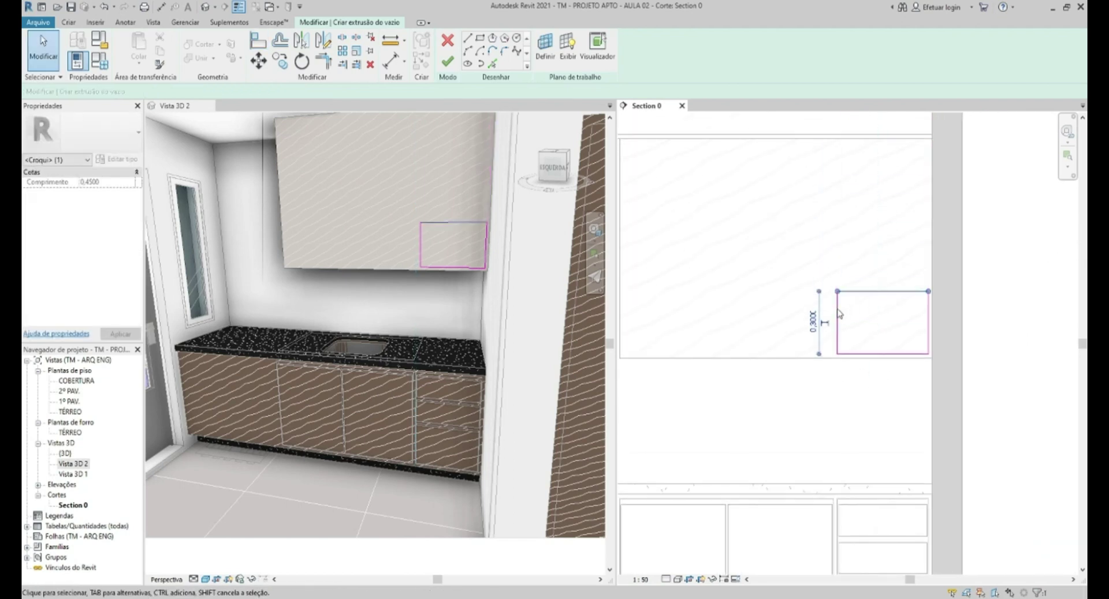
click(814, 321)
key(BackSpace)
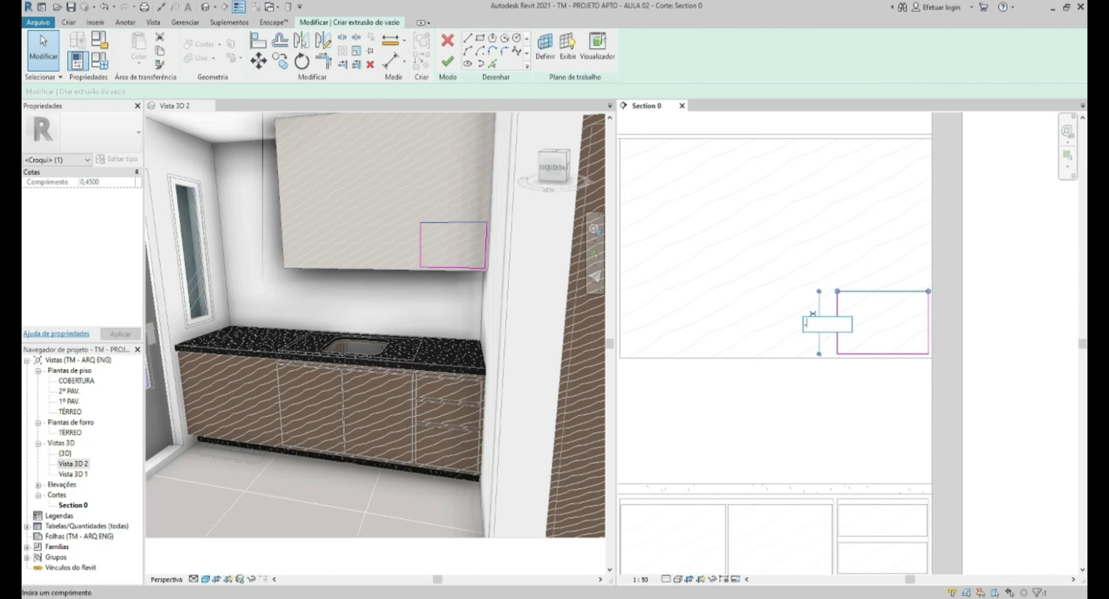
text(.3)
key(Return)
click(786, 235)
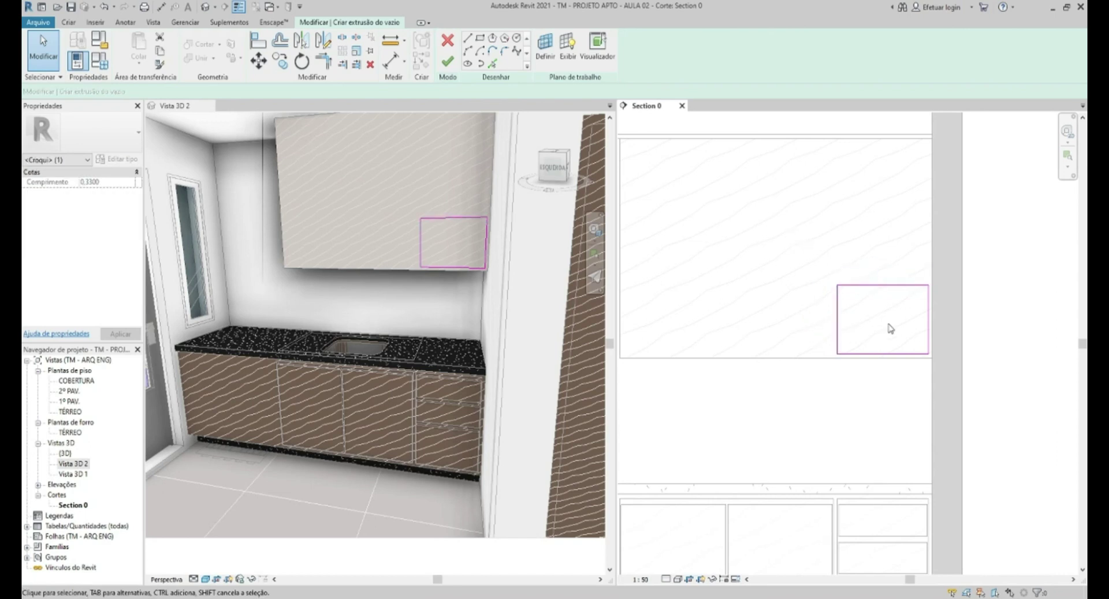
- Check the niche outline edges in the section view, undoing a trial narrowing of the right edge
middle_drag(903, 313, 887, 290)
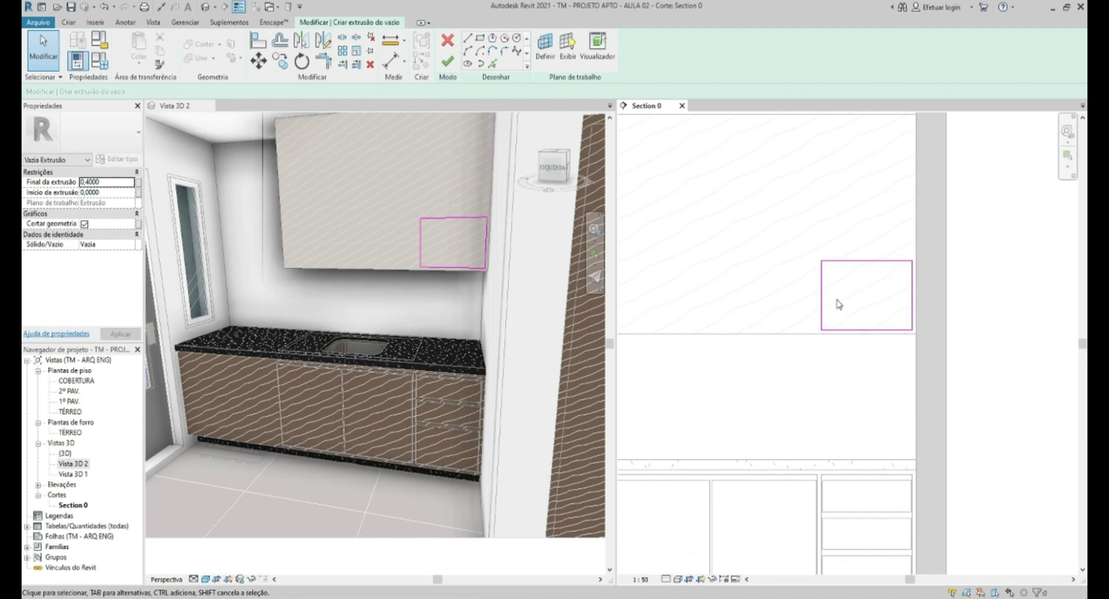
click(279, 236)
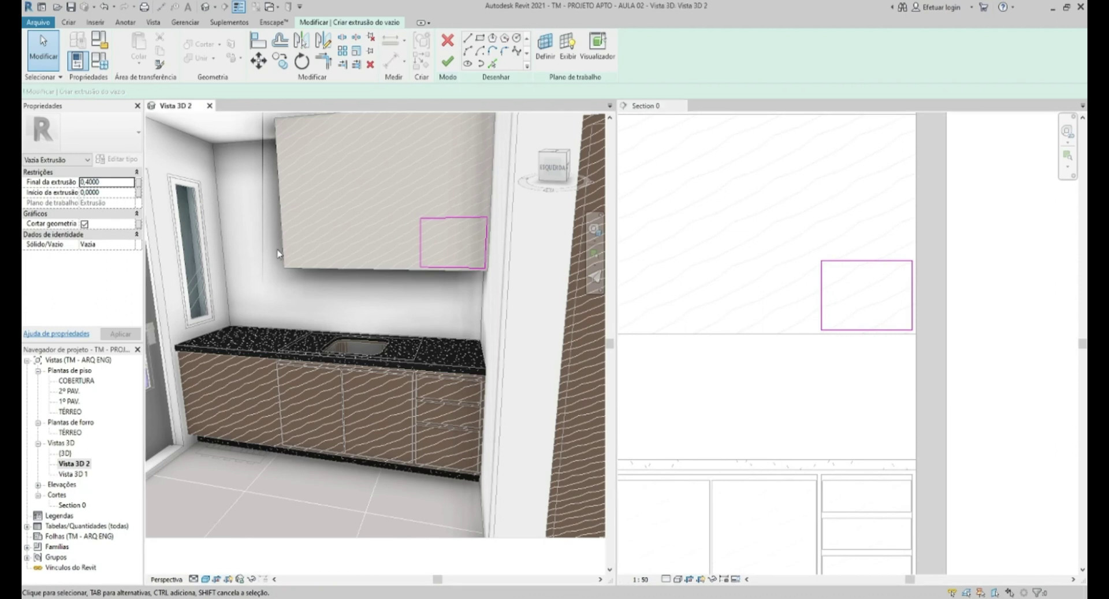
click(865, 314)
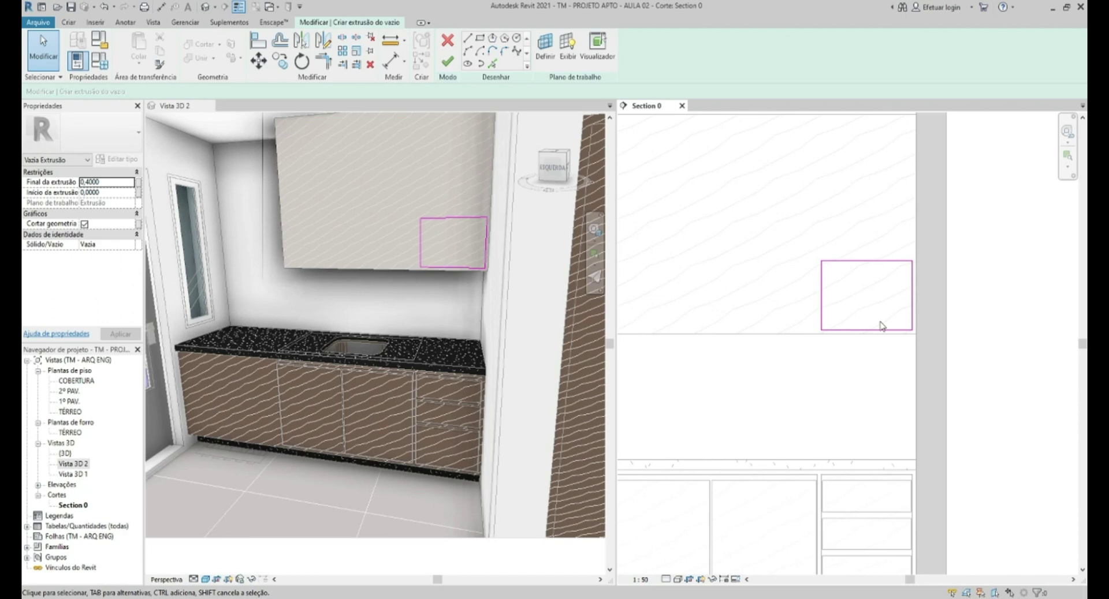
middle_drag(822, 288, 850, 291)
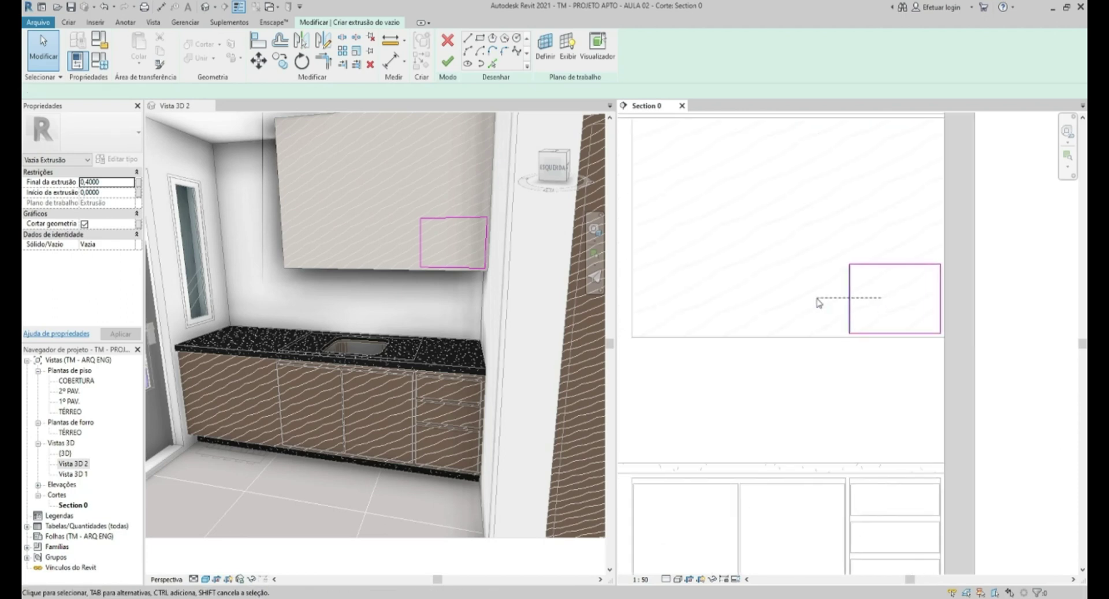
click(849, 300)
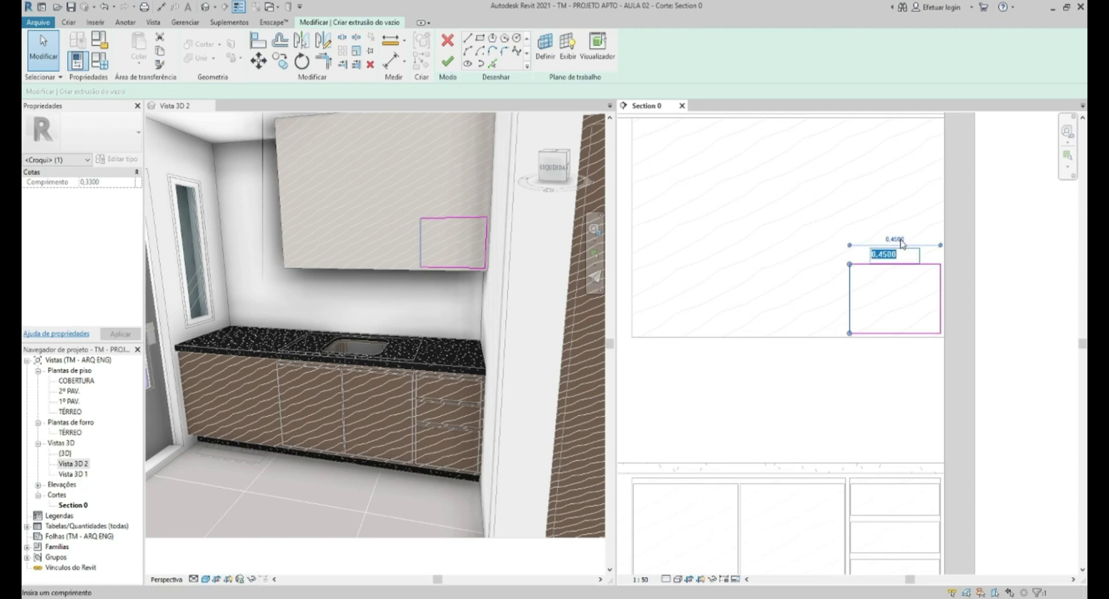
click(898, 300)
click(850, 300)
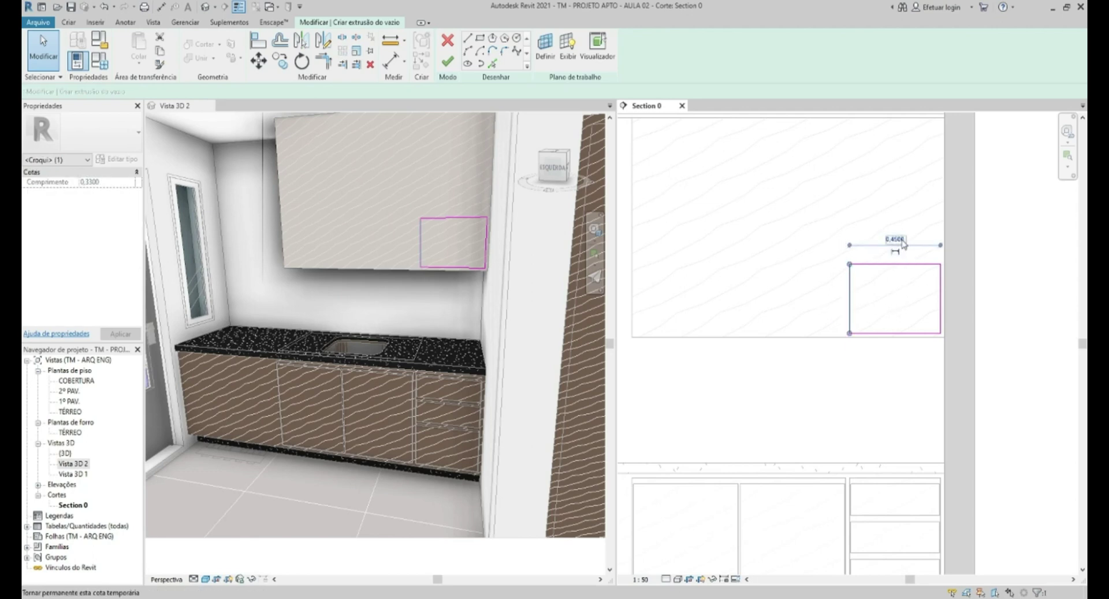
click(945, 289)
drag(940, 289, 922, 295)
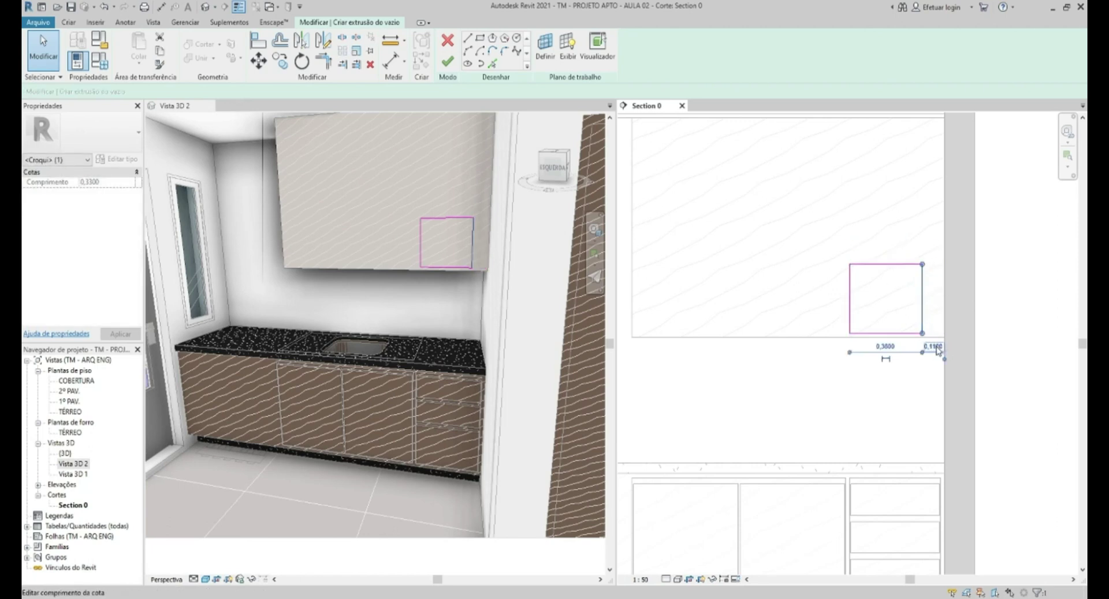
click(896, 283)
key(ctrl+z)
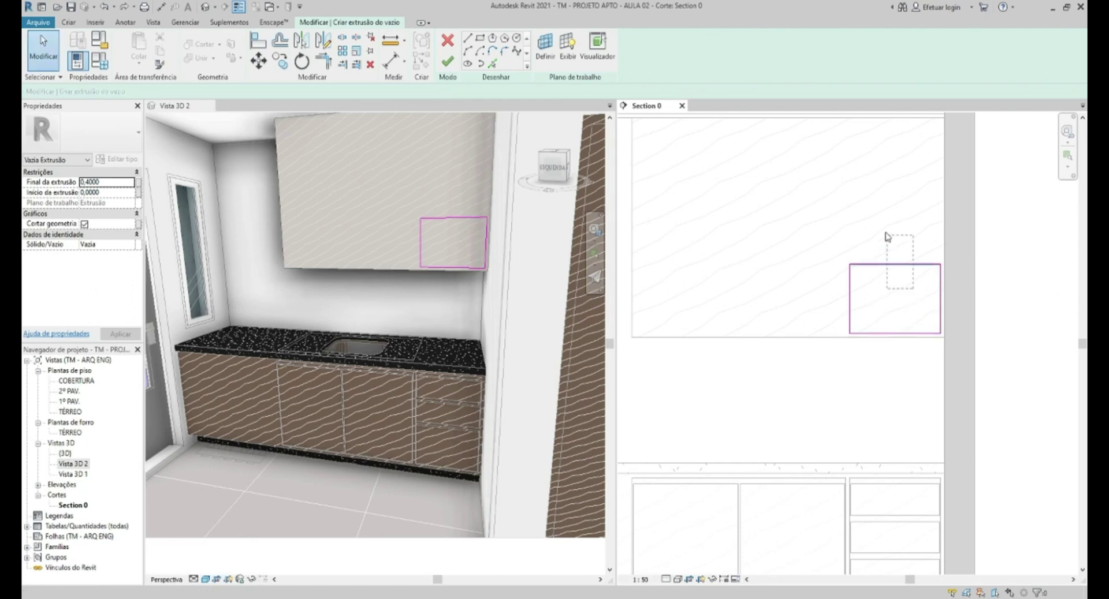
click(886, 265)
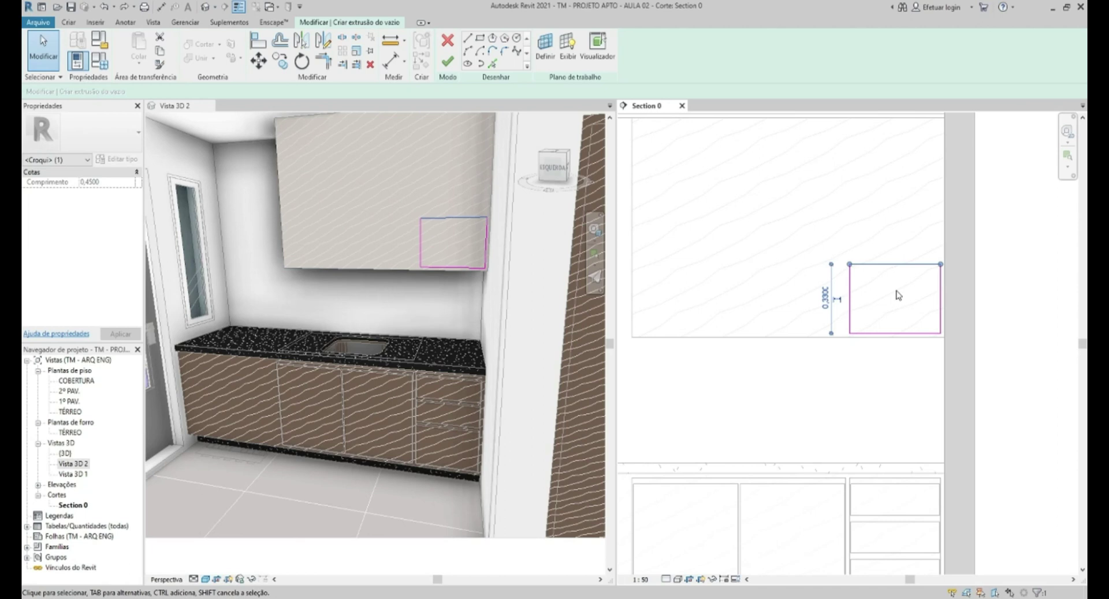
click(898, 295)
click(886, 265)
key(Escape)
- Set the void's extrusion end to 0.3940 and finish the void to cut the niche
click(108, 183)
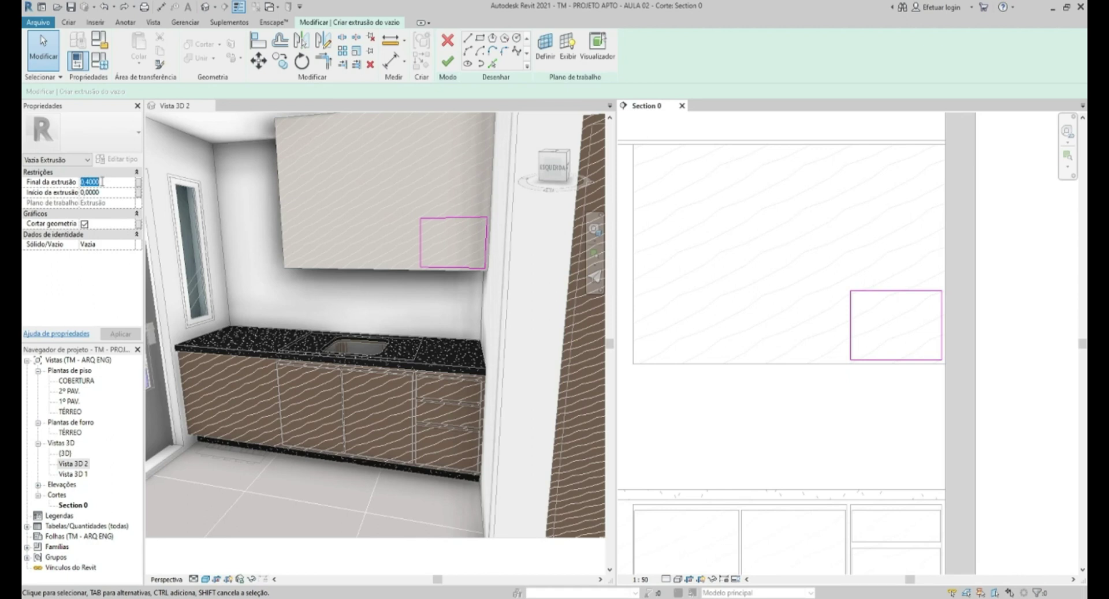
text(.394)
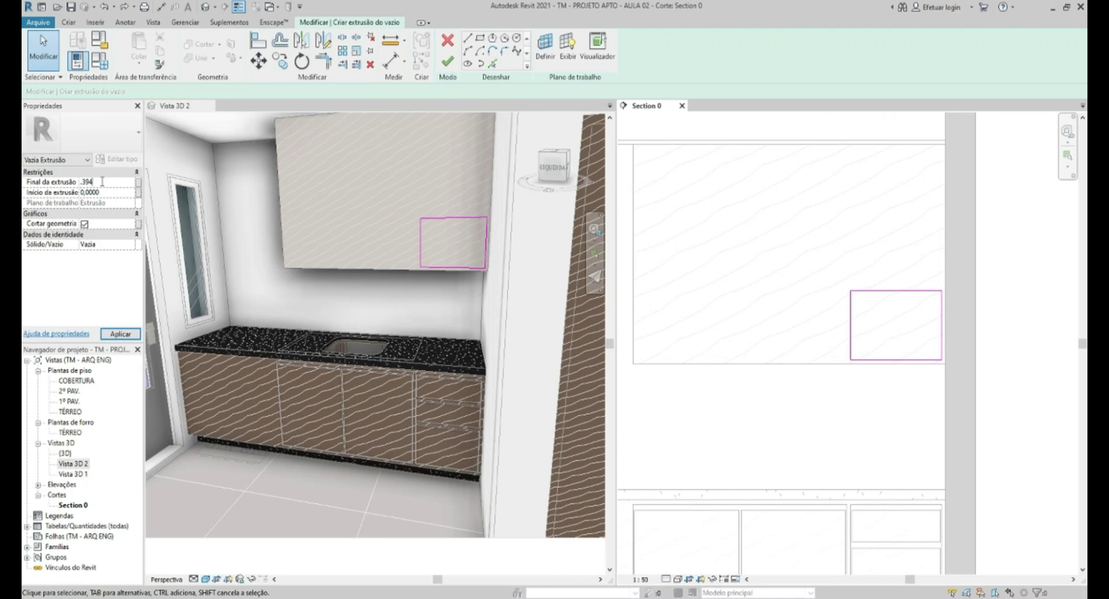
key(Return)
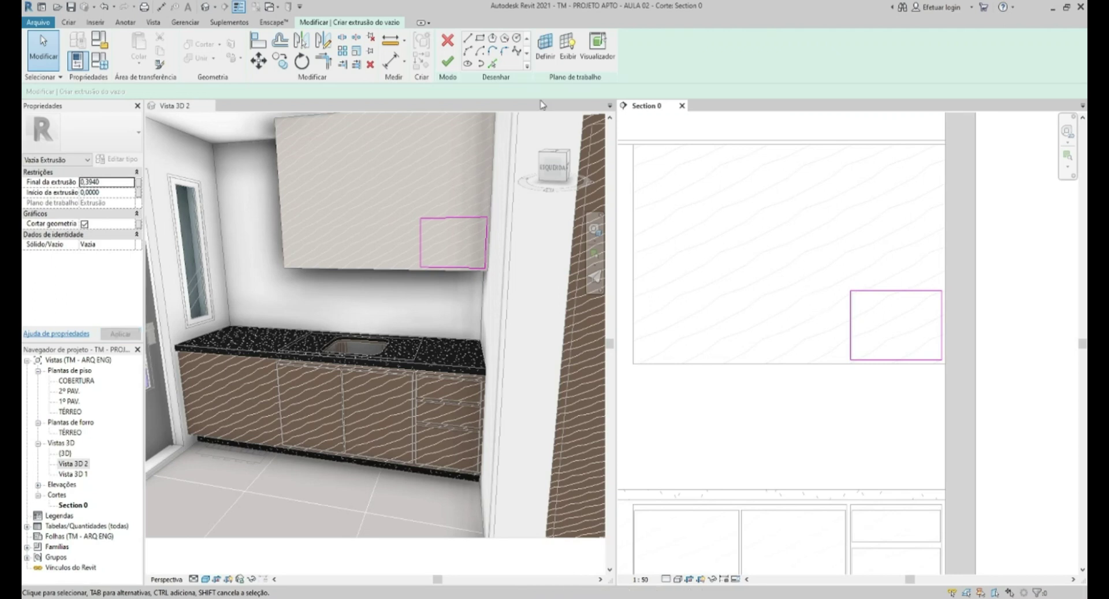
click(447, 62)
- Select the niche-cutting void extrusion and pan to show the whole cabinet
click(790, 273)
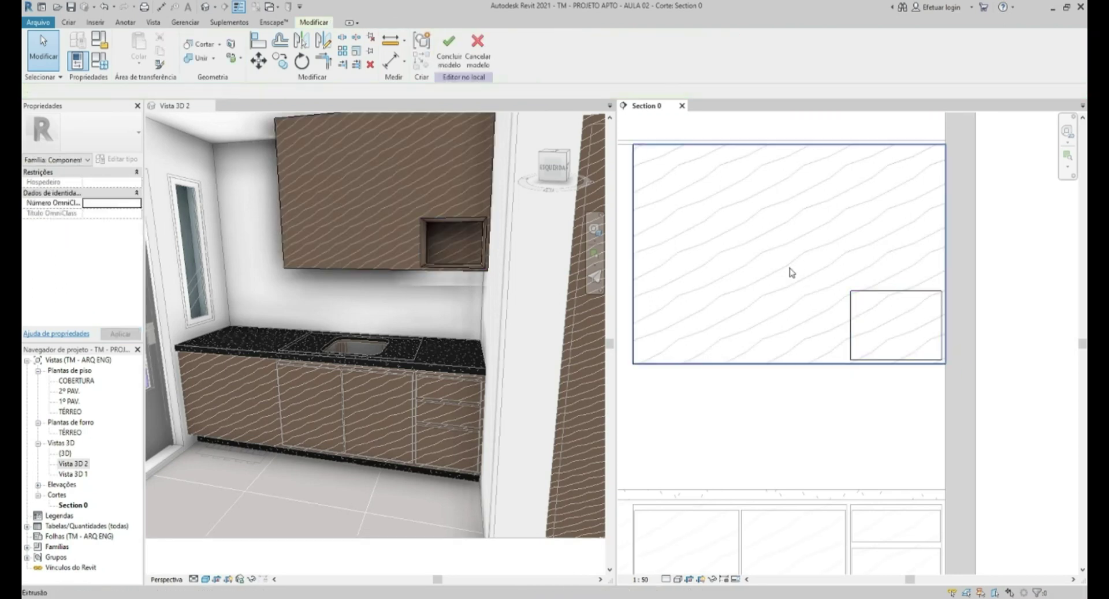
click(413, 250)
scroll(413, 251, up, 2)
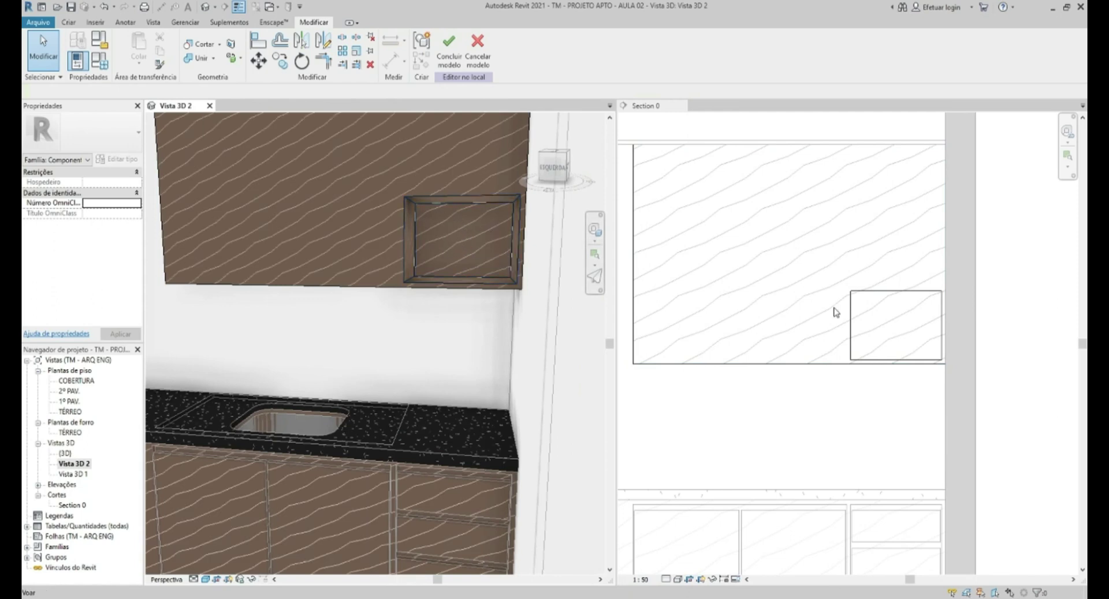
scroll(836, 312, down, 1)
click(858, 317)
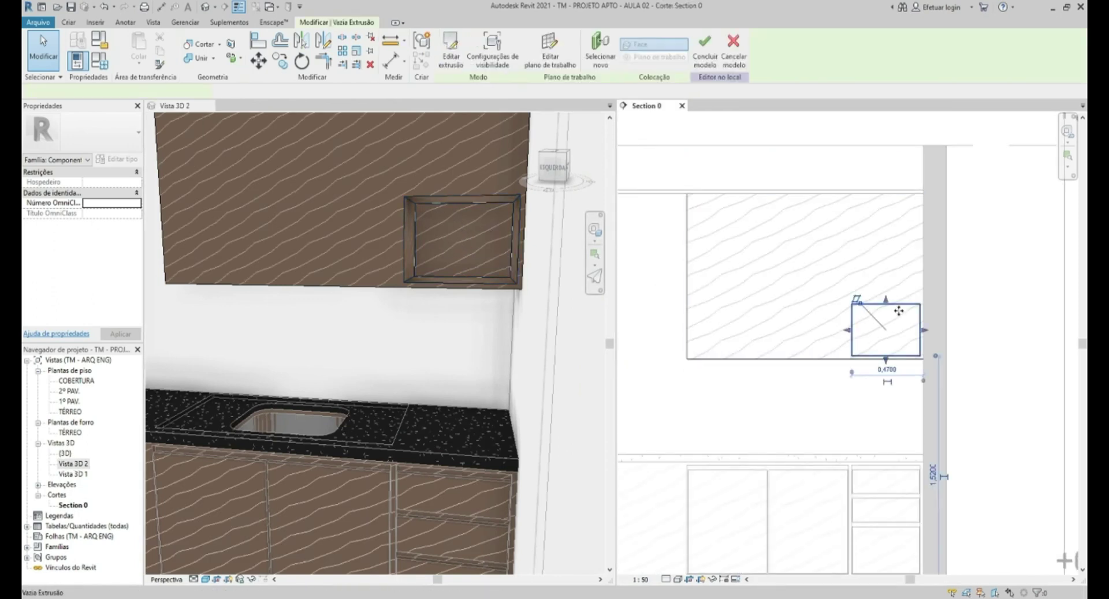
scroll(866, 313, up, 2)
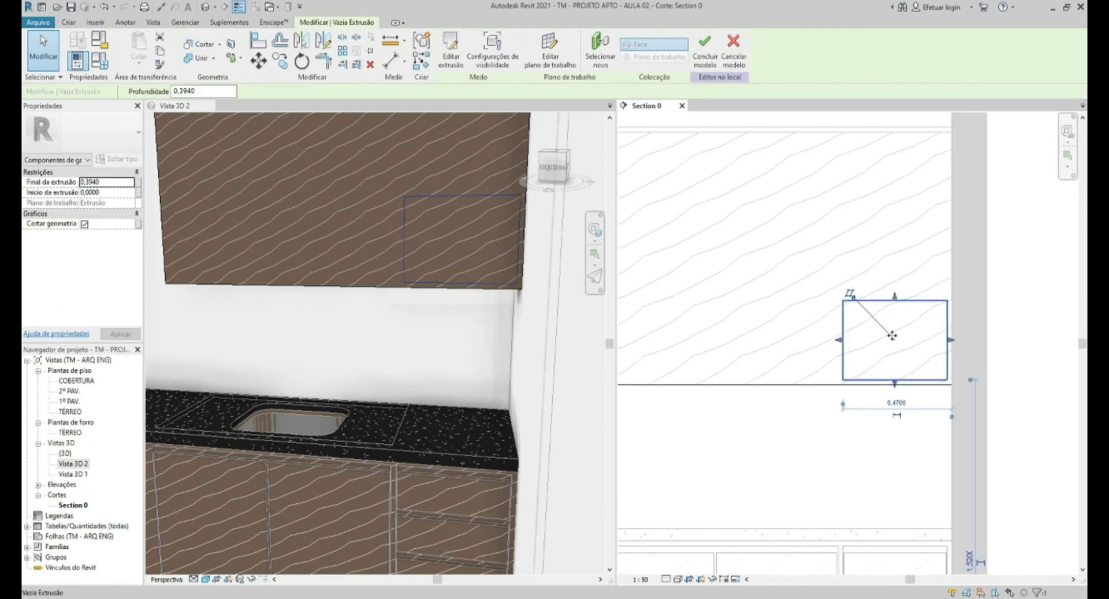
middle_drag(891, 336, 936, 357)
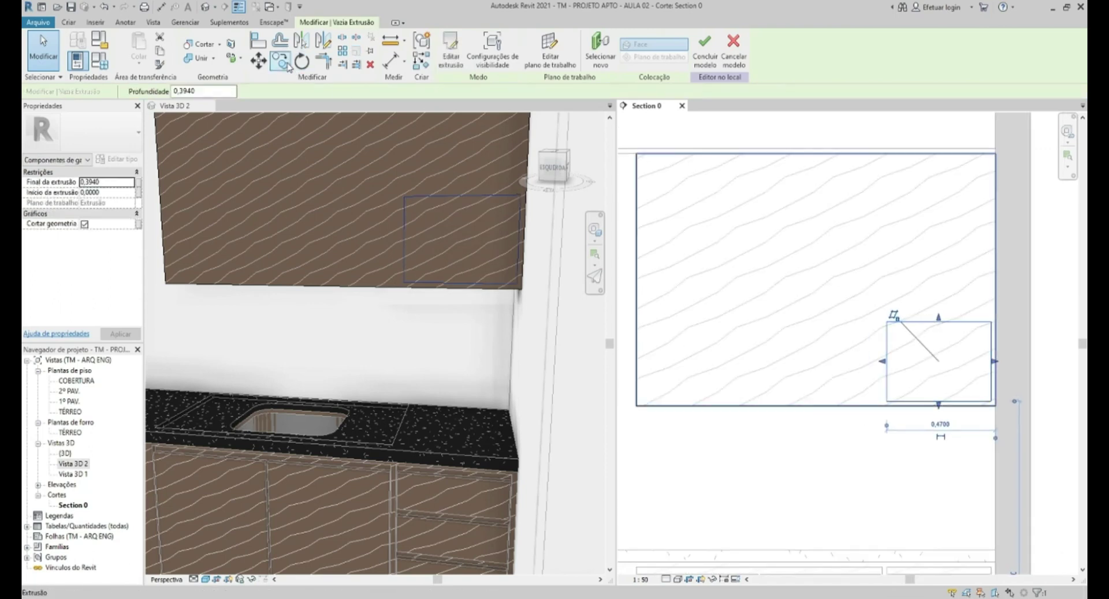
- Copy the void to the left and stretch the copy's left side further left
click(285, 64)
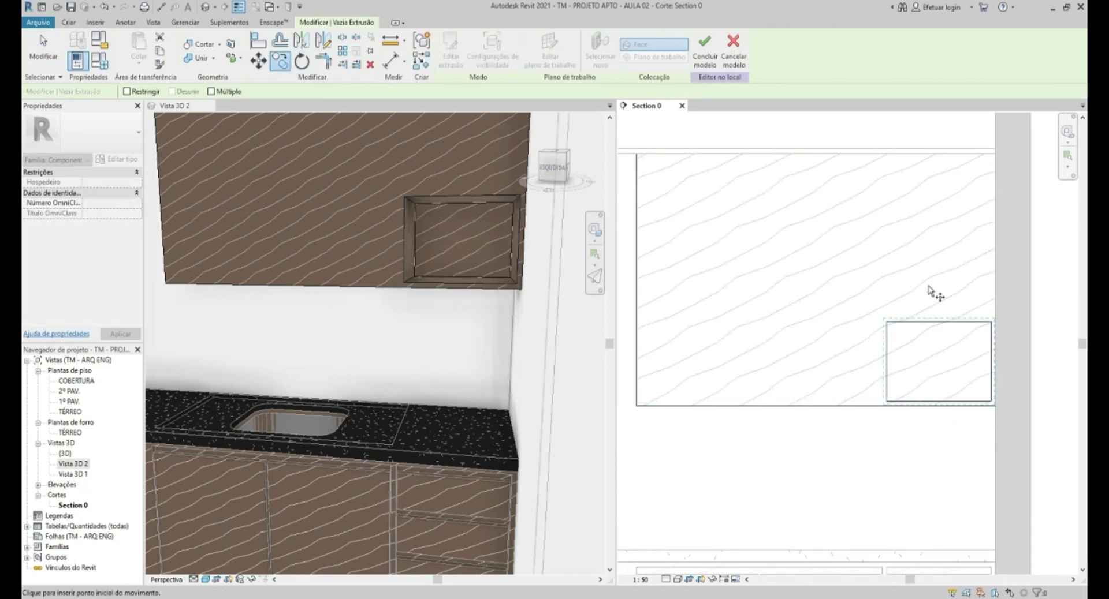
click(999, 341)
click(886, 334)
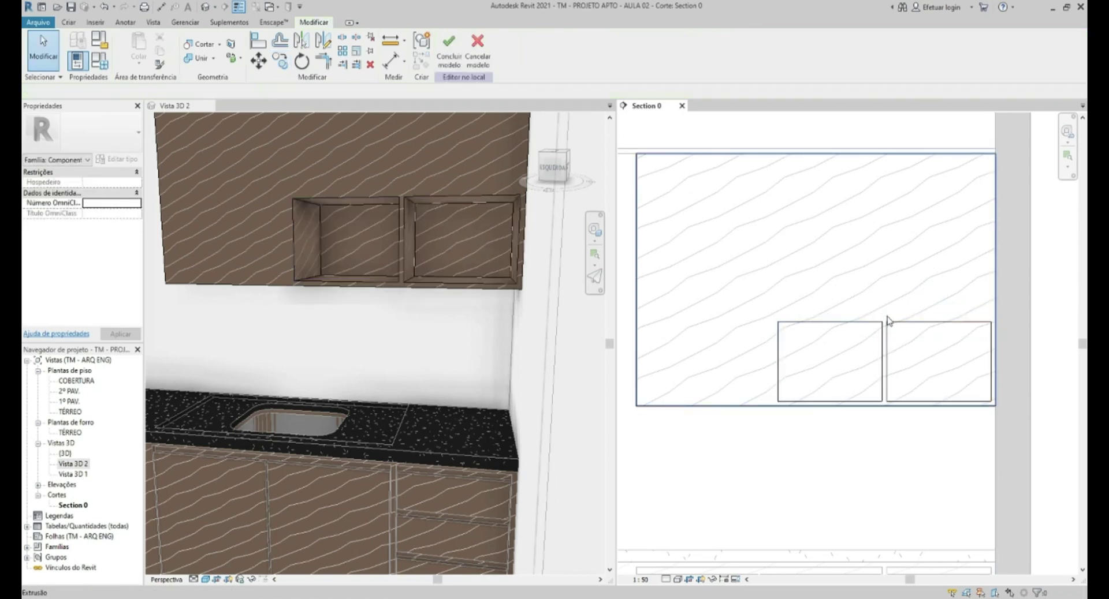
scroll(889, 321, down, 2)
click(802, 348)
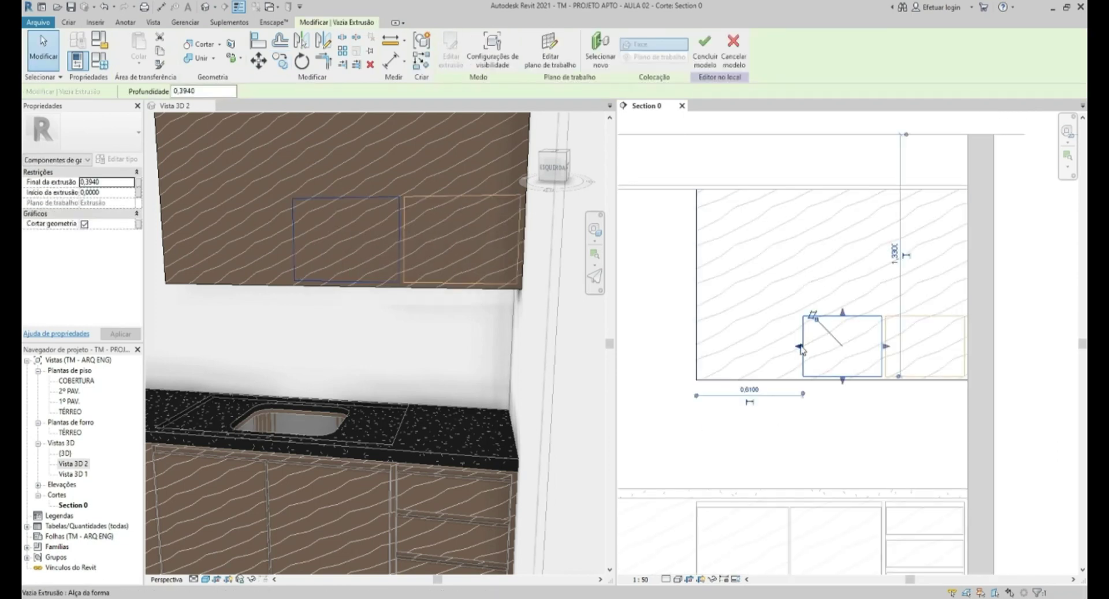
drag(800, 348, 700, 348)
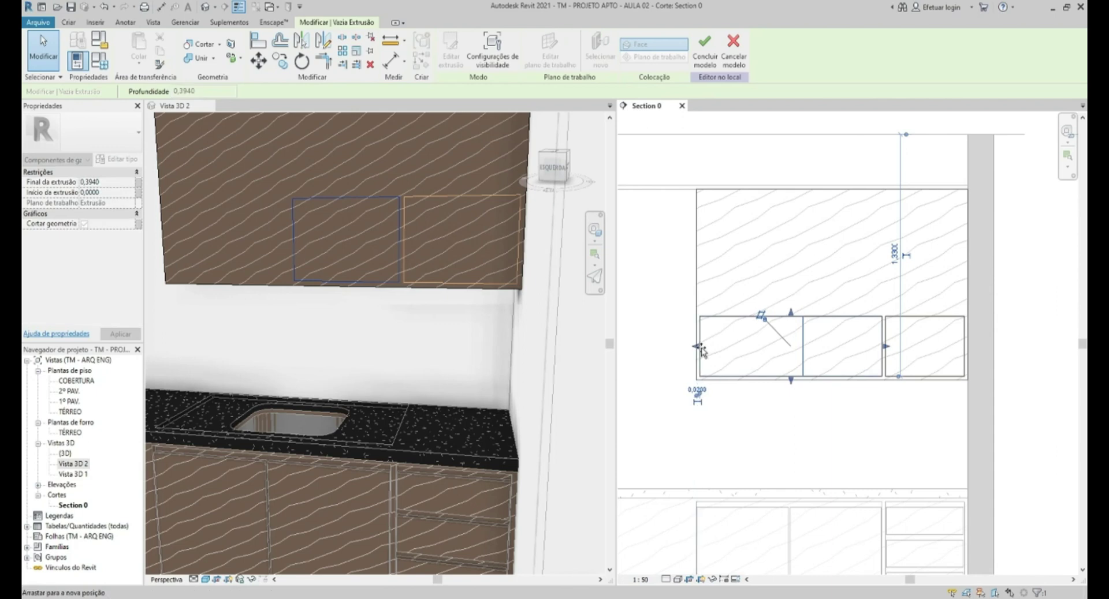
- Open the copied void's sketch and check the 0,0200 margin from its left line to the cabinet side
double_click(738, 327)
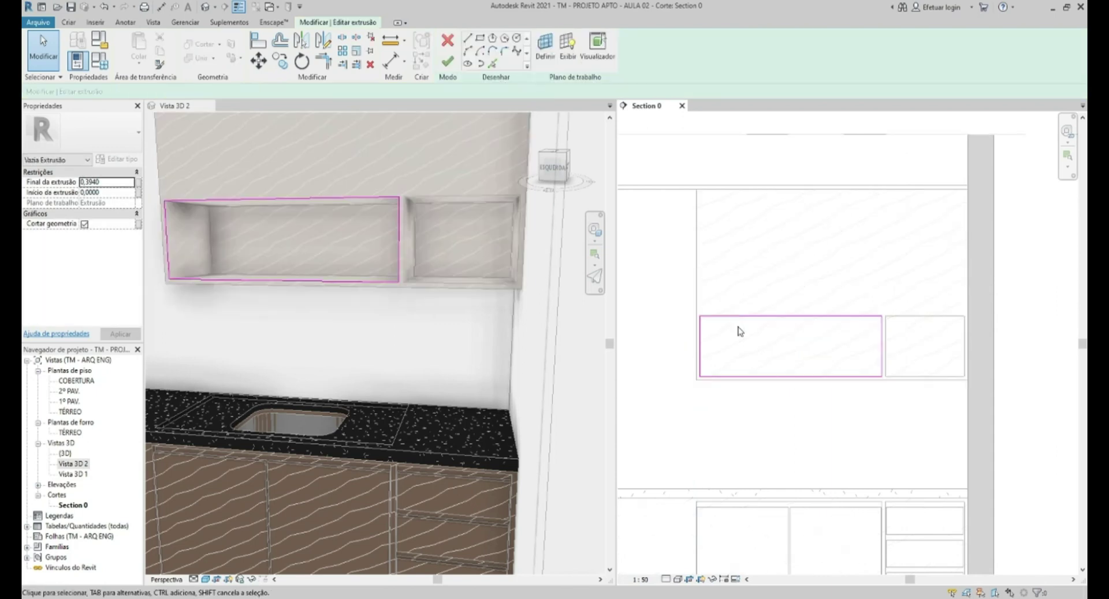
click(700, 326)
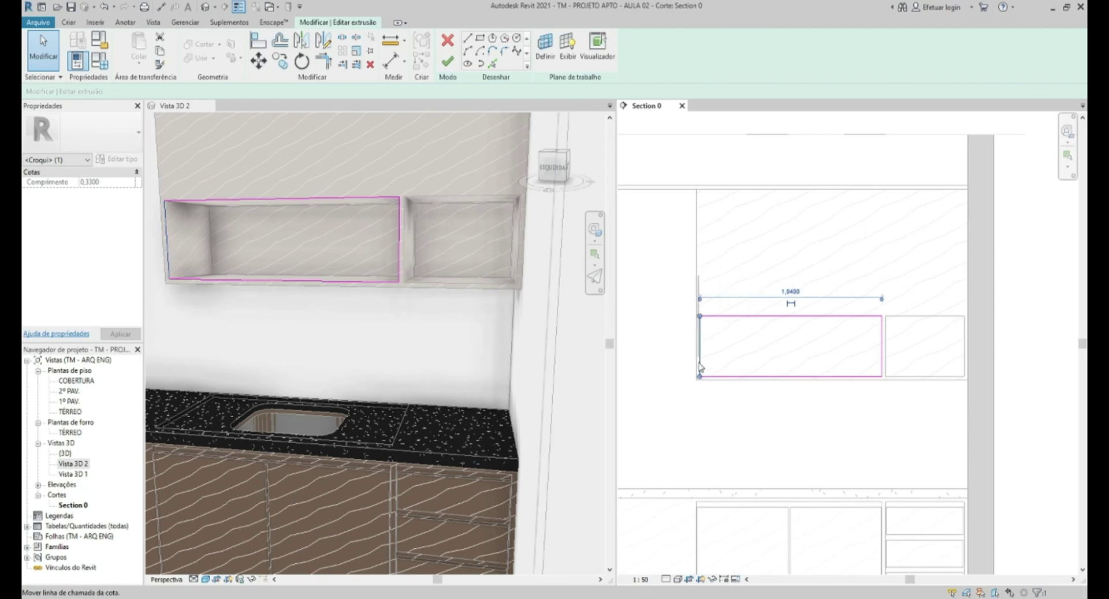
scroll(700, 367, up, 2)
click(832, 312)
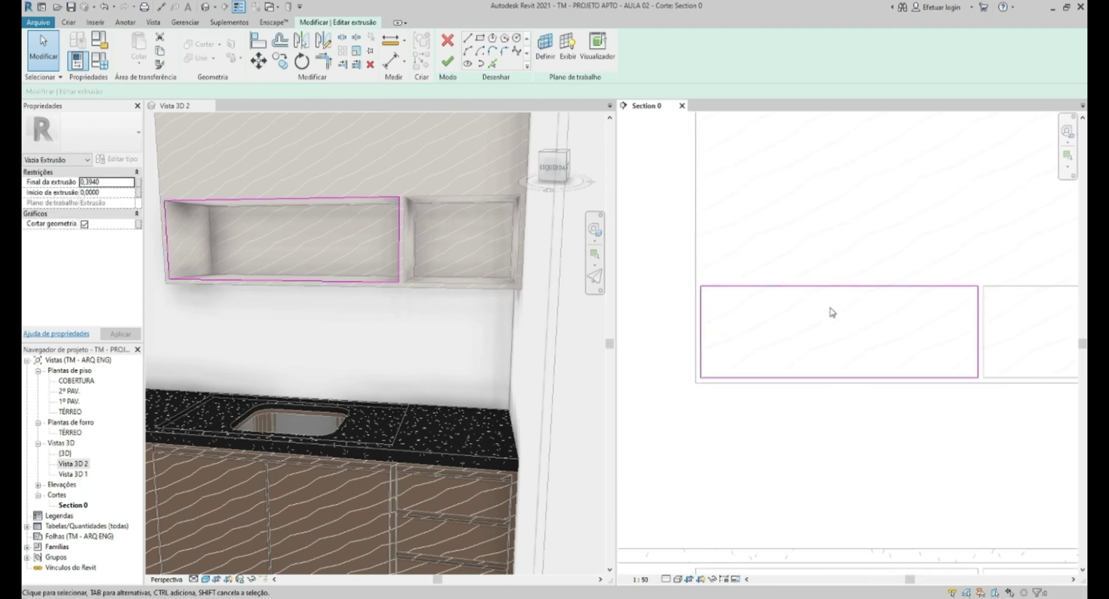
click(699, 331)
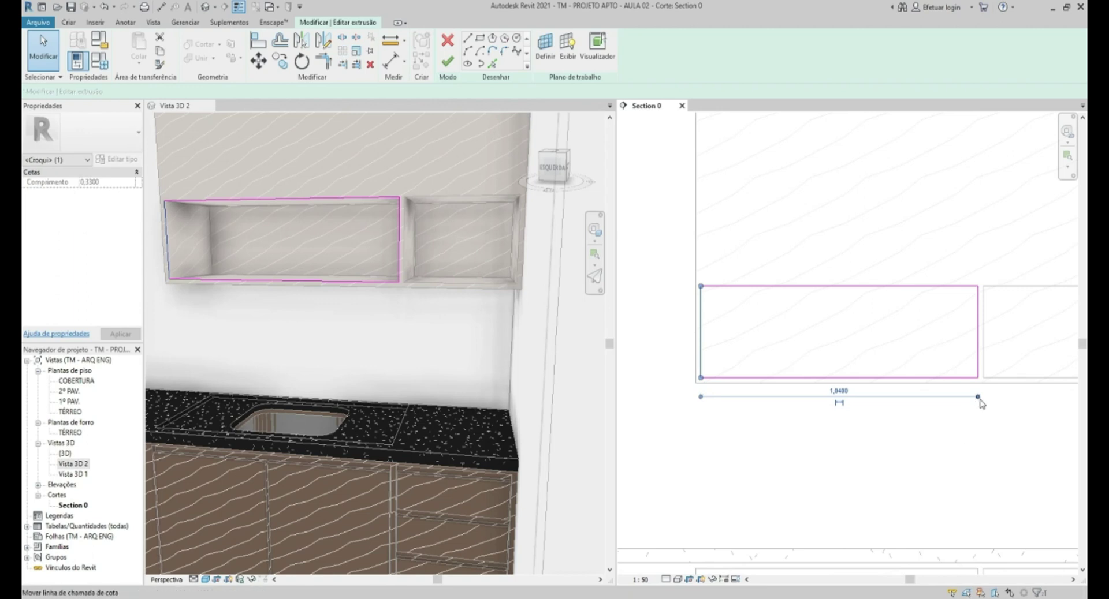
drag(733, 283, 696, 260)
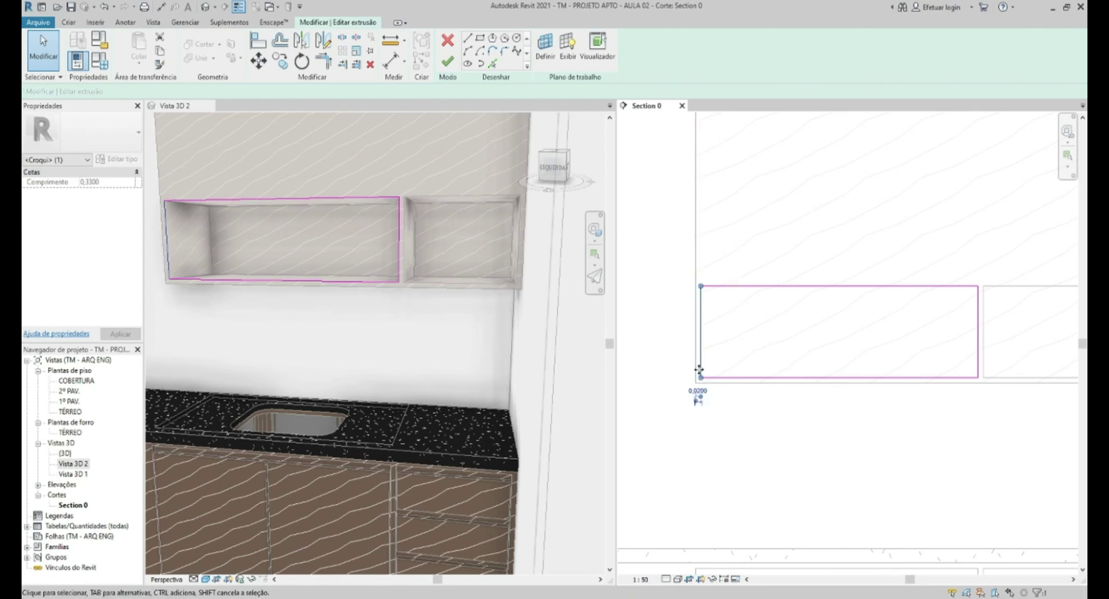
scroll(701, 394, up, 2)
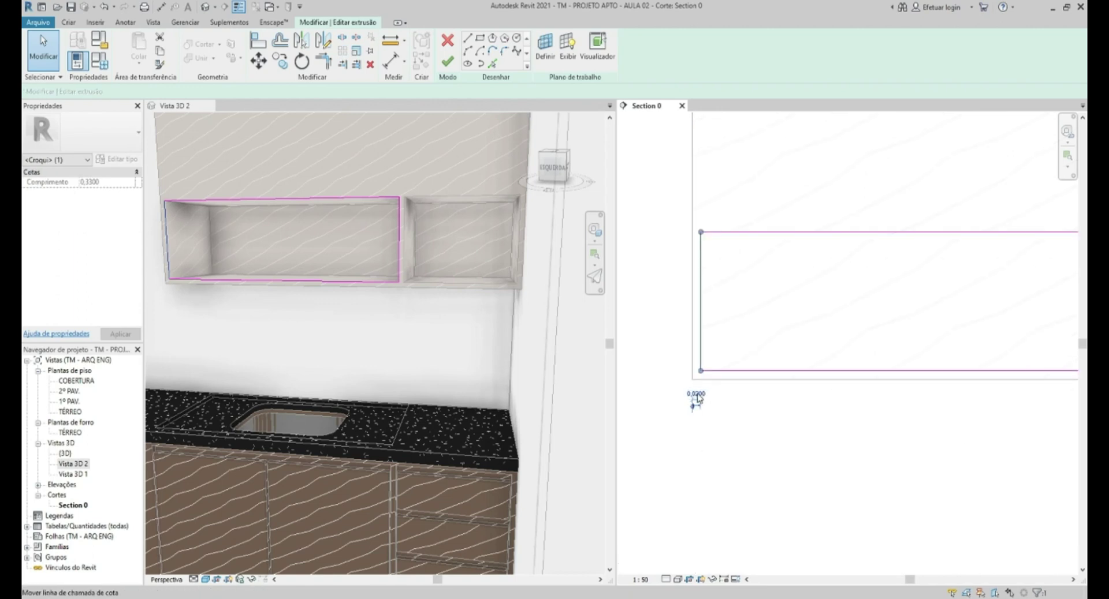
click(697, 394)
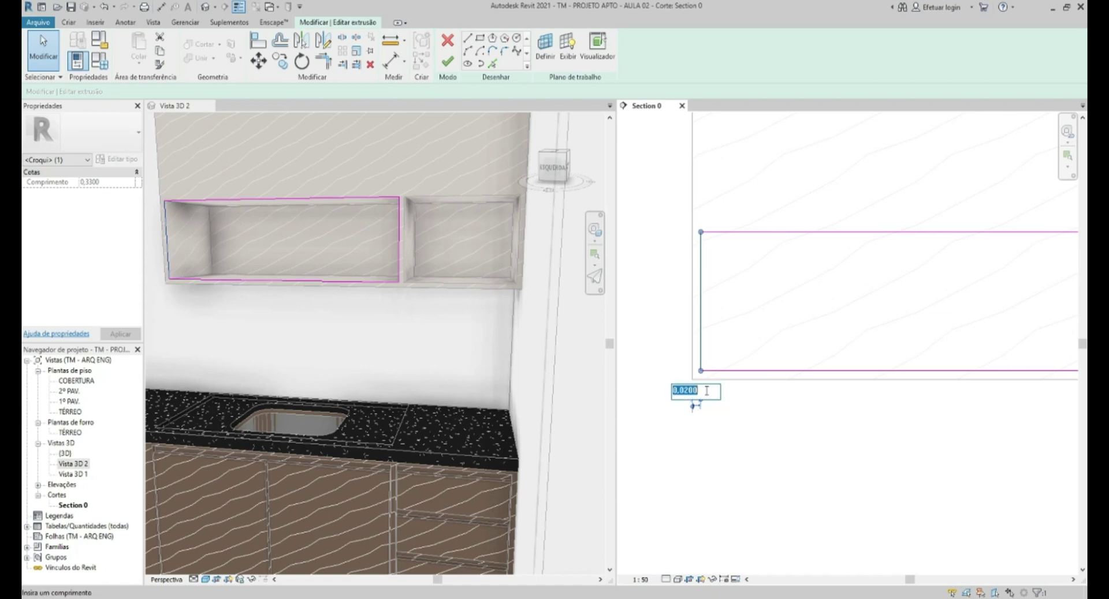
key(Escape)
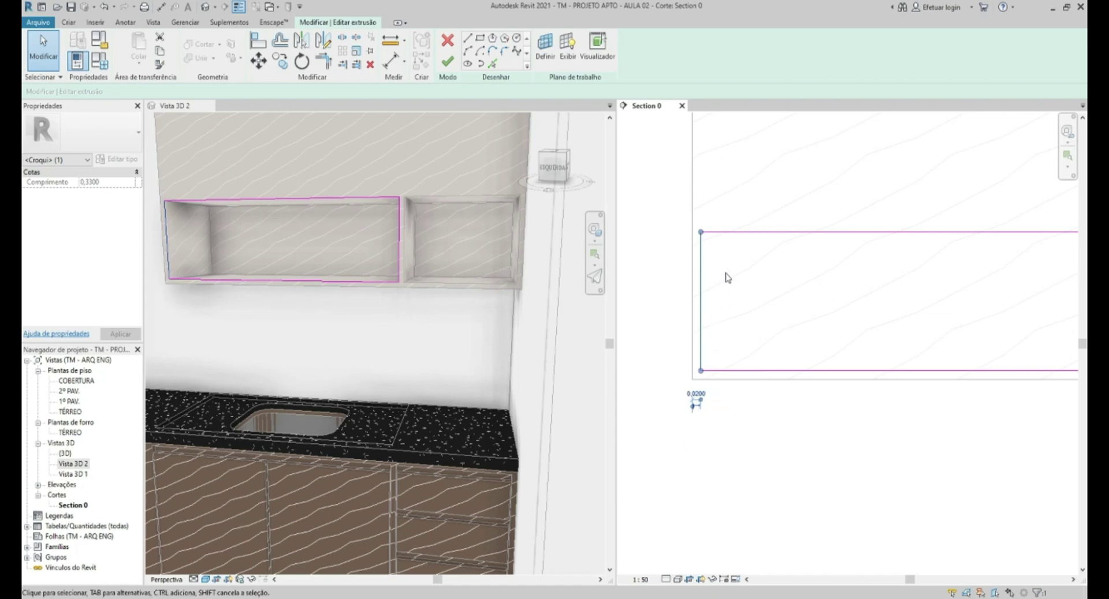
- Drag the sketch's left edge back and forth, then set it to a new position further inward
click(730, 265)
scroll(726, 280, down, 2)
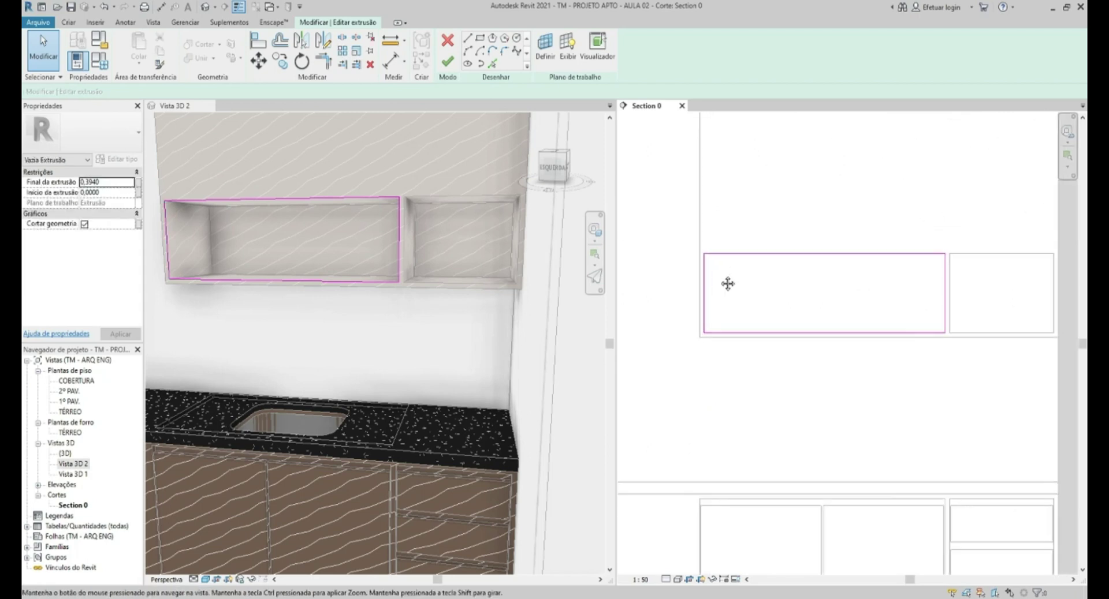
mouse_move(703, 285)
mouse_down()
mouse_move(732, 295)
mouse_move(720, 297)
mouse_up()
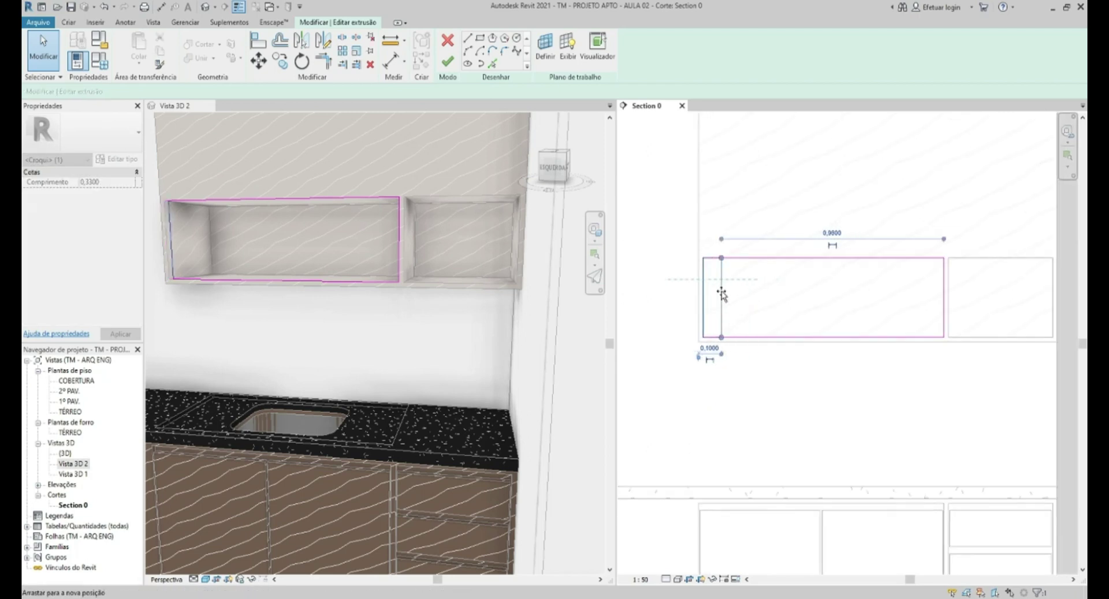
click(736, 336)
click(728, 306)
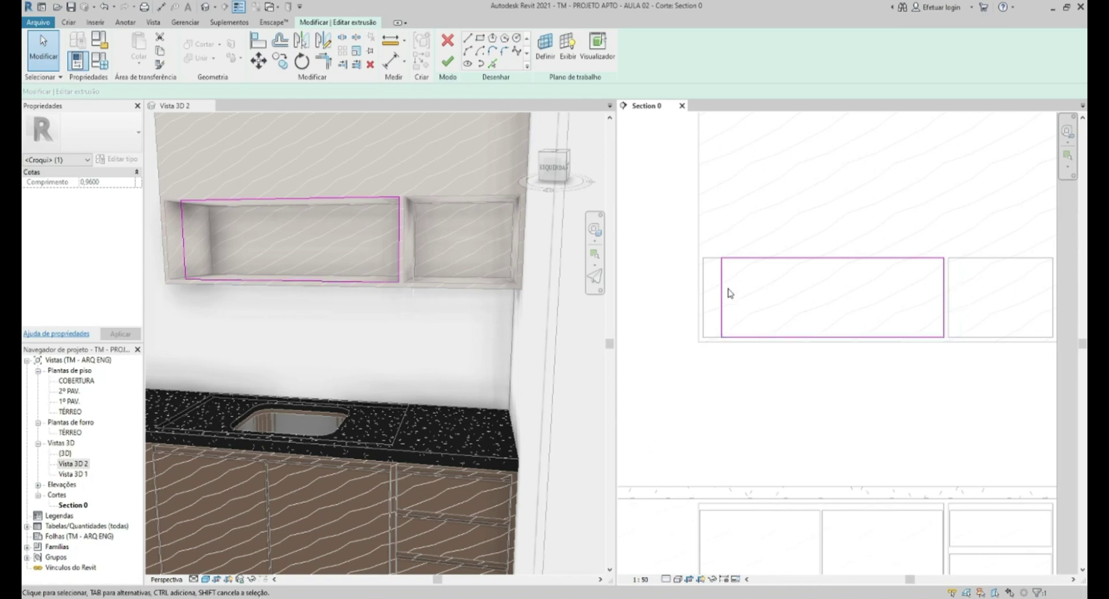
click(721, 289)
drag(720, 287, 702, 281)
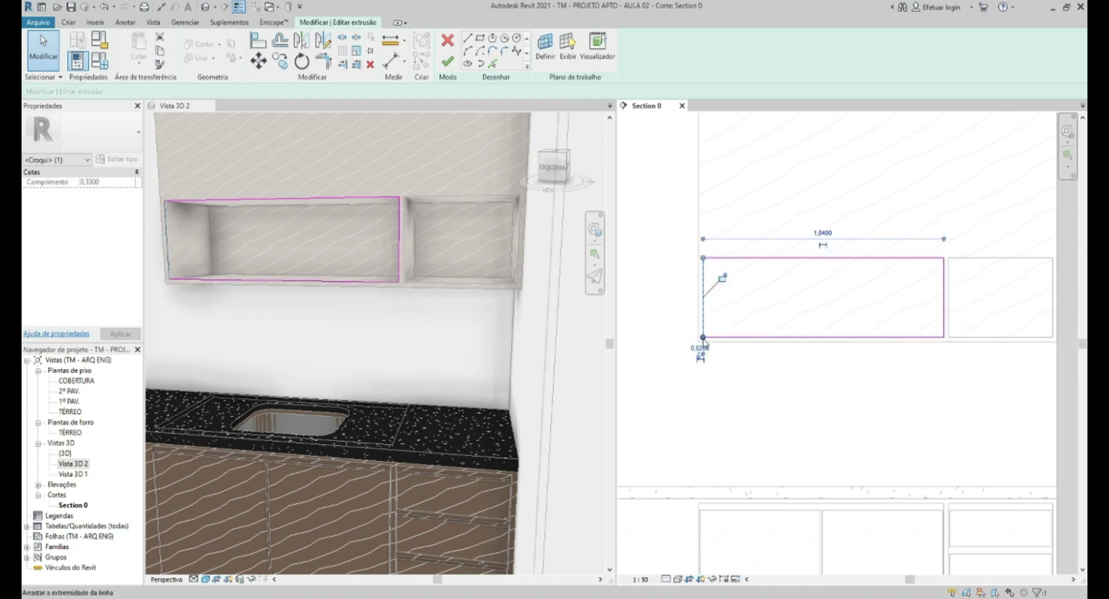
scroll(703, 340, up, 4)
scroll(704, 340, up, 1)
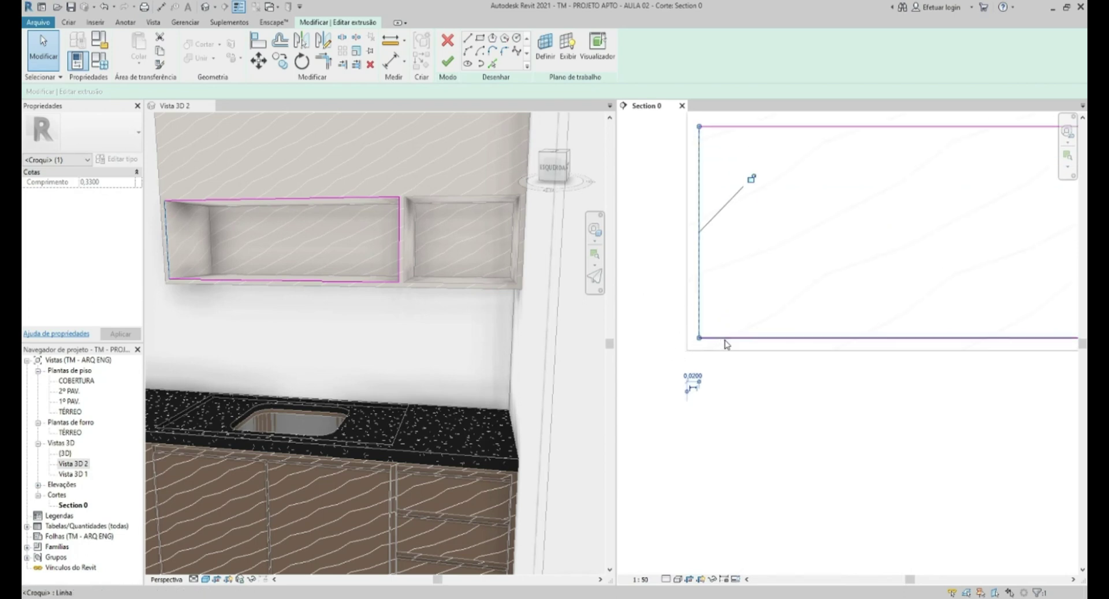
click(712, 299)
scroll(713, 295, down, 2)
middle_drag(702, 247, 668, 306)
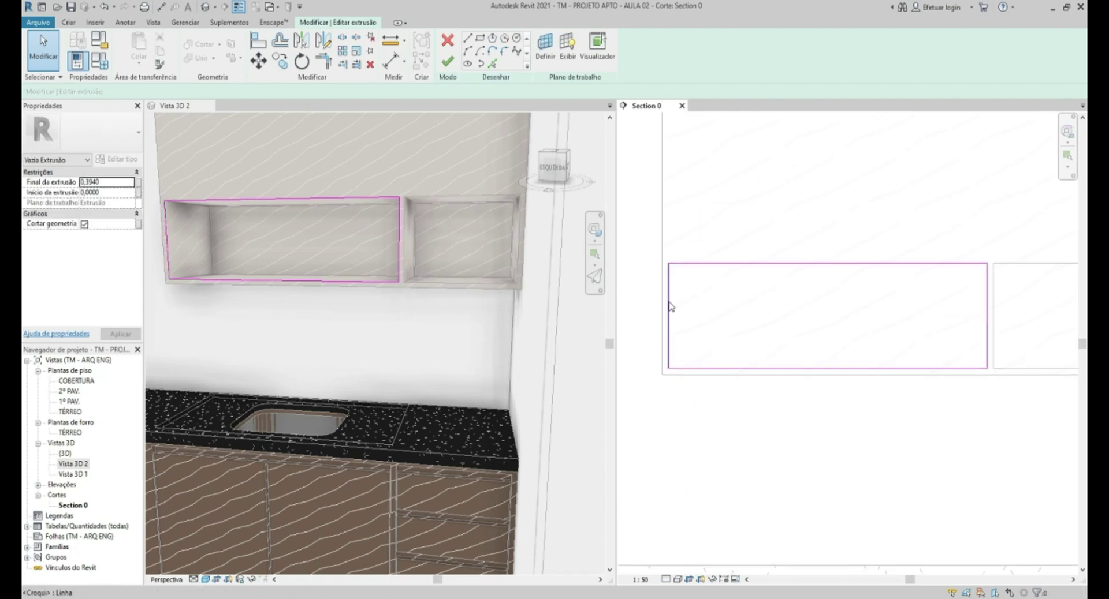
drag(668, 307, 718, 306)
- Drag the left void's left sketch edge to 0,0200 from the cabinet end and finish the extrusion
click(447, 62)
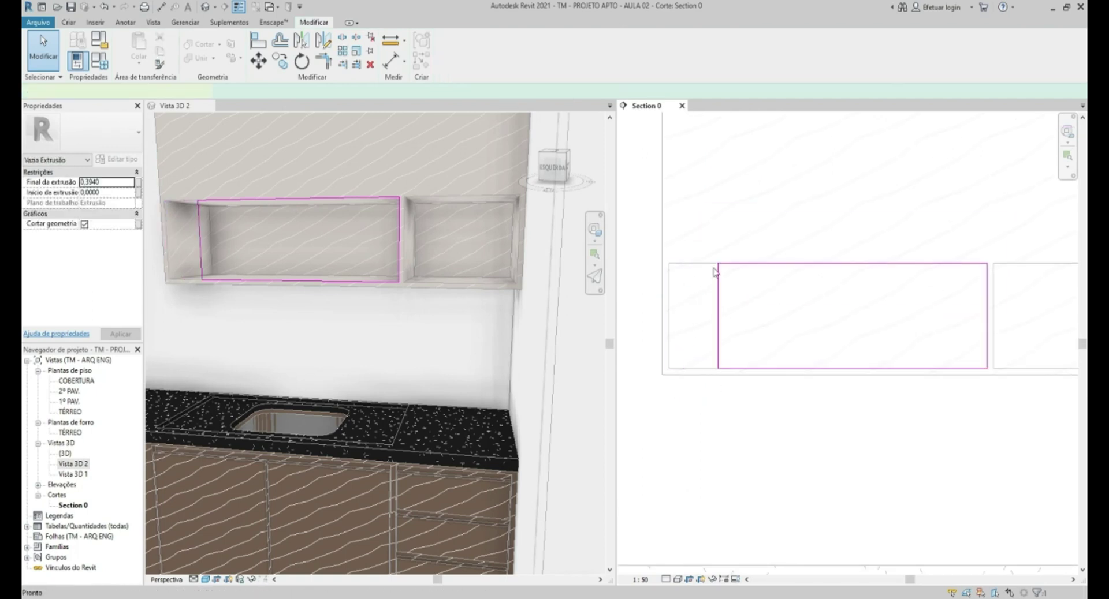
double_click(757, 302)
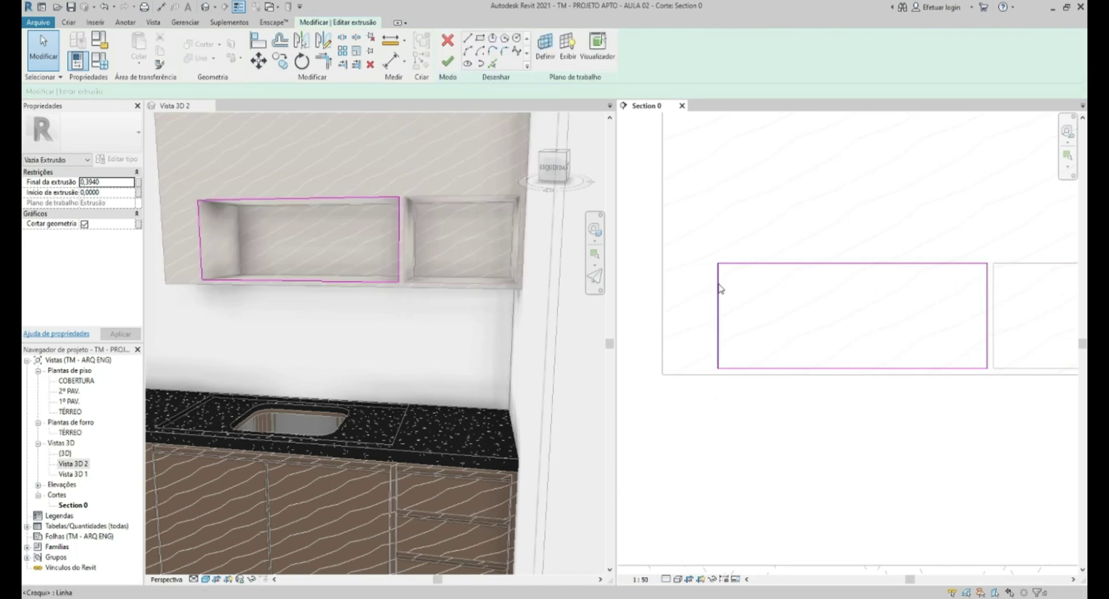
drag(719, 288, 671, 287)
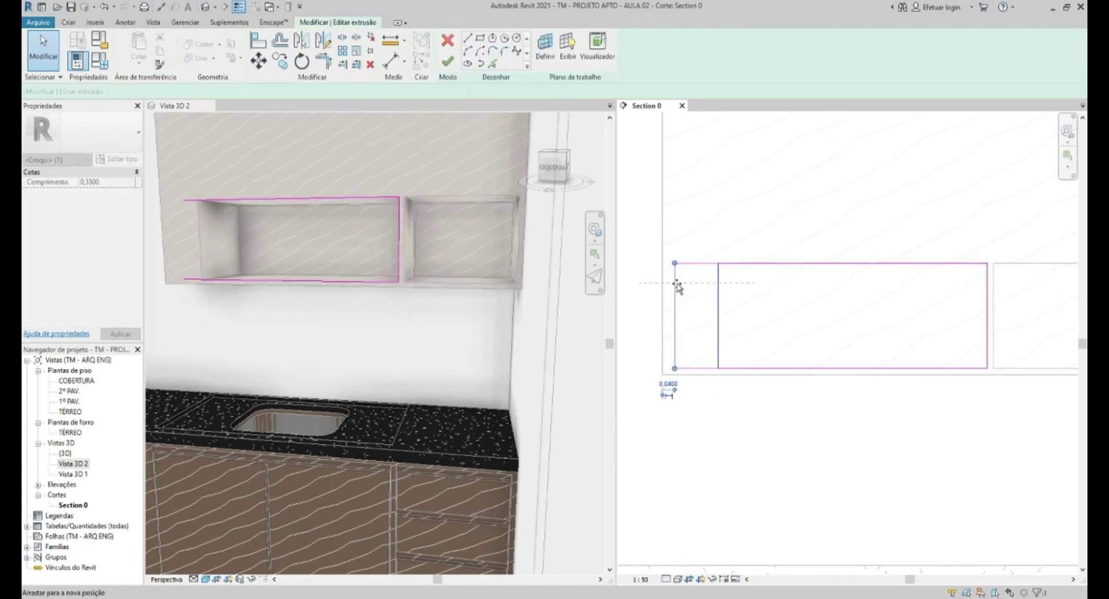
drag(672, 285, 670, 286)
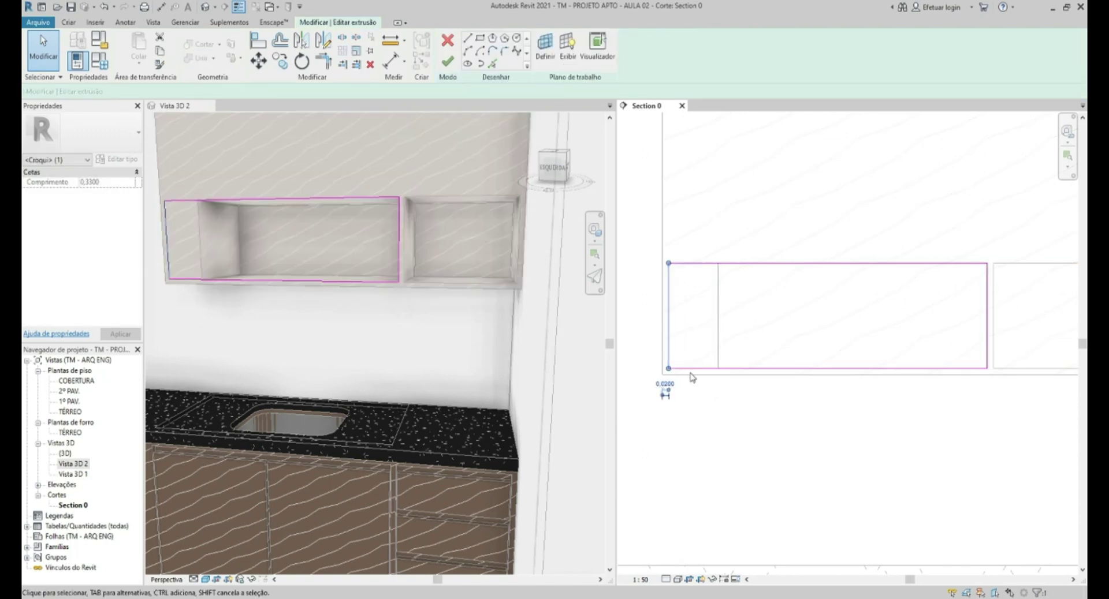
click(691, 373)
click(690, 302)
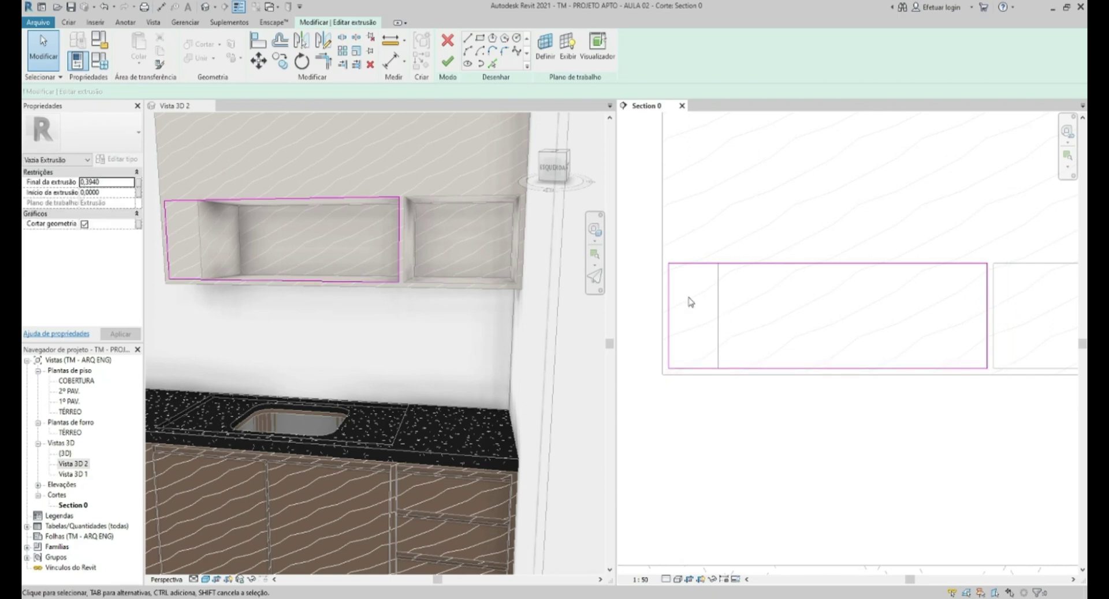
scroll(690, 295, down, 2)
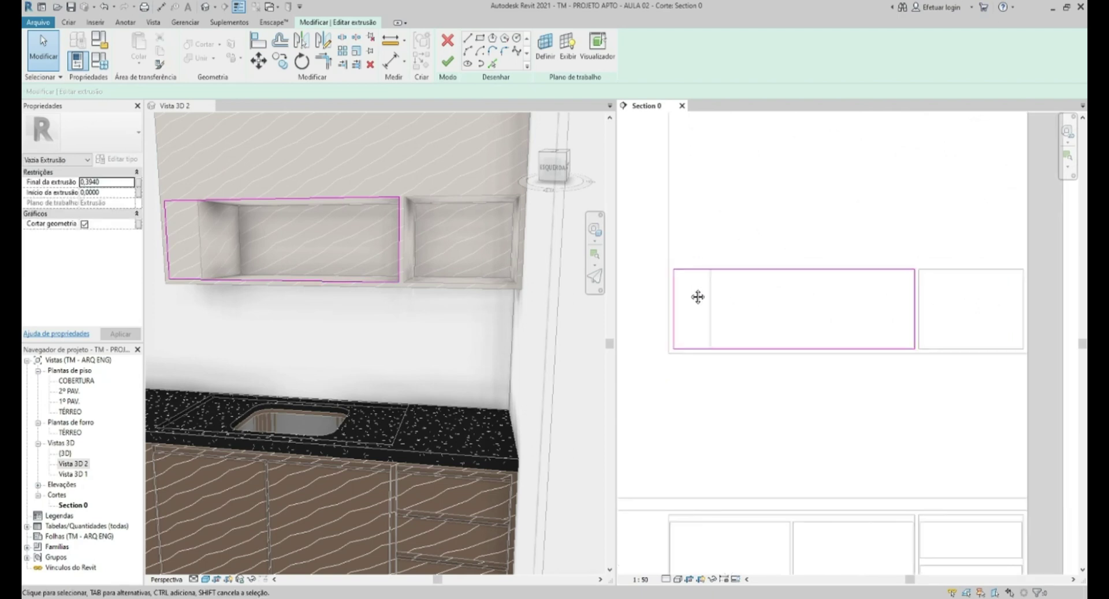
click(443, 65)
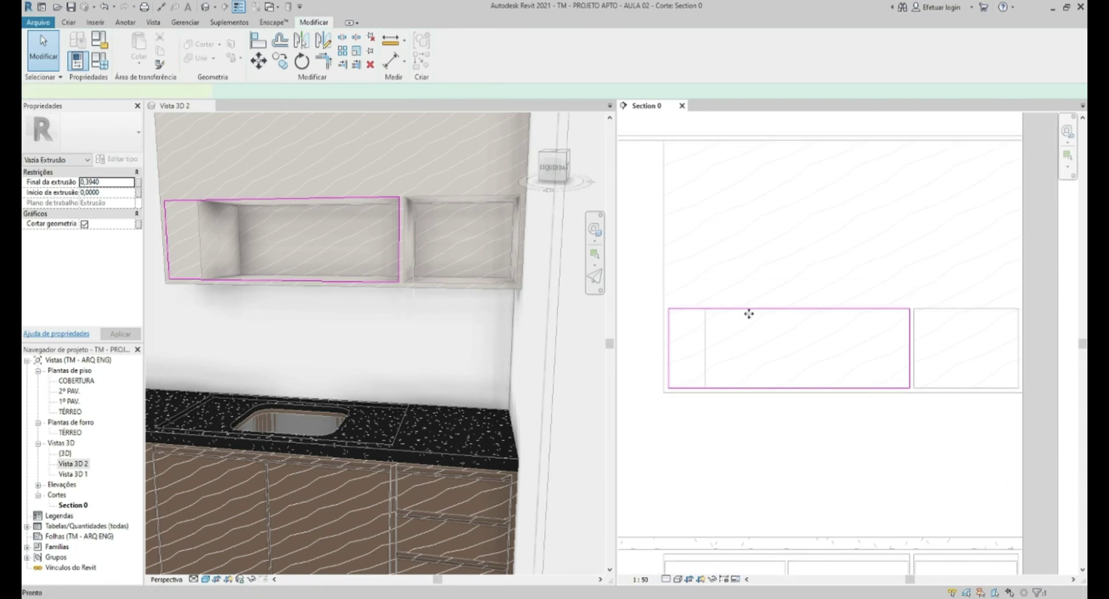
click(705, 295)
scroll(390, 262, down, 2)
click(390, 262)
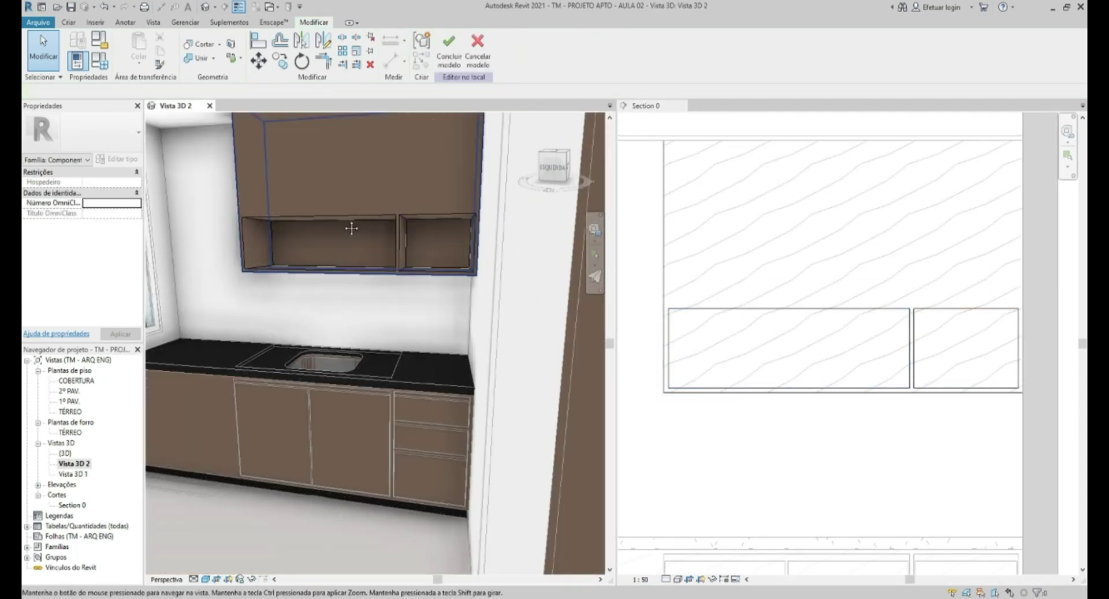
scroll(352, 289, up, 2)
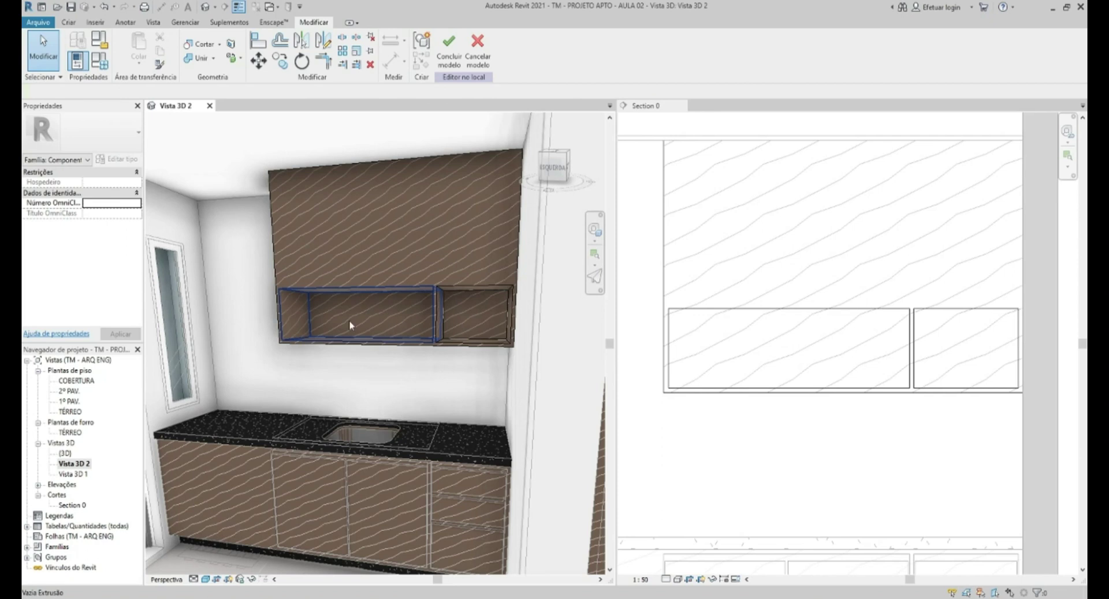
scroll(359, 325, up, 2)
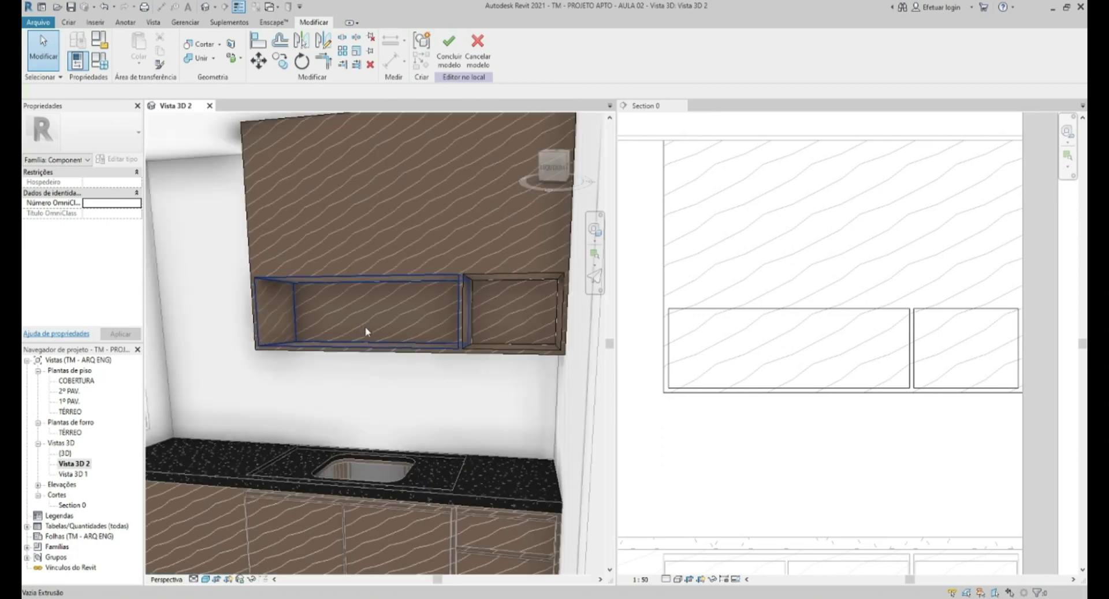
scroll(365, 331, up, 1)
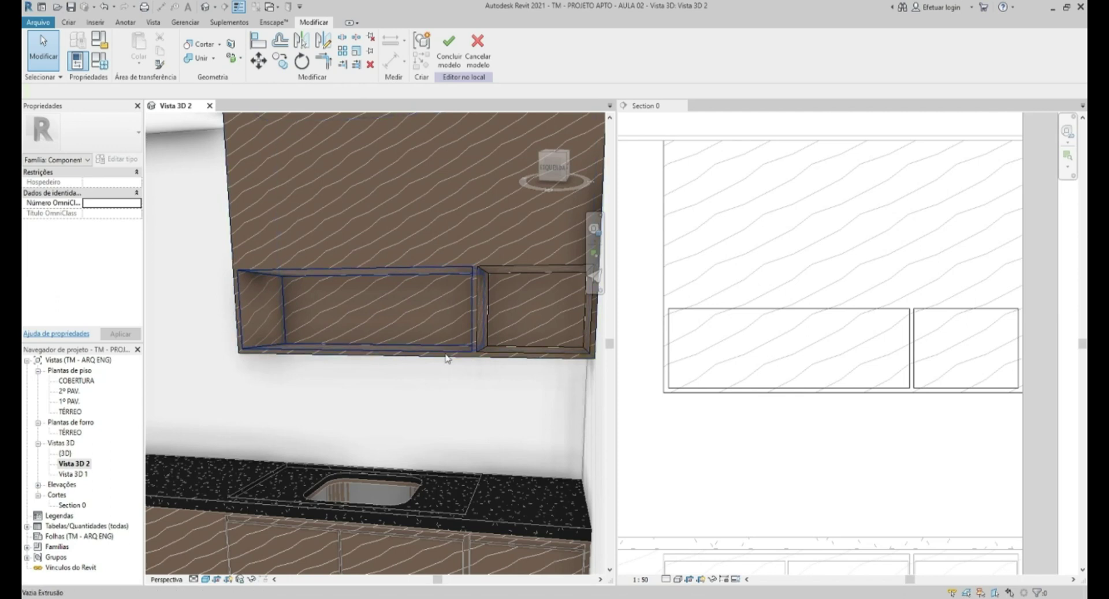
scroll(254, 301, up, 3)
scroll(247, 278, down, 2)
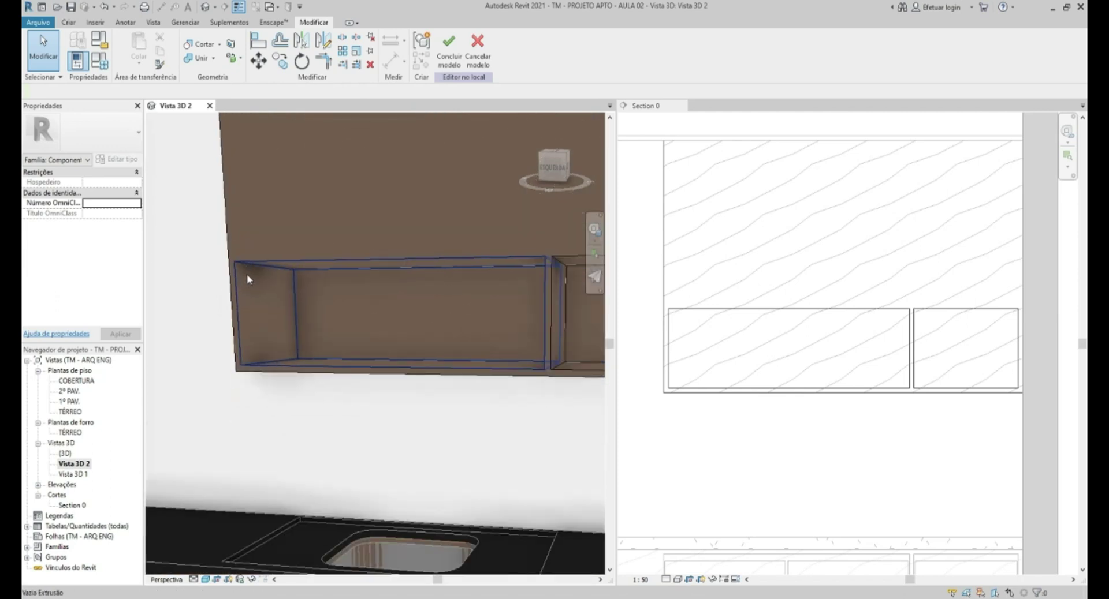
scroll(271, 292, down, 1)
click(726, 335)
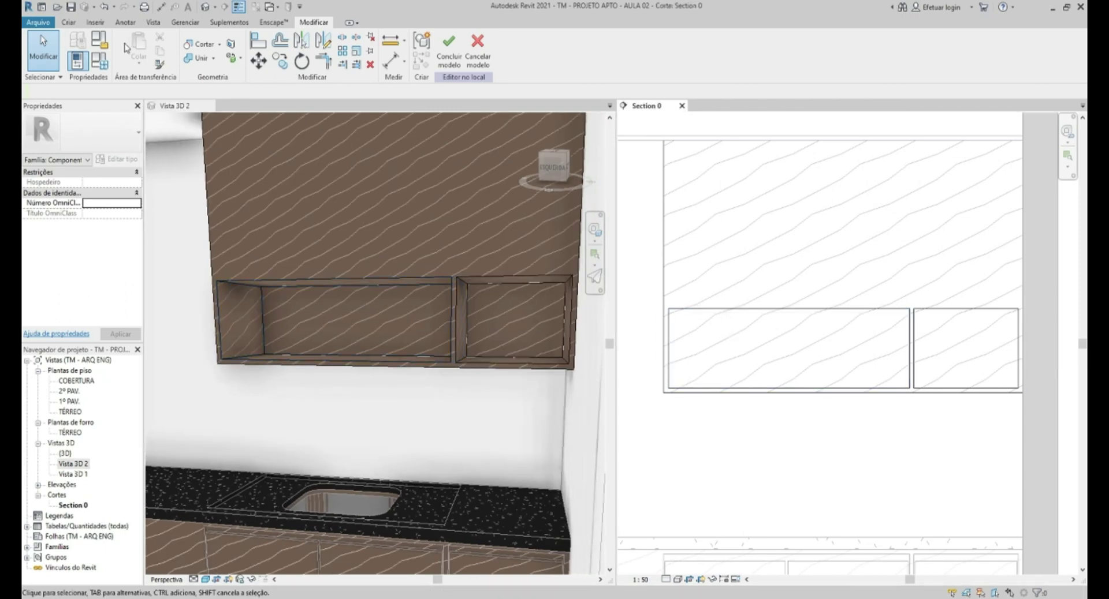
- Start a new void extrusion sketched on the section plane
click(68, 23)
click(285, 64)
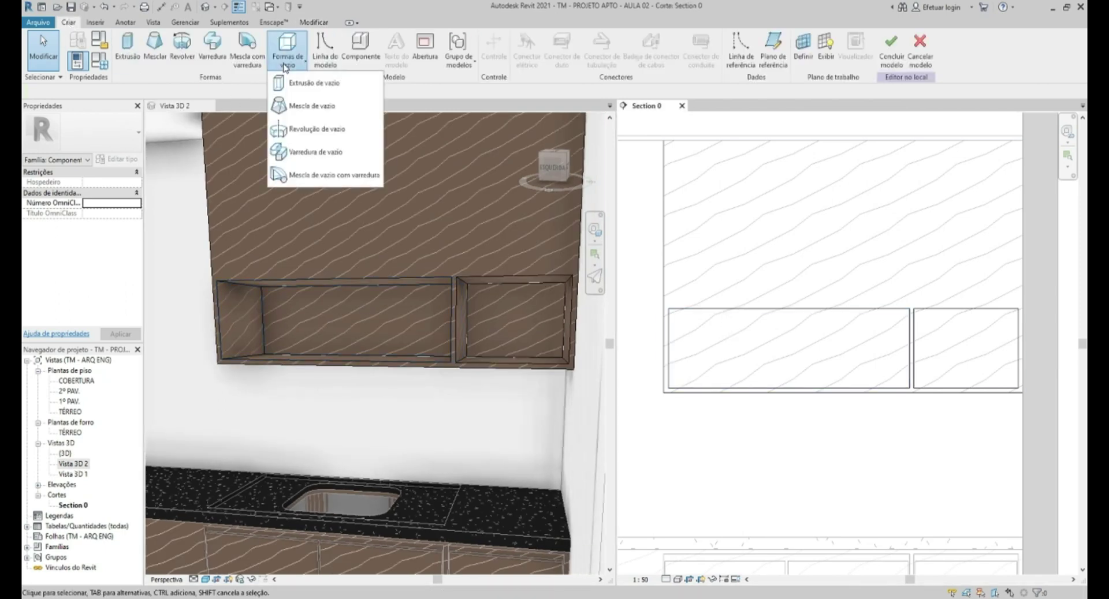
click(312, 82)
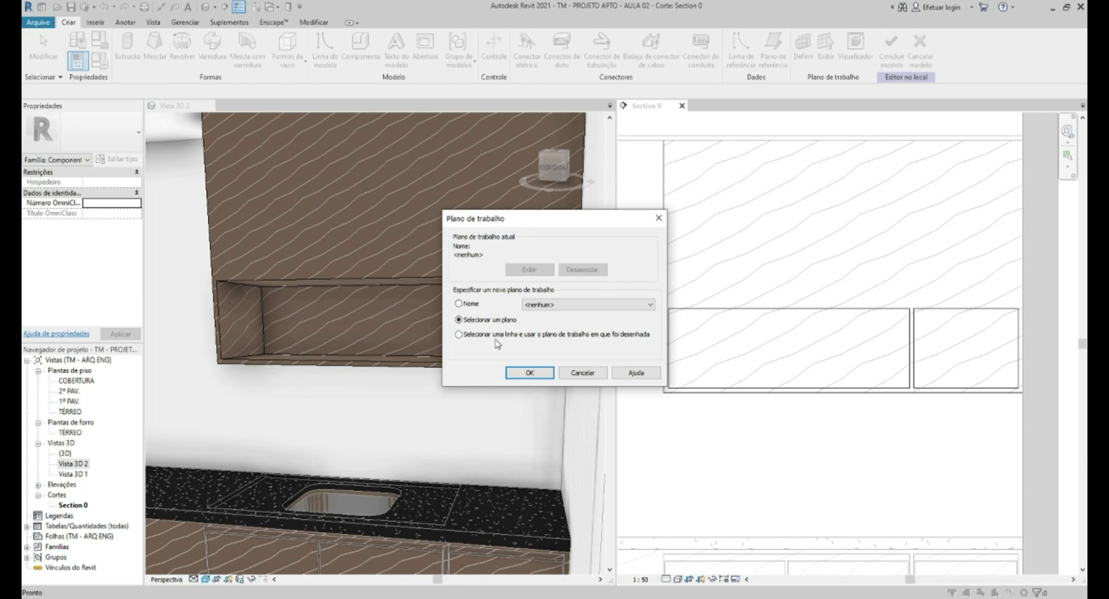
click(525, 376)
scroll(668, 312, up, 3)
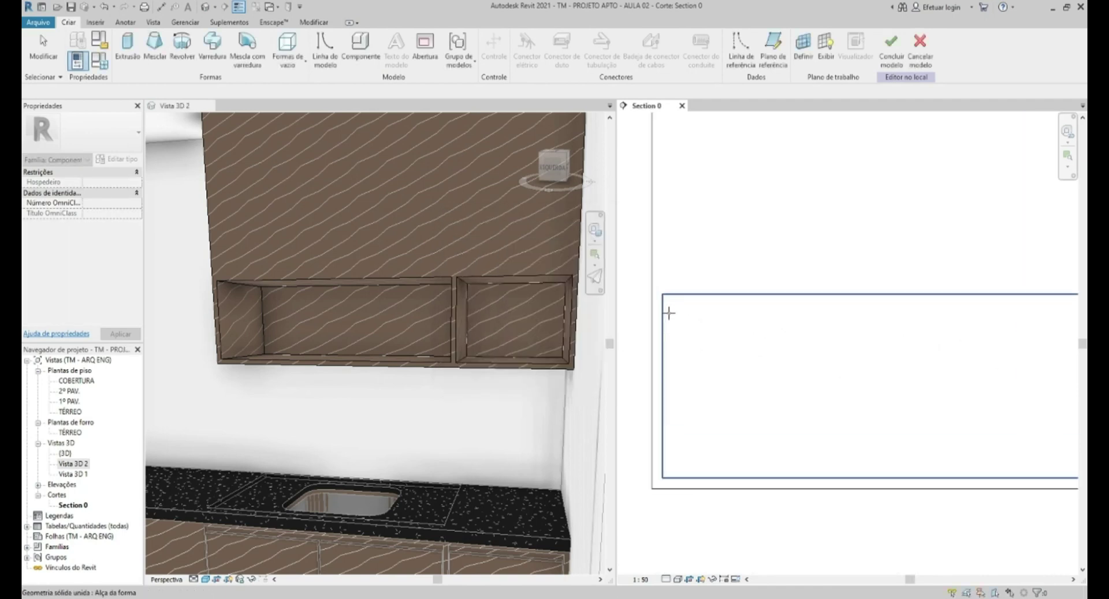
scroll(704, 212, up, 3)
click(710, 220)
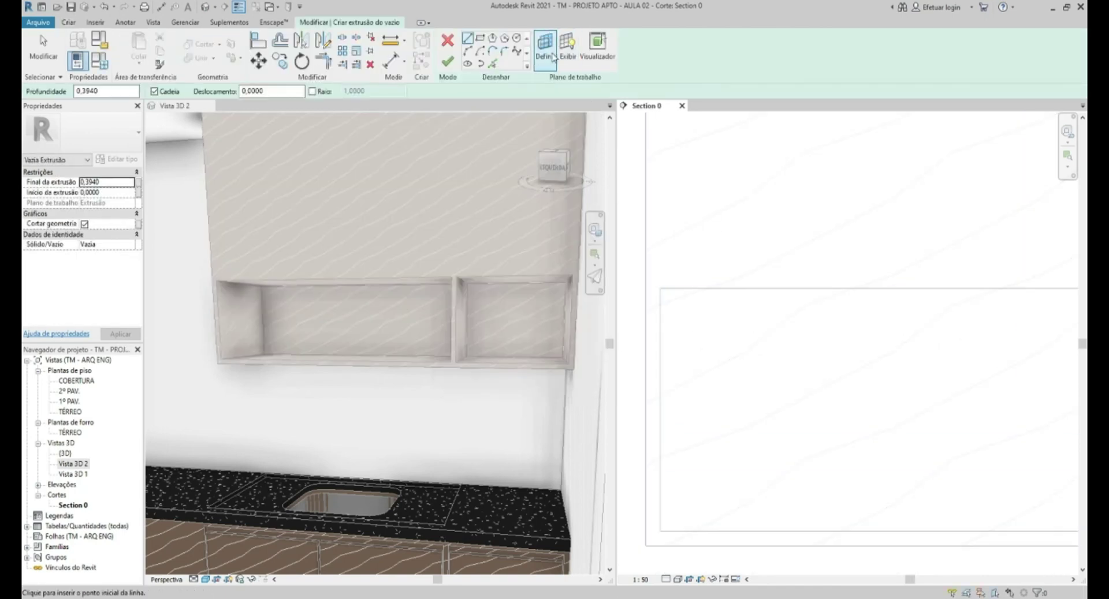
click(567, 48)
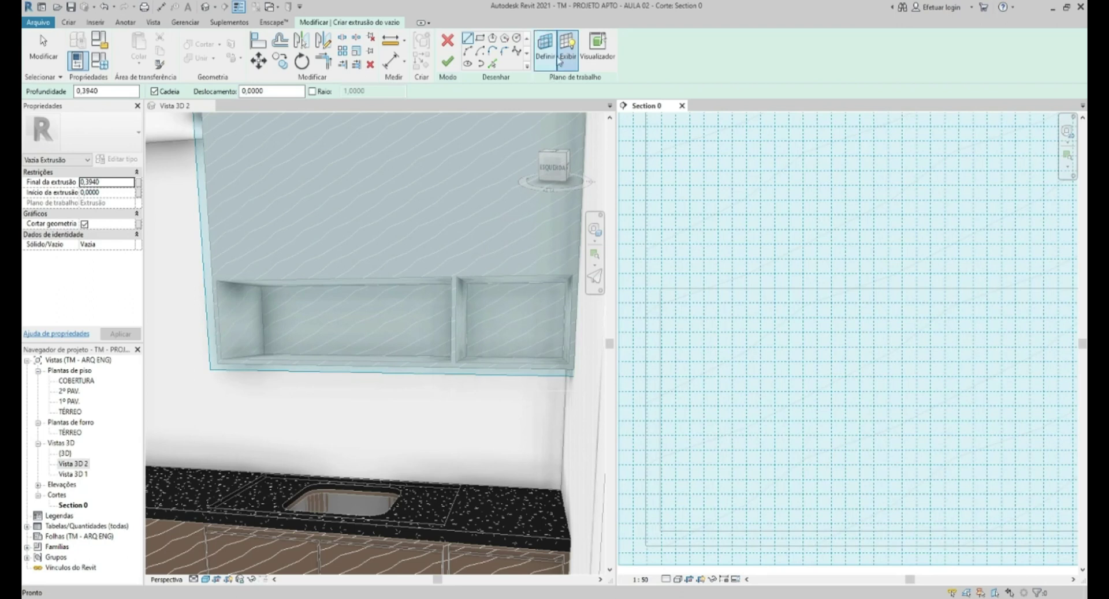
click(560, 62)
scroll(803, 329, down, 3)
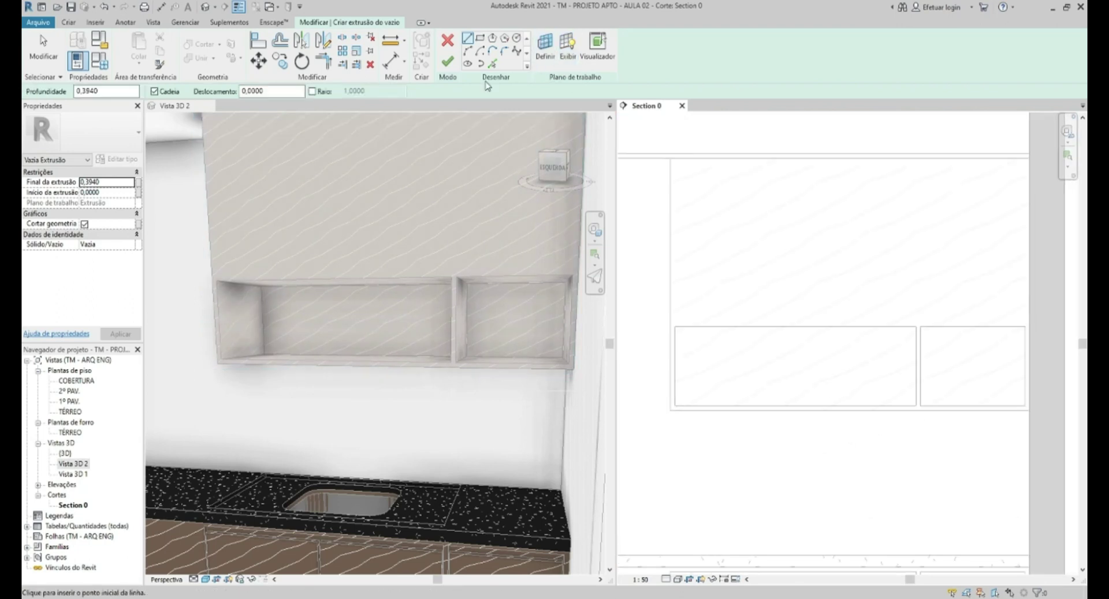
- Draw the void rectangle from the shelf corner, verify line lengths, and finish with extrusion end 0,1000
click(668, 327)
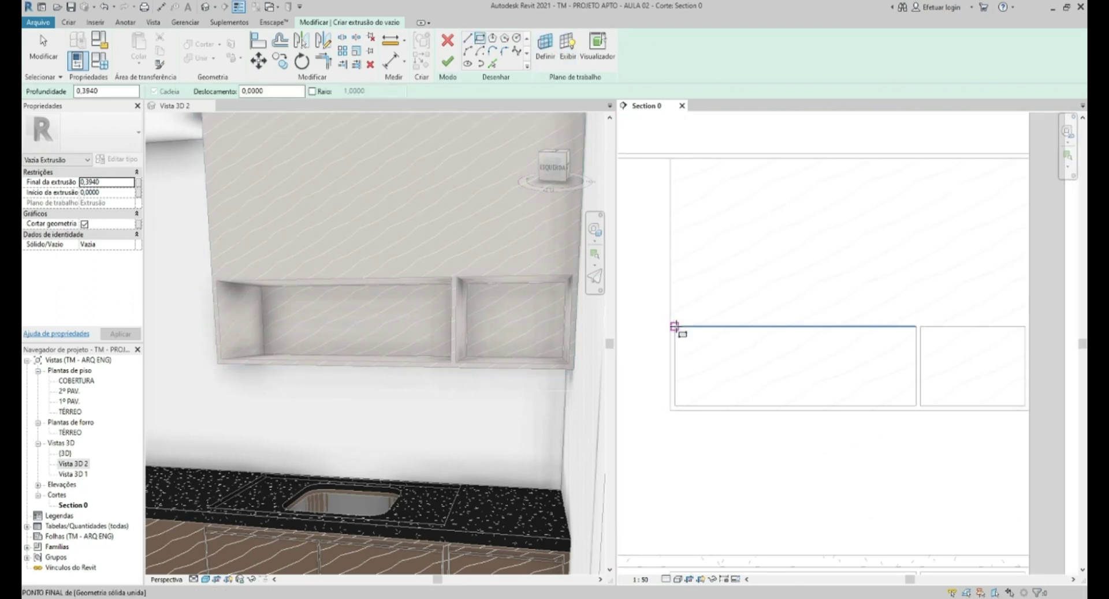
scroll(930, 410, up, 2)
scroll(899, 398, up, 2)
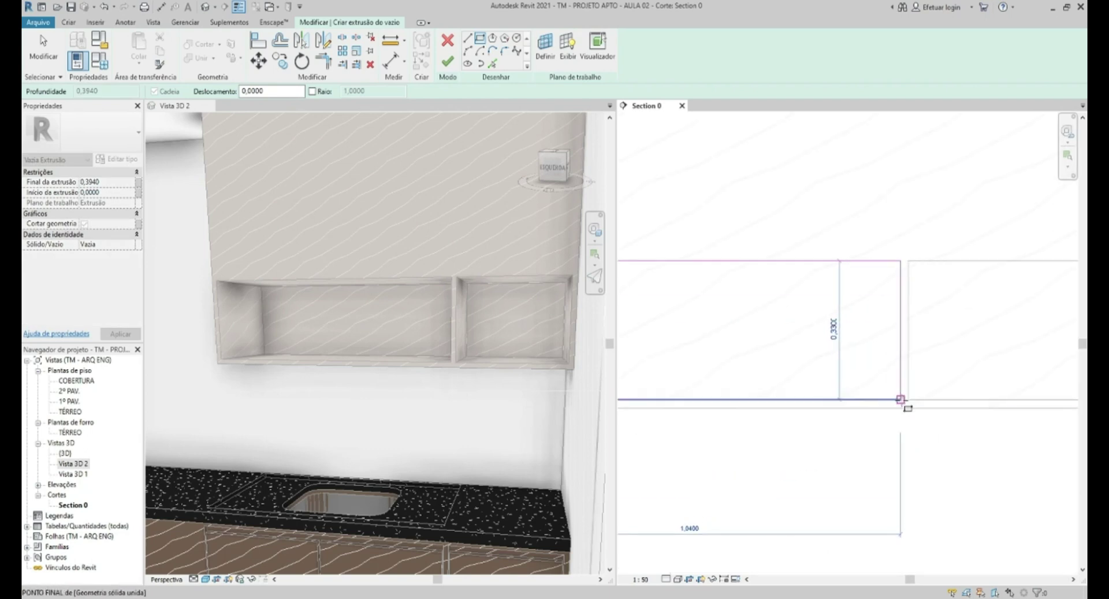
click(901, 398)
scroll(901, 395, down, 2)
scroll(670, 313, up, 1)
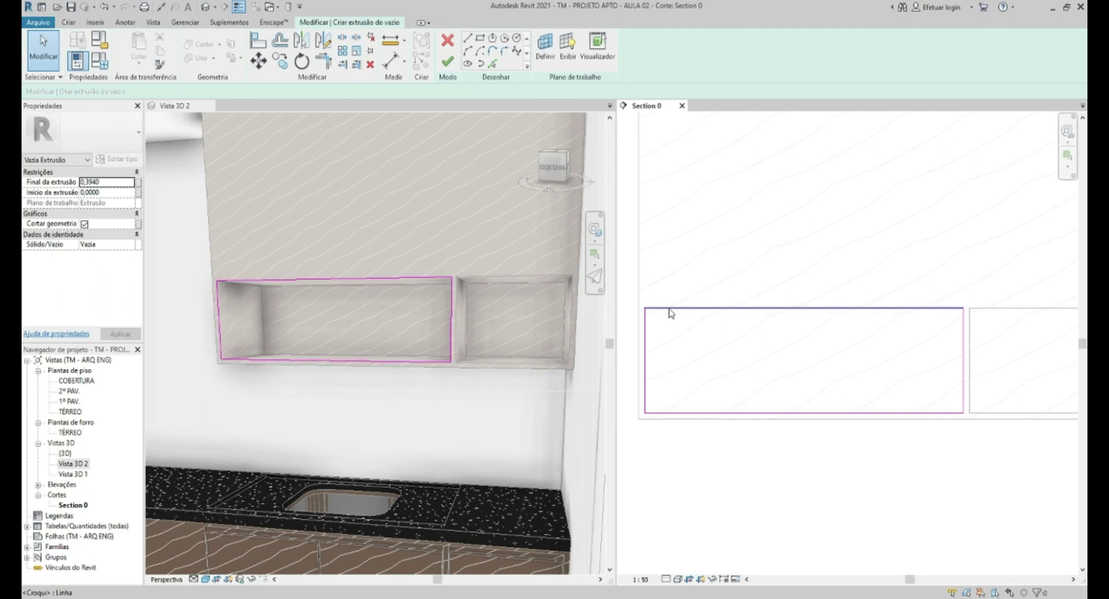
click(665, 413)
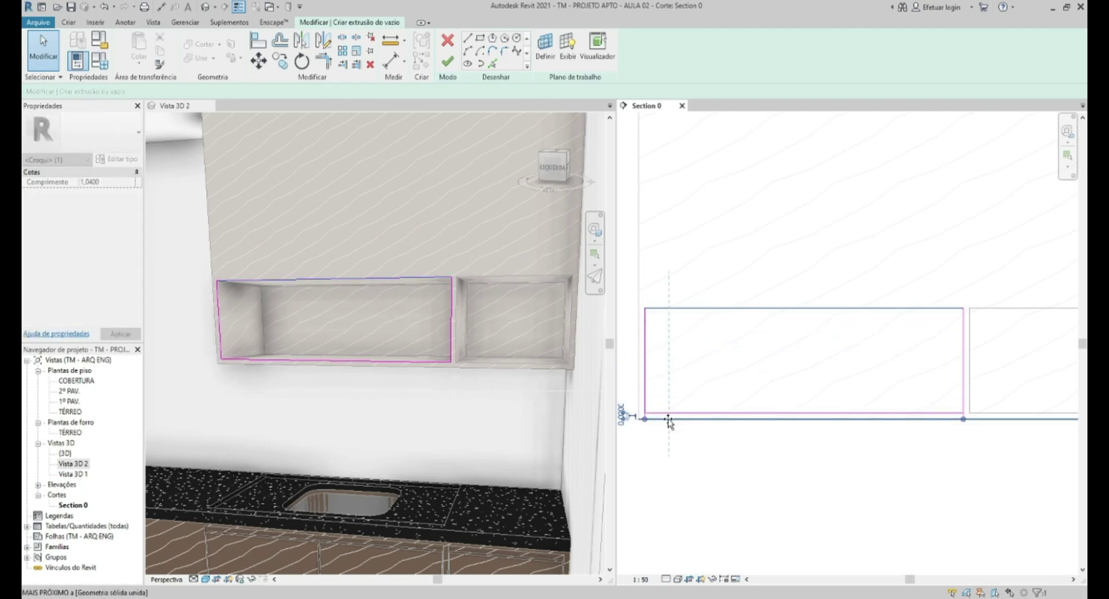
click(665, 381)
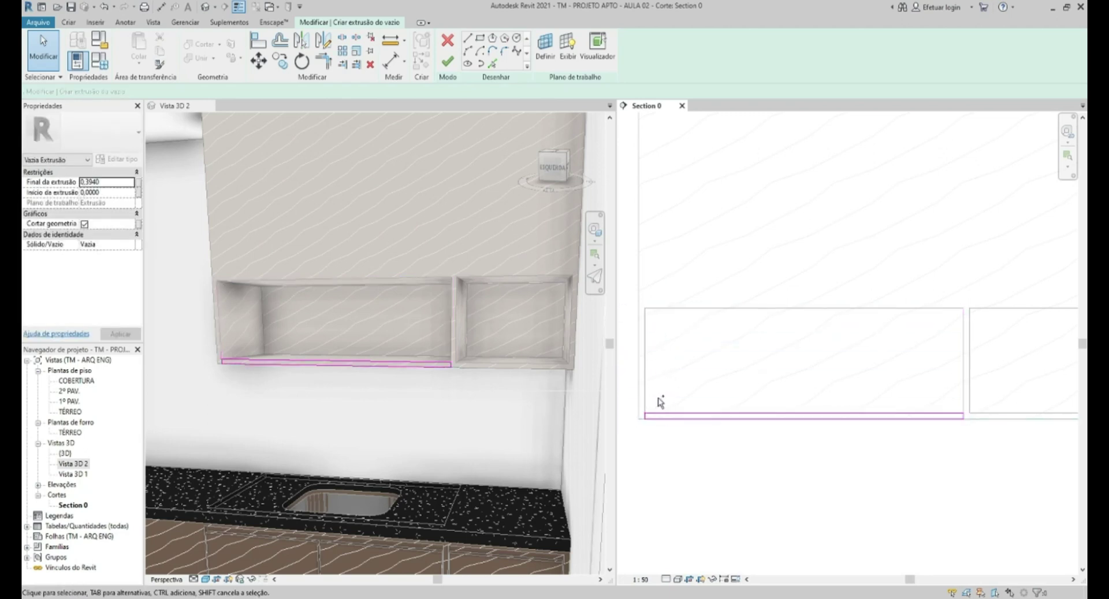
key(ctrl+z)
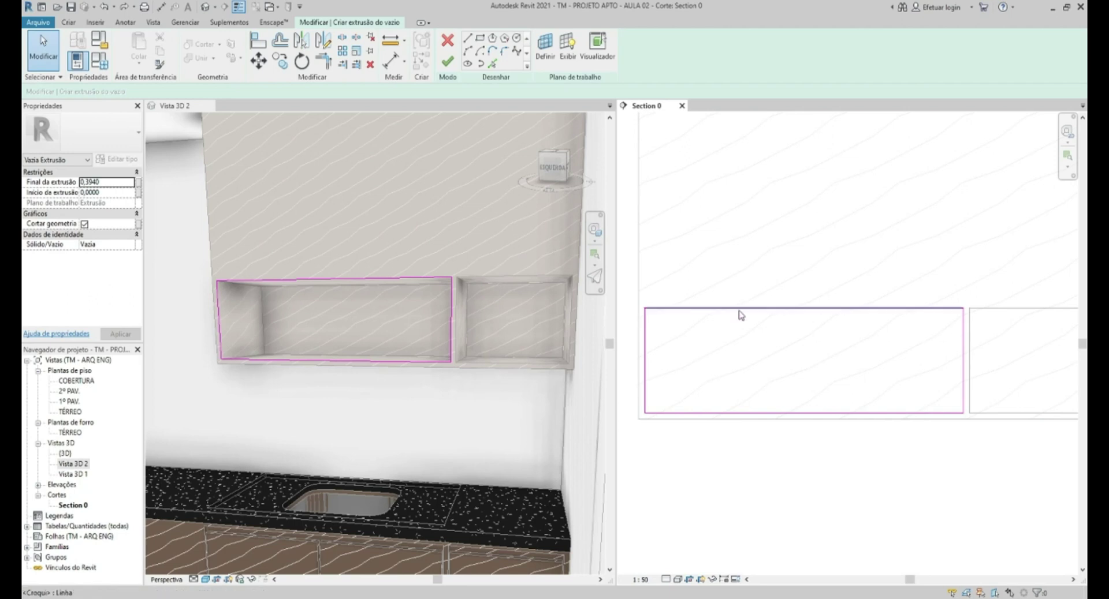
click(644, 322)
click(681, 384)
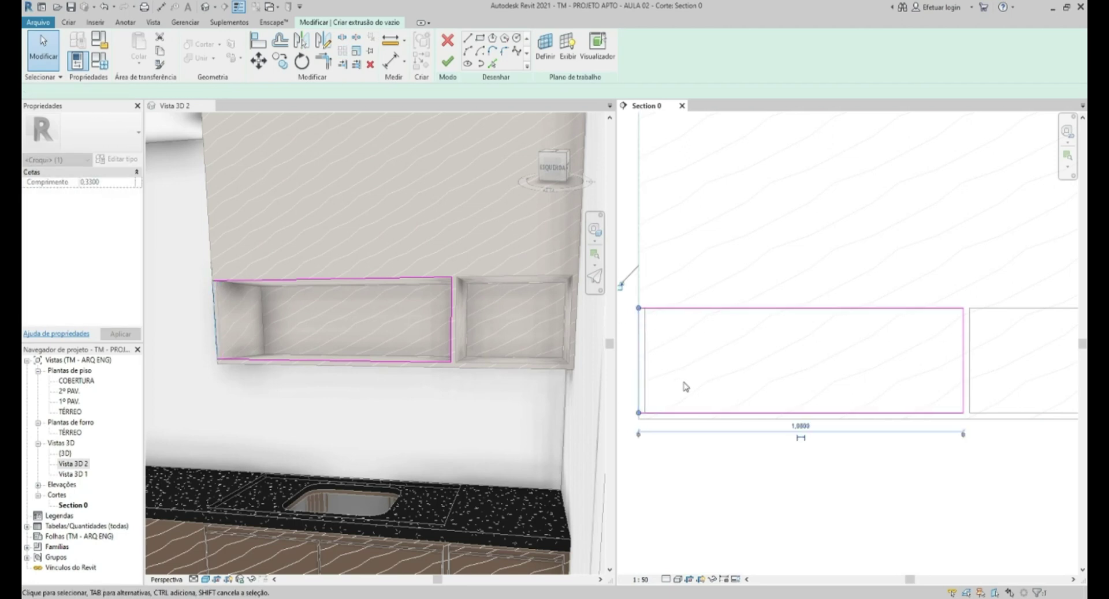
click(685, 418)
click(732, 354)
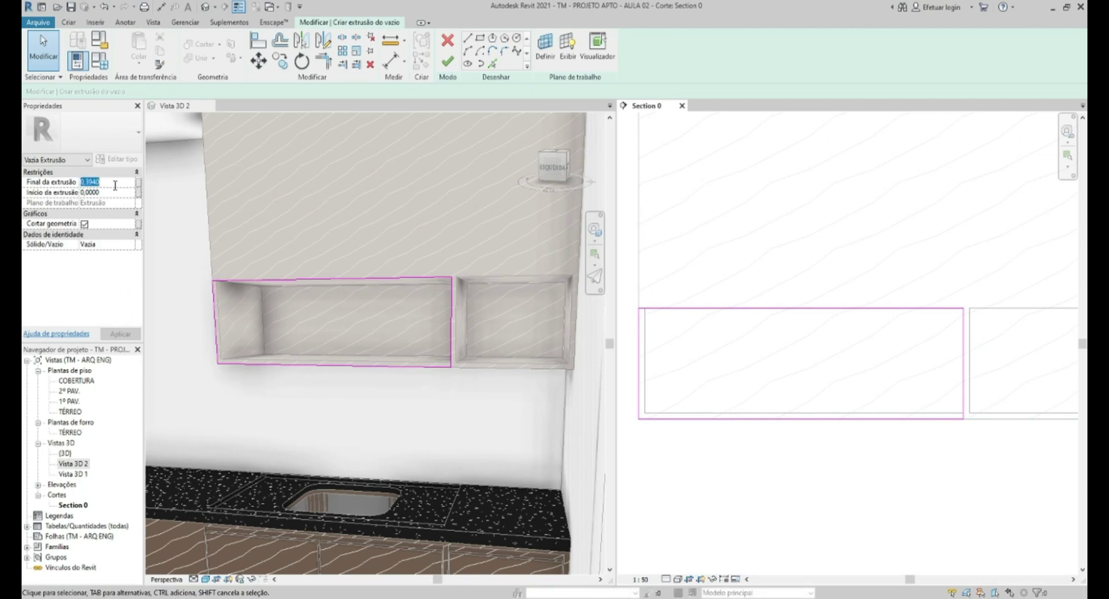
text(0,1000)
click(447, 61)
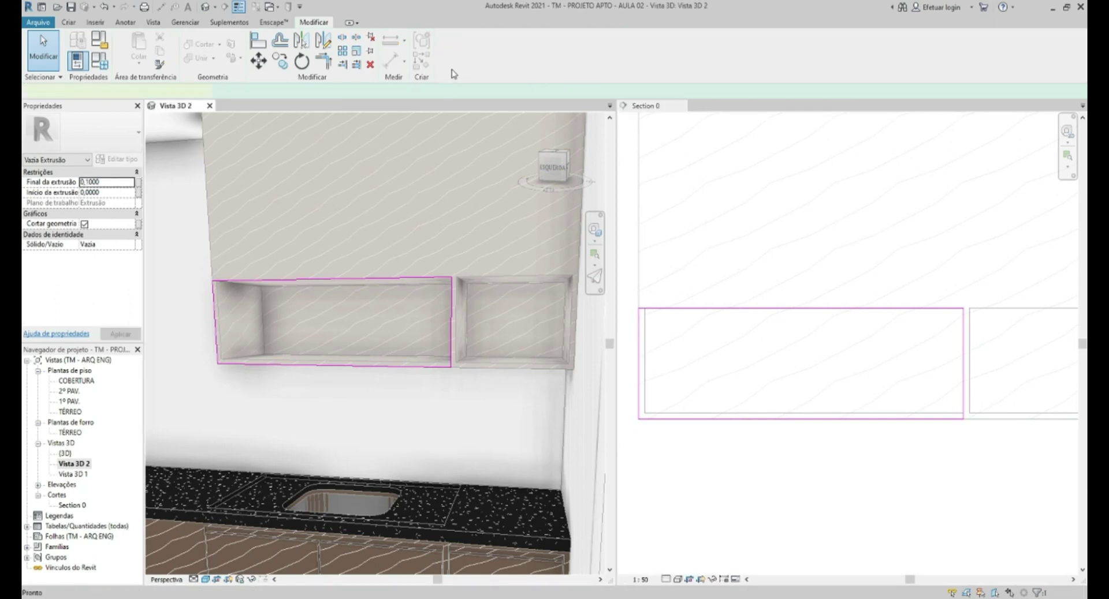
- Deselect the void and orbit the 3D view with the full SteeringWheel to inspect the cut cabinet
click(768, 310)
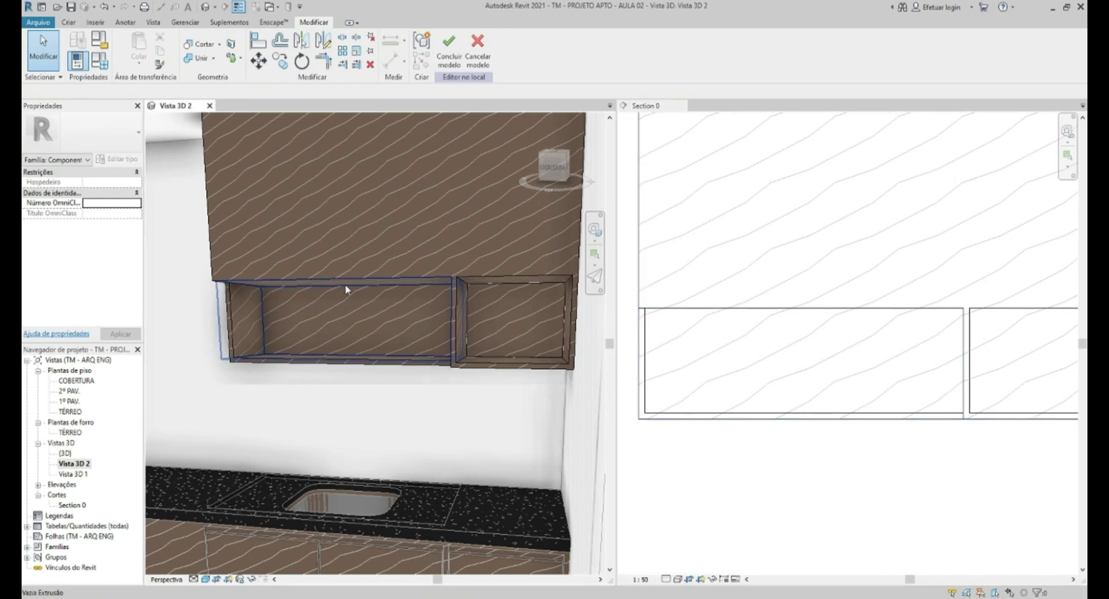
shift+middle_drag(341, 365, 312, 417)
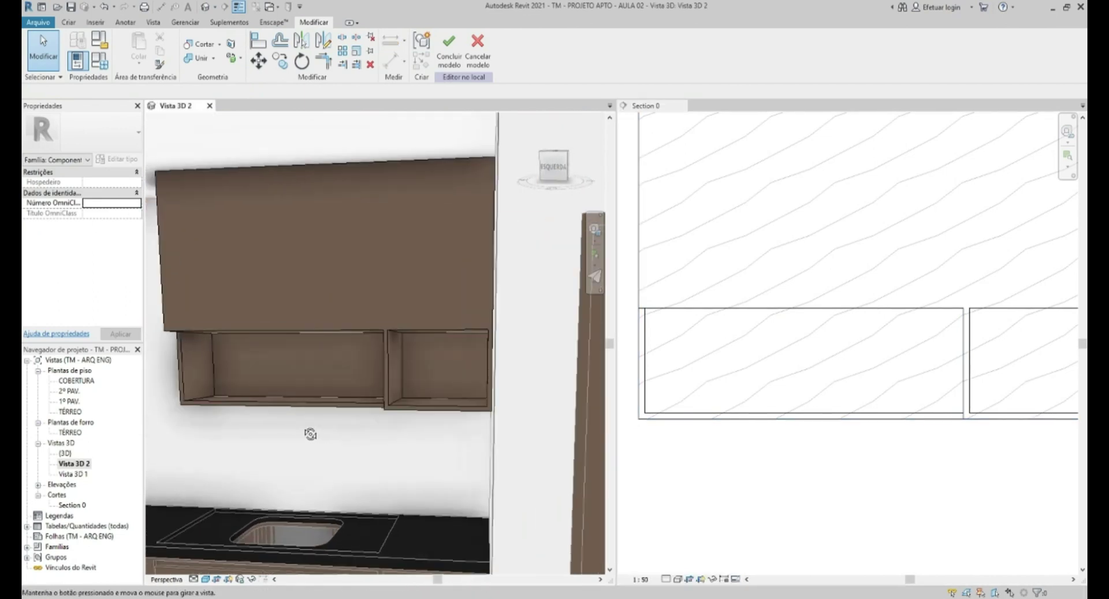
key(F8)
right_click(320, 290)
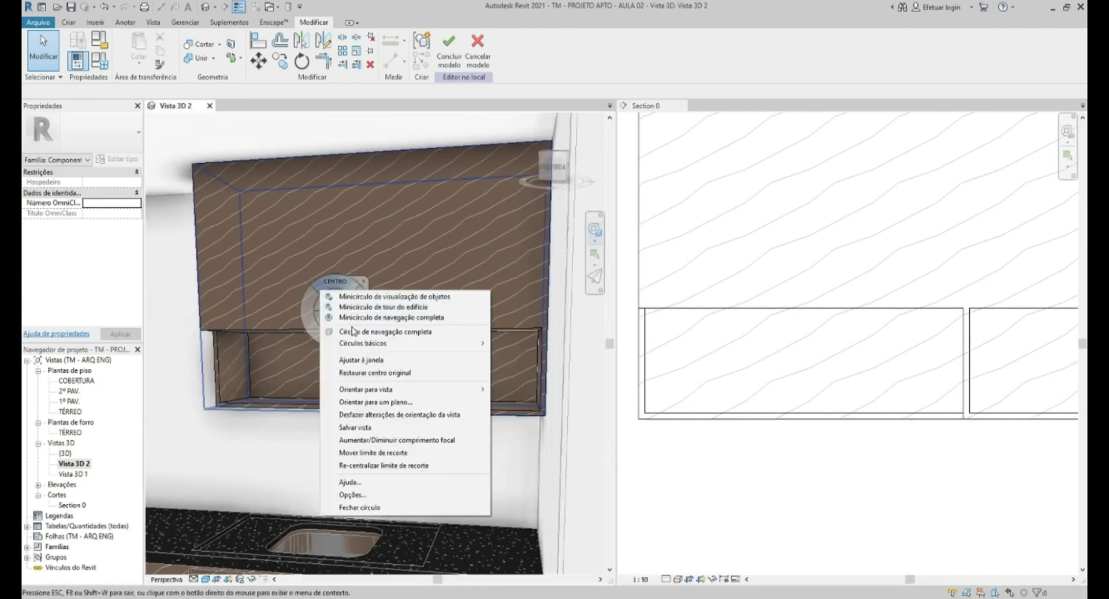
click(358, 332)
mouse_move(352, 352)
mouse_down()
mouse_move(317, 368)
mouse_move(560, 339)
mouse_move(199, 307)
mouse_up()
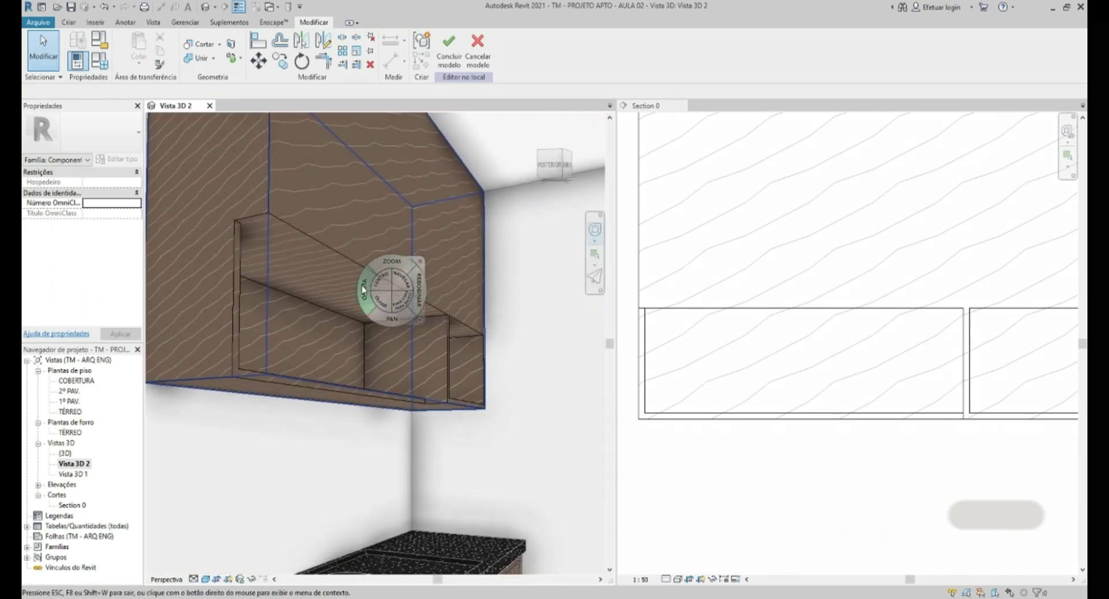
mouse_move(364, 292)
mouse_down()
mouse_move(353, 268)
mouse_move(306, 423)
mouse_up()
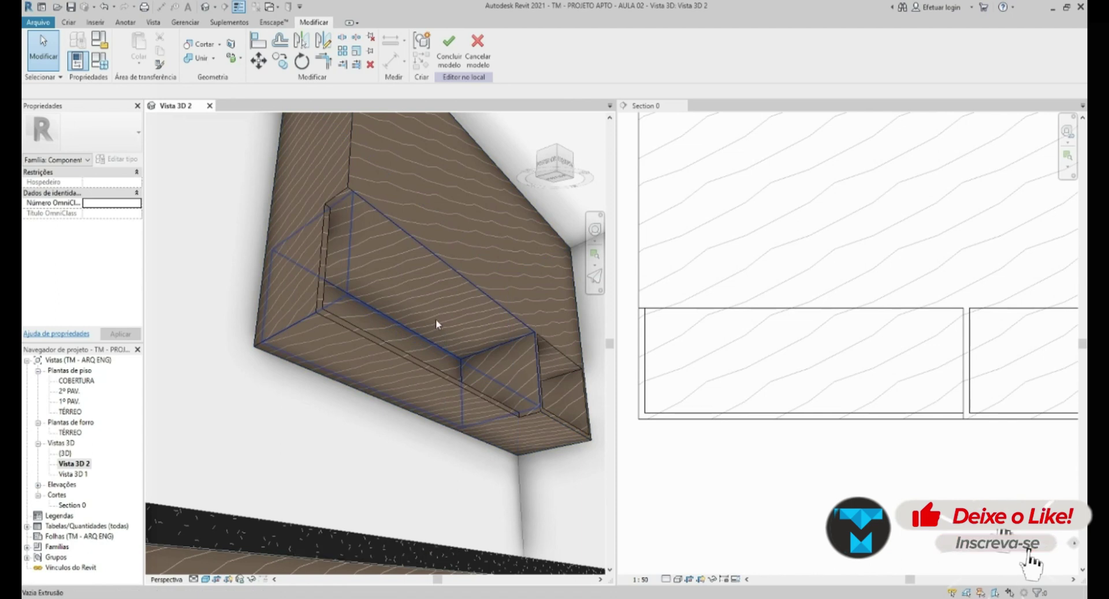
key(shift+w)
drag(430, 303, 354, 329)
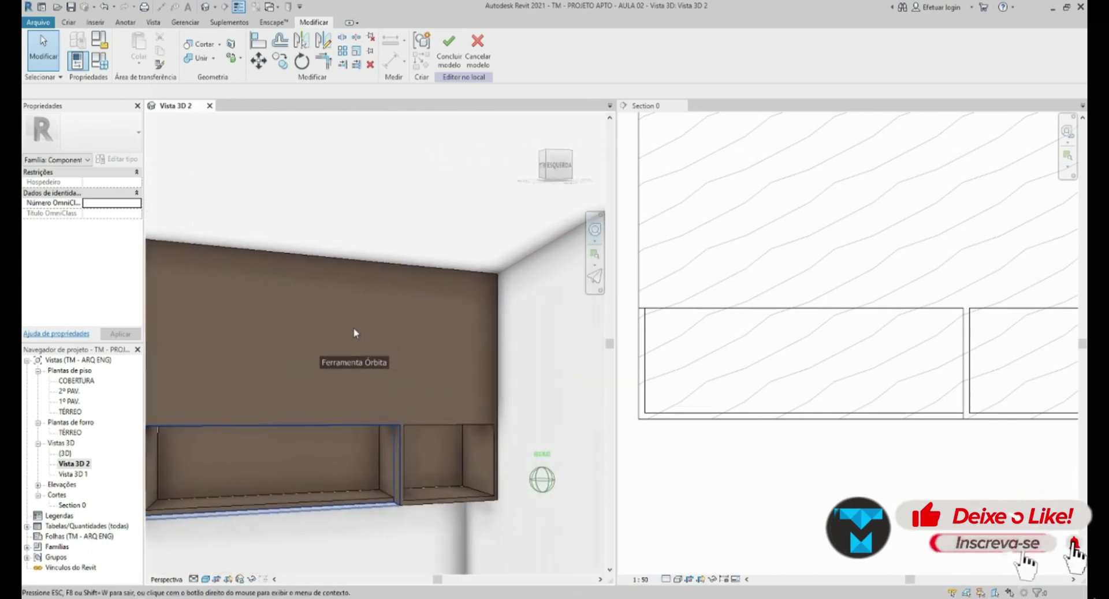
mouse_move(354, 272)
mouse_down()
mouse_move(354, 366)
mouse_move(291, 423)
mouse_move(191, 436)
mouse_up()
drag(253, 362, 430, 458)
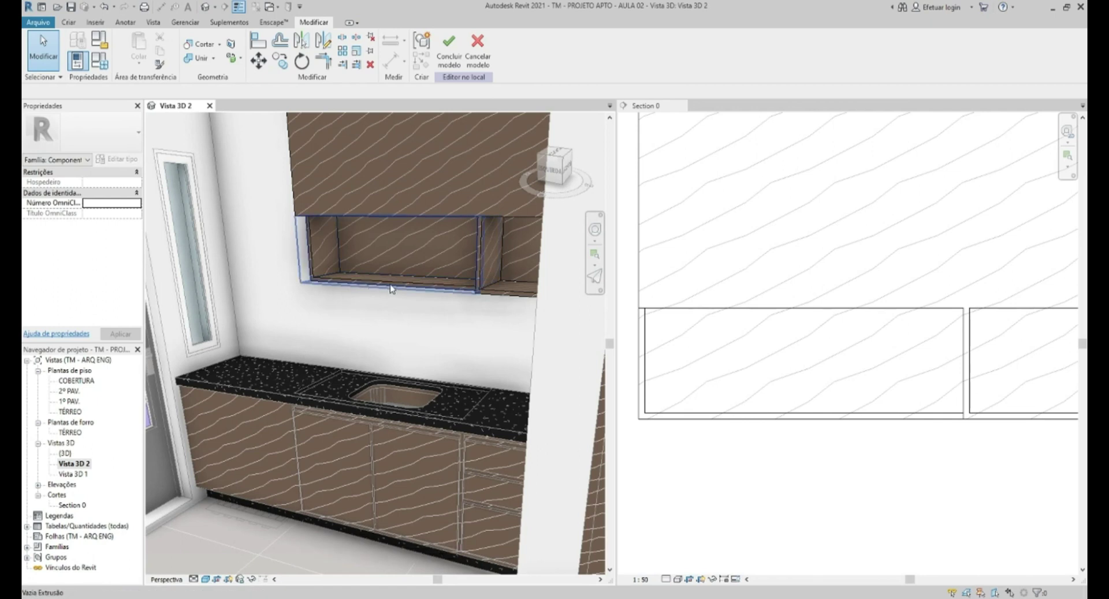
key(shift+w)
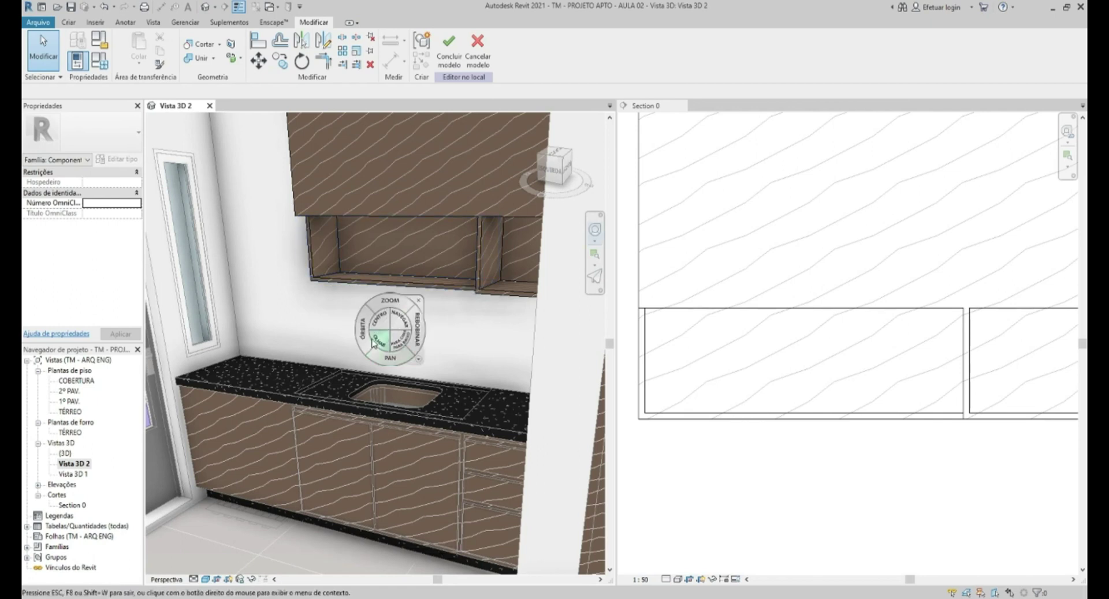
mouse_move(392, 339)
mouse_down()
mouse_move(438, 317)
mouse_move(433, 300)
mouse_move(433, 346)
mouse_up()
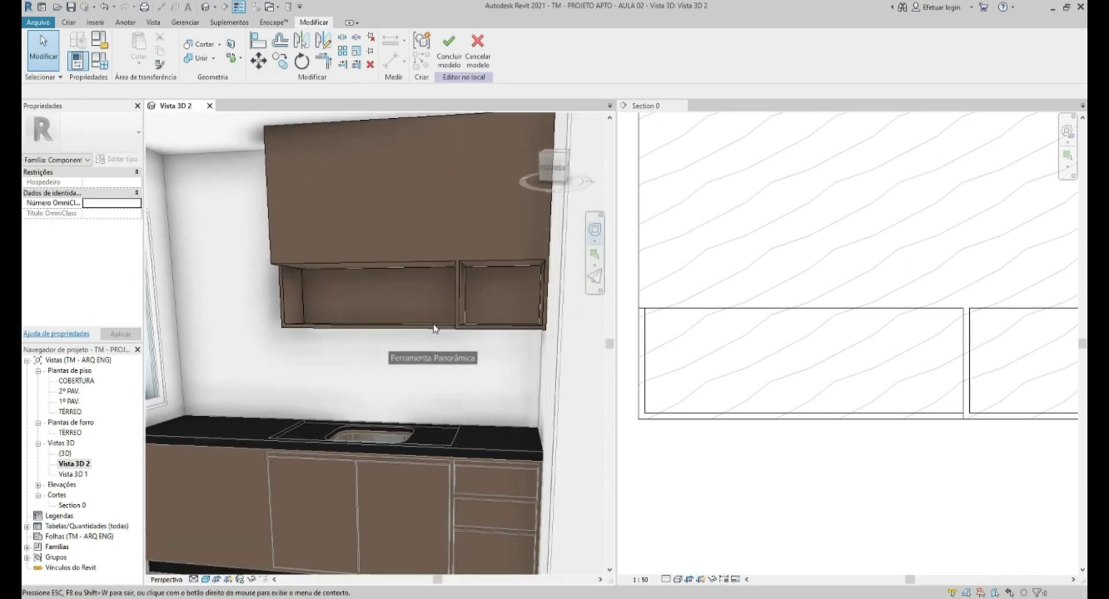
drag(536, 305, 425, 365)
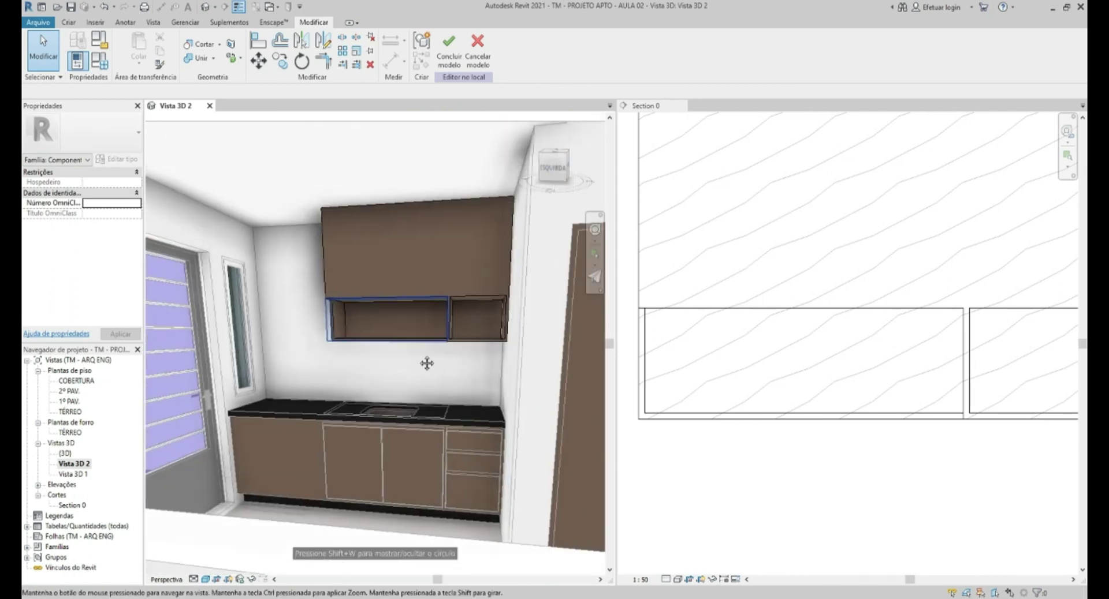
- Zoom and pan the Section 0 view to centre the cabinet
scroll(791, 317, down, 3)
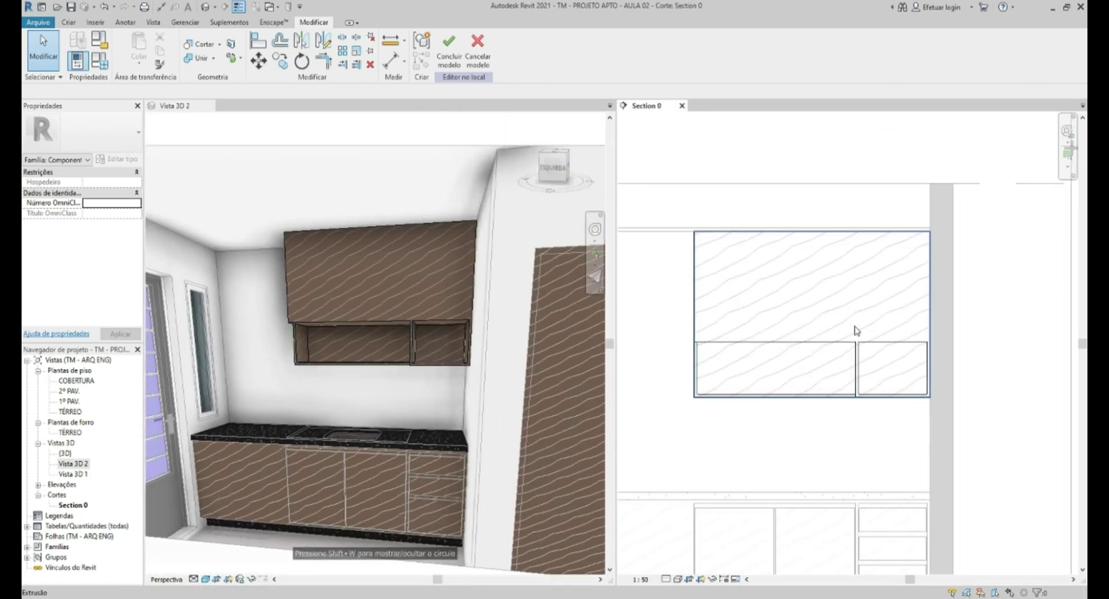
scroll(854, 340, up, 2)
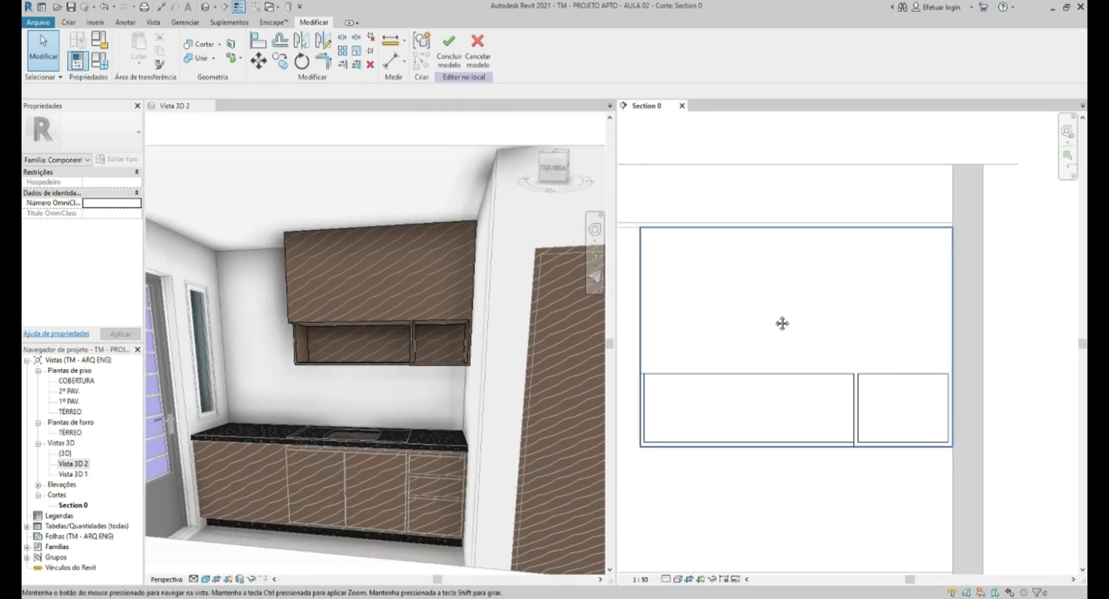
middle_drag(782, 324, 800, 314)
scroll(831, 297, up, 1)
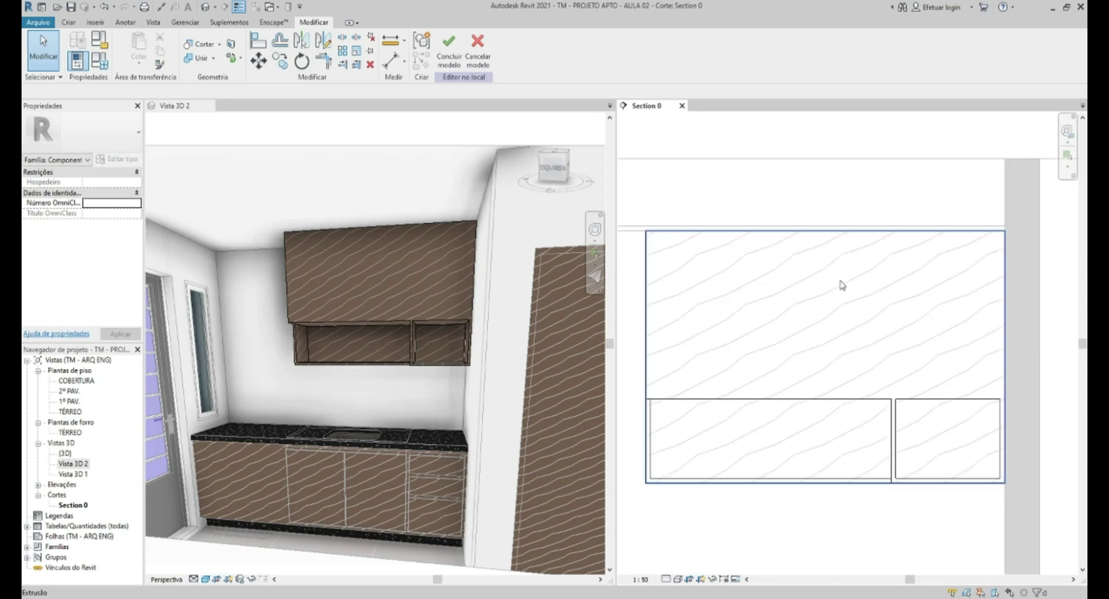
middle_drag(807, 300, 817, 313)
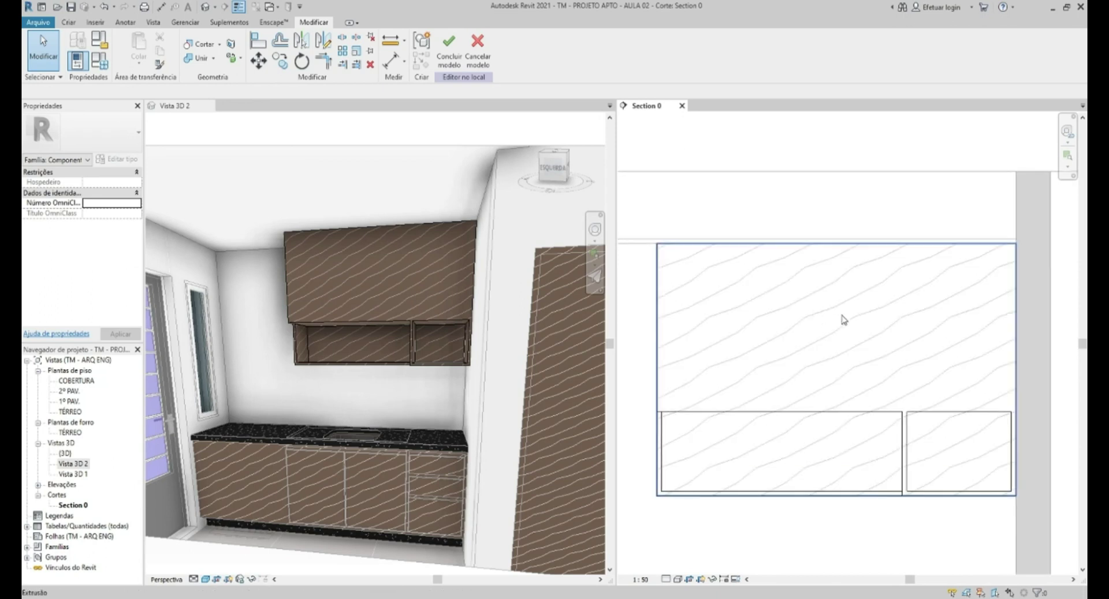
- Start a void extrusion on the cabinet face and begin a 0,02-offset rectangle at its top corner
click(68, 23)
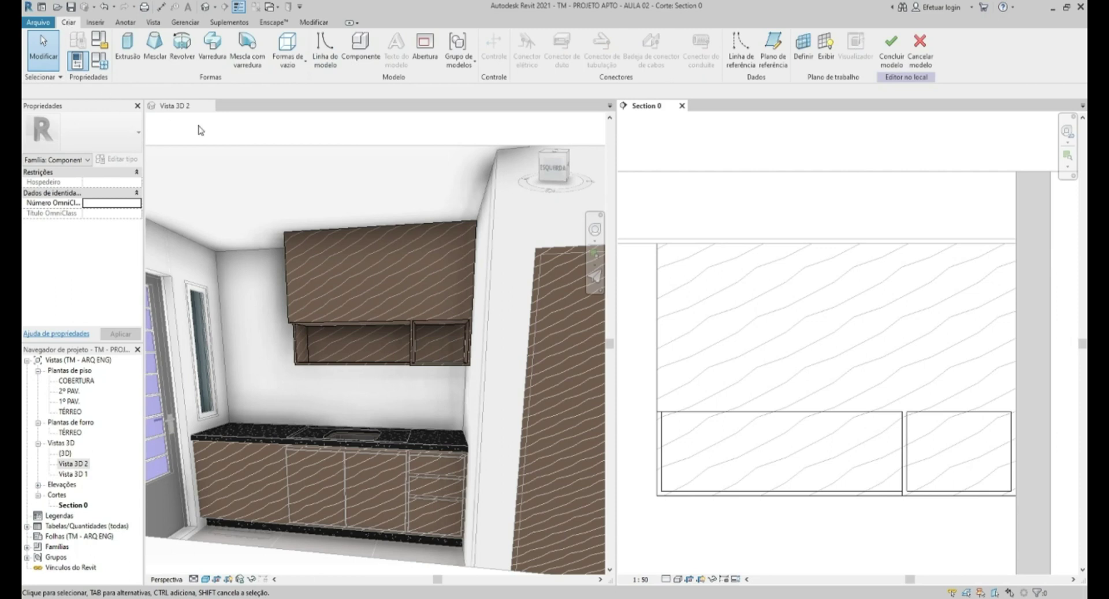
click(291, 61)
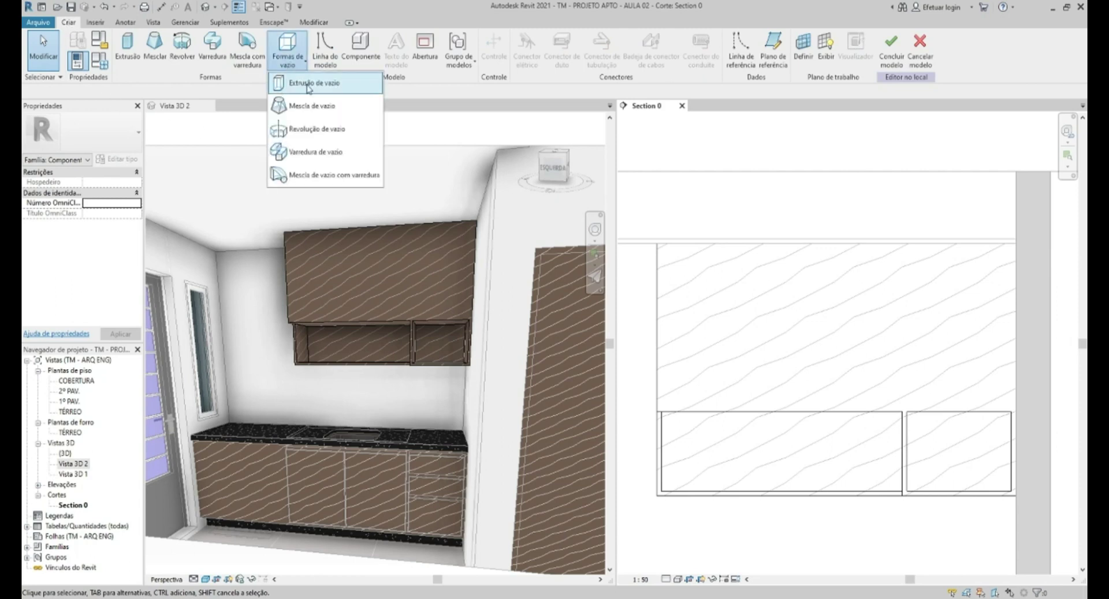
click(322, 82)
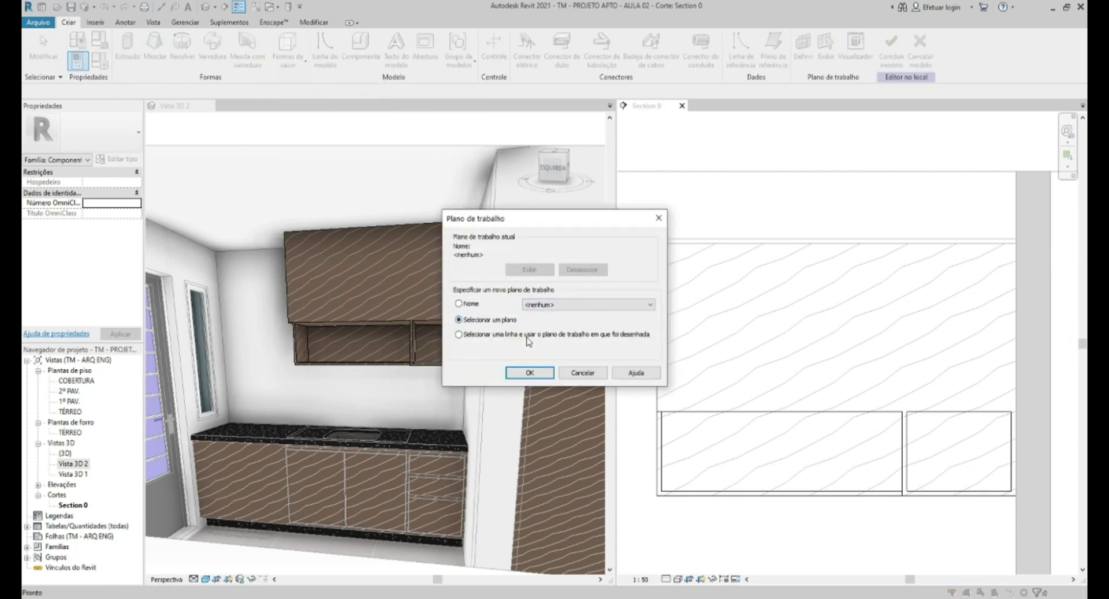
click(529, 373)
click(884, 308)
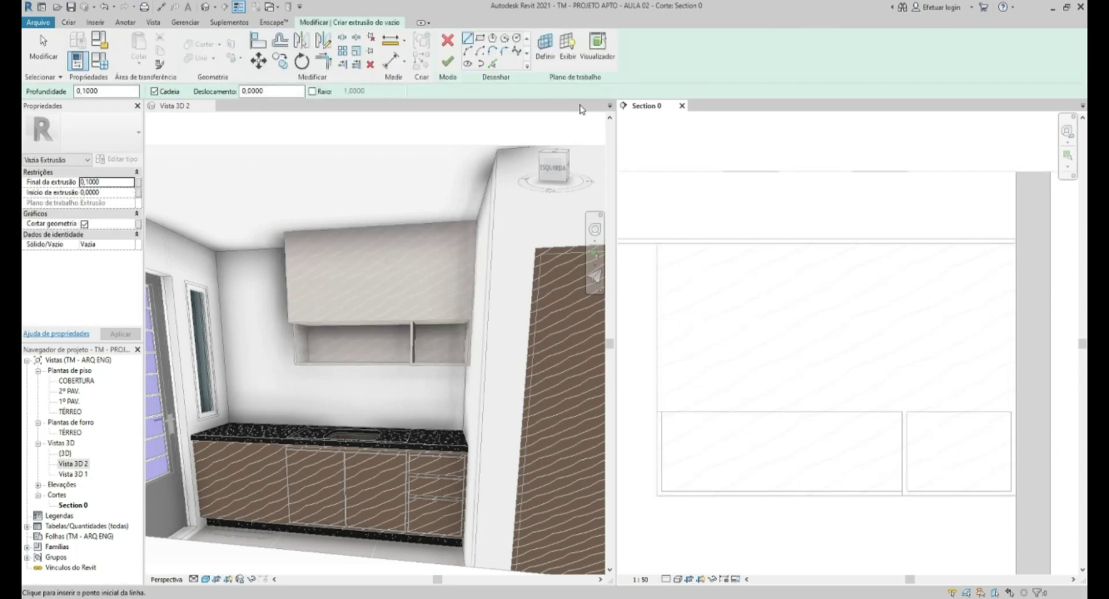
click(568, 47)
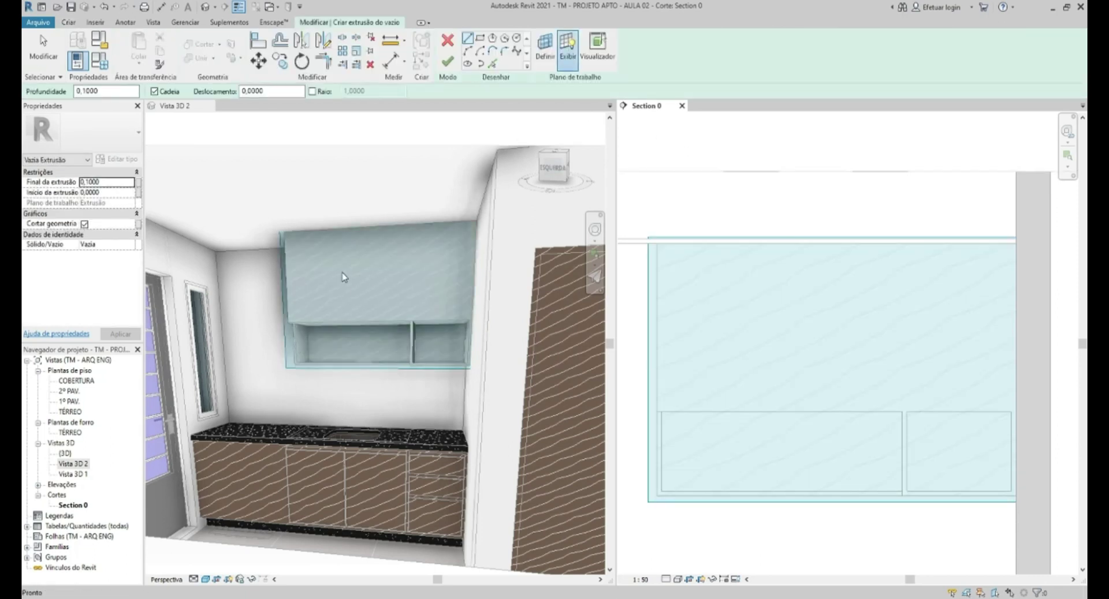
click(567, 47)
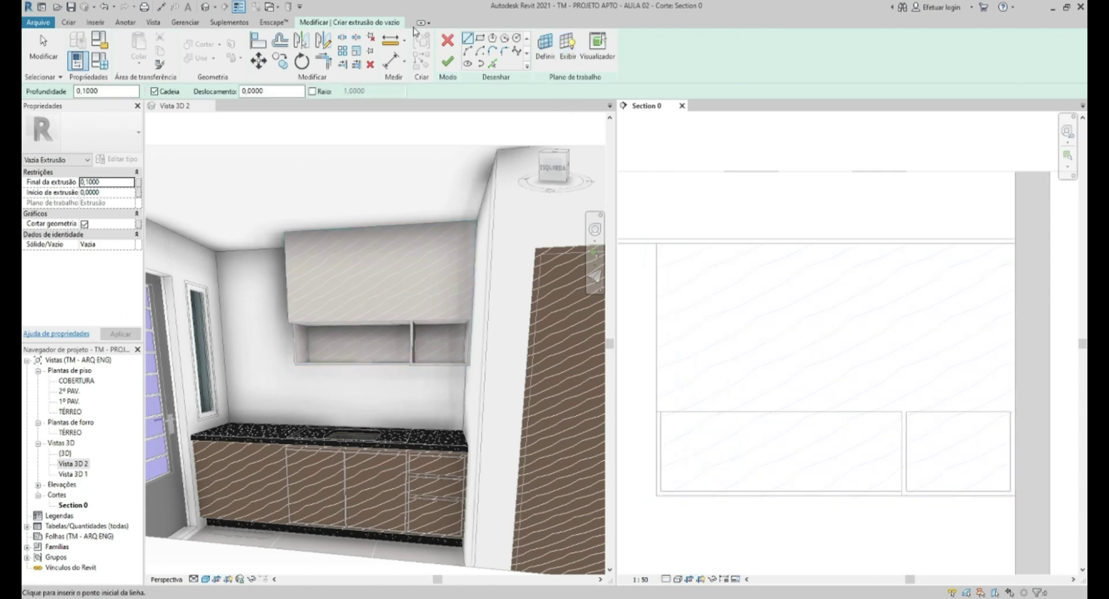
drag(266, 91, 227, 91)
text(0,0200)
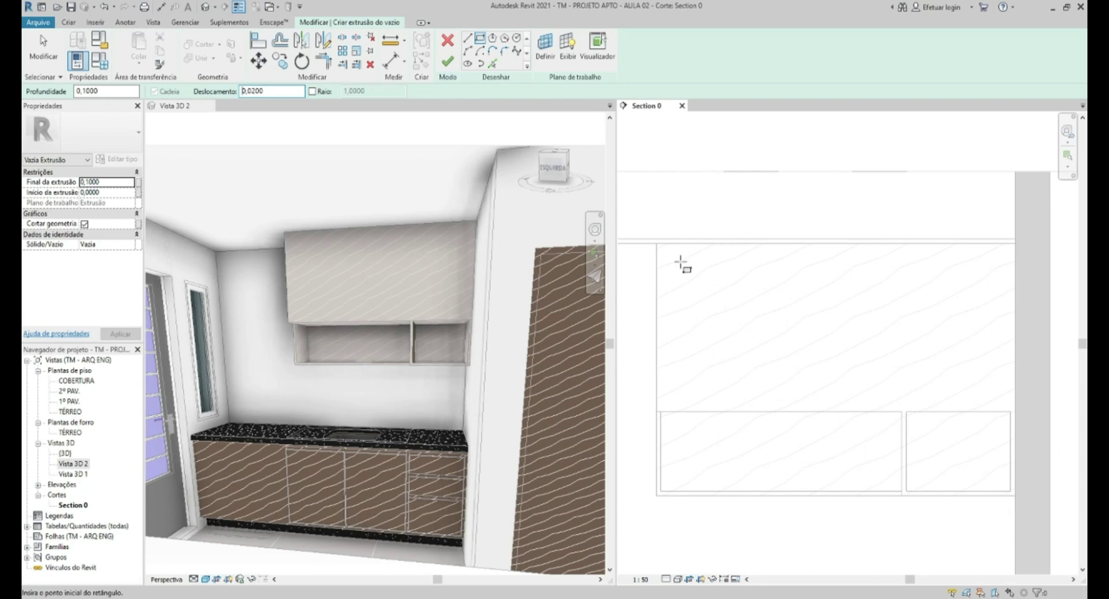
click(658, 412)
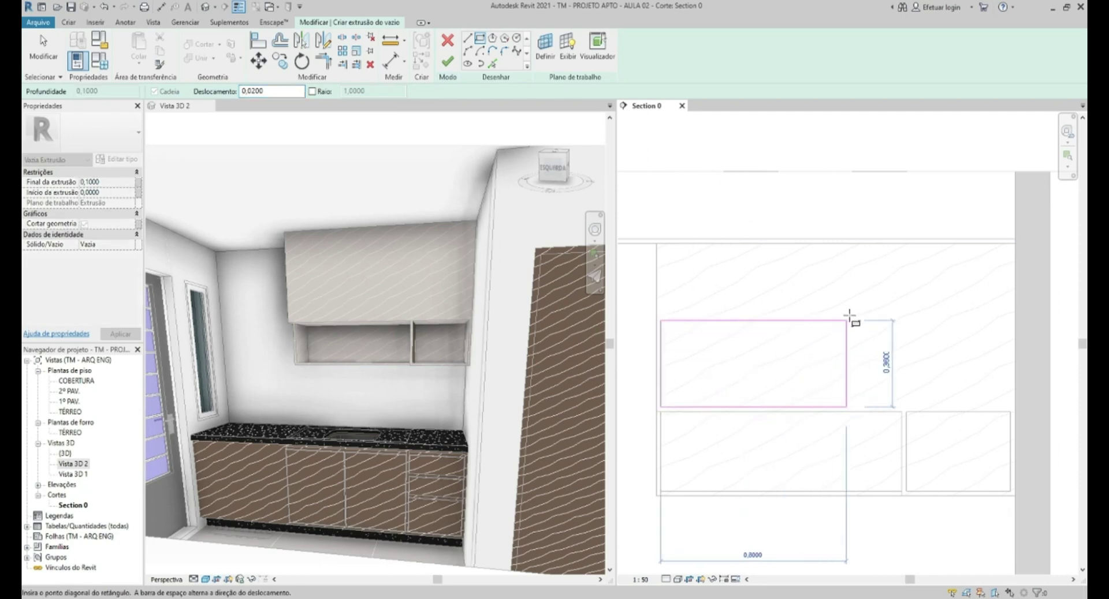
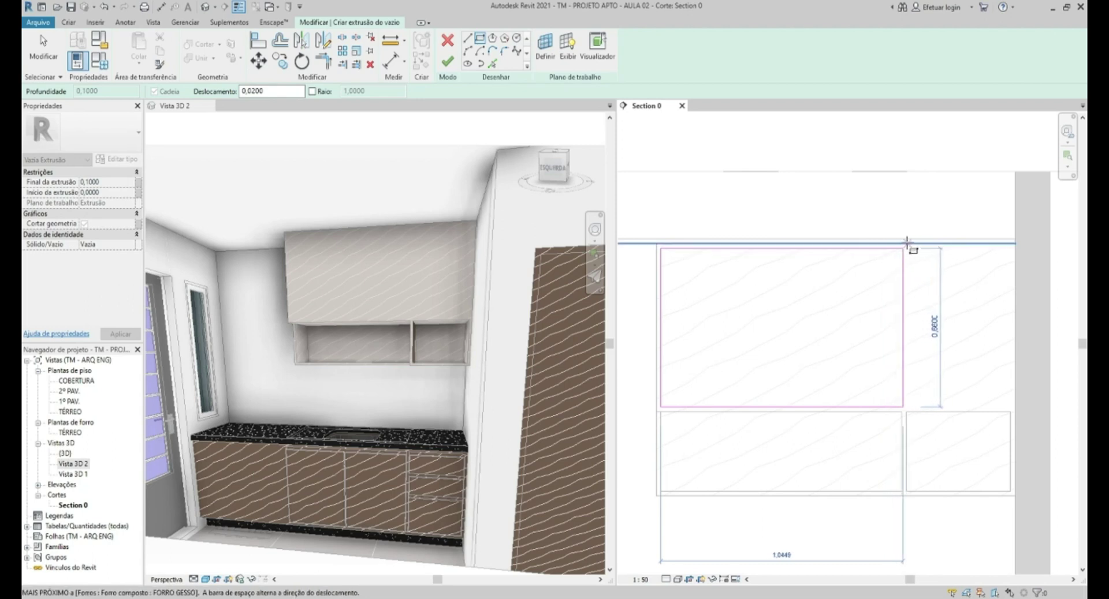
- Complete the rectangle over the left upper cabinet and align its right edge to the cabinet edge
click(904, 244)
key(Escape)
key(Escape)
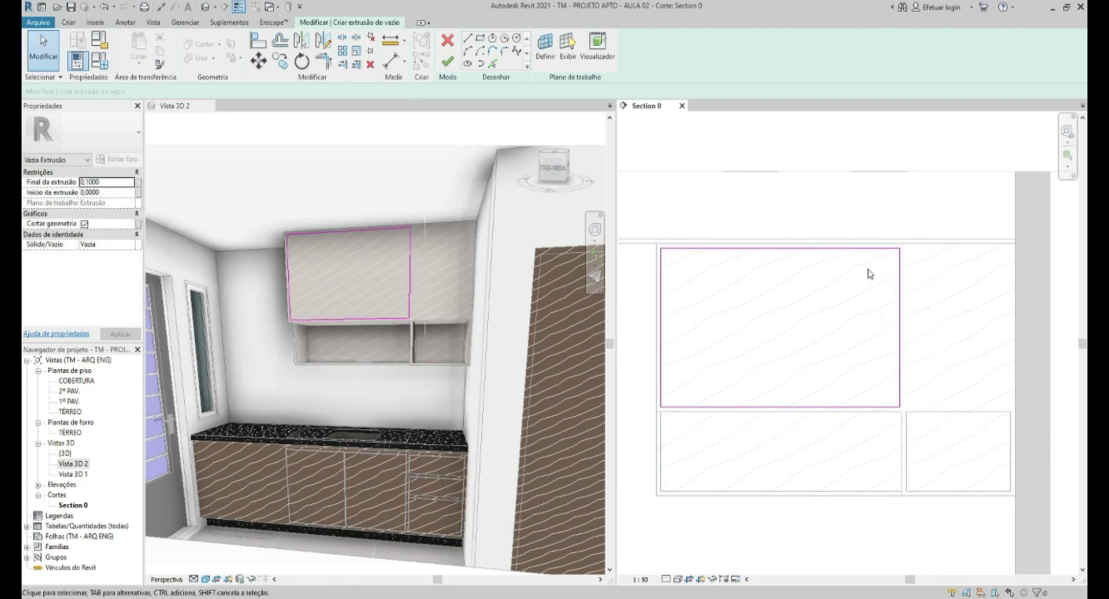
click(260, 42)
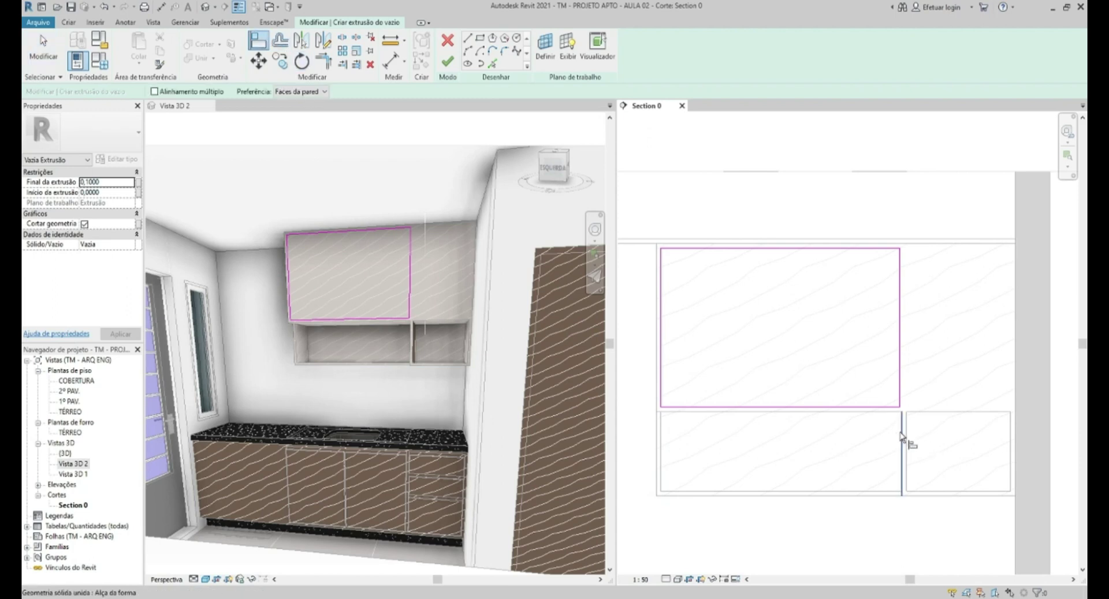
click(901, 447)
click(899, 401)
key(Escape)
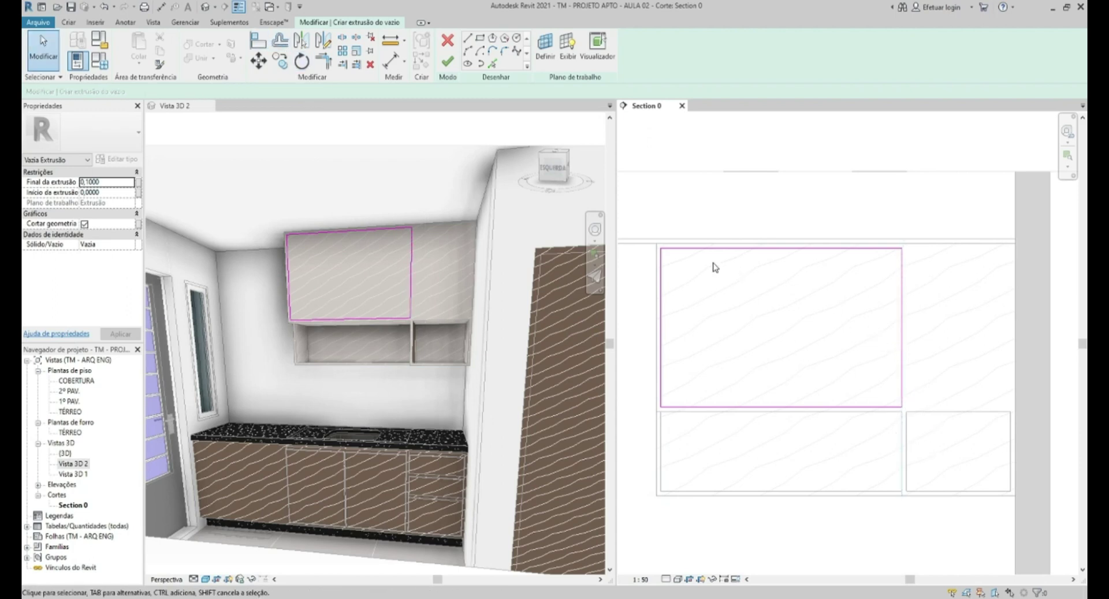
- Drag the rectangle's top edge to roughly sit just below the cabinet top
drag(698, 250, 697, 265)
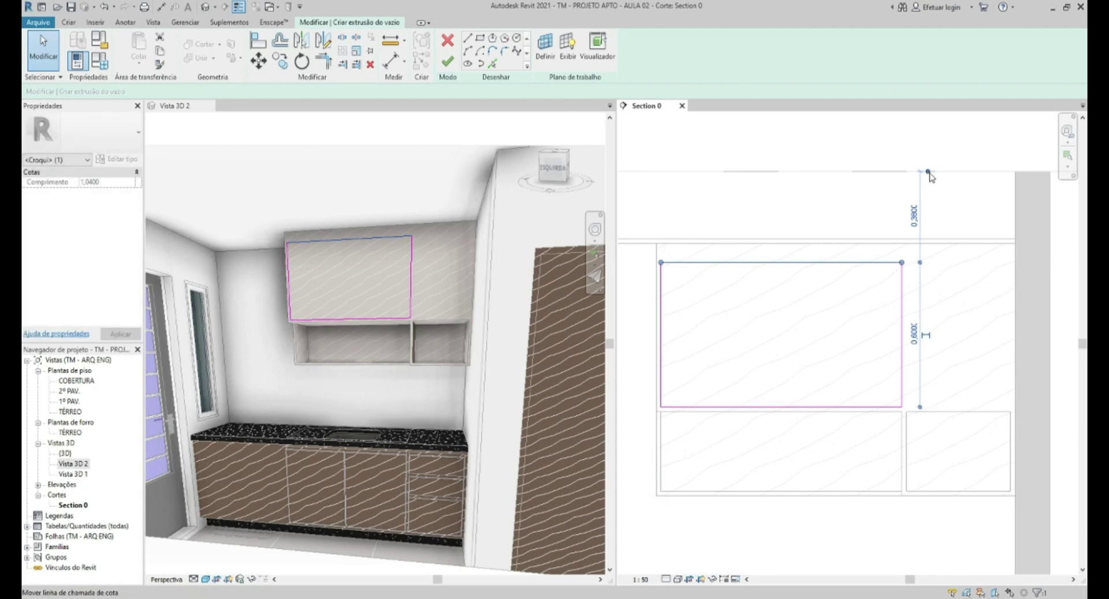
drag(928, 172, 898, 245)
click(913, 252)
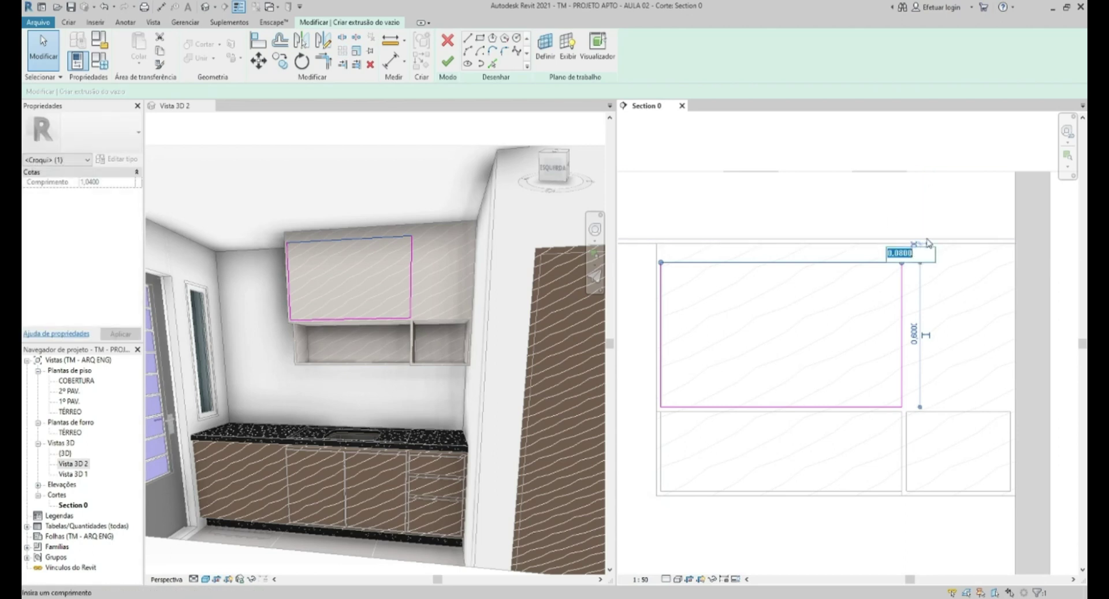
key(Return)
click(772, 235)
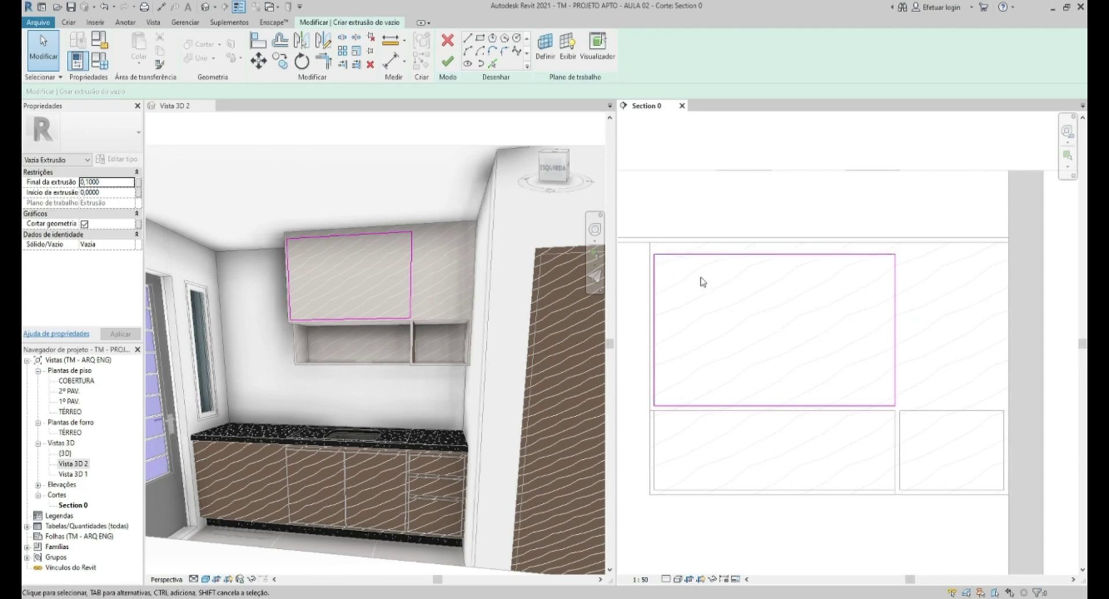
click(665, 255)
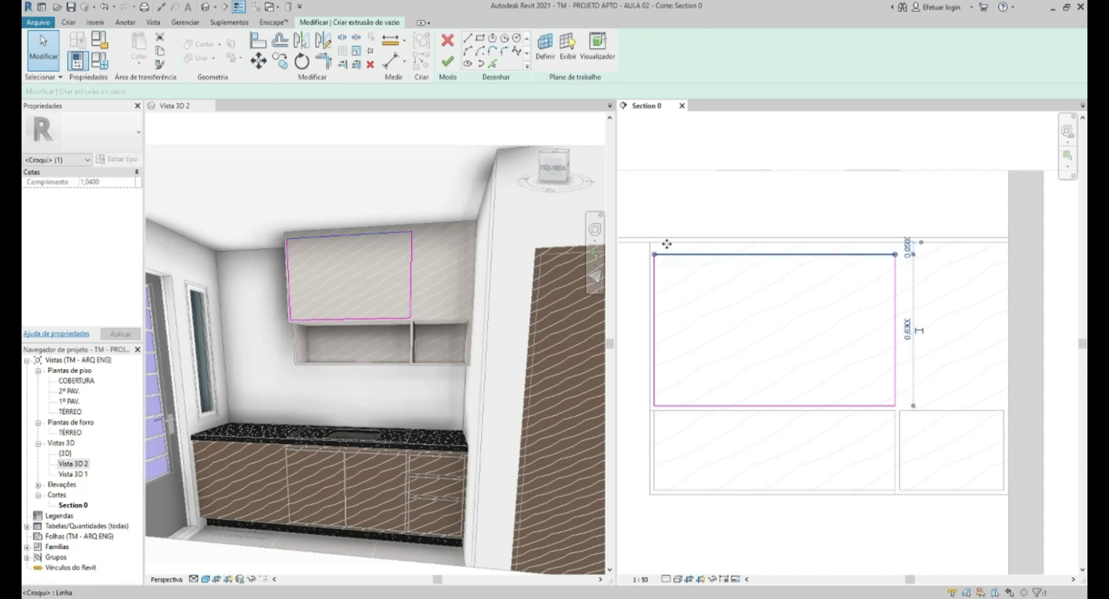
drag(666, 244, 668, 249)
click(800, 289)
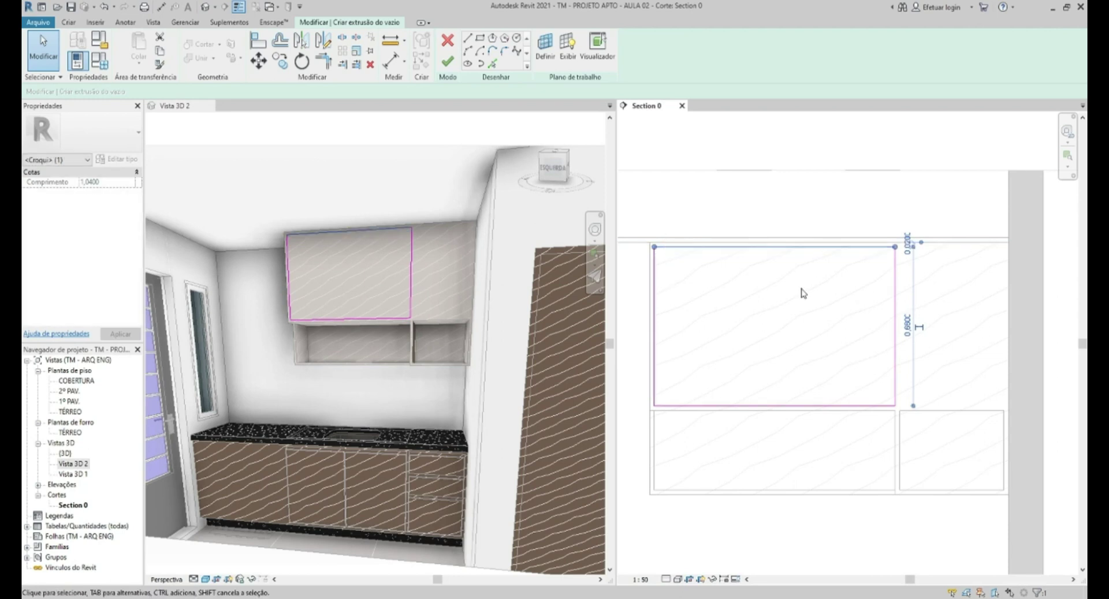
- Set the top edge's gap below the cabinet top line to exactly 0,06
click(670, 251)
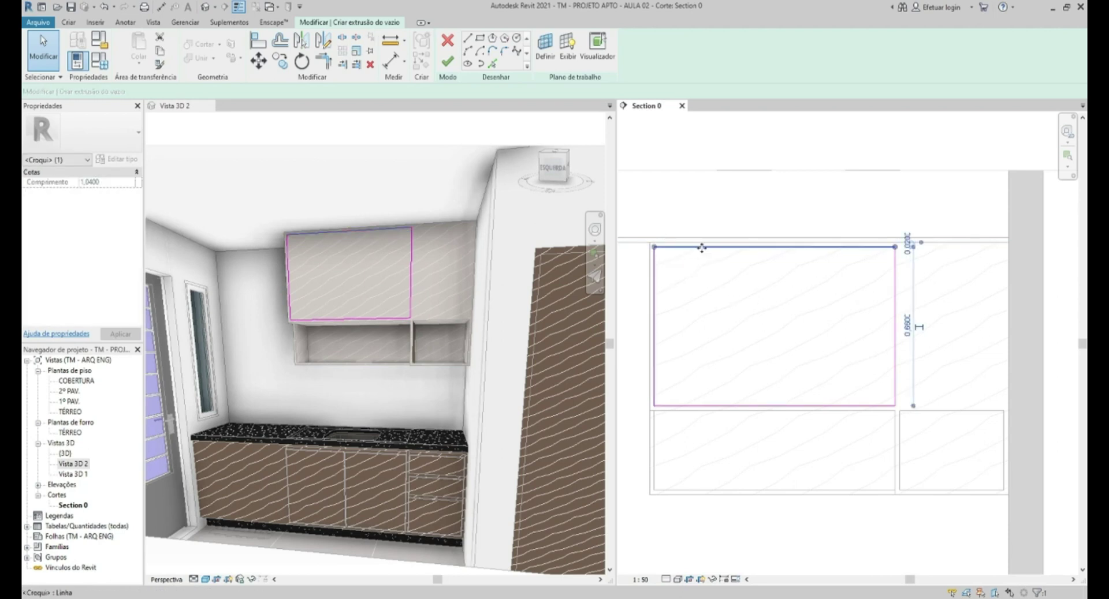
drag(703, 261, 704, 262)
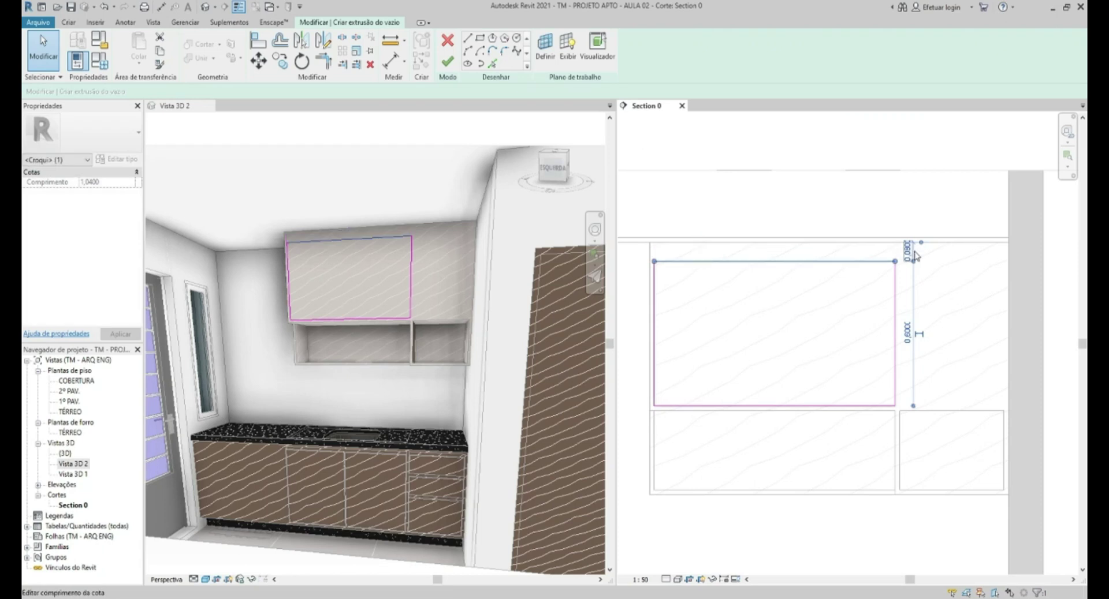
click(907, 249)
text(0,06)
key(Return)
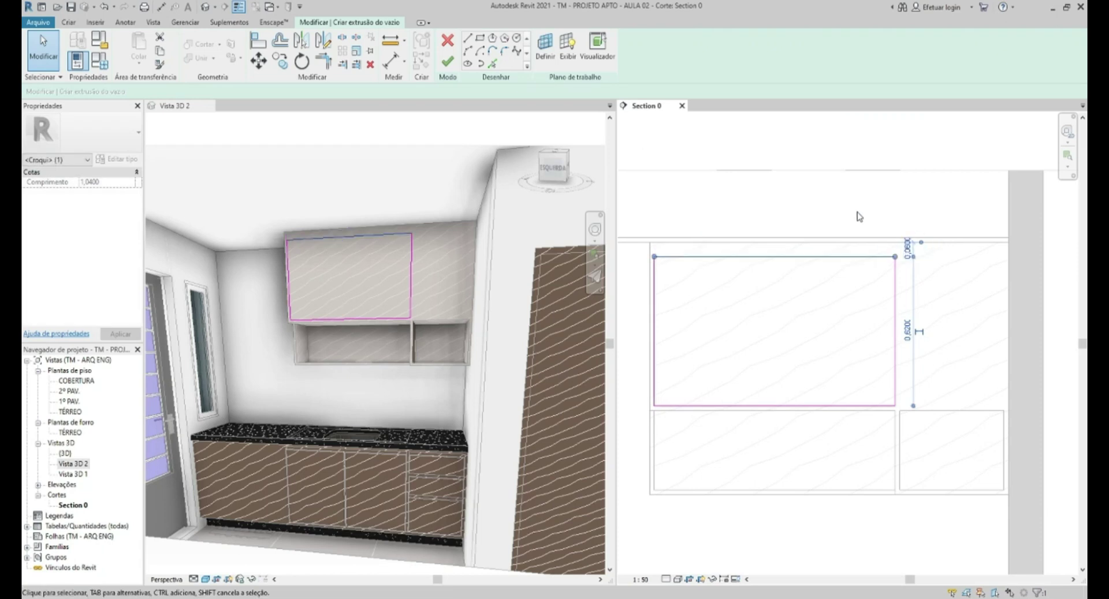
click(856, 231)
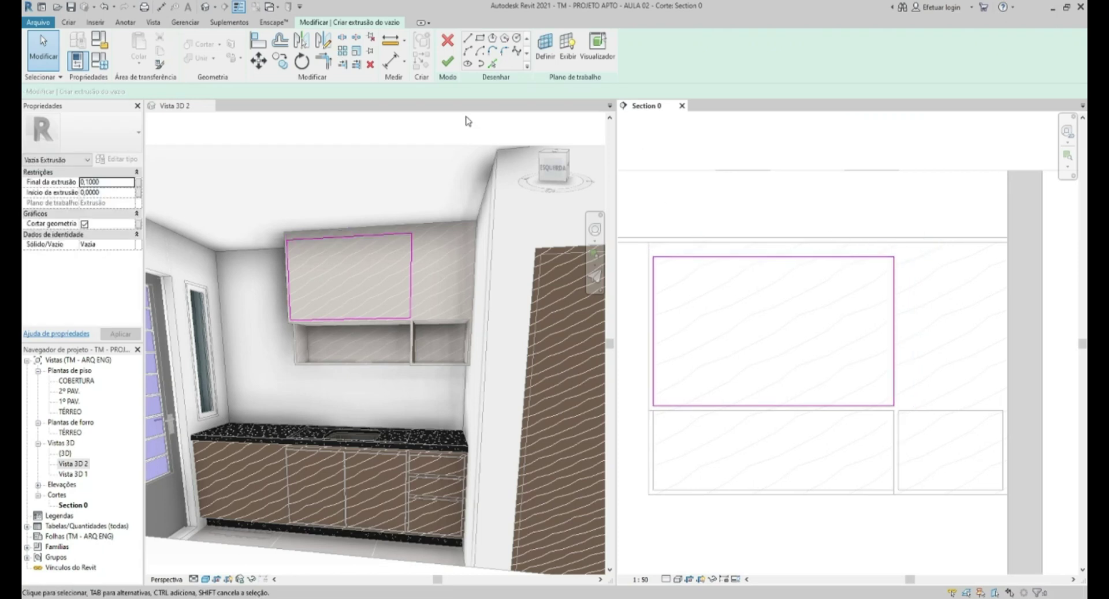
click(480, 38)
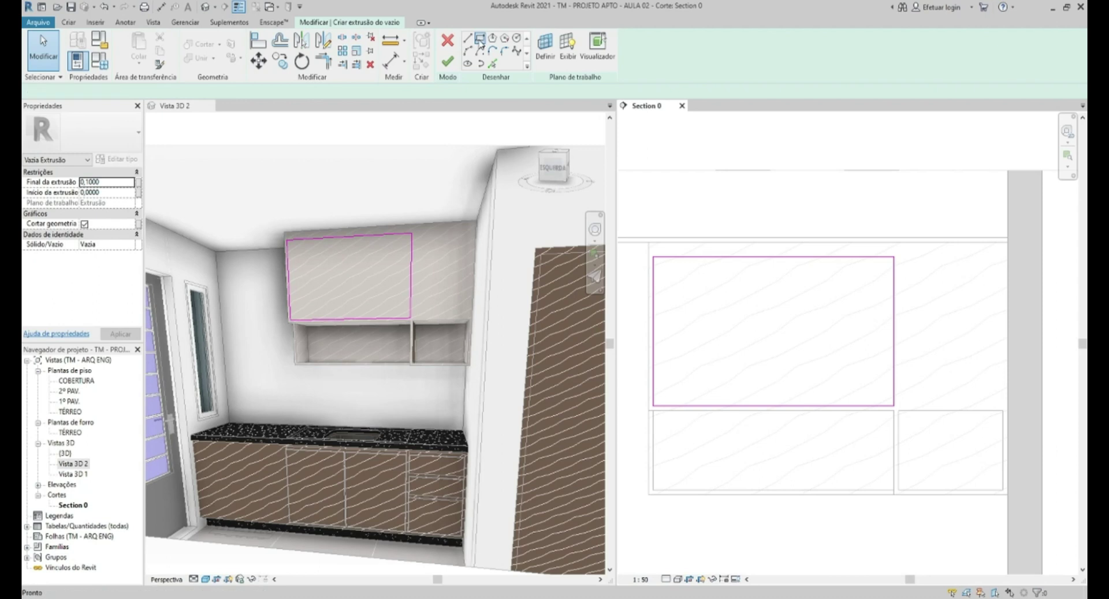
click(898, 410)
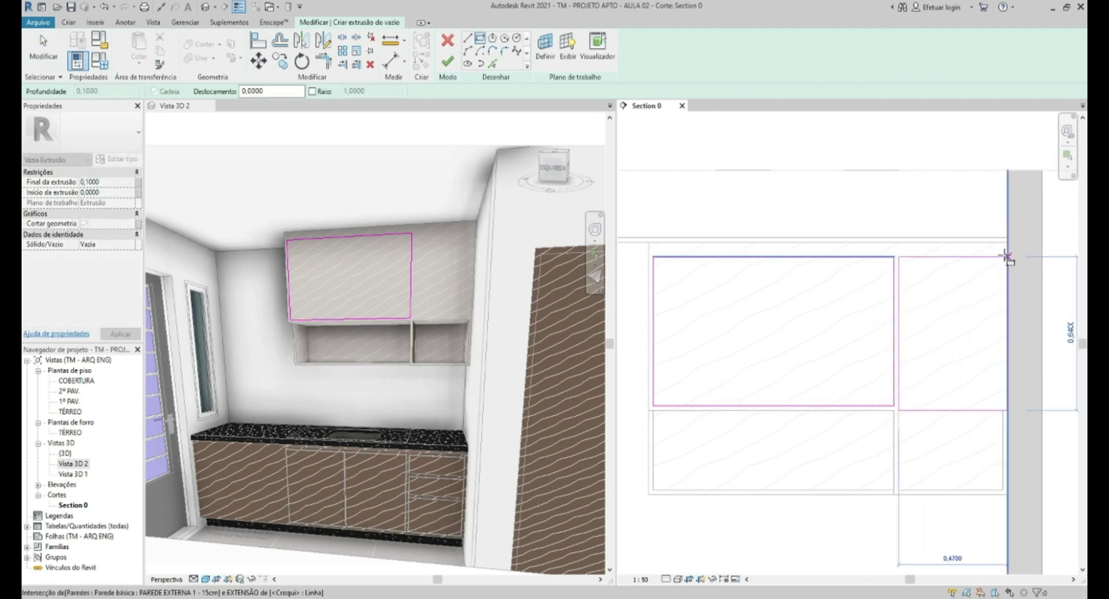
key(Escape)
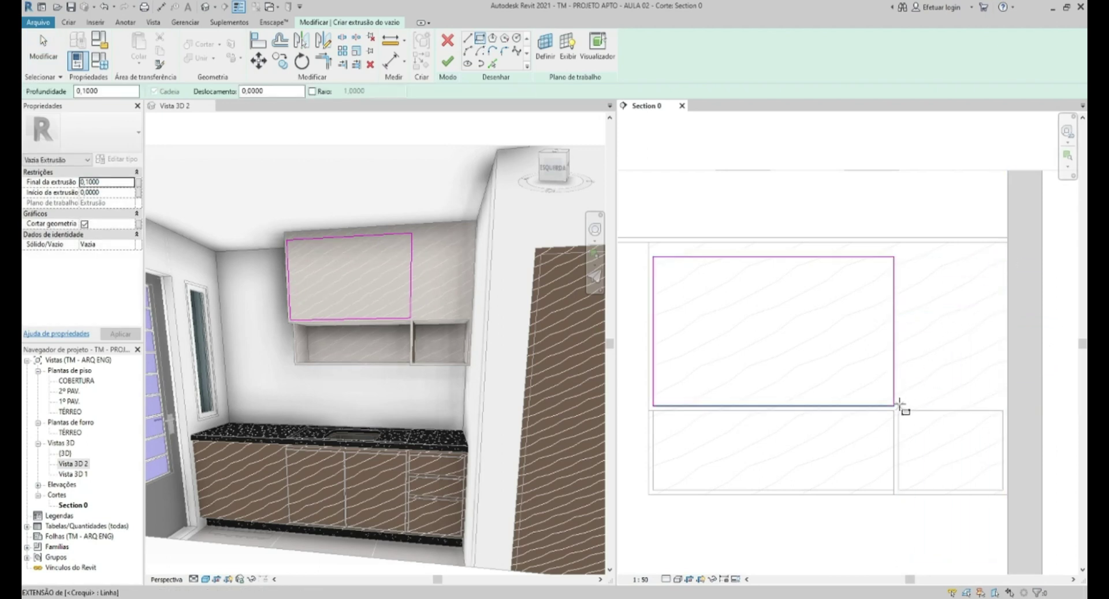
scroll(902, 406, up, 1)
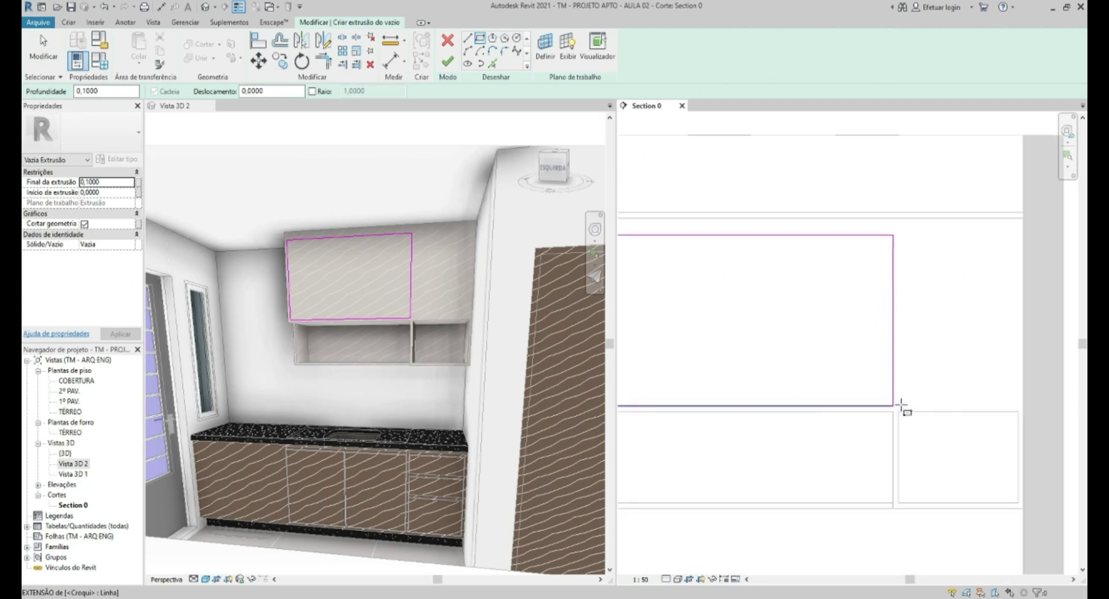
scroll(894, 408, up, 3)
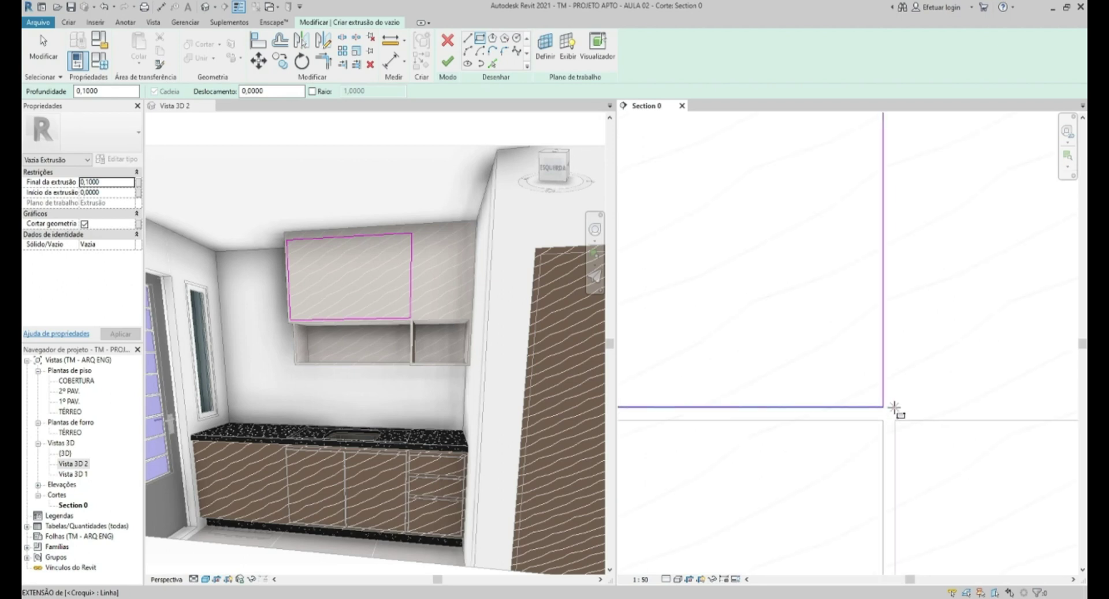
click(895, 421)
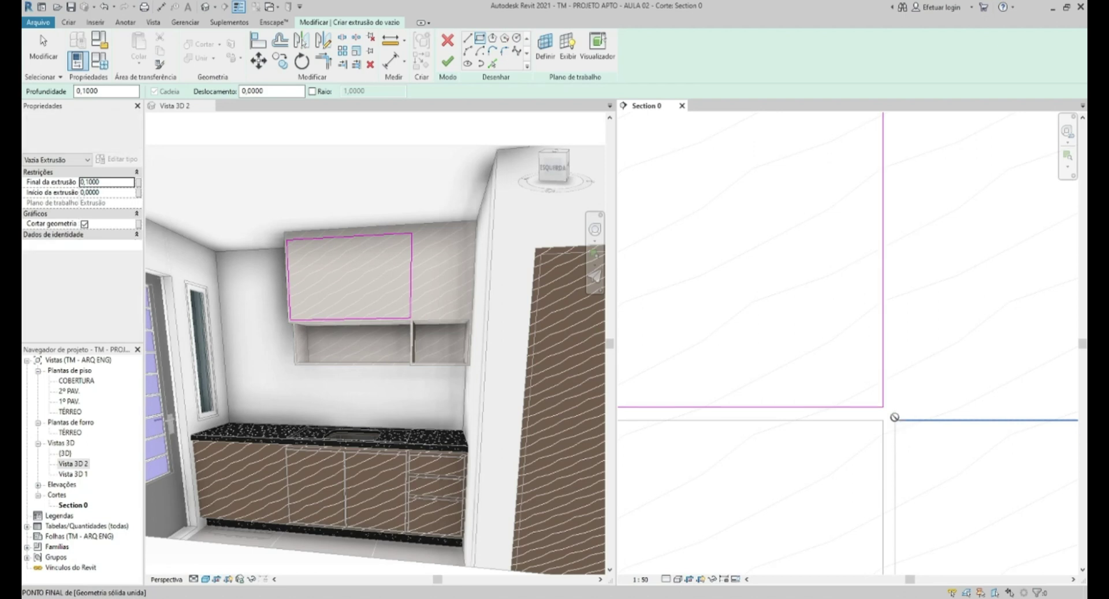
scroll(904, 421, down, 2)
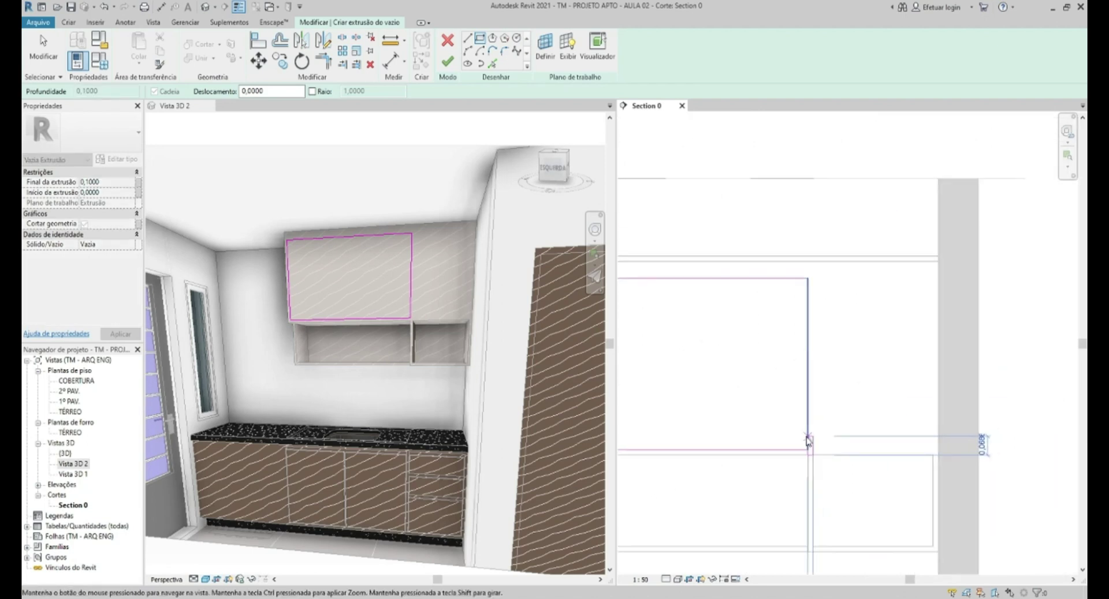
click(938, 278)
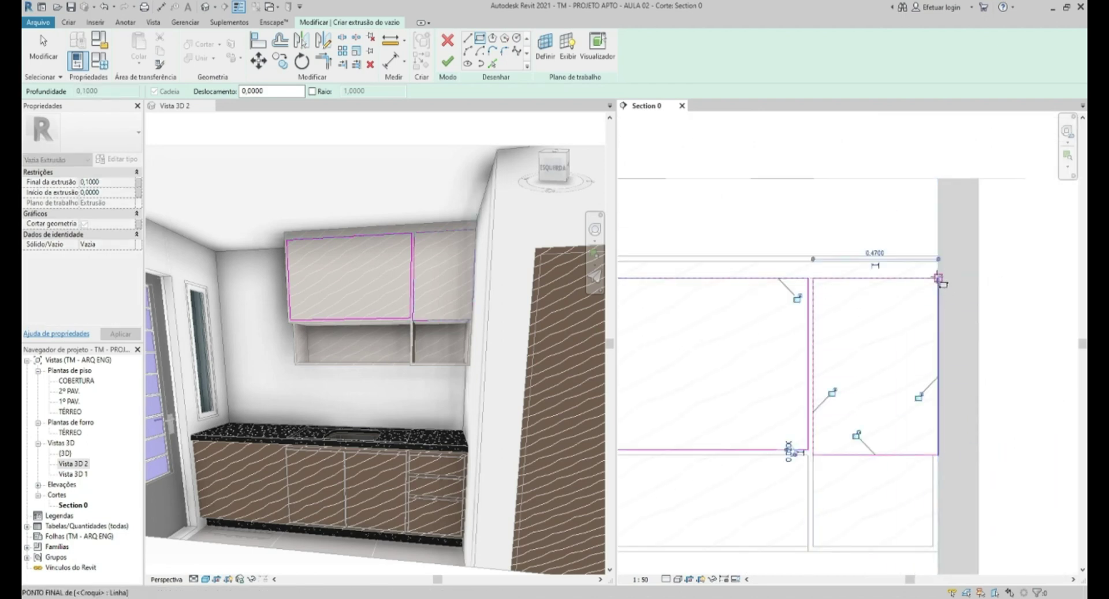
key(Escape)
key(Escape)
scroll(936, 473, up, 2)
scroll(937, 473, up, 2)
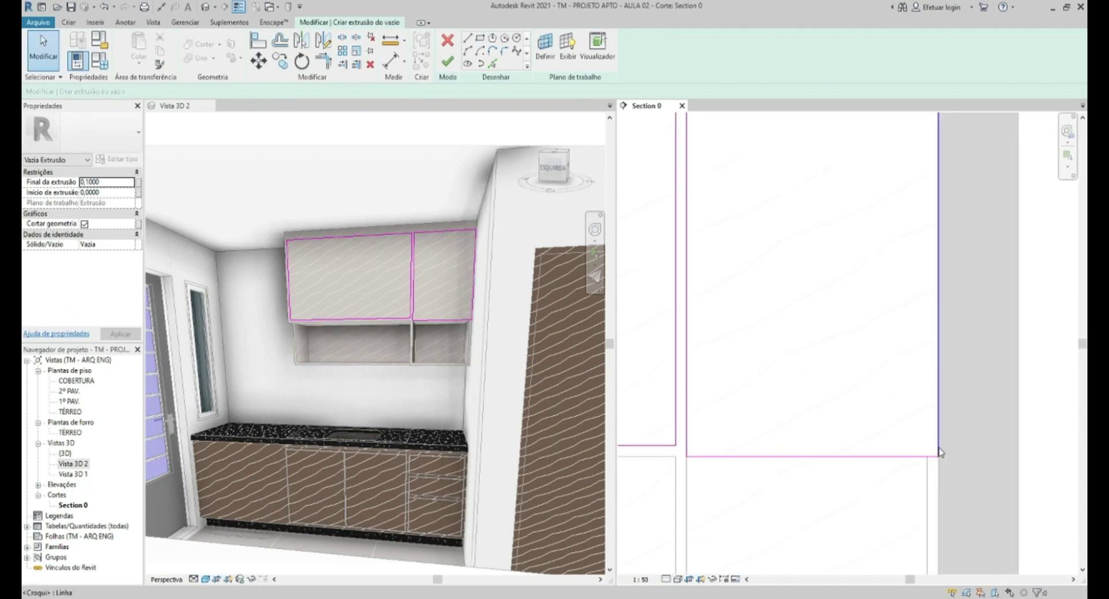
drag(937, 442, 927, 443)
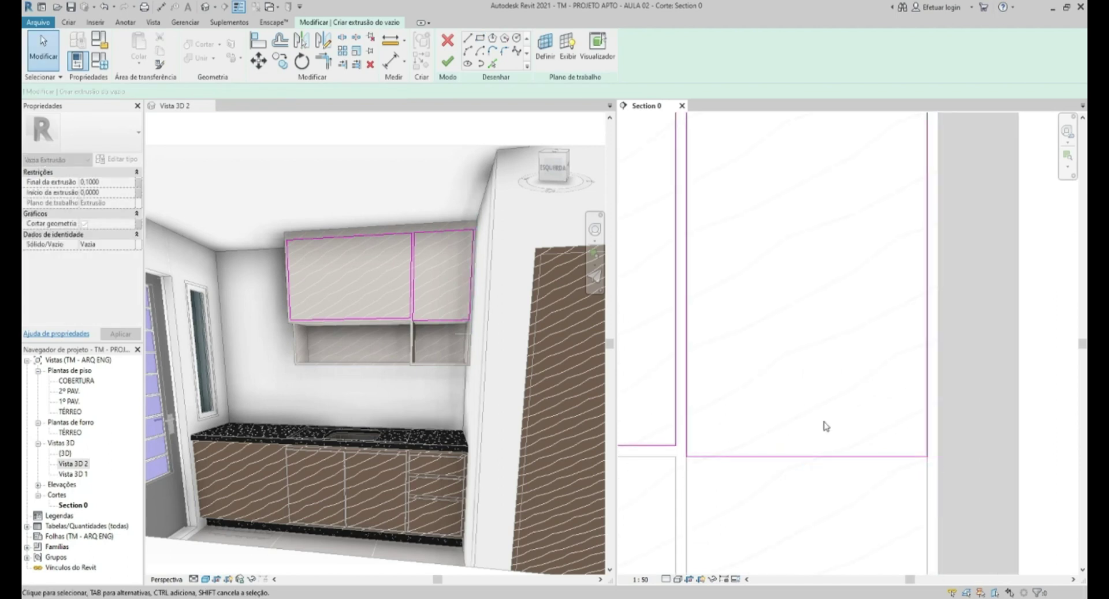
scroll(815, 384, down, 3)
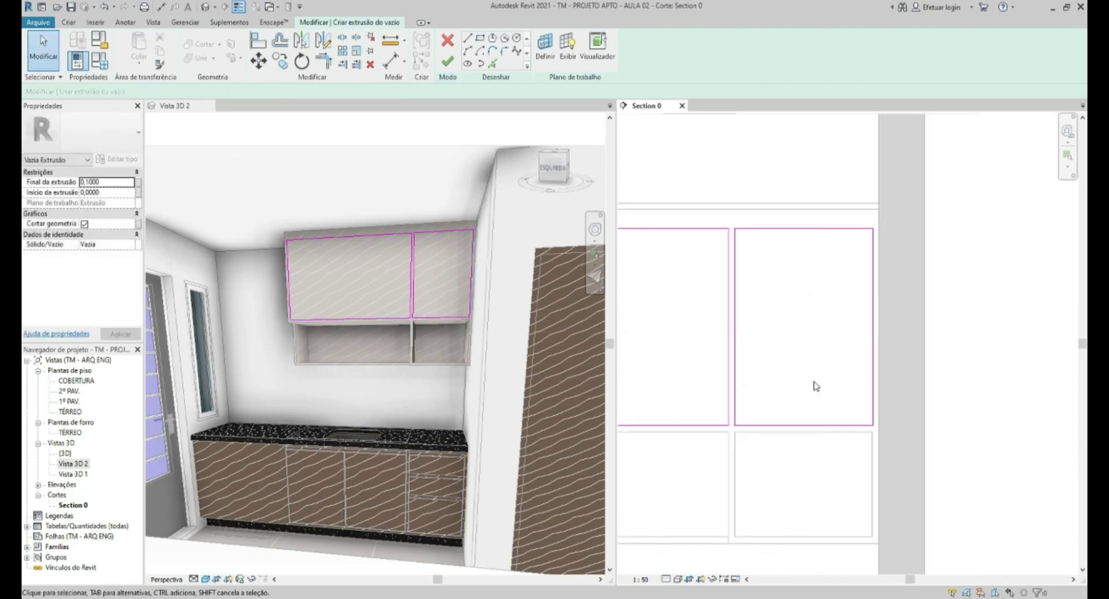
scroll(879, 340, down, 1)
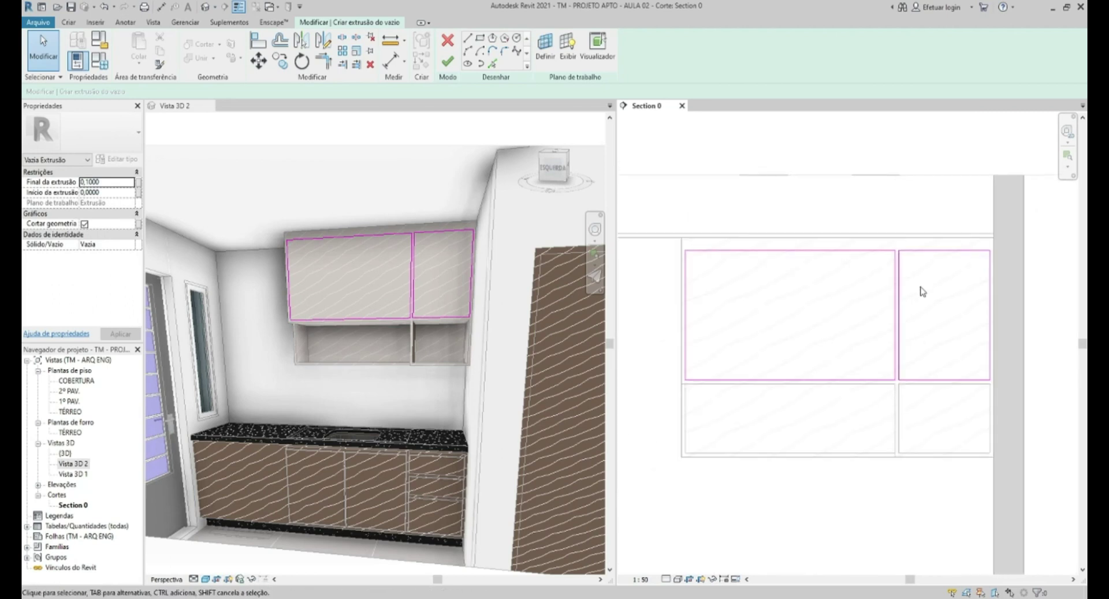
scroll(835, 306, up, 1)
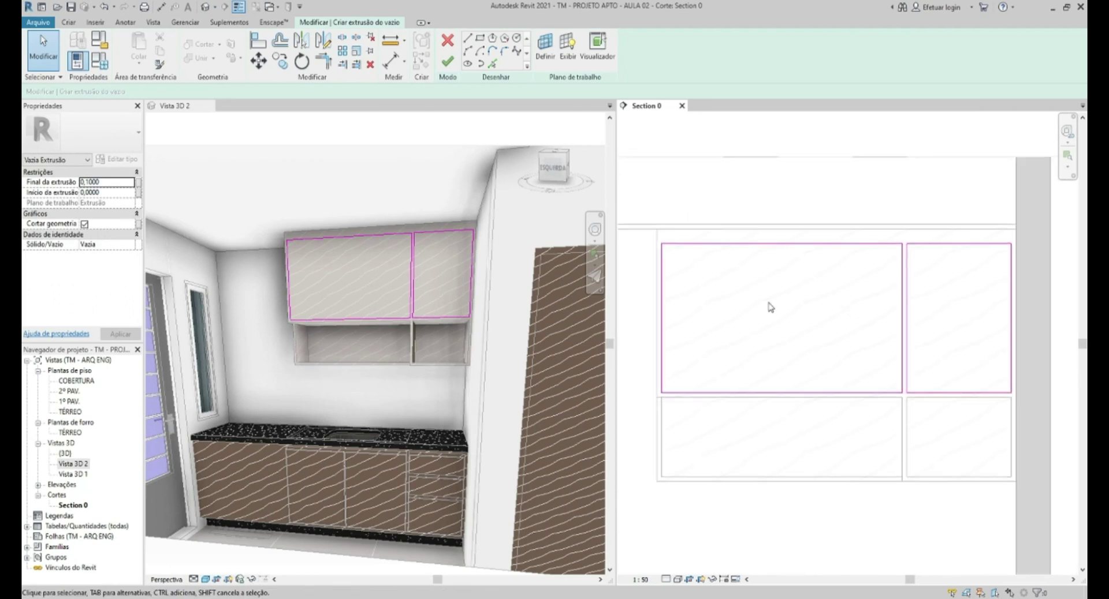
- Sketch two door rectangles over the wide front, split at the bottom midpoint
click(479, 40)
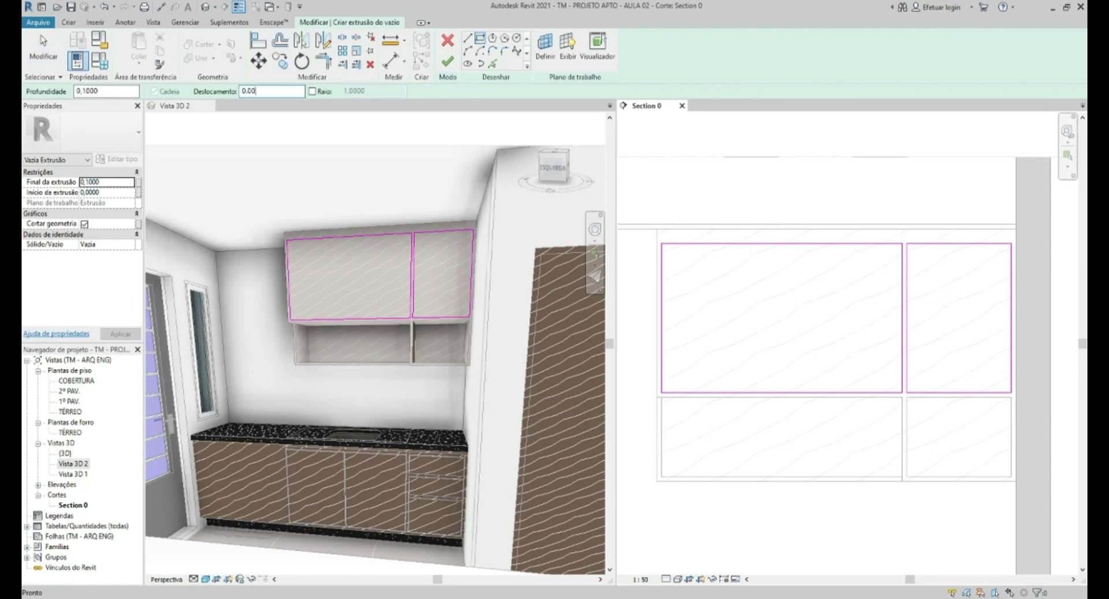
text(0,0050)
click(661, 244)
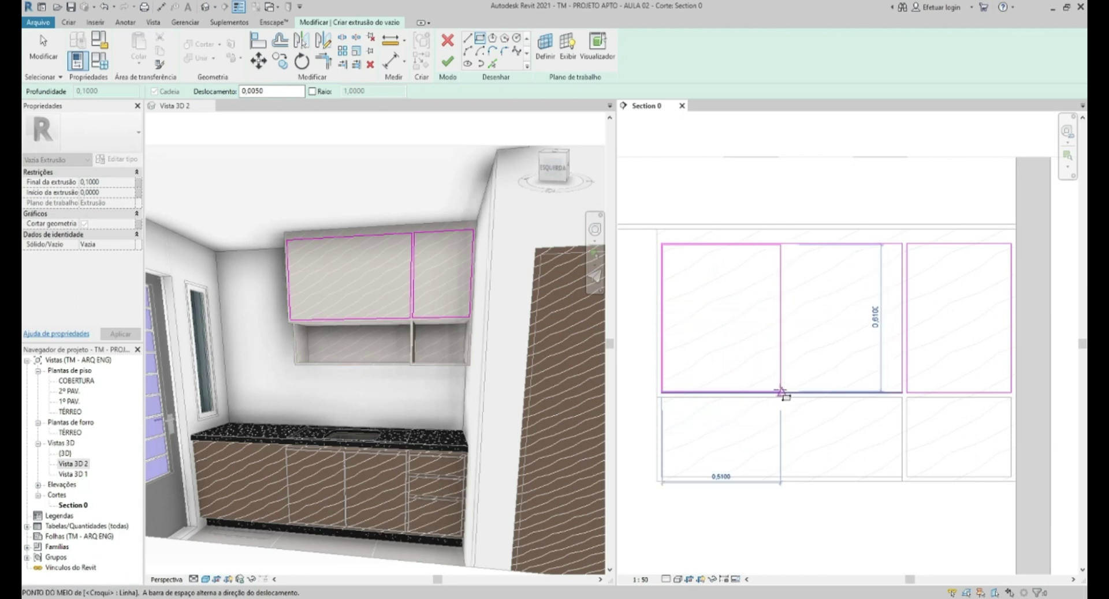
click(781, 393)
scroll(782, 393, up, 3)
click(781, 391)
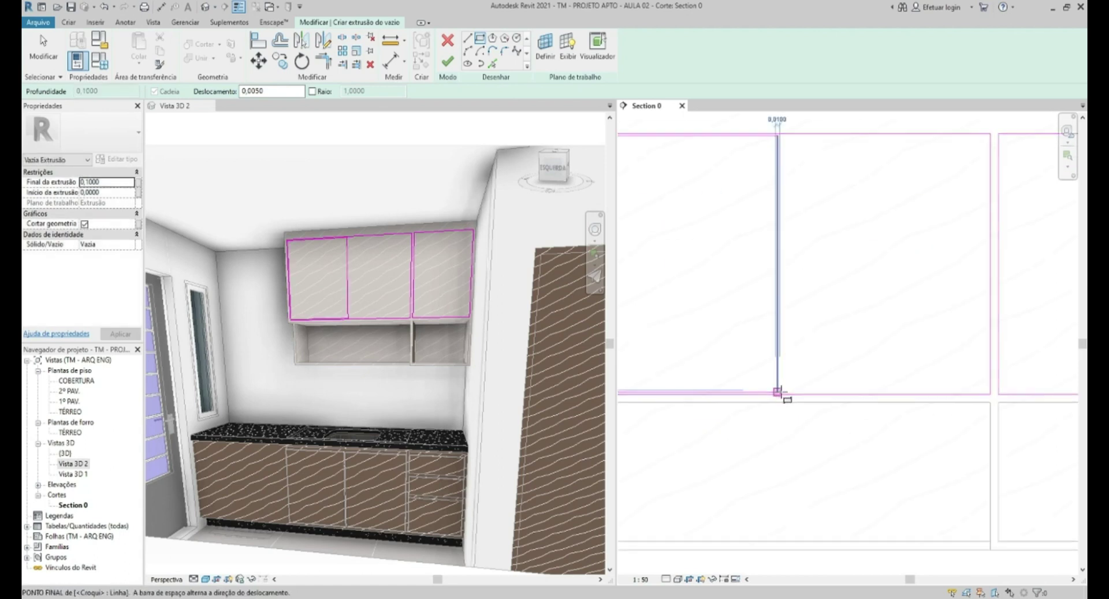
middle_drag(854, 342, 817, 381)
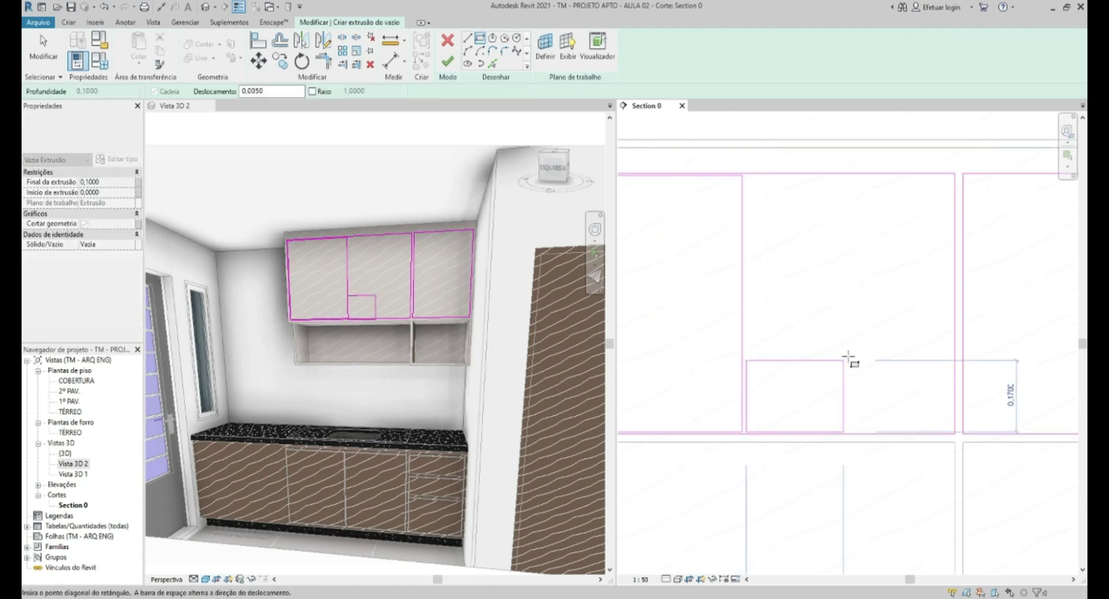
click(955, 173)
key(Escape)
key(Escape)
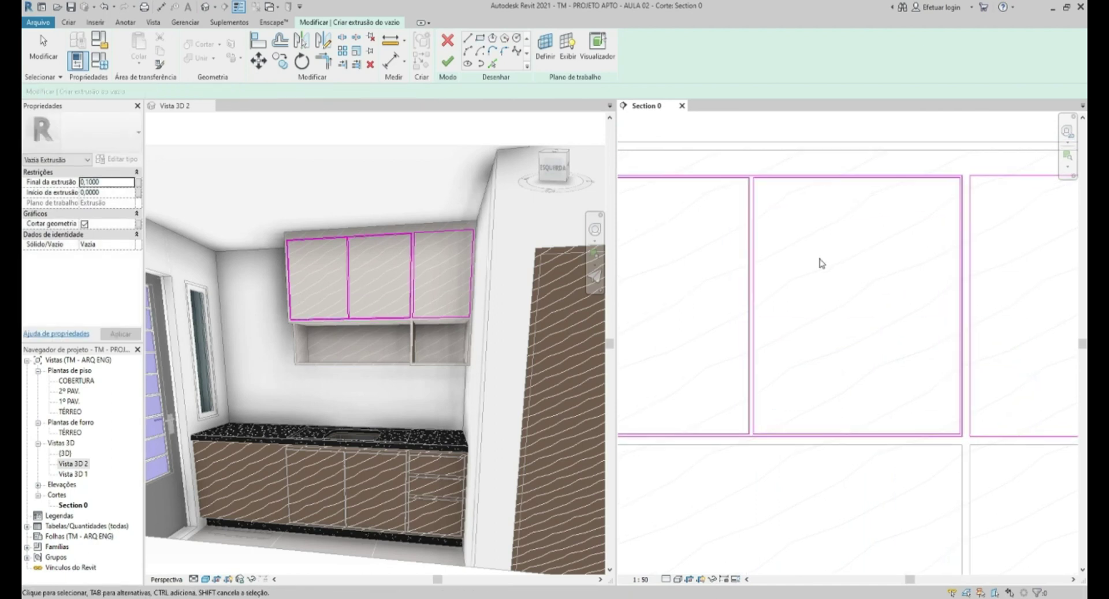
- Position the vertical dividing line 0,0075 from its reference line
middle_drag(758, 200, 819, 236)
scroll(806, 228, up, 3)
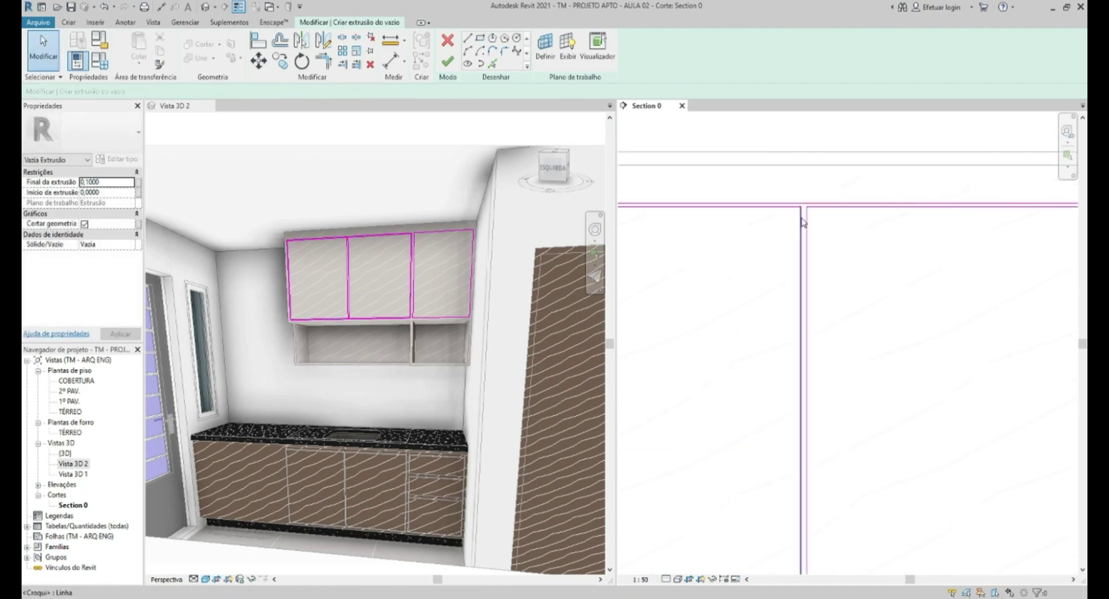
click(800, 222)
click(806, 183)
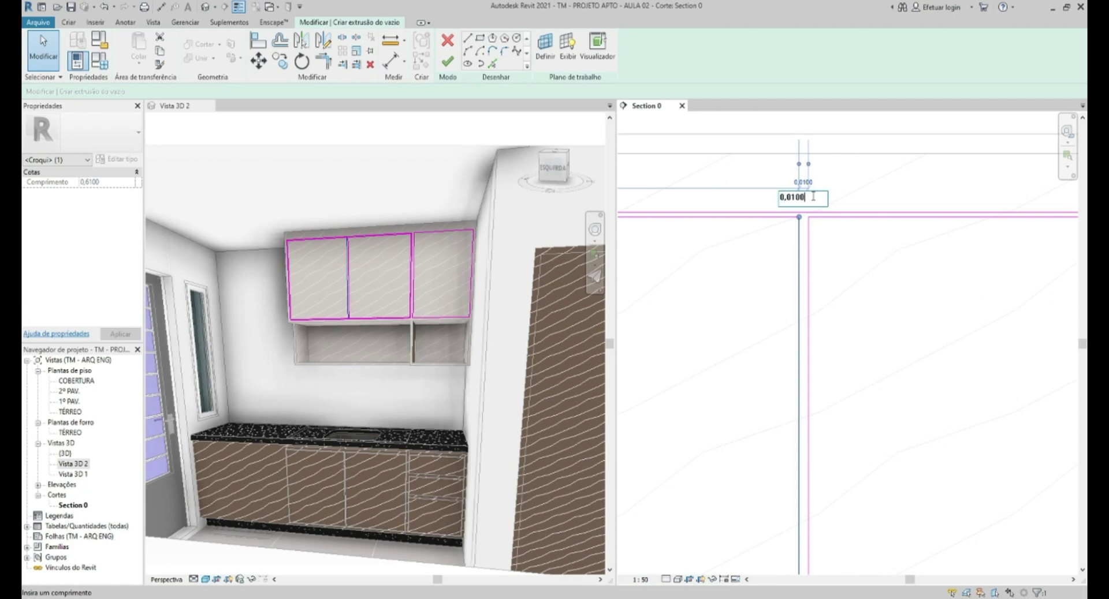
key(Return)
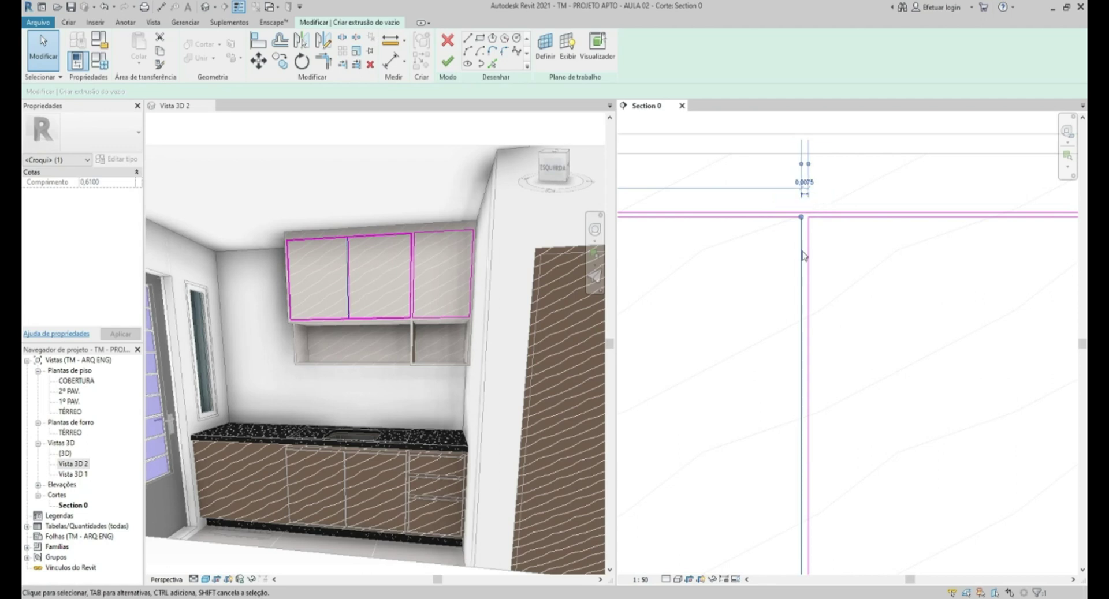
click(809, 193)
text(0.)
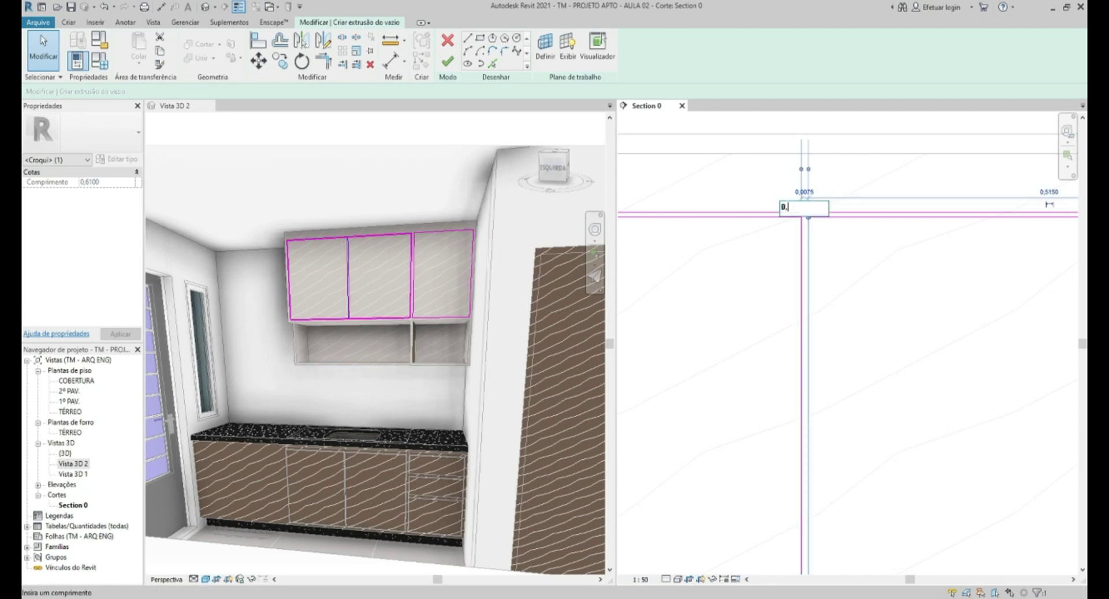
key(Return)
scroll(878, 300, down, 3)
click(841, 329)
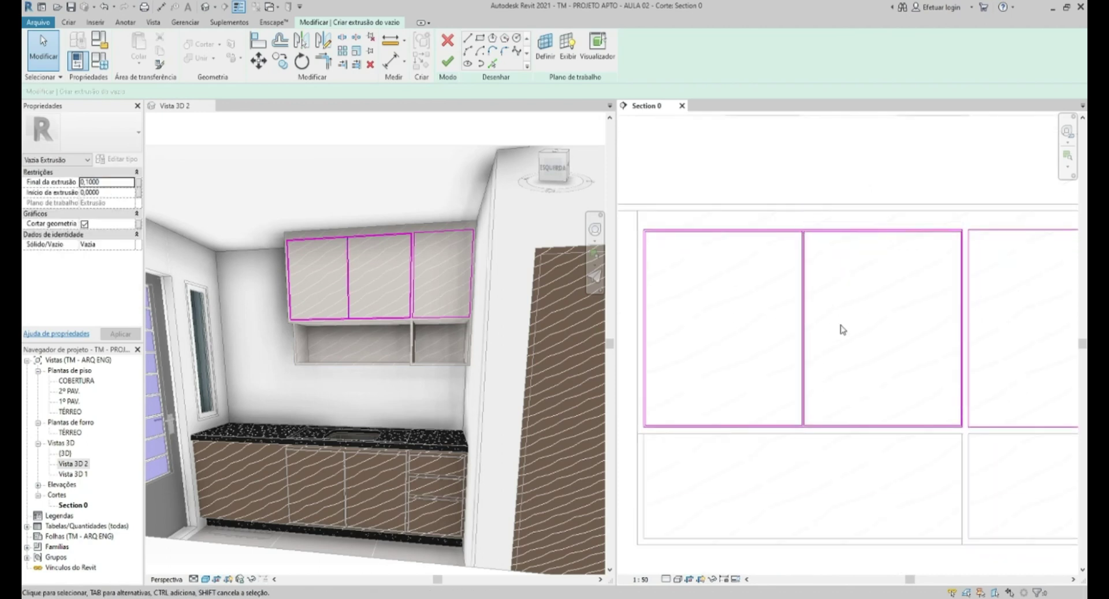
middle_drag(842, 329, 820, 346)
middle_drag(878, 307, 856, 308)
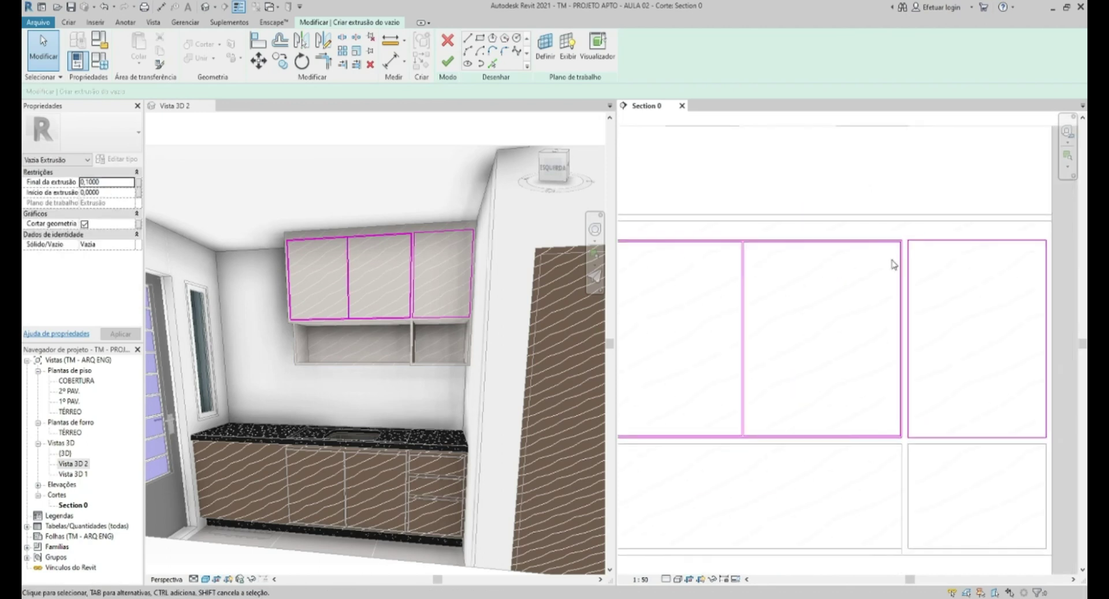
- Sketch a door rectangle over the right upper cabinet front
click(480, 38)
text(0,0050)
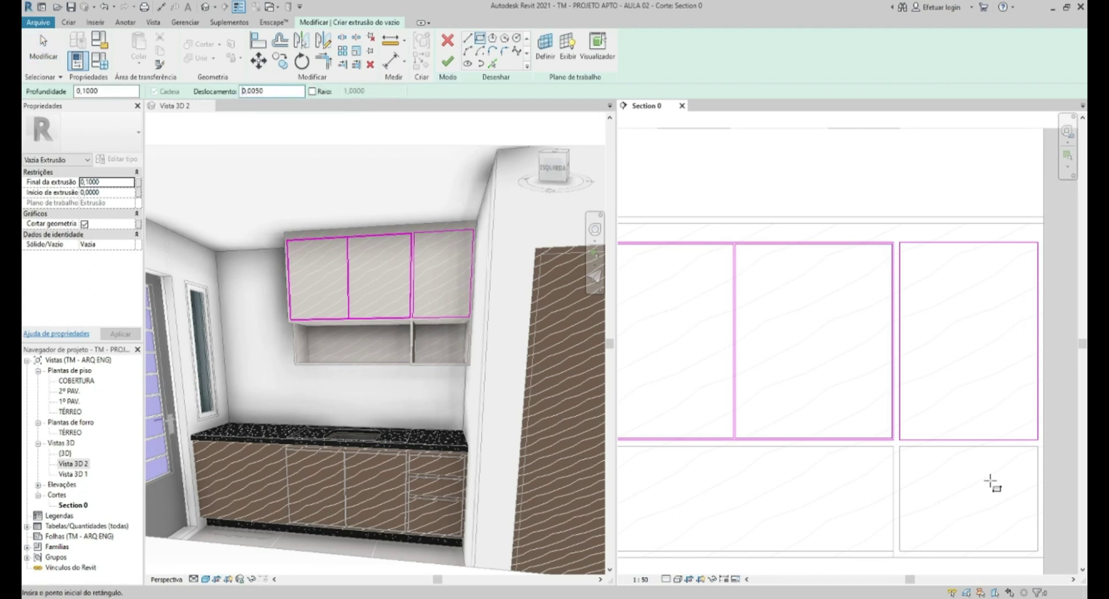
scroll(903, 273, up, 2)
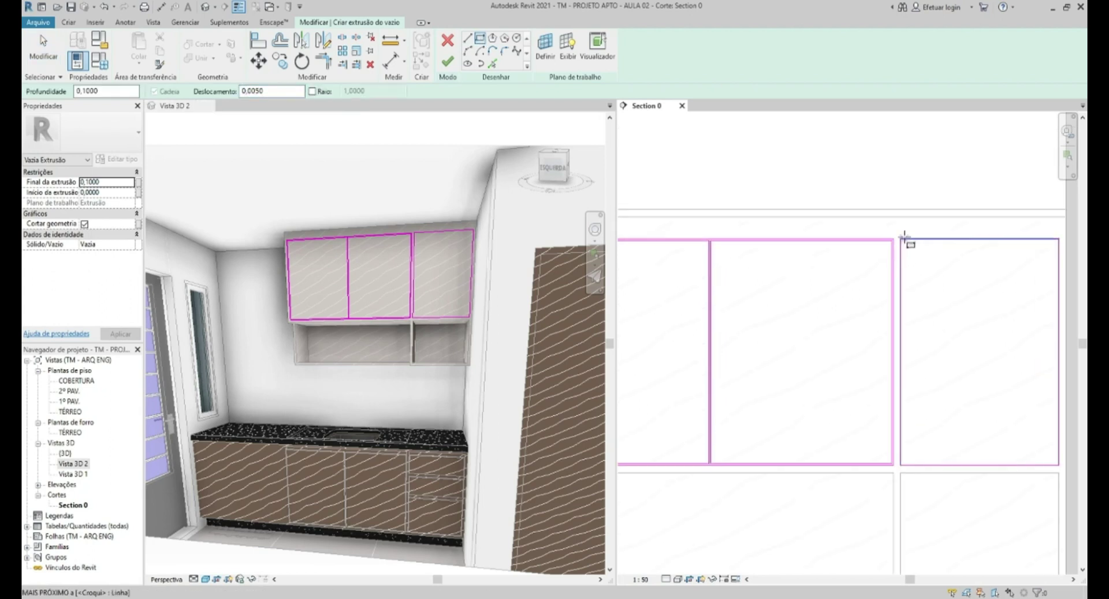
middle_drag(904, 265, 803, 266)
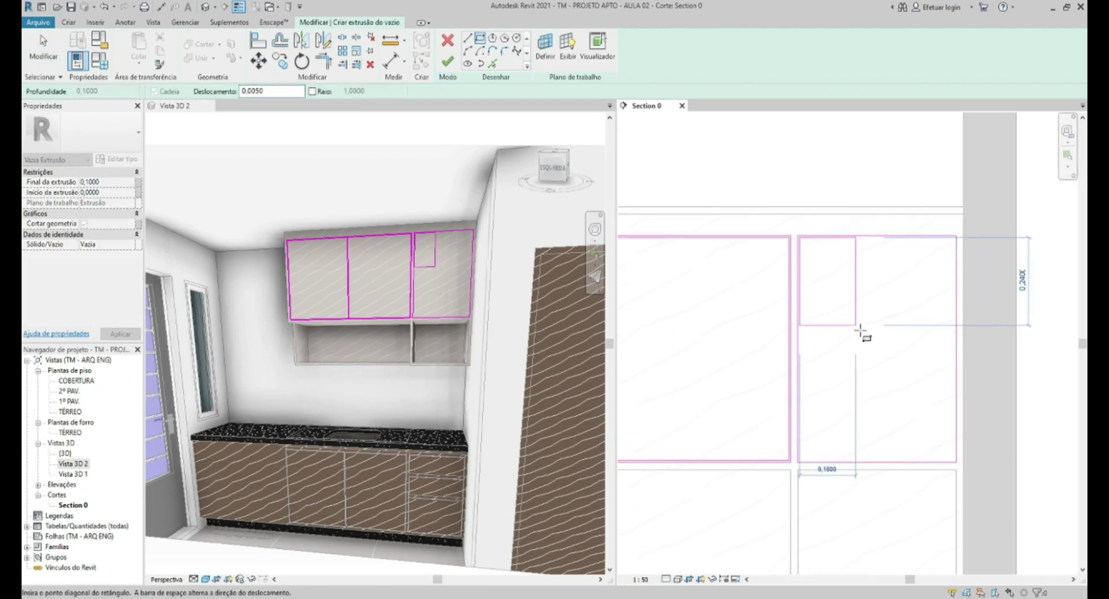
click(956, 461)
scroll(779, 470, up, 2)
key(Escape)
- Select the door outlines' bottom edges and move them up by 0.0250
click(817, 448)
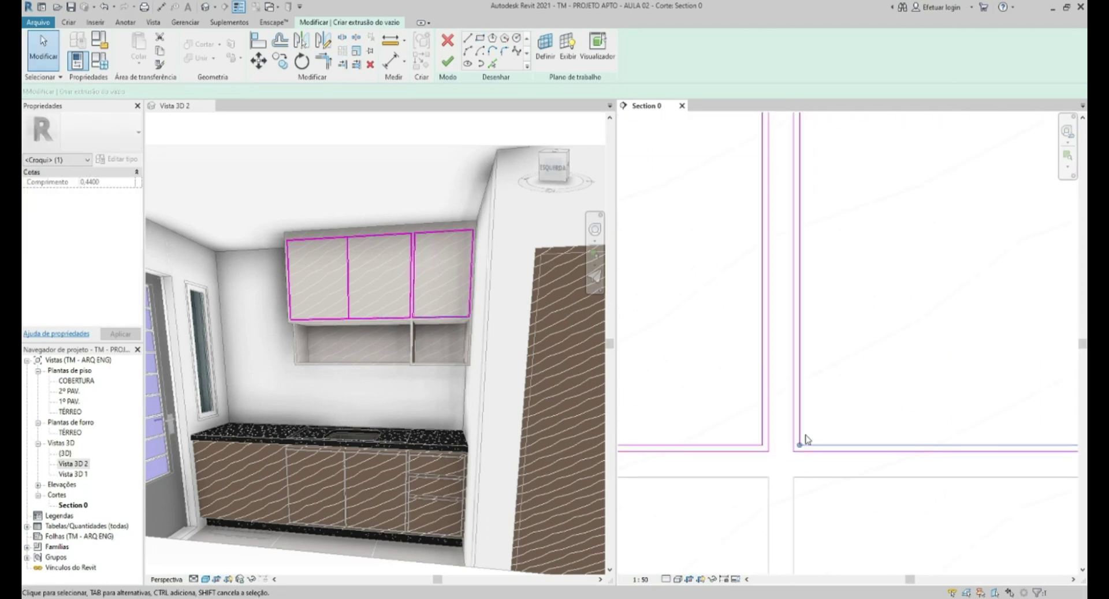
middle_drag(817, 448, 982, 403)
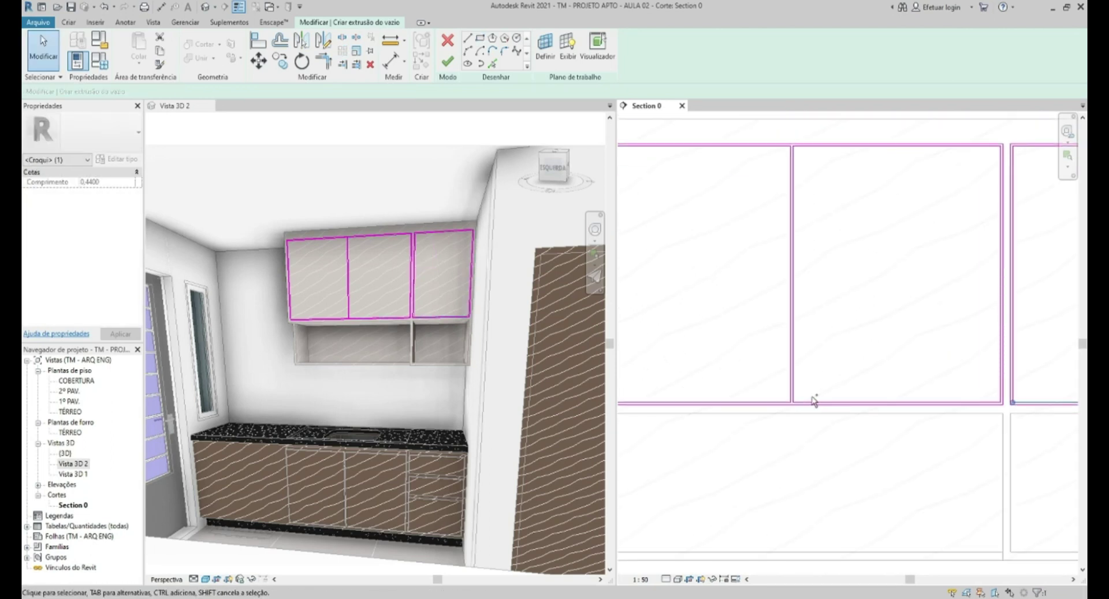
ctrl+click(805, 402)
click(258, 60)
click(770, 368)
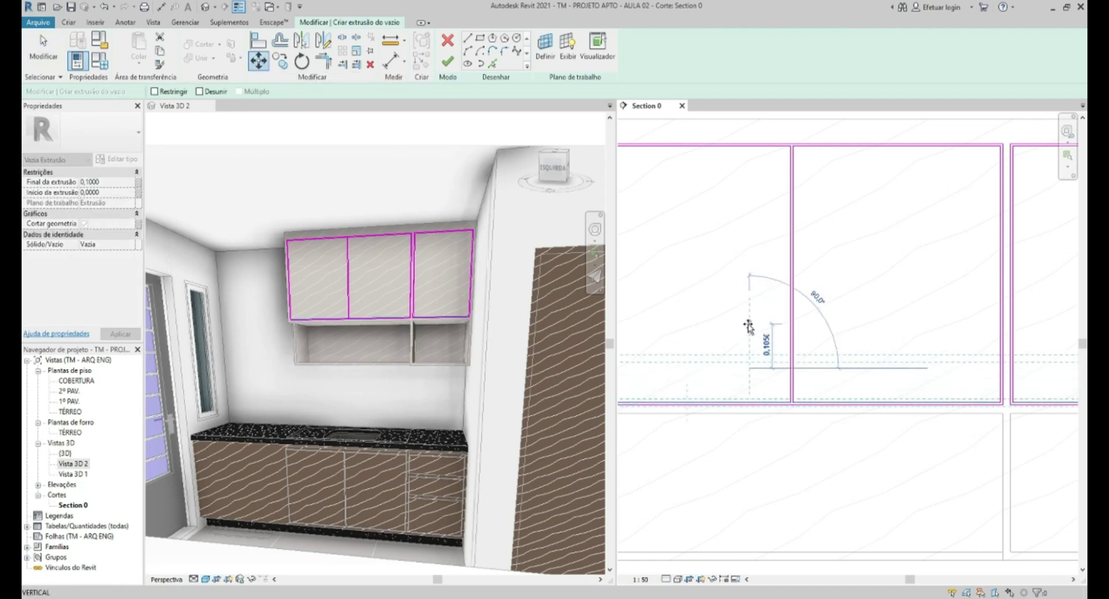
text(0.0250)
key(Return)
scroll(751, 327, down, 3)
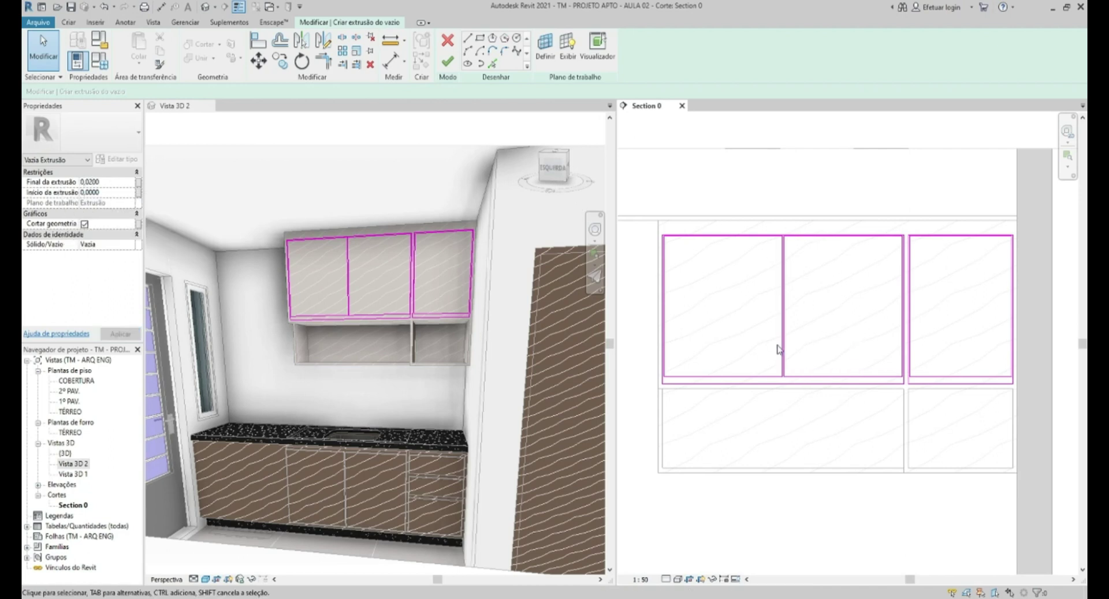
- Finish the void sketch and in-place cabinet model, then frame the cut doors in 3D
click(447, 61)
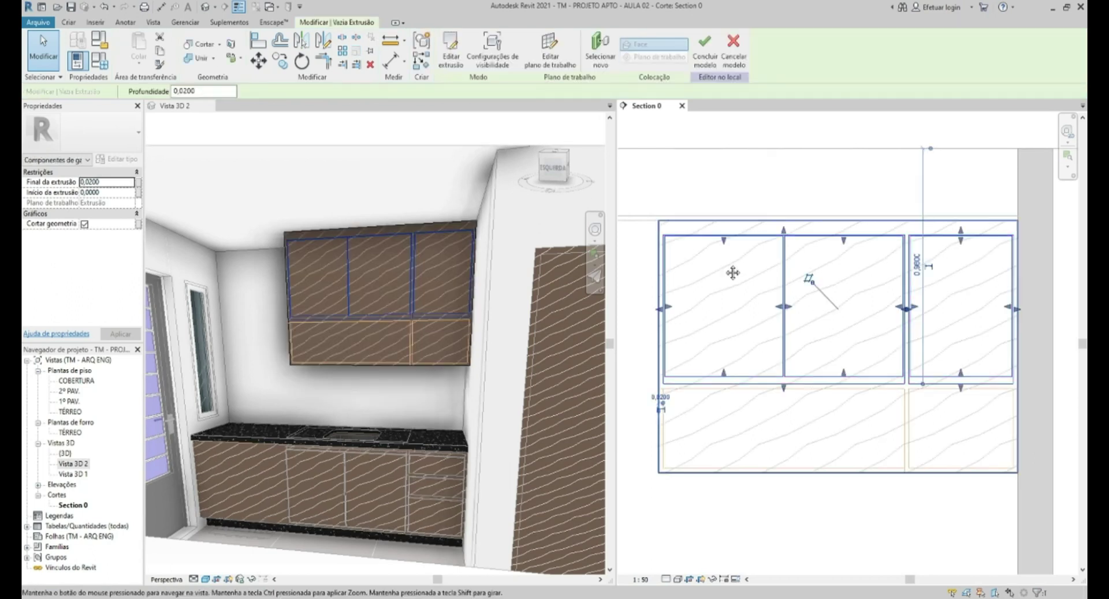
click(448, 55)
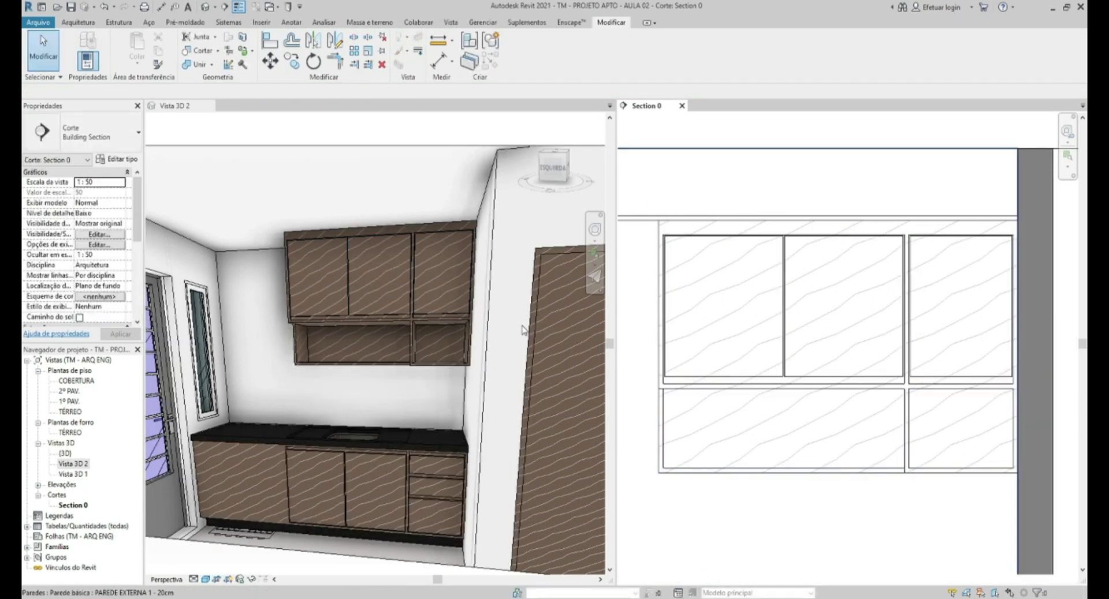
scroll(364, 246, up, 2)
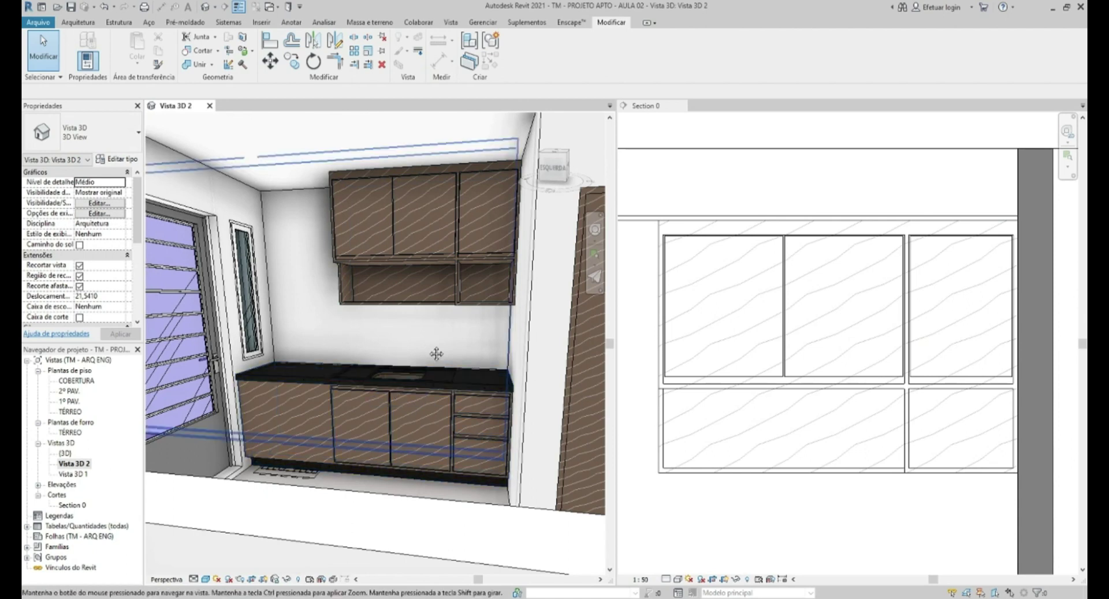
middle_drag(430, 342, 432, 358)
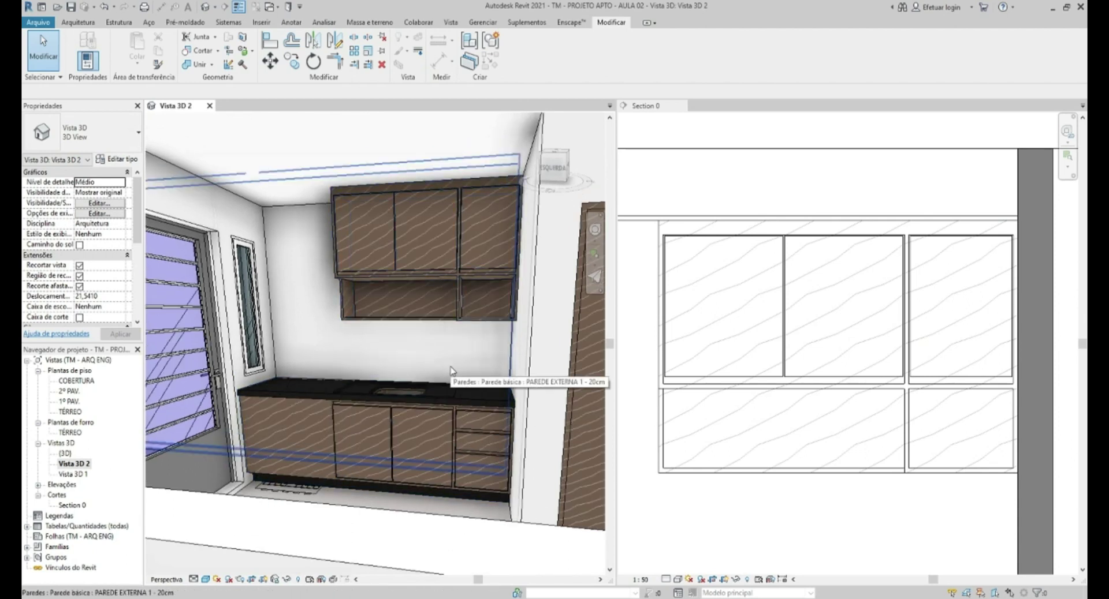